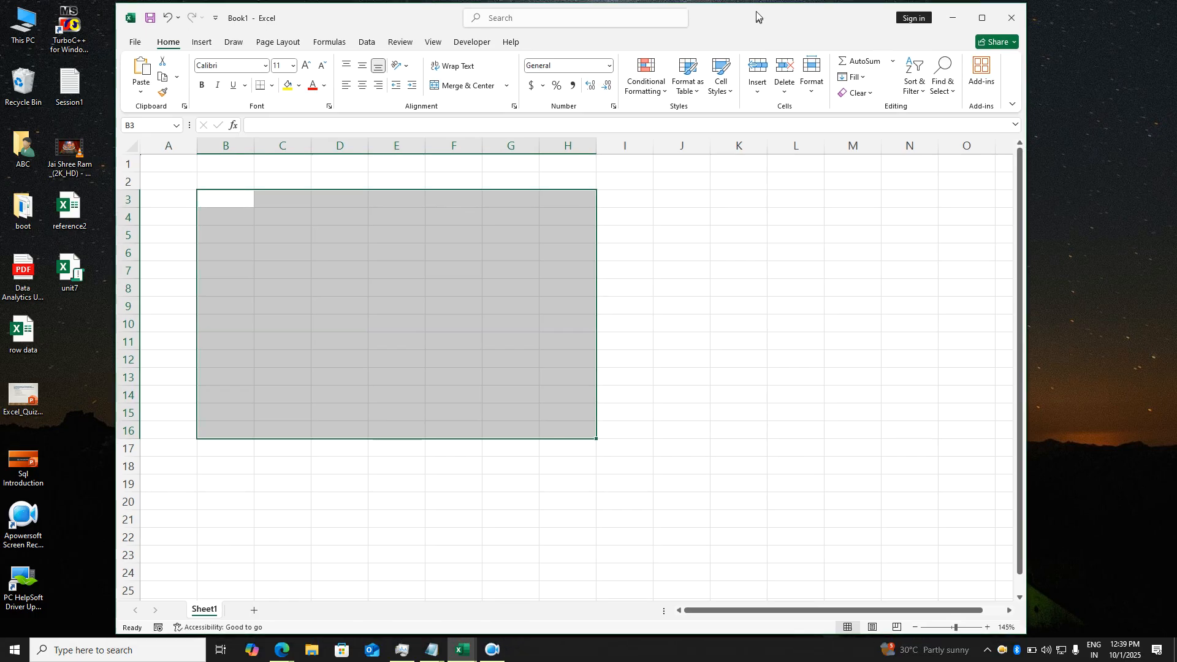
- Fill B3:H16 with =RANDBETWEEN(1,100) and paste the results back as fixed values
text(=)
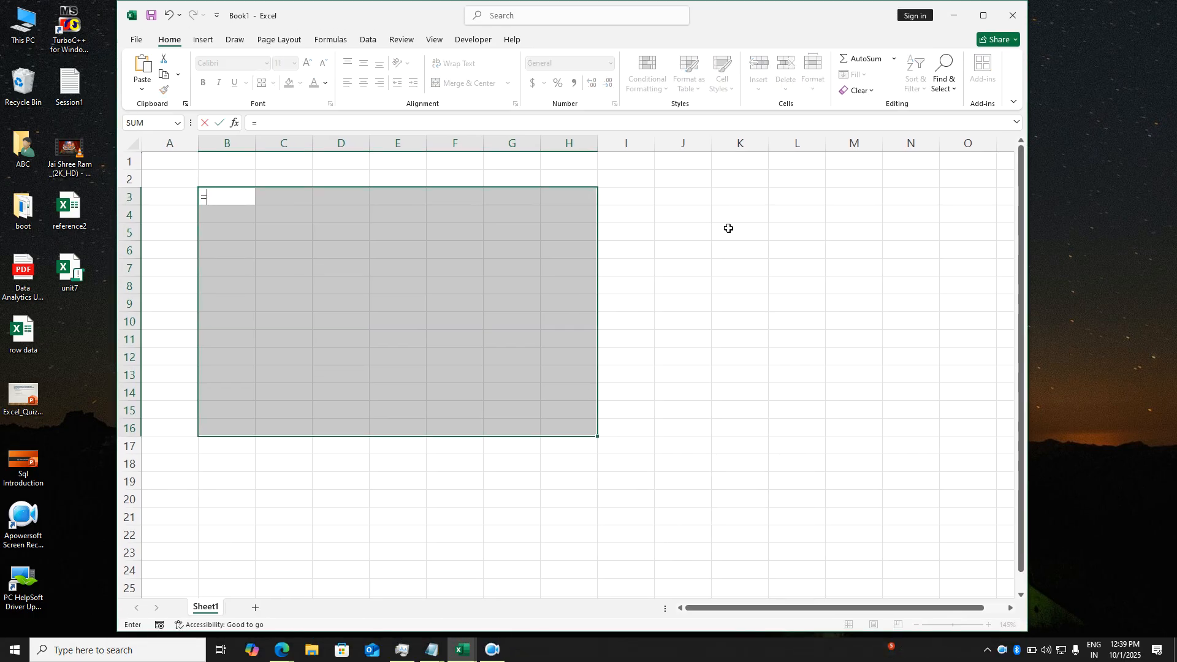
text(randbetween(1,100))
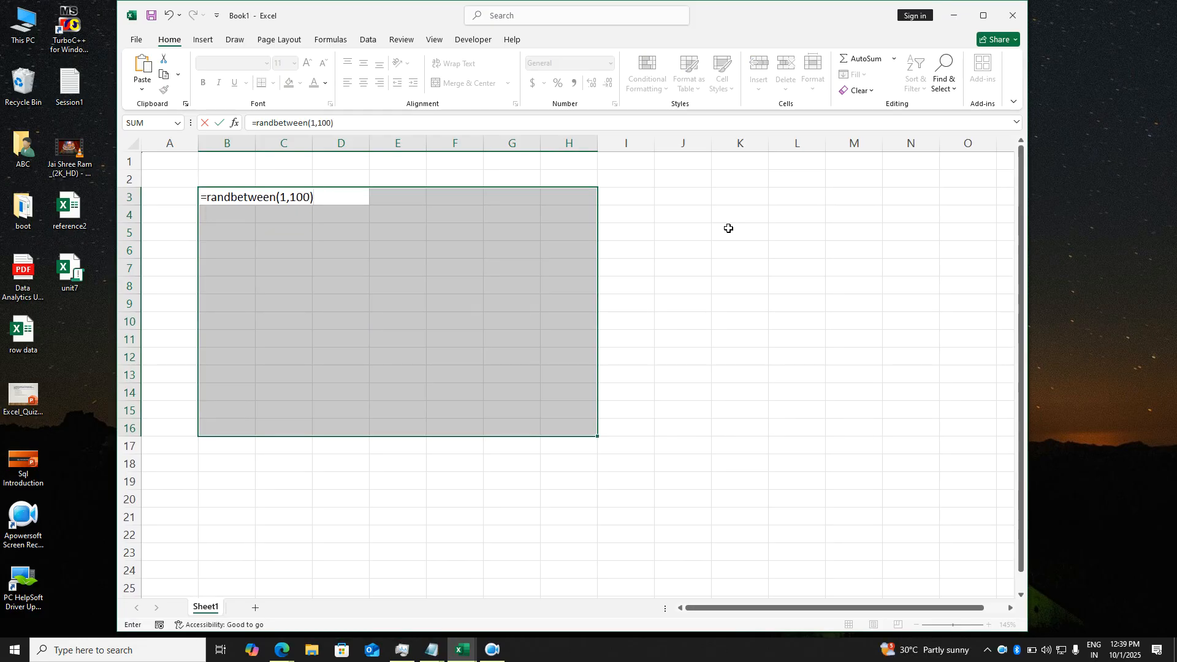
key(ctrl+Return)
key(ctrl+c)
key(alt+h)
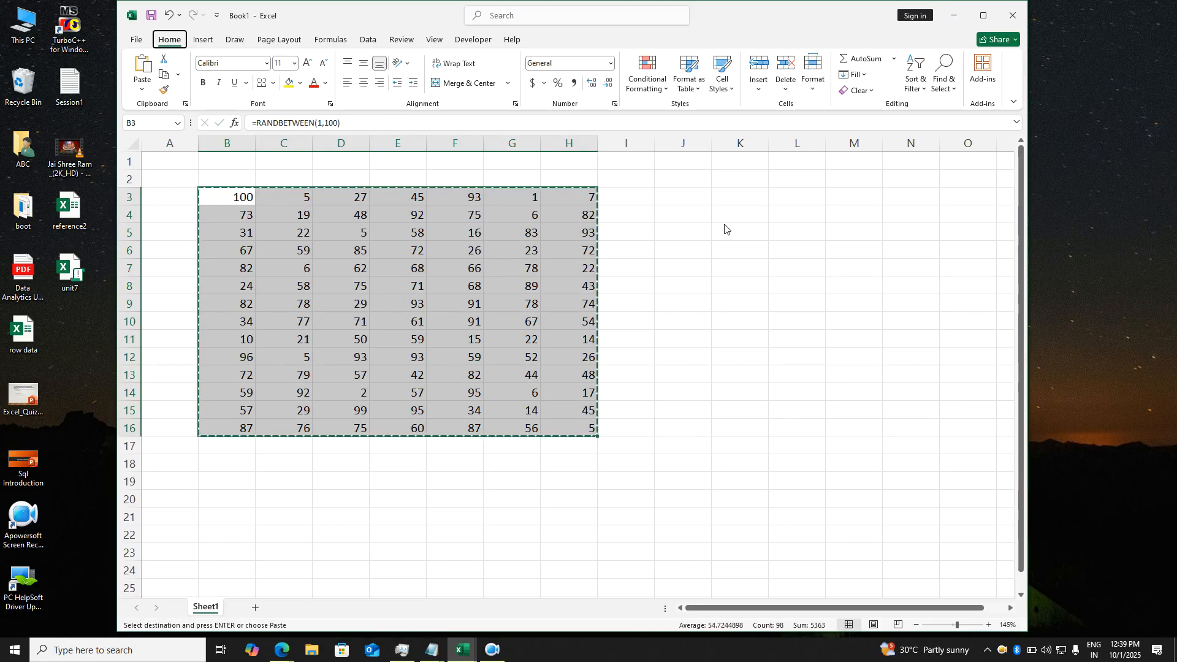
key(v)
key(v)
key(Escape)
click(710, 285)
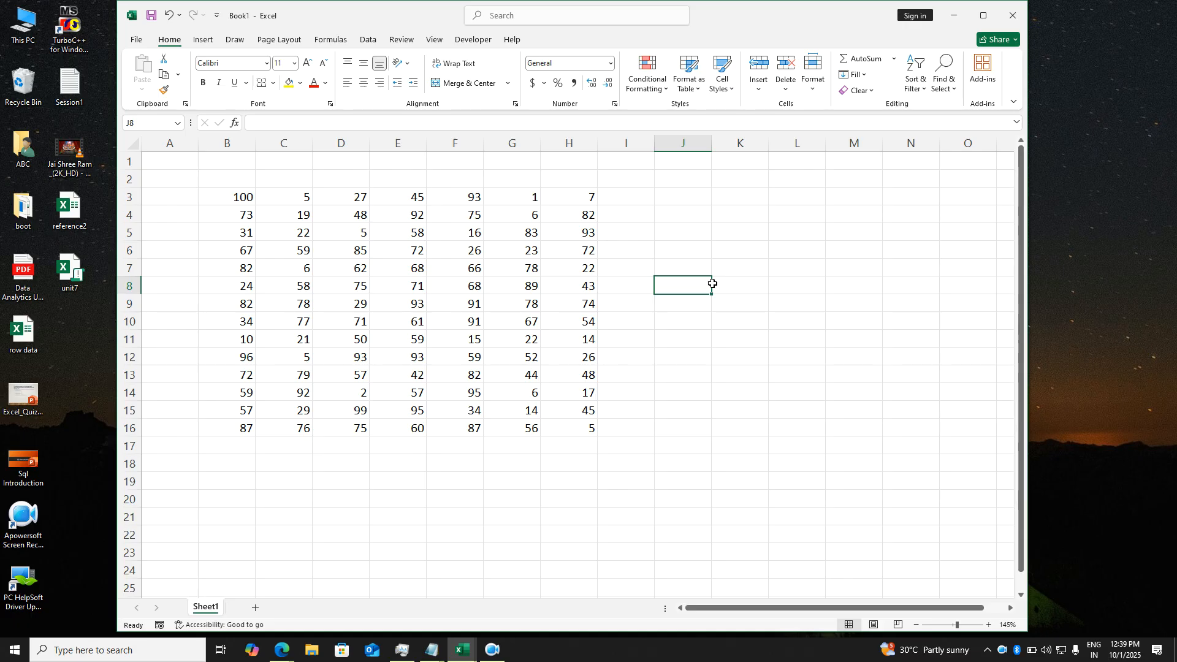
- Change cell H3 to 67
scroll(685, 272, down, 1)
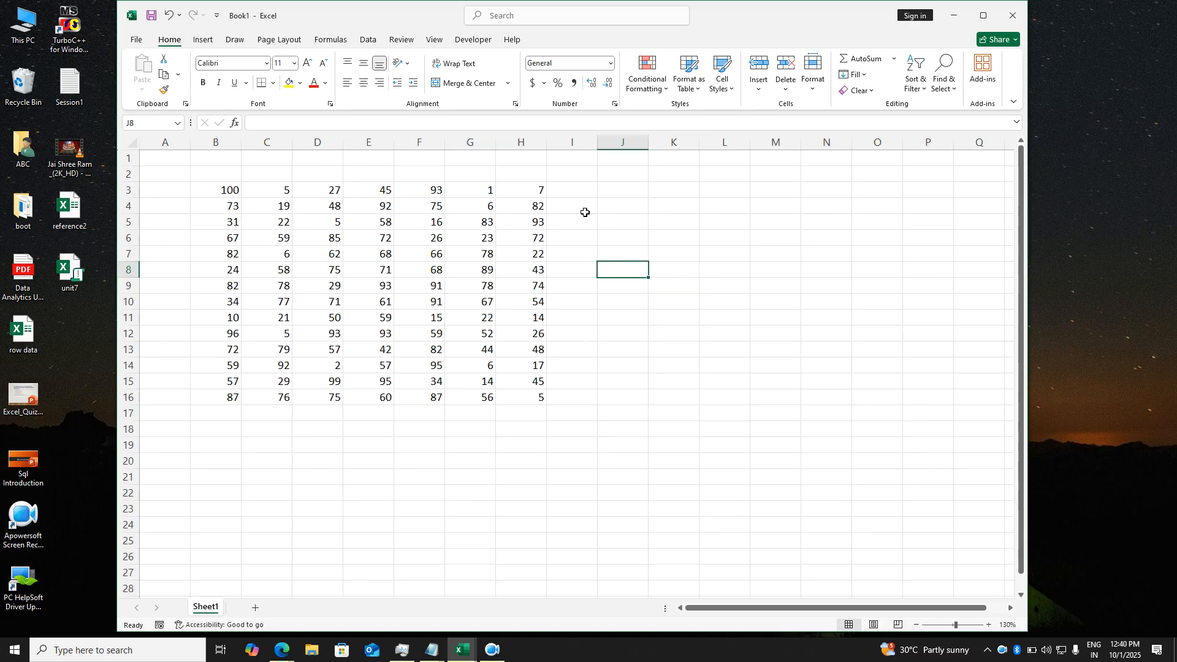
click(536, 195)
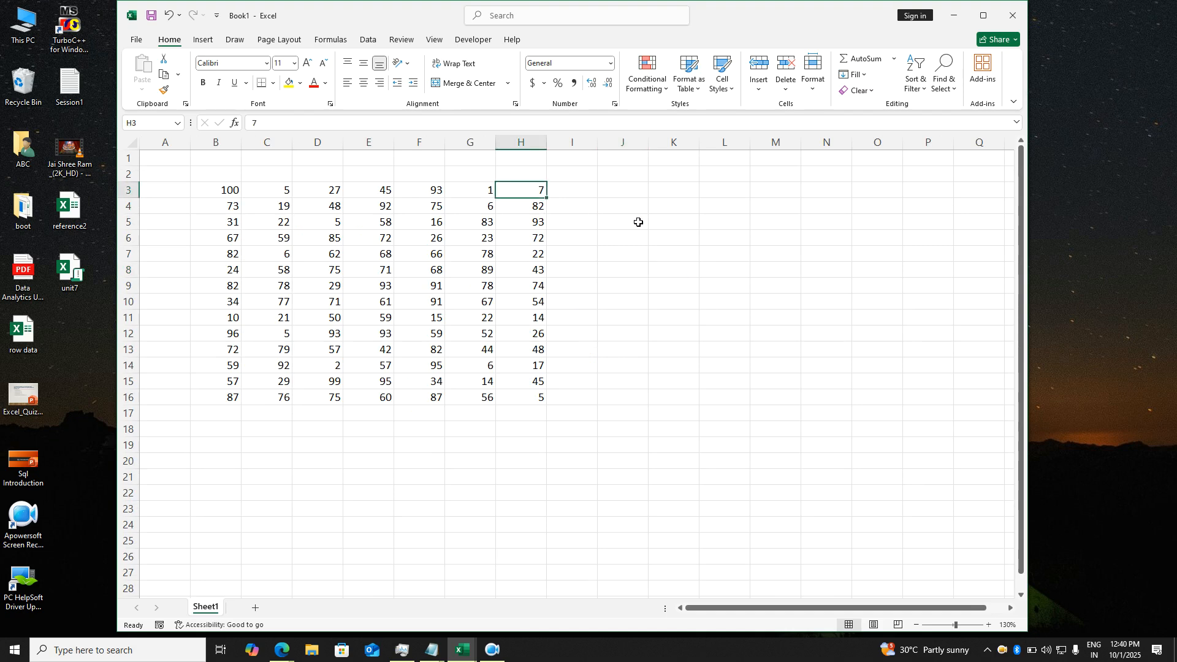
text(67)
key(Return)
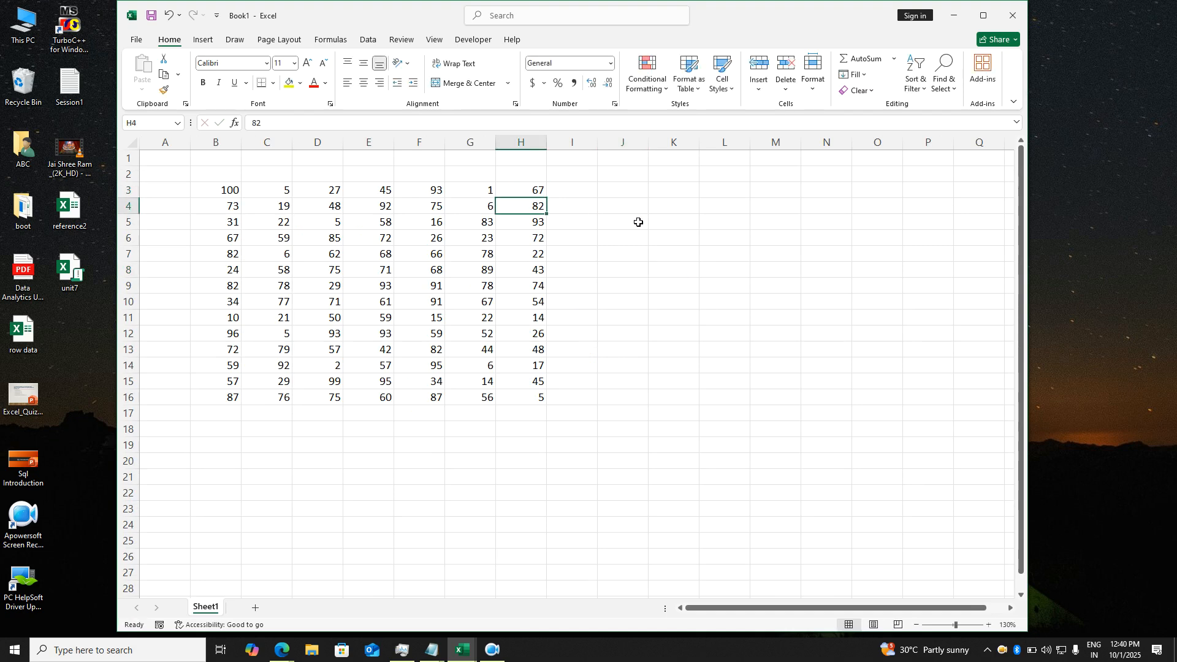
click(402, 40)
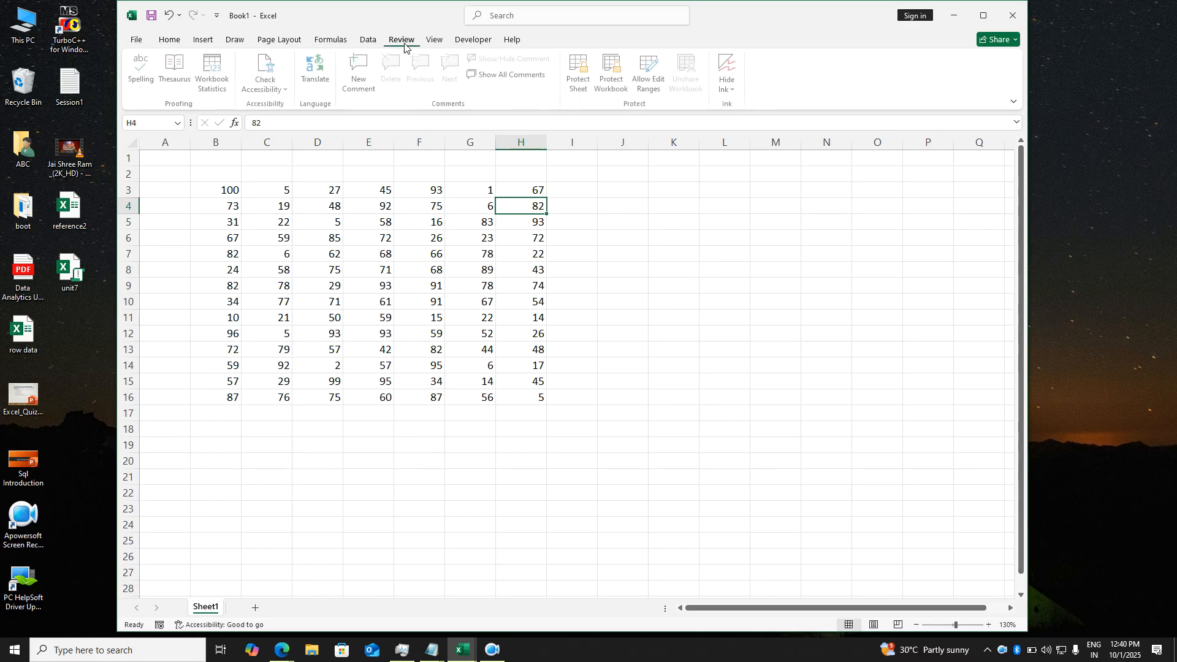
- Protect Sheet1 with a password, entered and confirmed
click(579, 90)
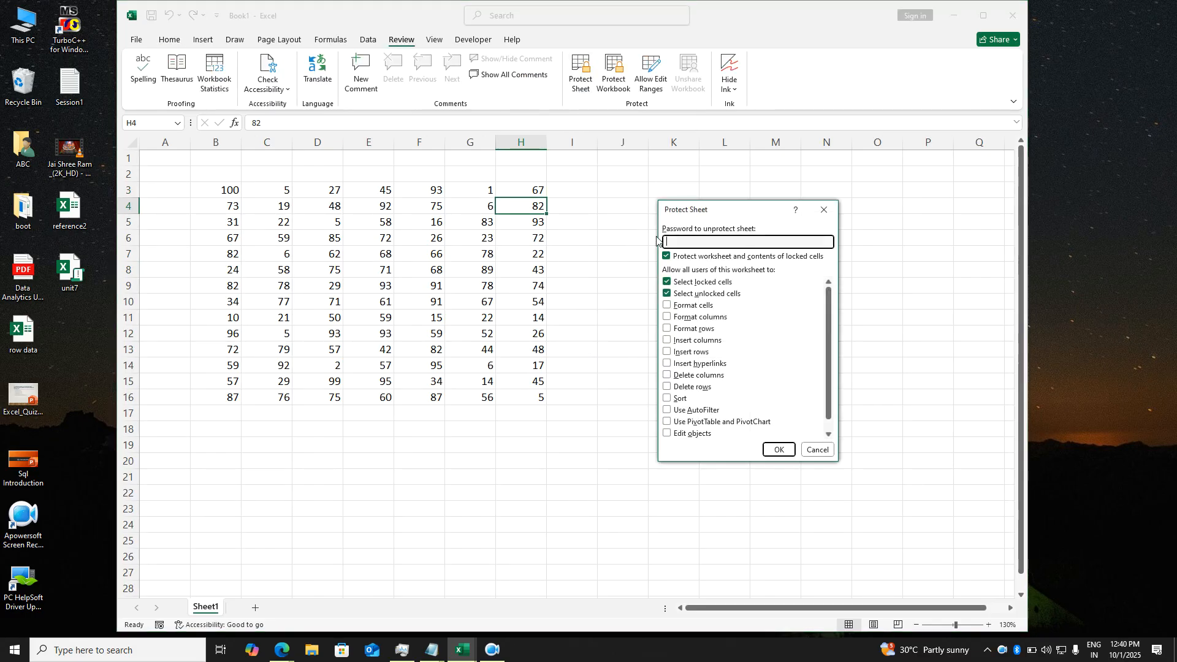
text(1)
key(Return)
text(1)
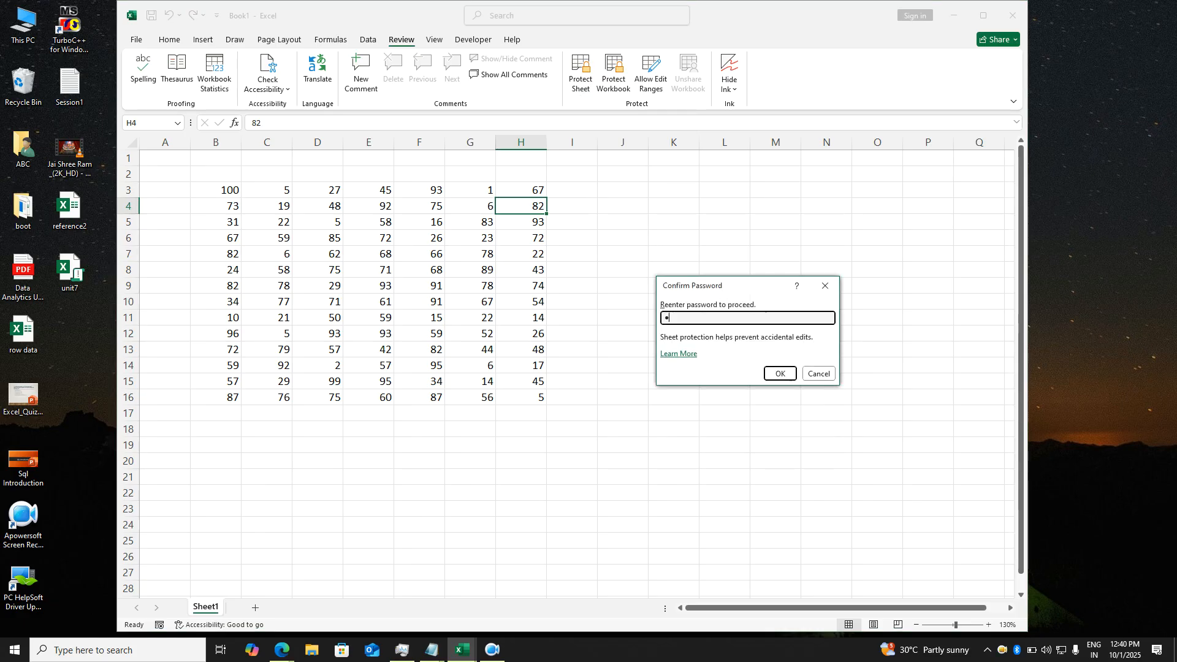
key(Return)
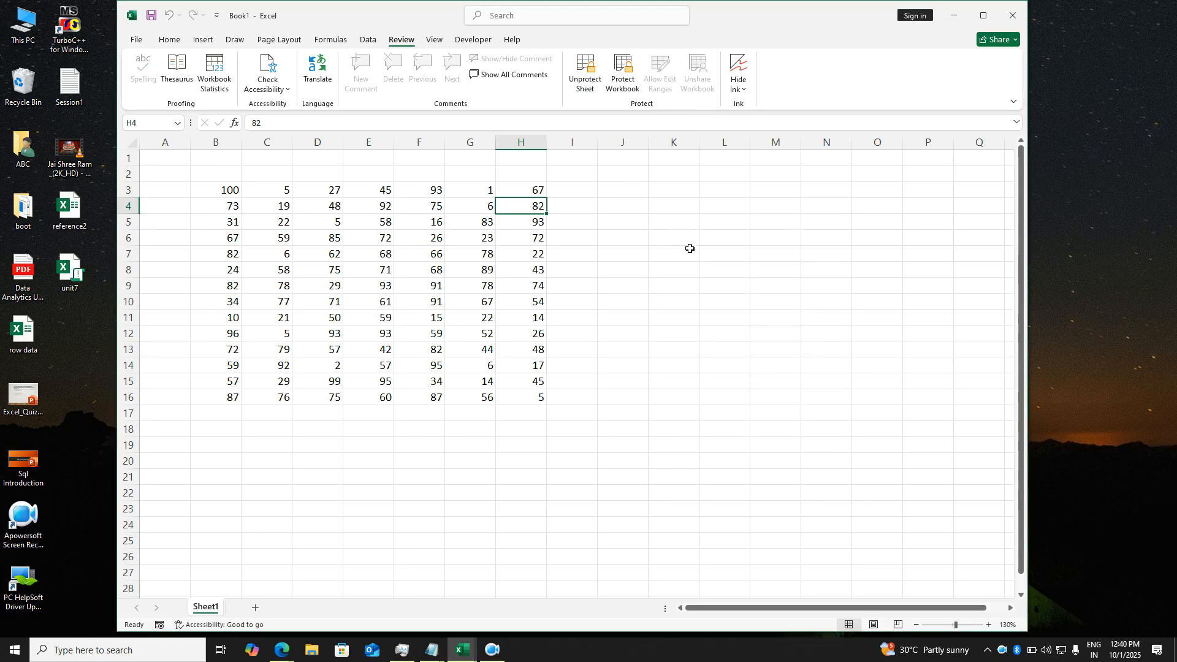
- Try editing cell J7 twice and dismiss the protected-sheet warning each time
double_click(614, 255)
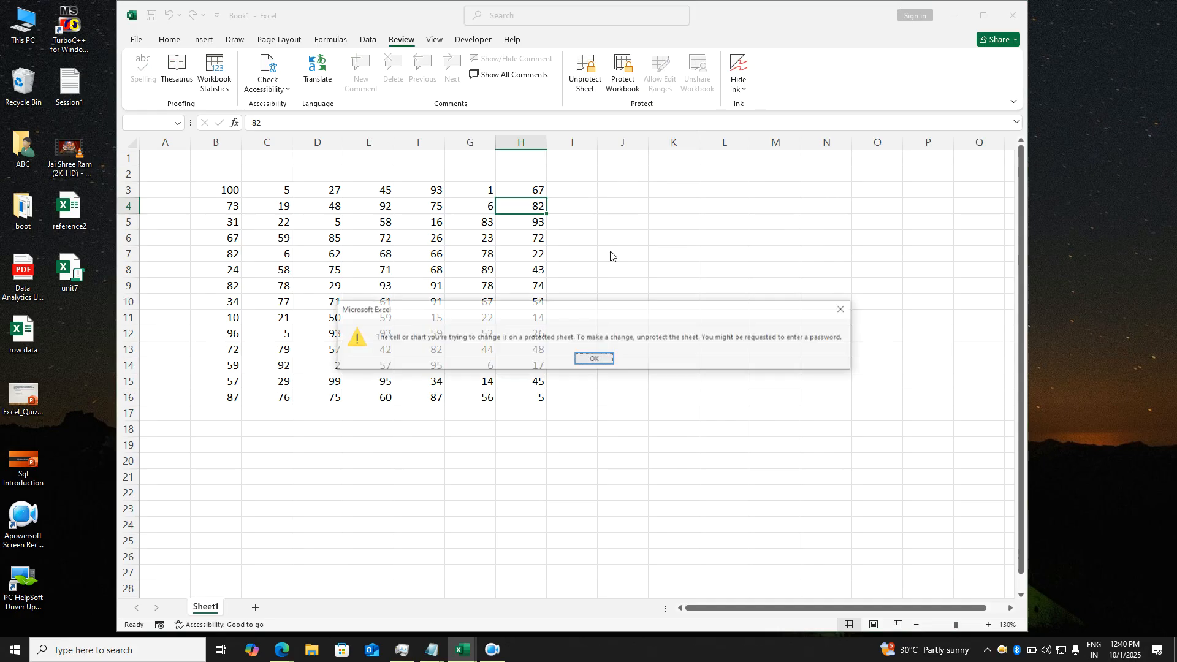
key(Return)
double_click(614, 255)
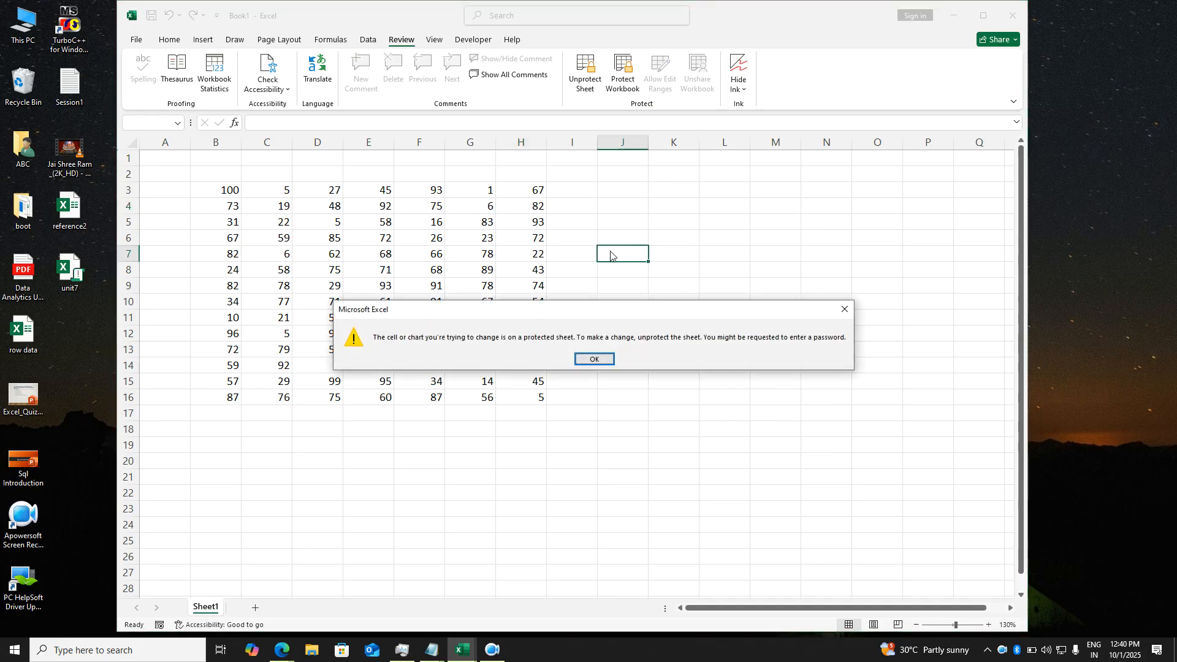
click(593, 360)
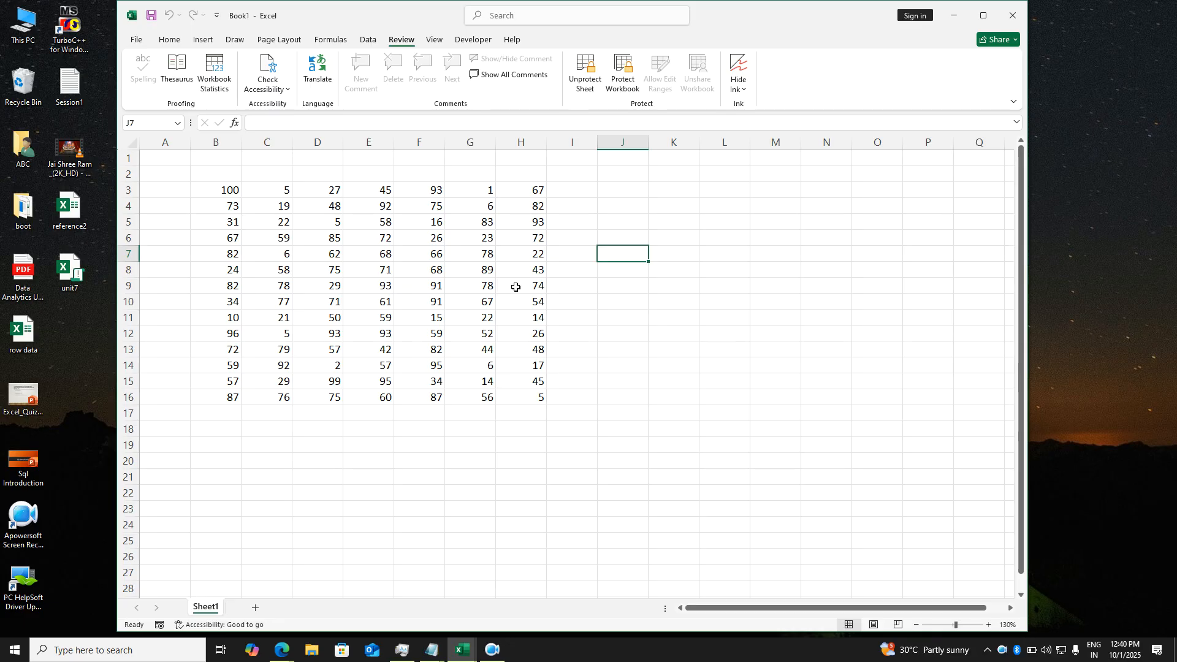
- Copy the B3:H16 number block into cell B3 of a new Sheet2
drag(223, 194, 524, 397)
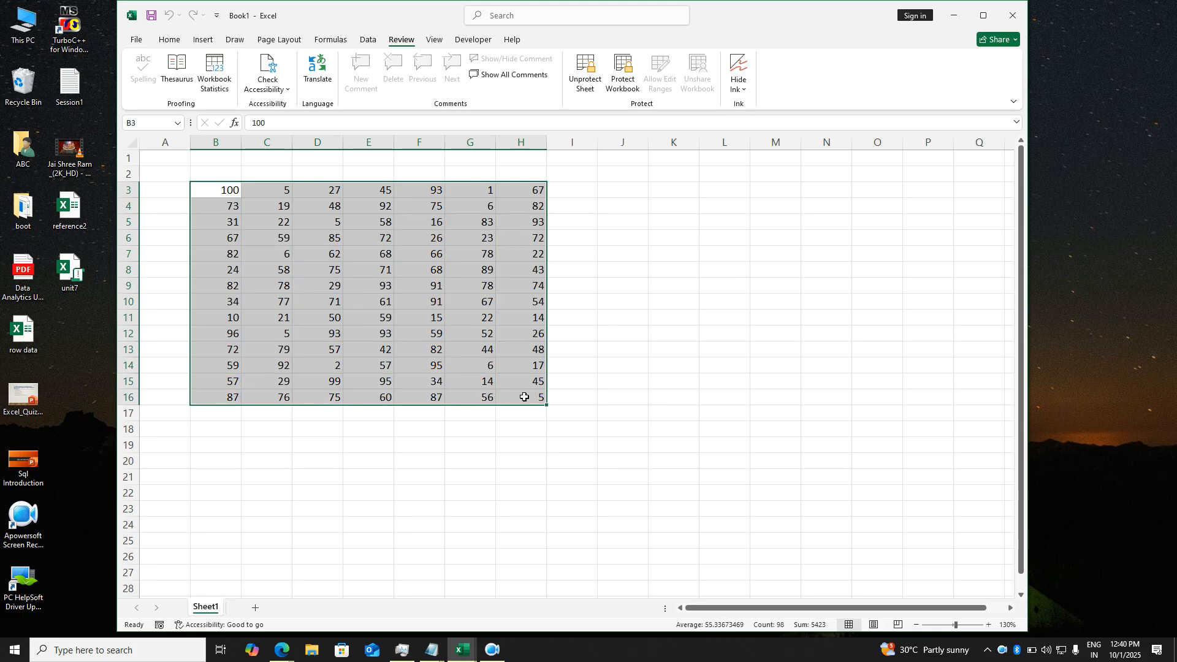
key(ctrl+c)
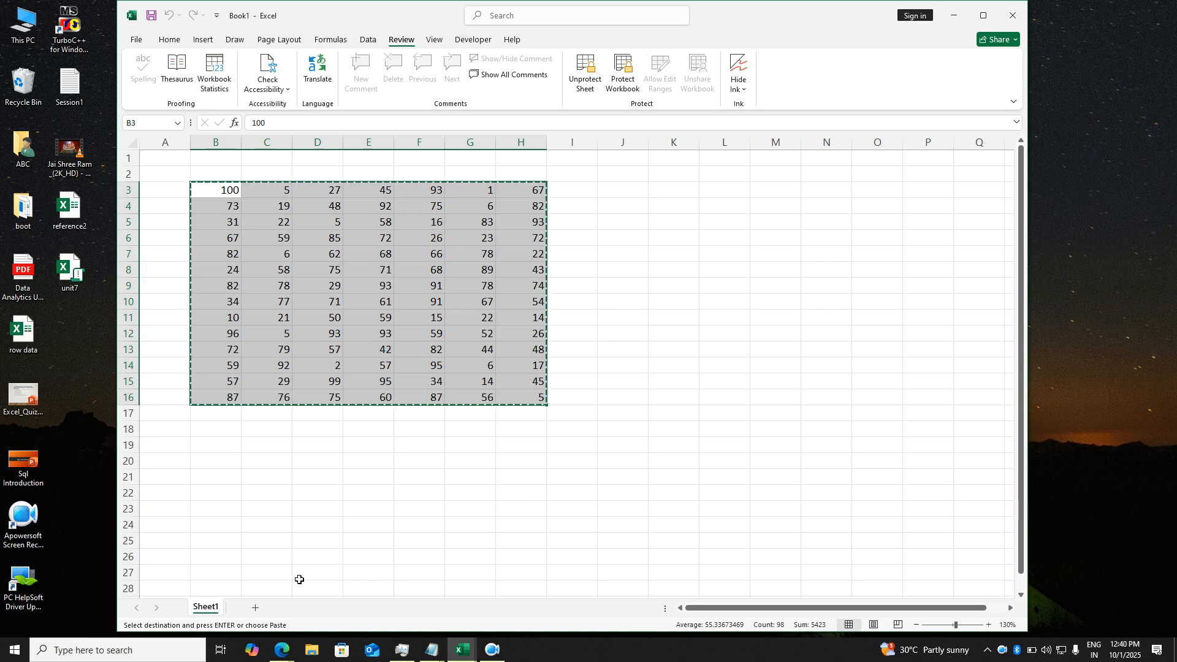
click(256, 608)
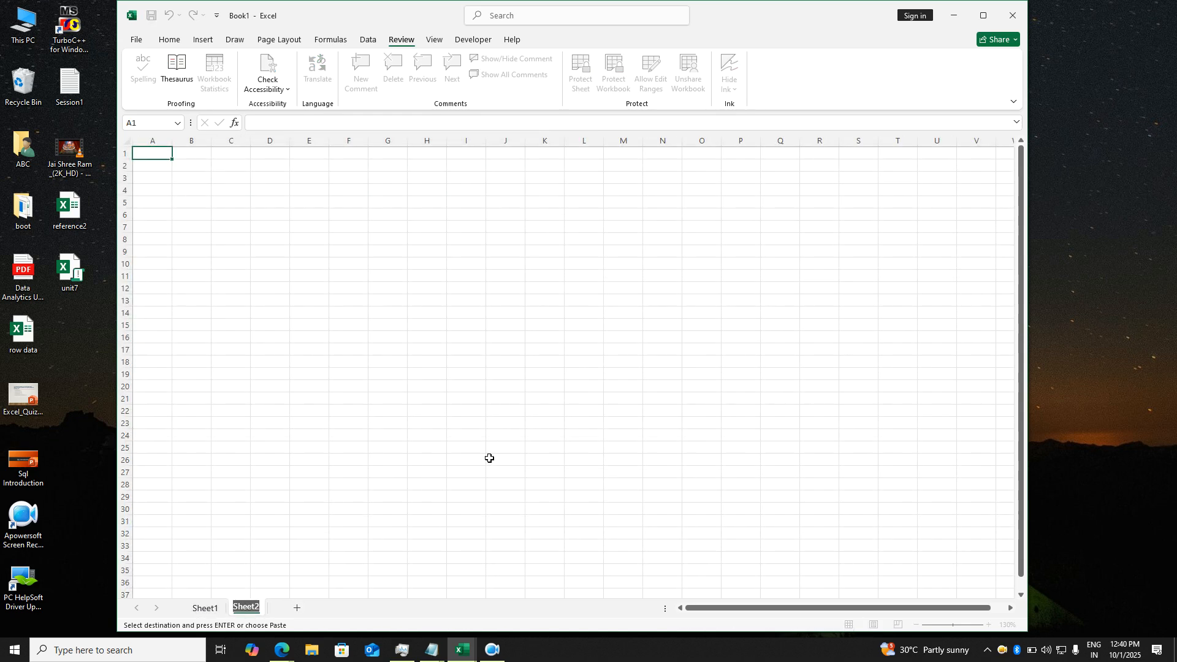
click(535, 433)
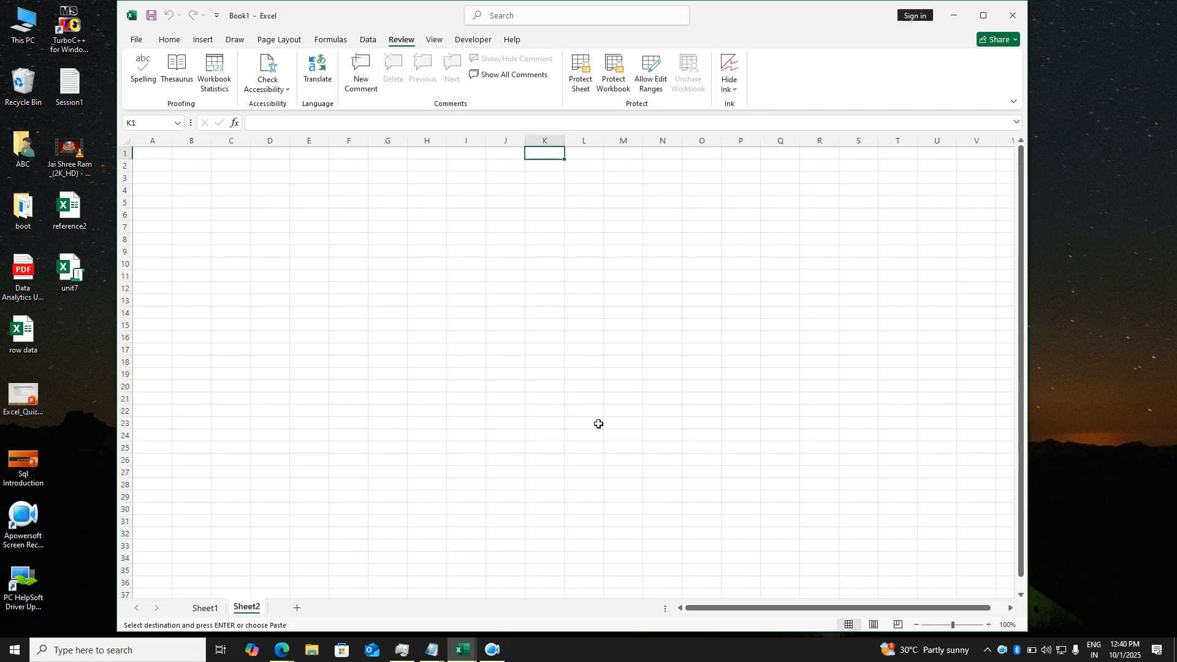
scroll(598, 424, up, 2)
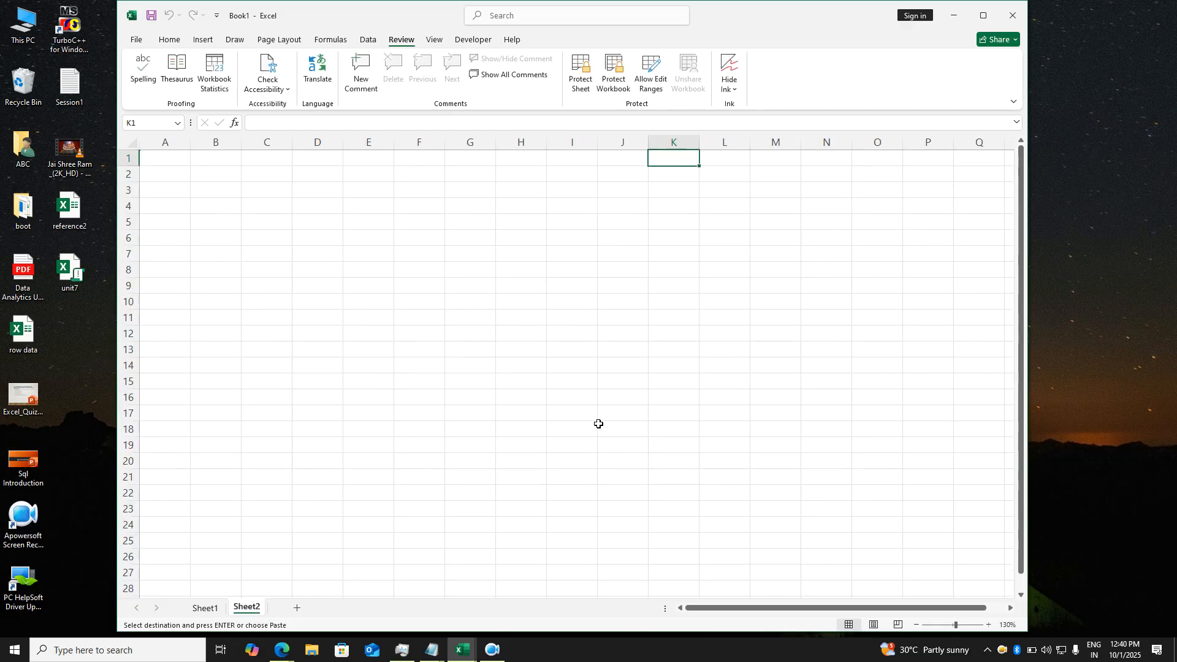
click(234, 196)
key(ctrl+v)
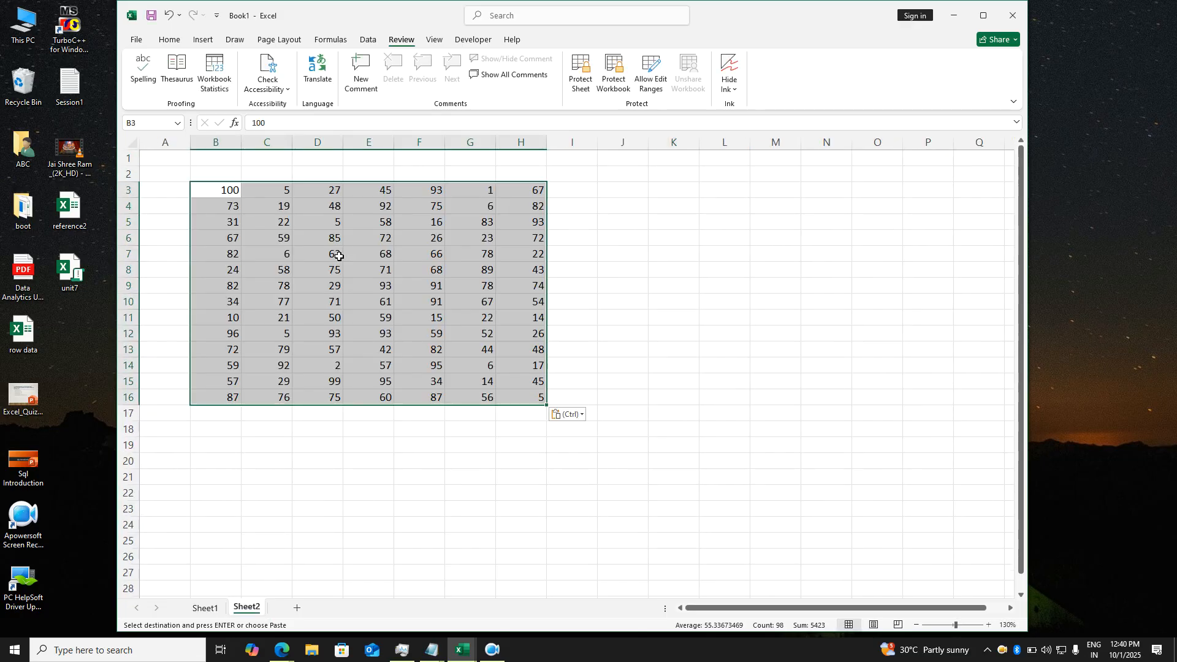
- Delete the protected Sheet1 and rename Sheet2 to Sheet1
click(205, 608)
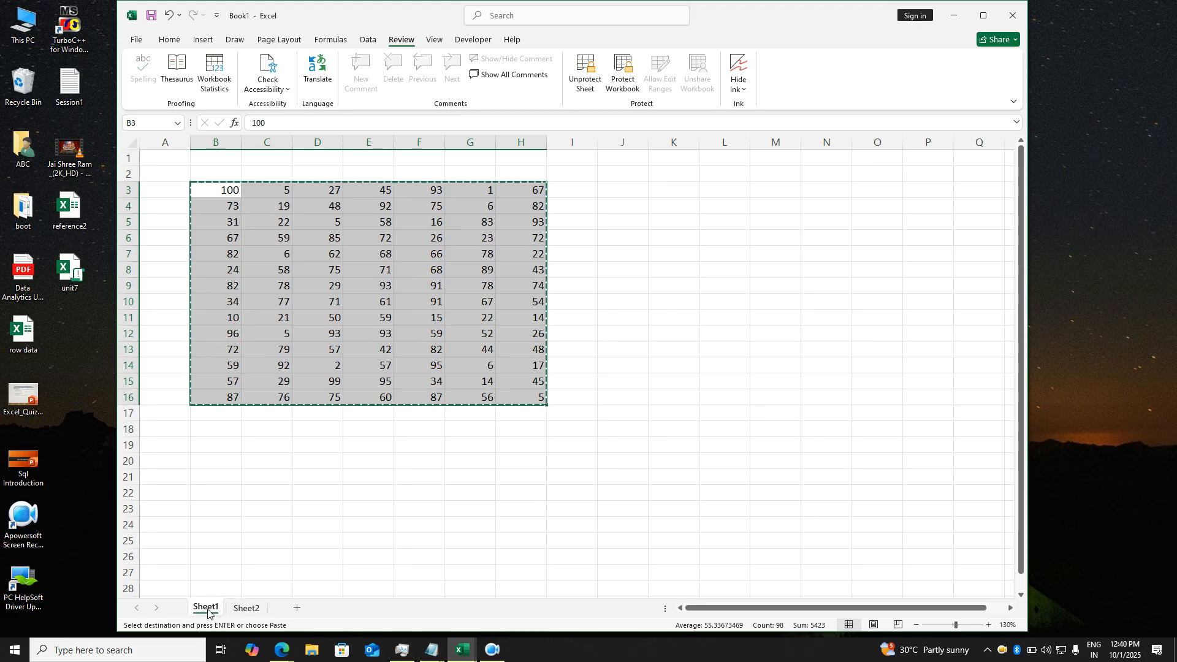
right_click(207, 609)
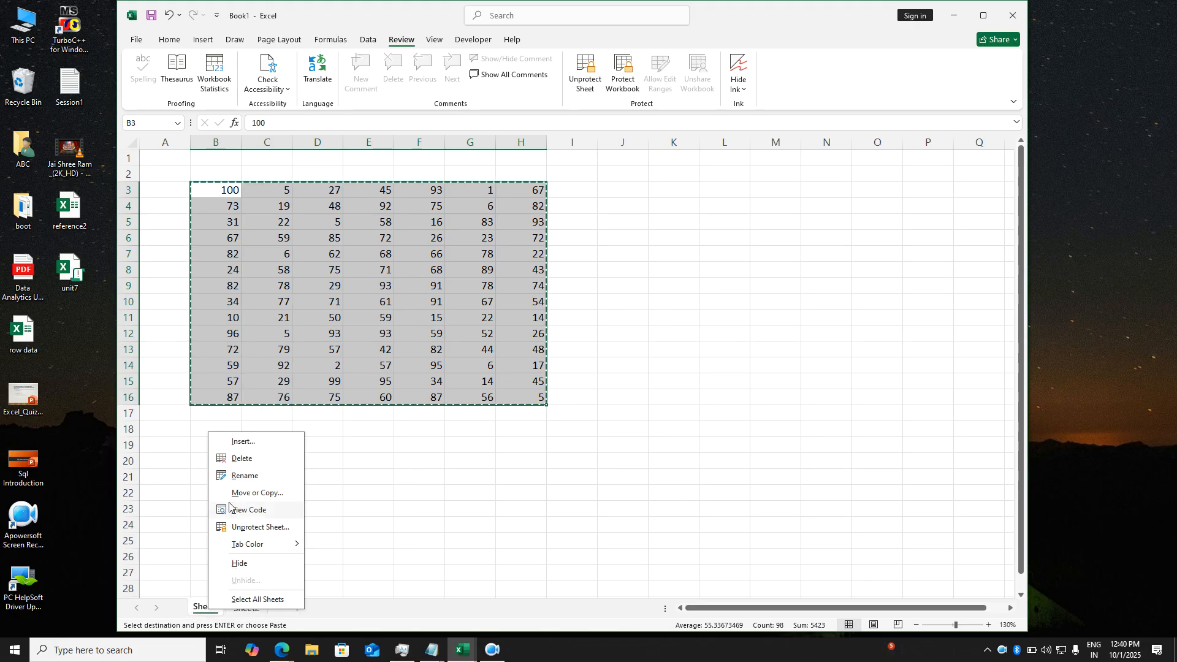
click(241, 460)
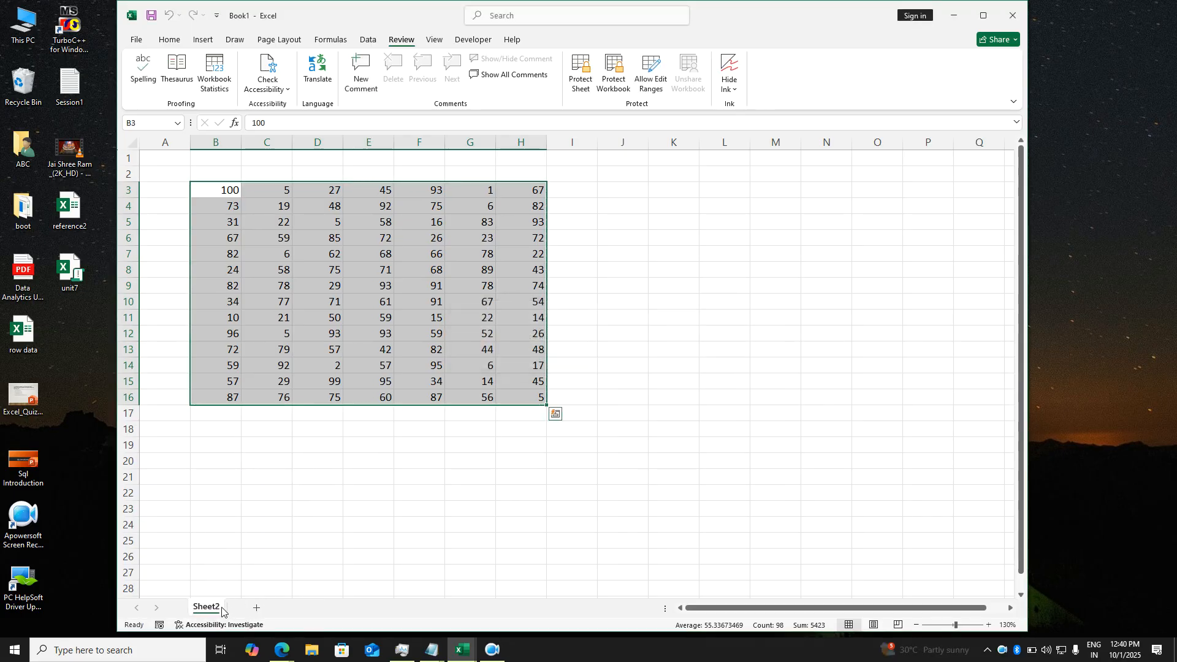
double_click(222, 607)
text(Sheet1)
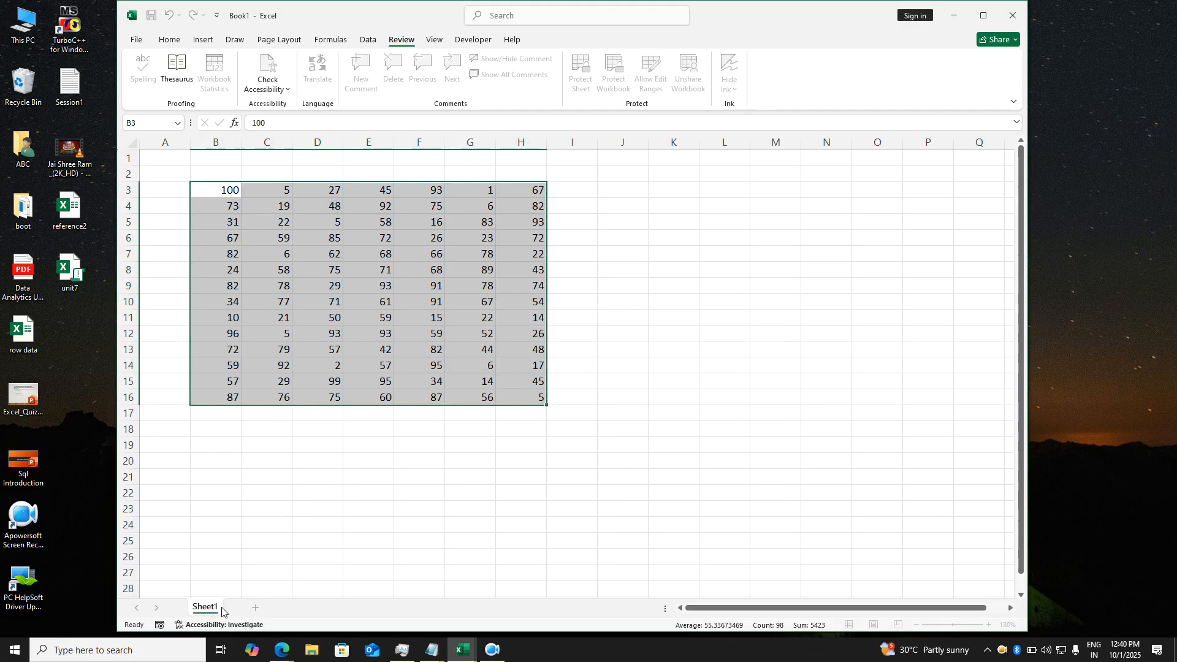
key(Return)
click(281, 594)
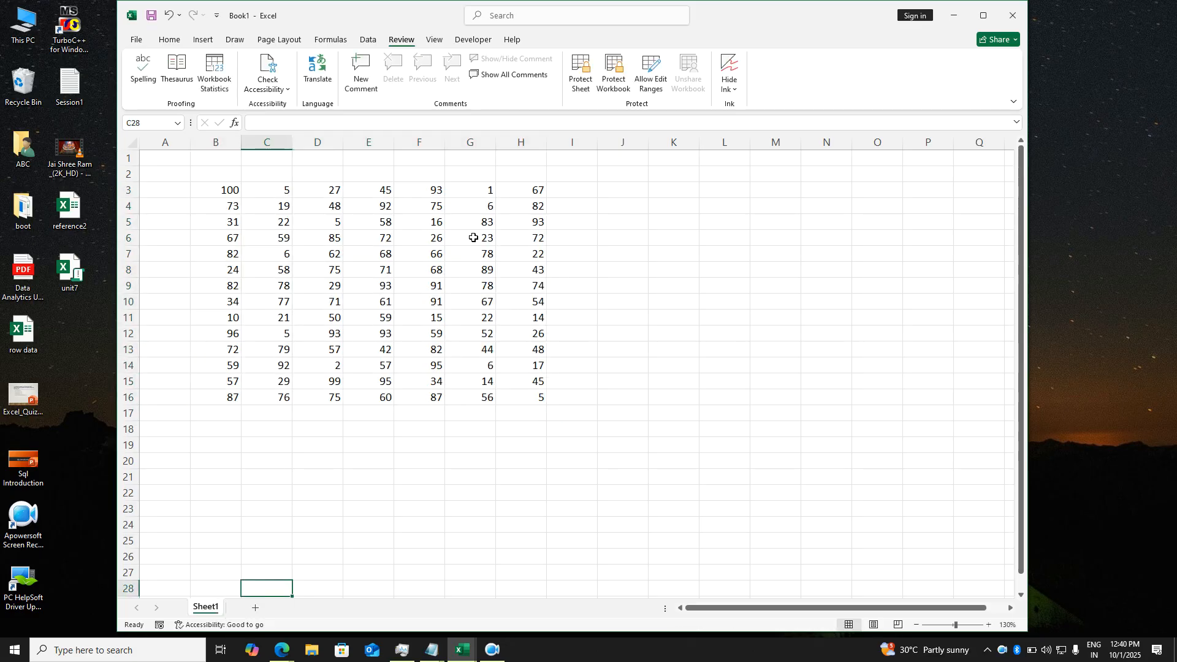
- Enter 76 in cell G3 and 65 in cell H16
click(473, 194)
text(76)
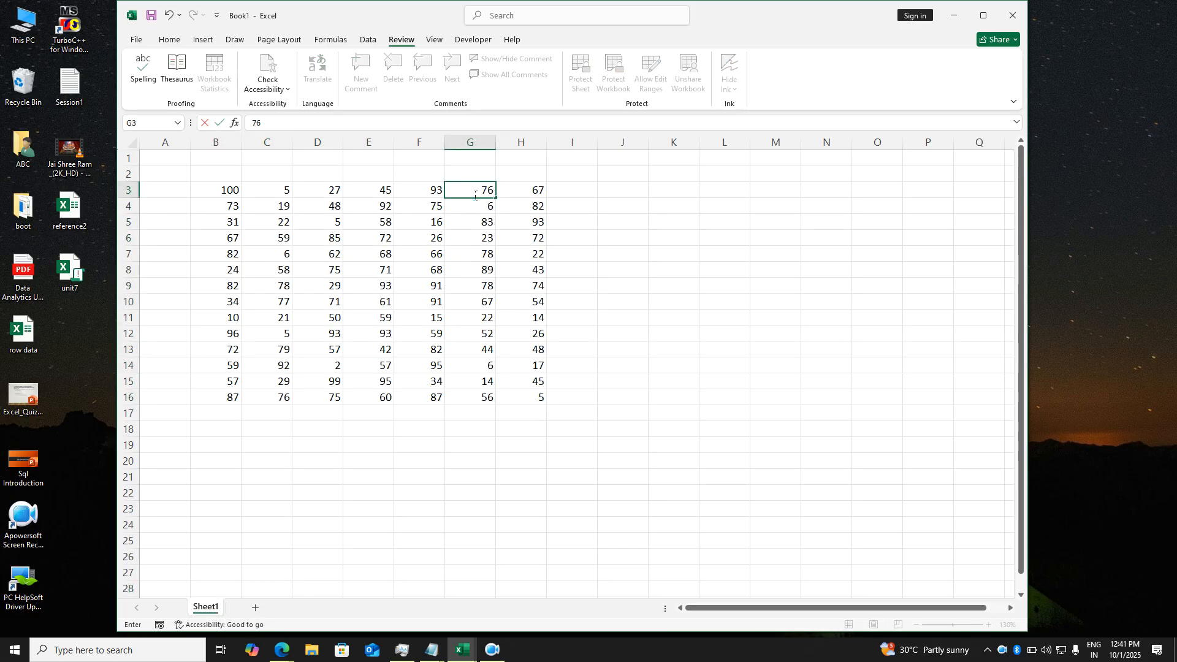
key(Return)
click(625, 390)
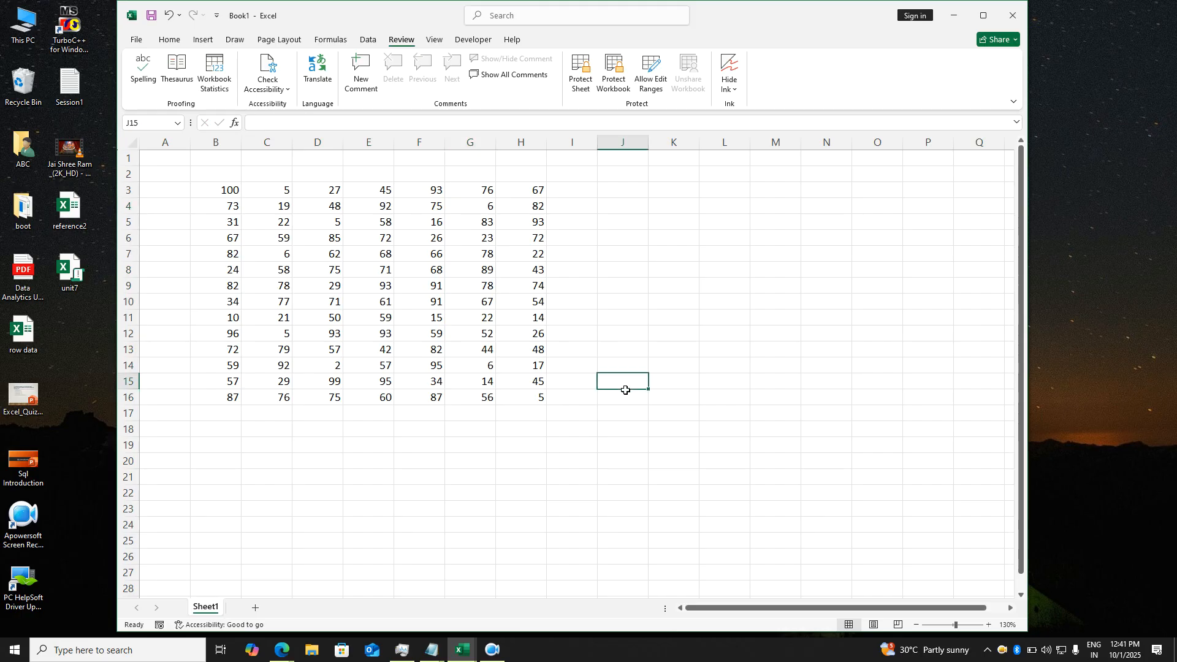
click(540, 402)
text(65)
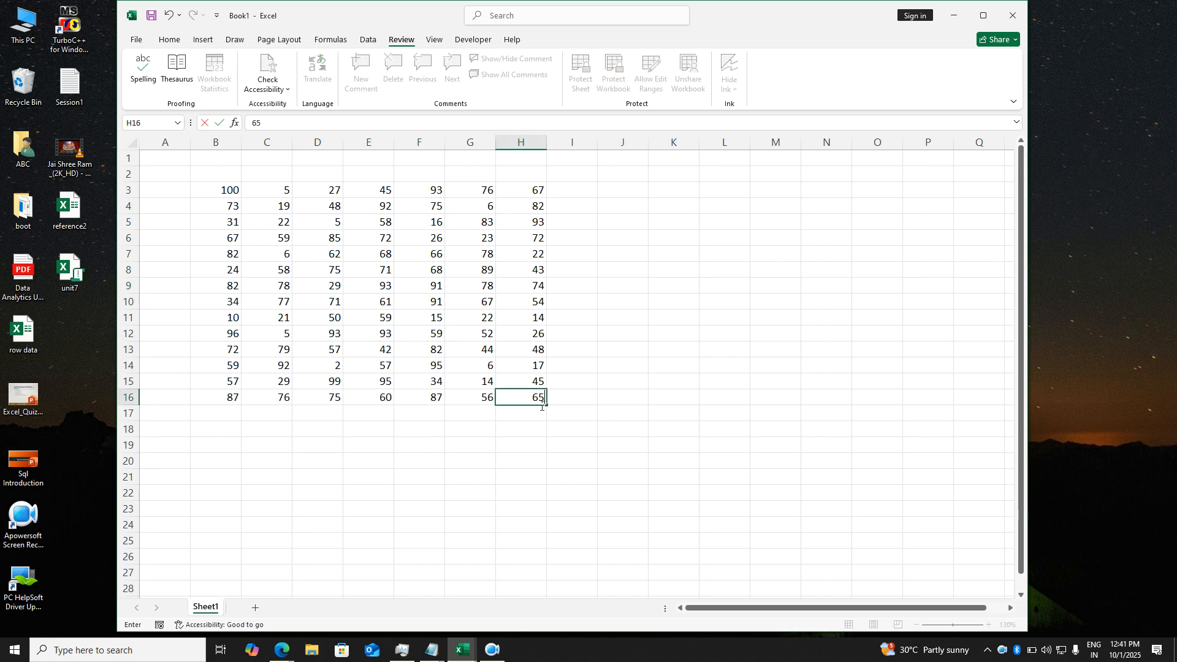
key(Return)
click(610, 432)
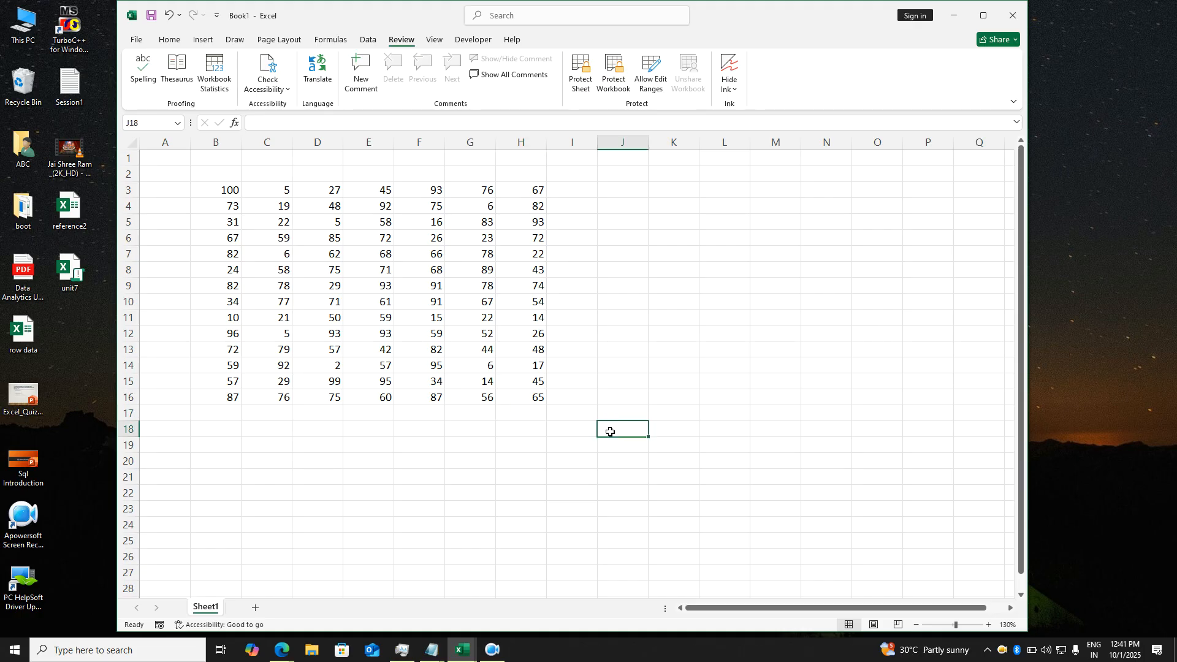
click(629, 349)
click(639, 276)
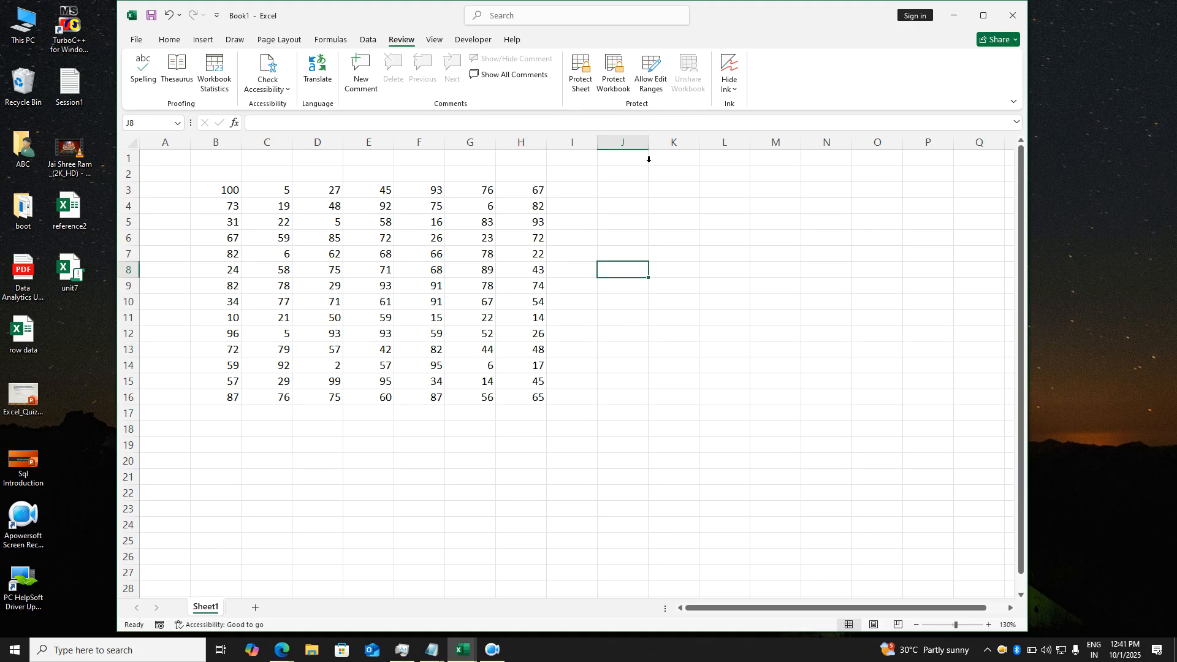
- Protect the workbook structure with a confirmed password
click(618, 78)
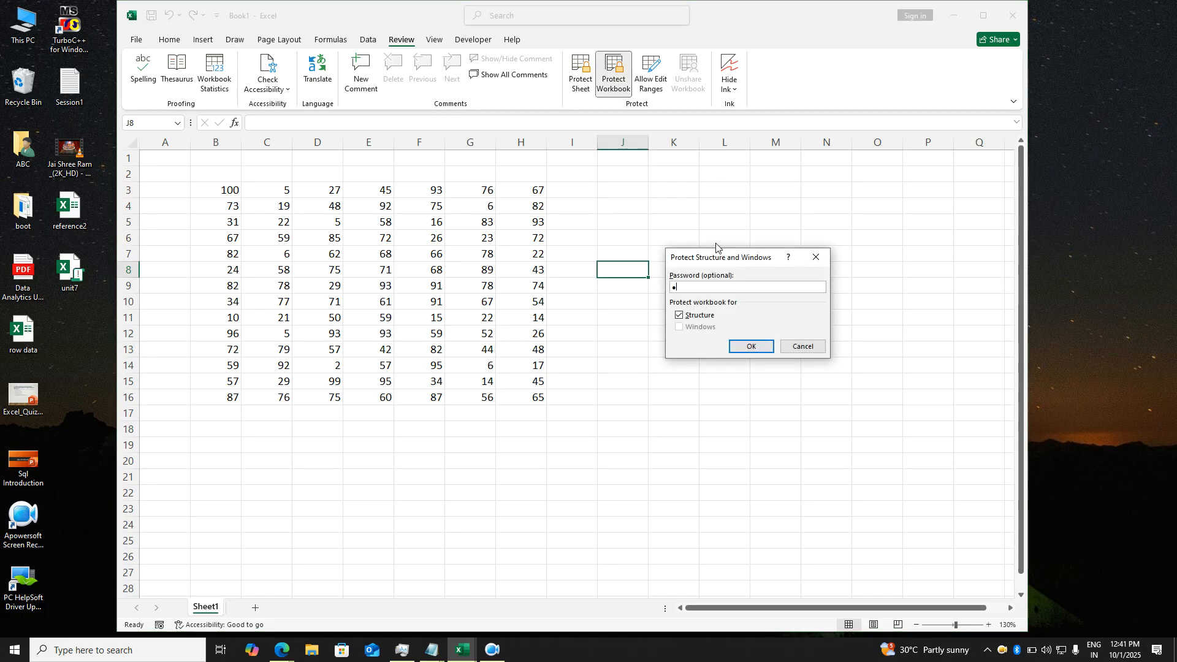
key(Return)
text(•)
key(Return)
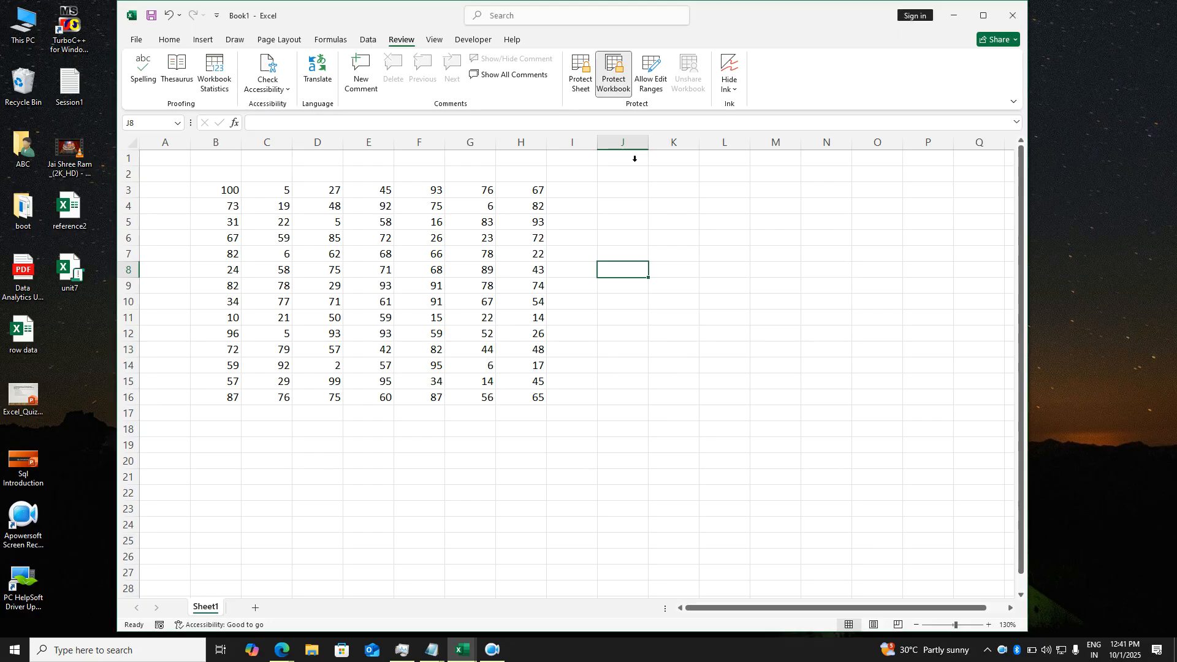
- Protect Sheet1 with a confirmed password
click(584, 85)
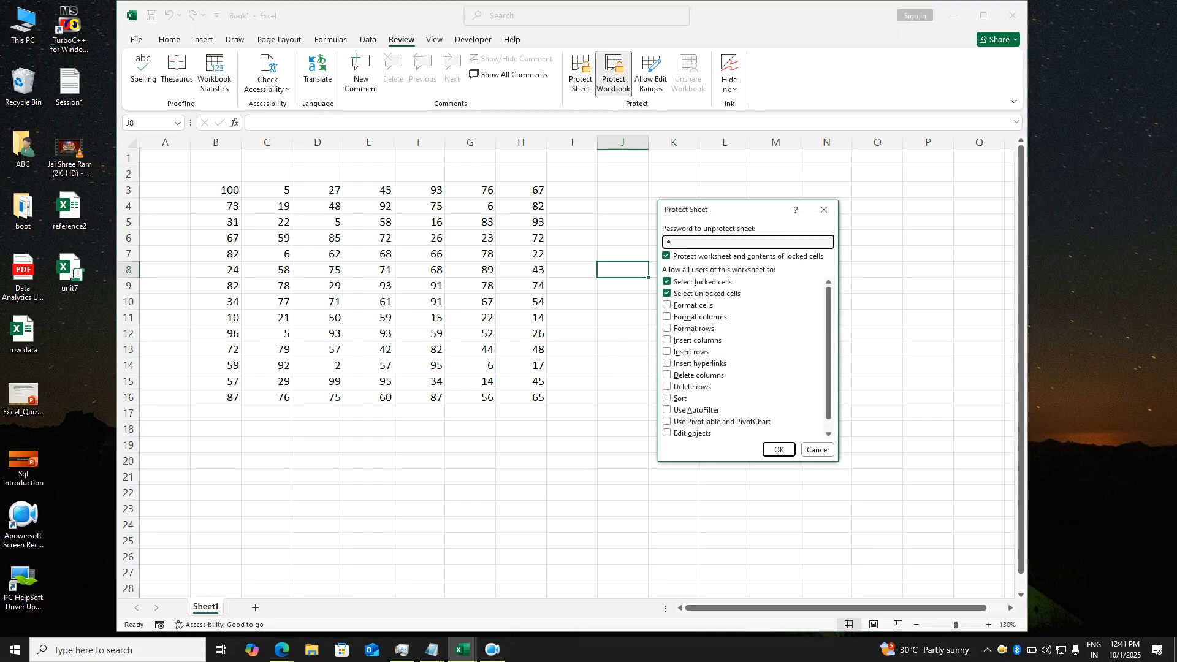
key(Return)
text(•)
key(Return)
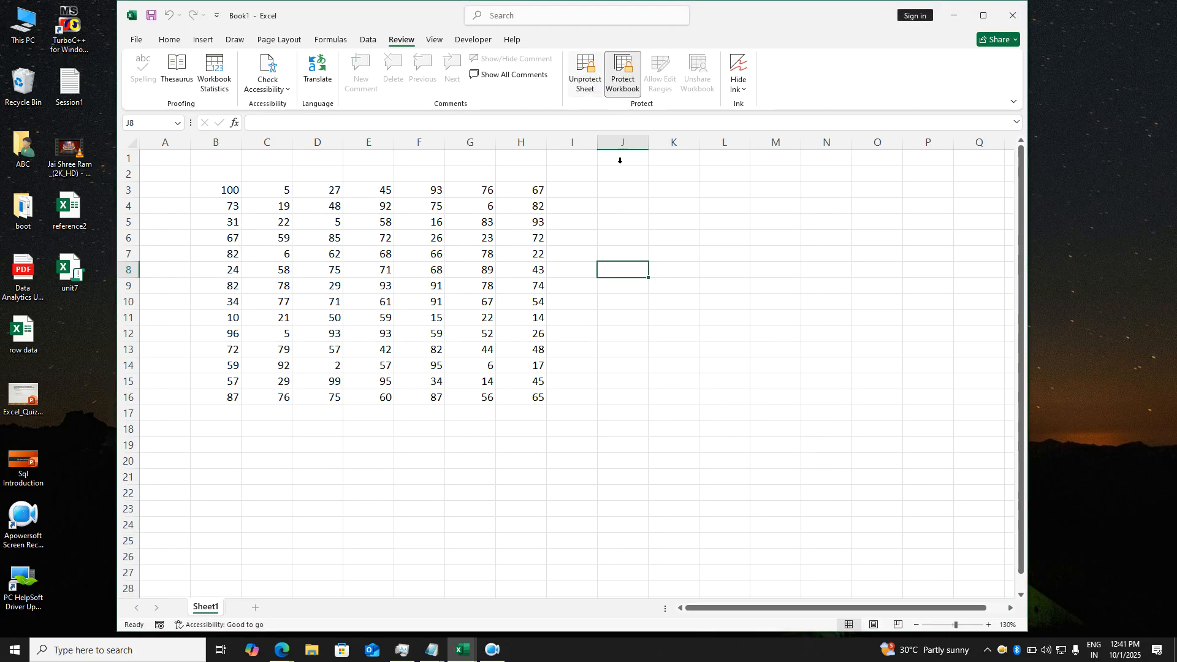
- Try editing cell H19 and dismiss the protected-sheet warning
click(627, 214)
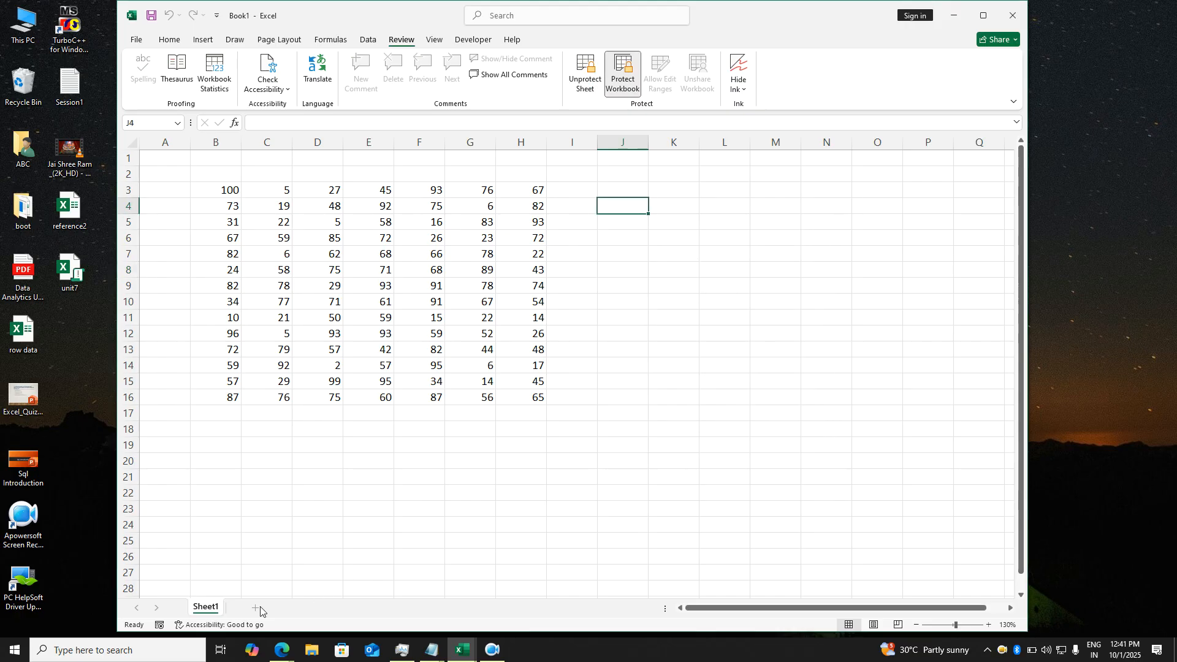
right_click(212, 609)
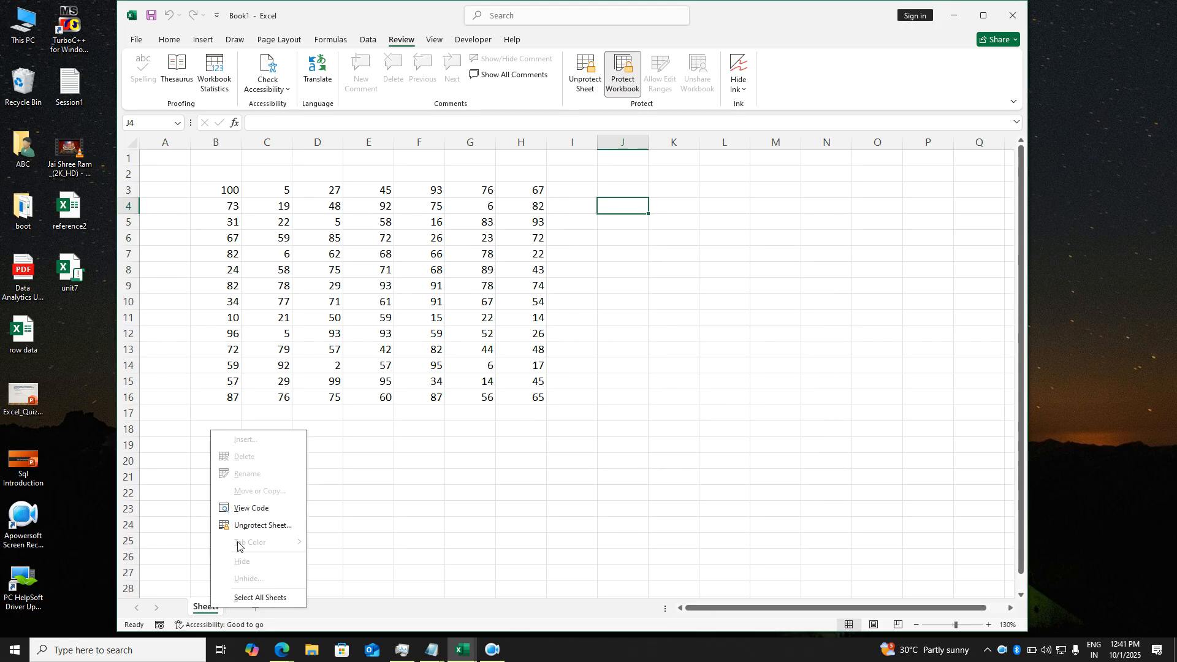
click(503, 451)
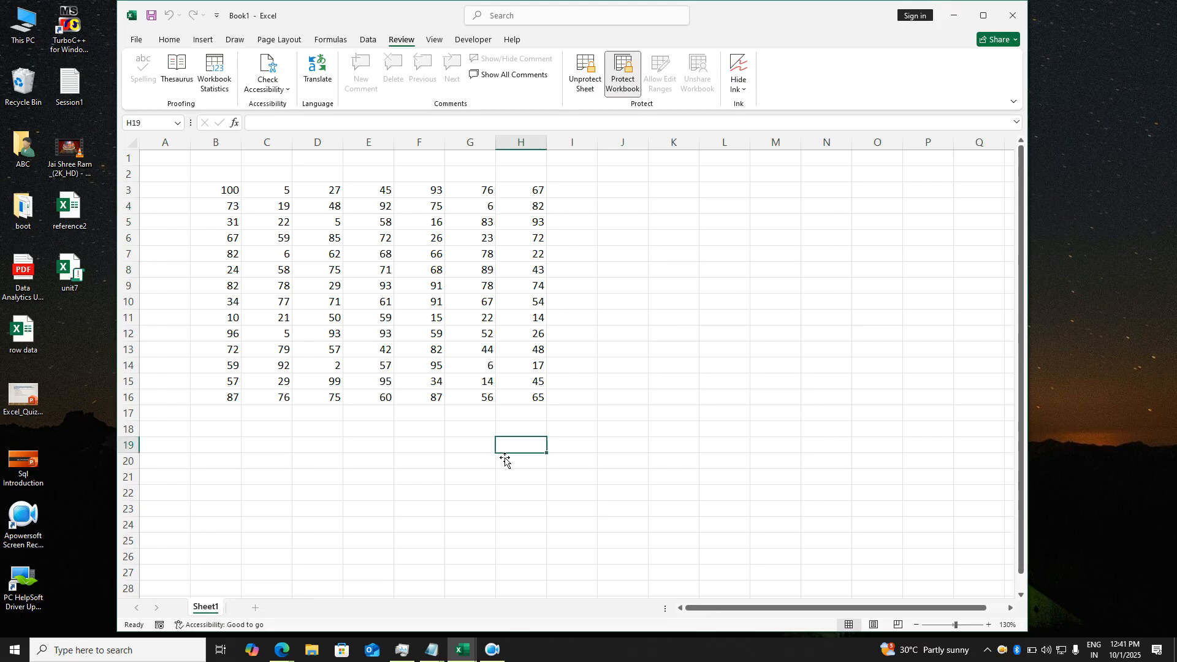
double_click(500, 452)
key(Return)
click(643, 436)
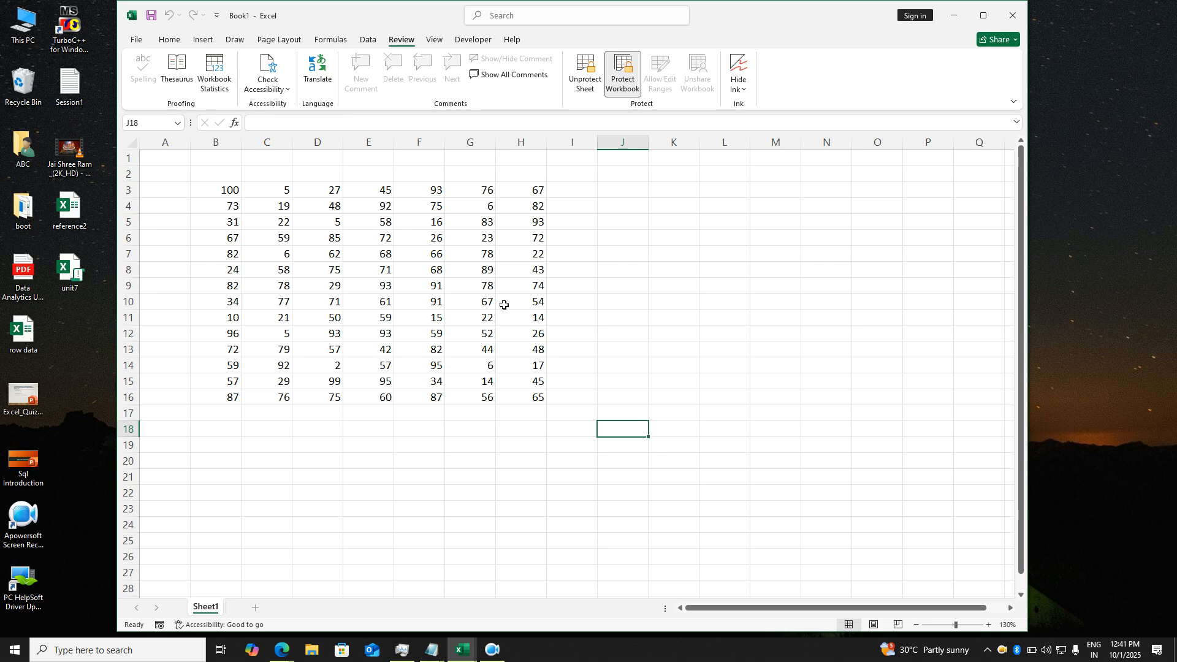
- Save the workbook as data_Protection in the Desktop folder
click(137, 40)
click(158, 203)
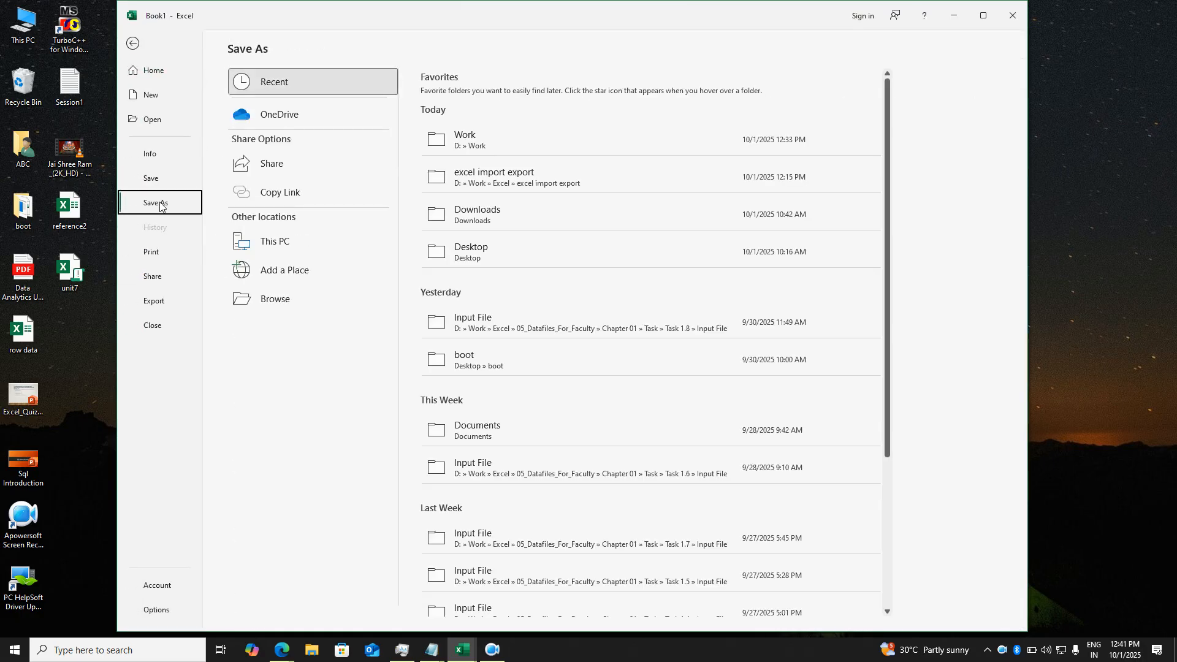
click(279, 244)
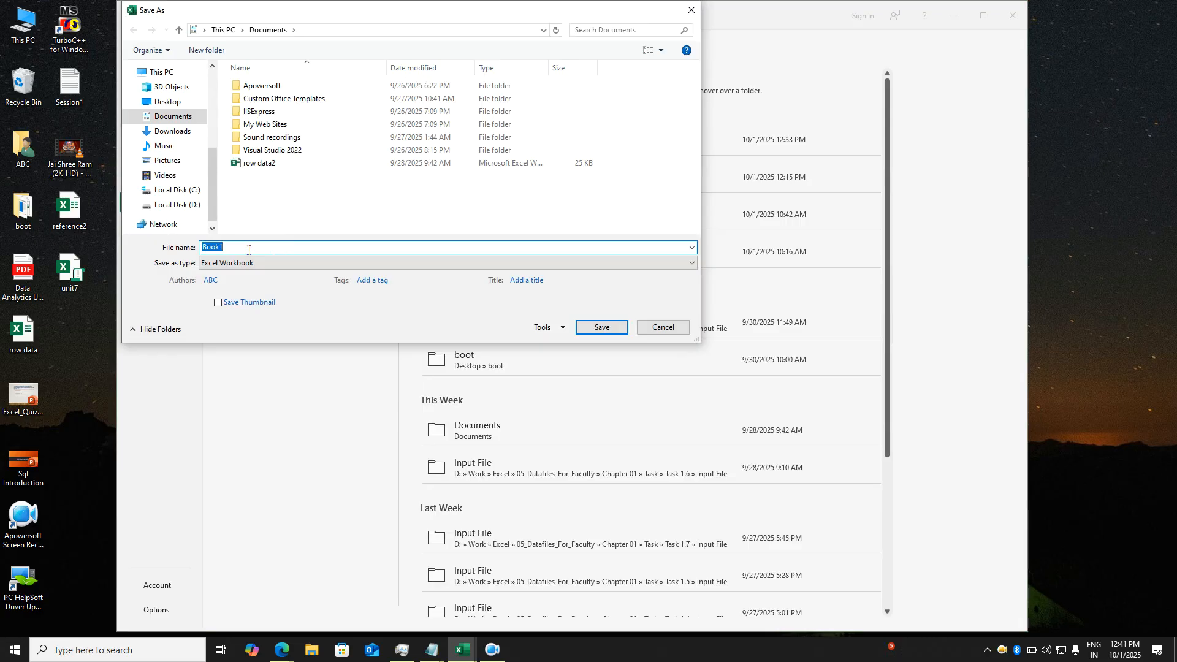
text(data_Protection)
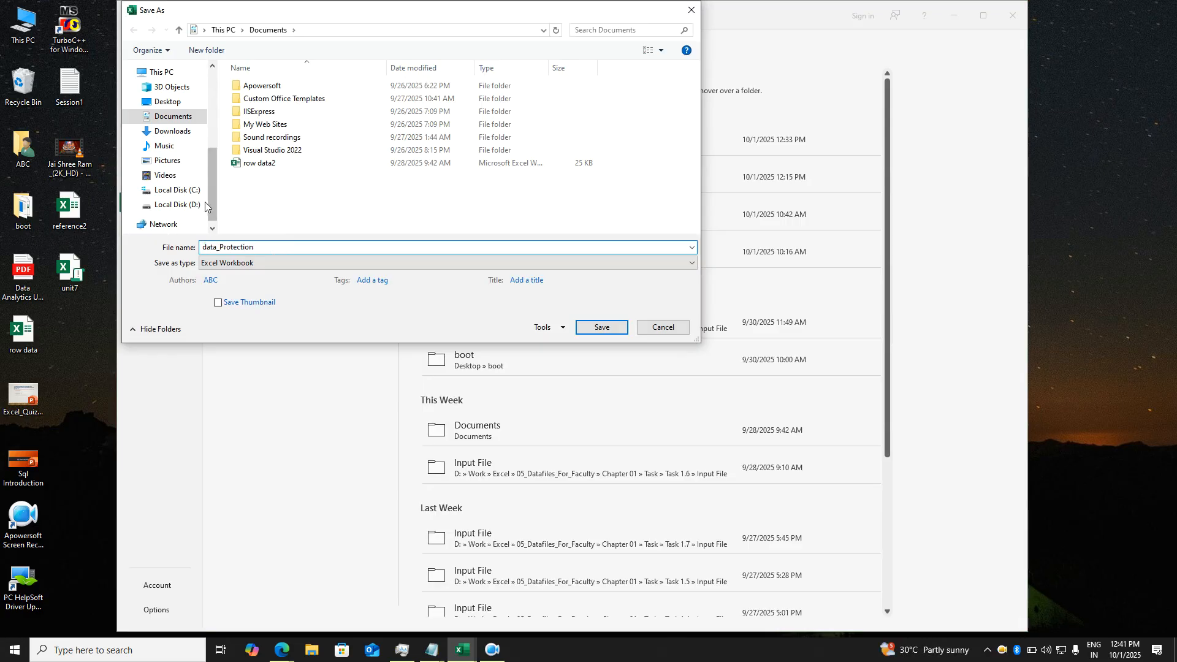
click(174, 103)
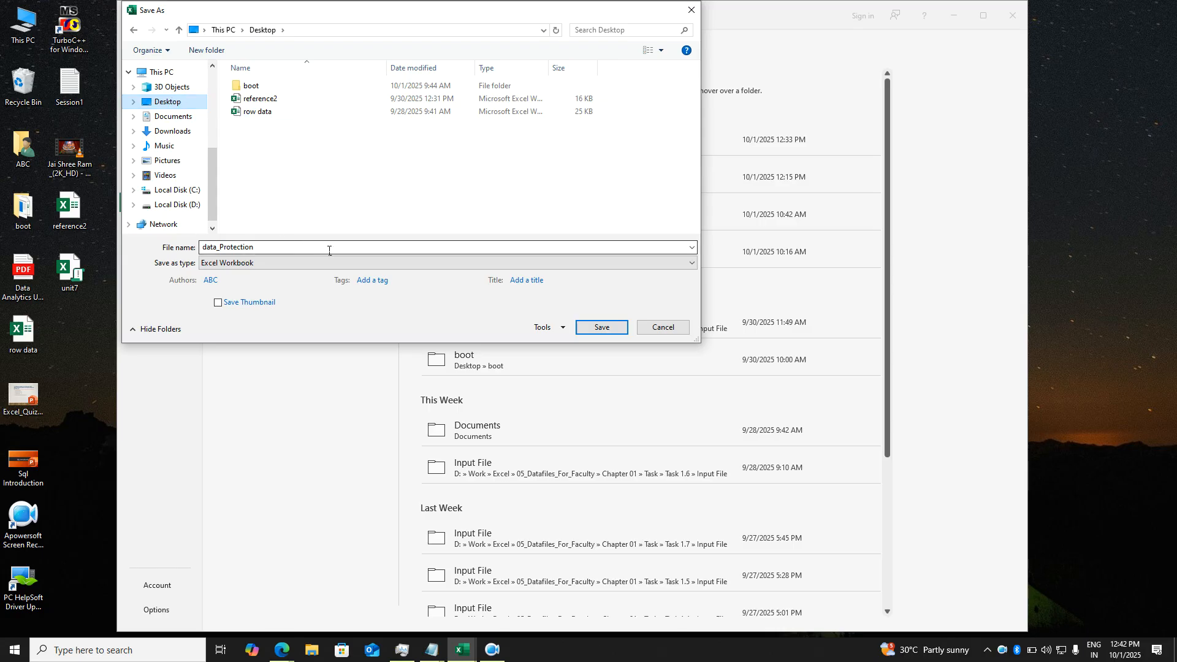
- Set open and modify passwords in General Options, confirm both, and save
click(562, 329)
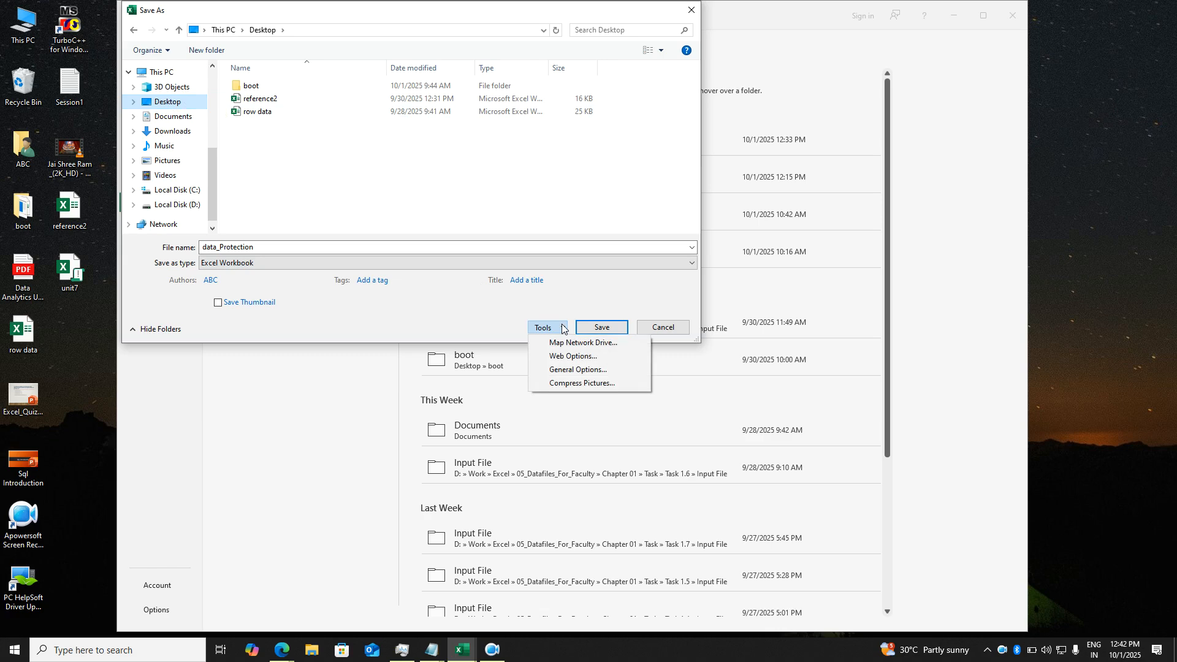
click(559, 369)
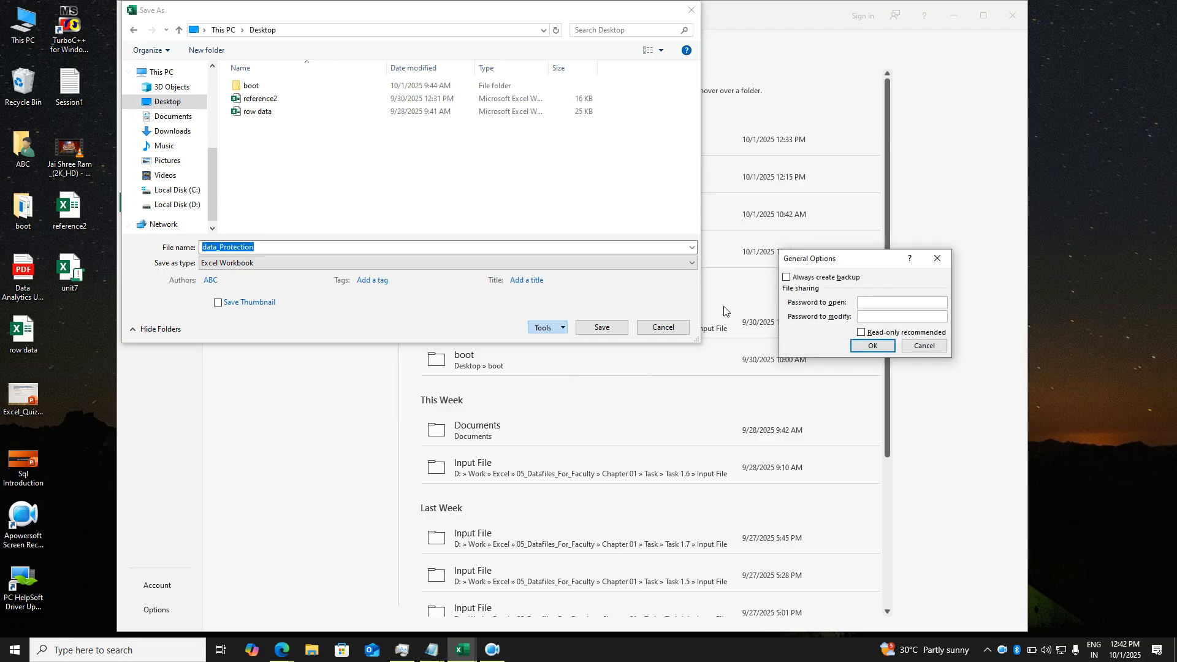
drag(831, 266, 595, 298)
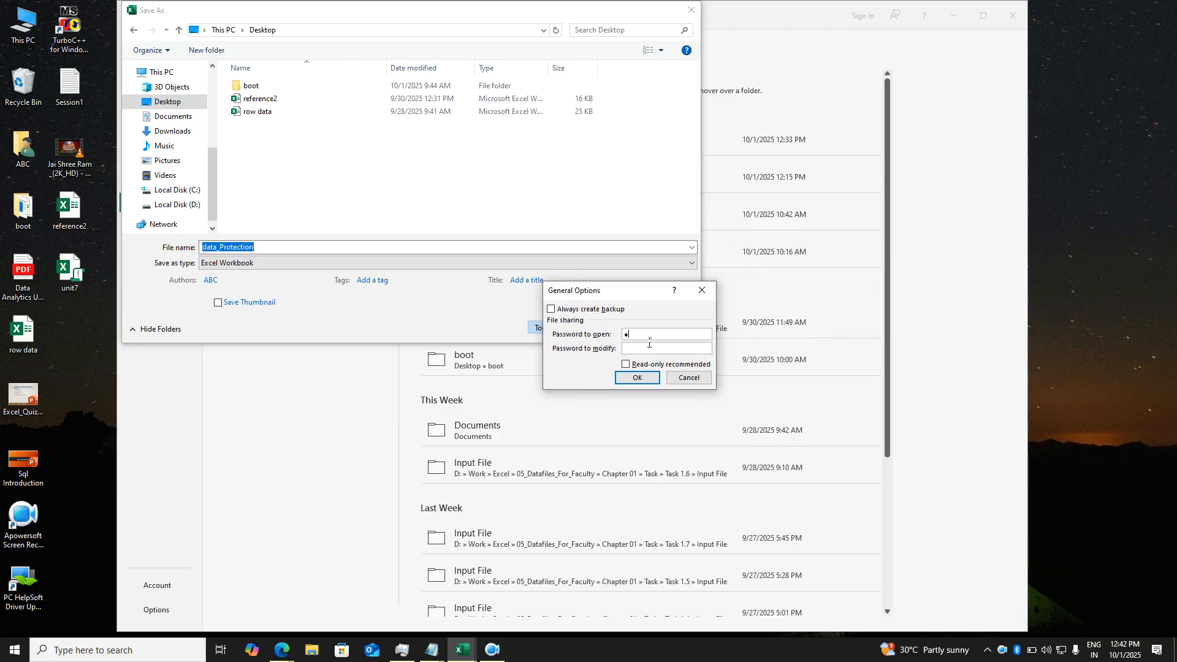
key(Tab)
text(1)
key(Return)
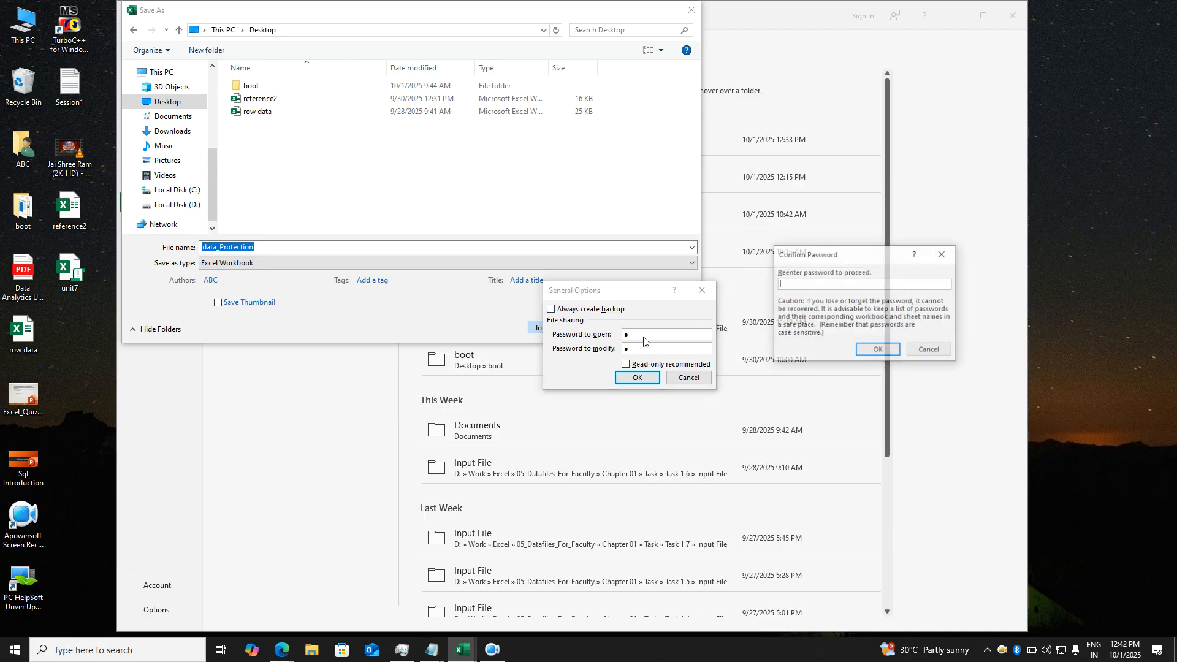
key(Tab)
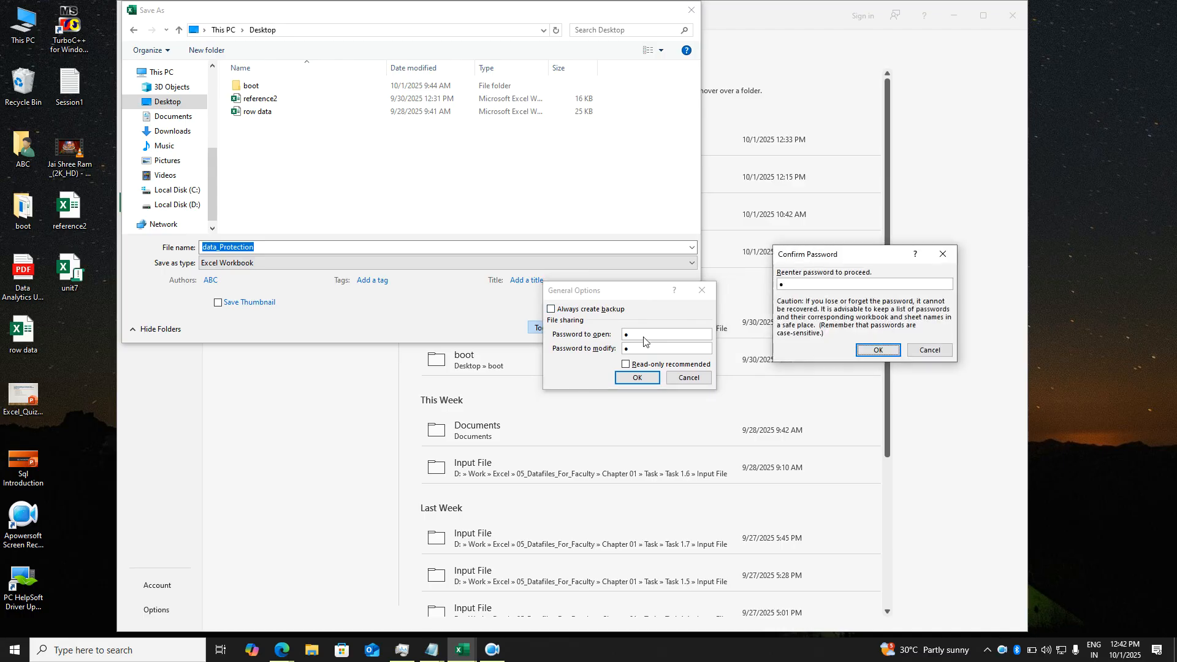
key(Return)
text(1)
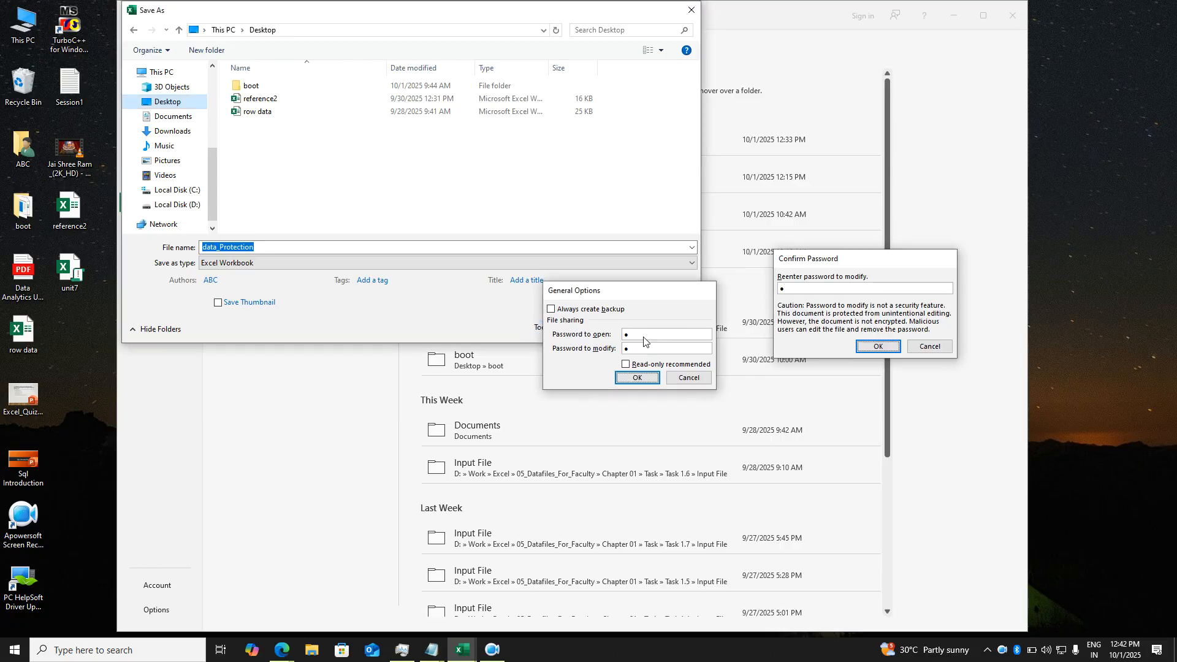
key(Return)
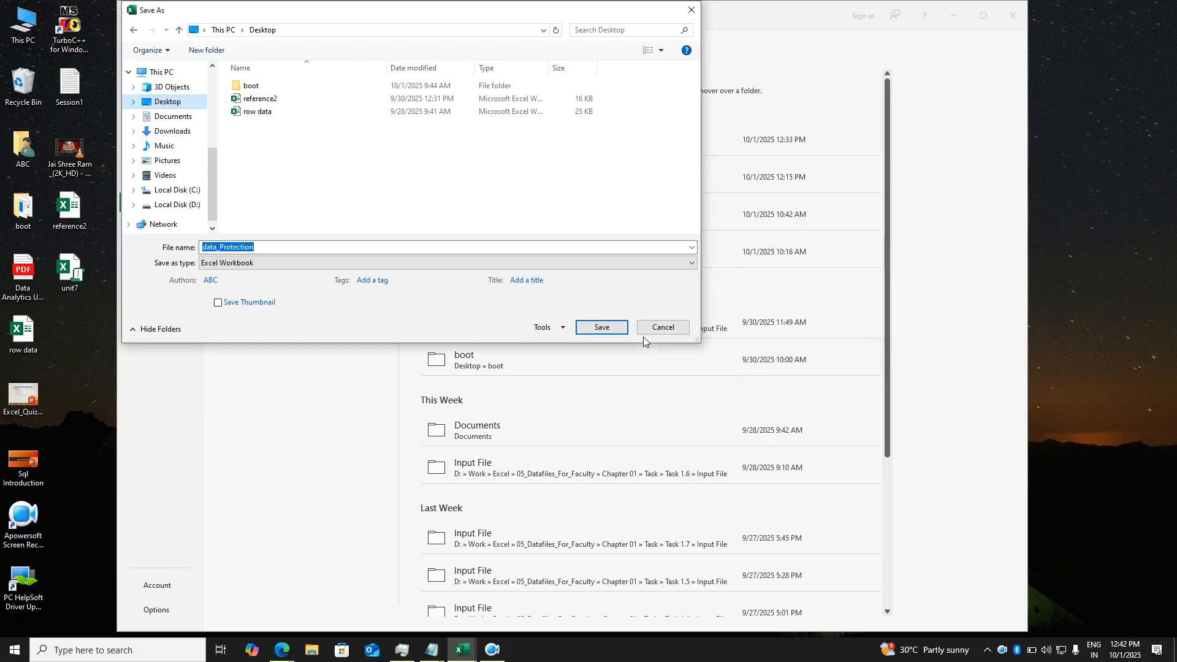
click(609, 334)
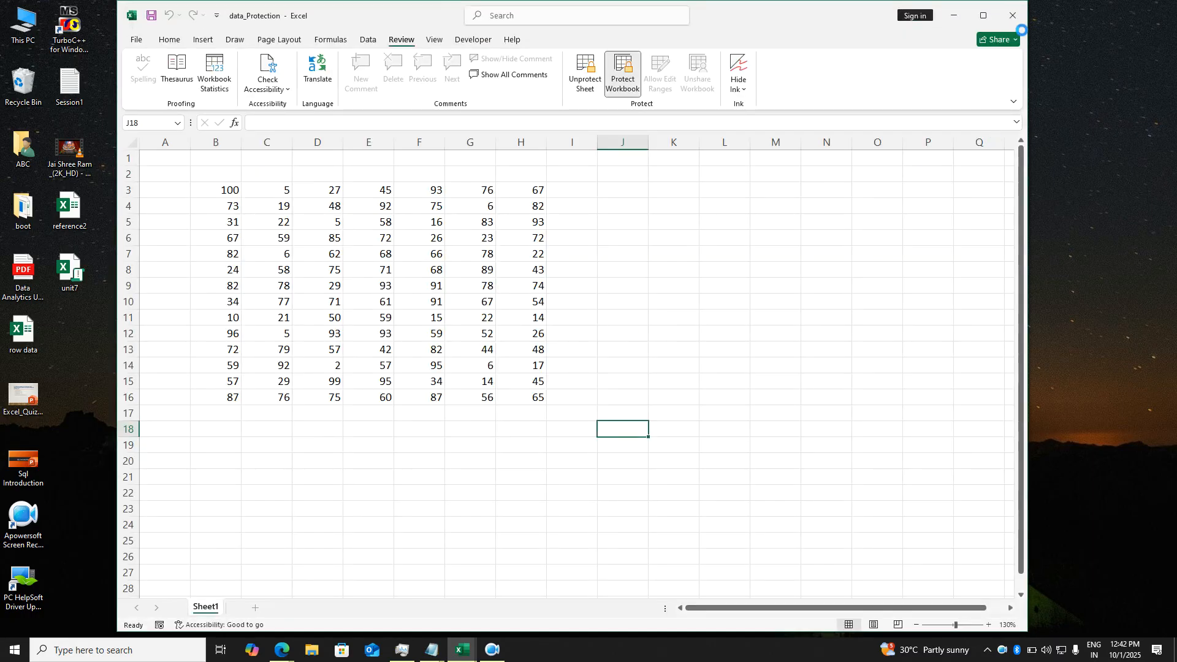
- Confirm a wrong password is rejected for data_Protection, then quit Excel, saving changes
click(1012, 16)
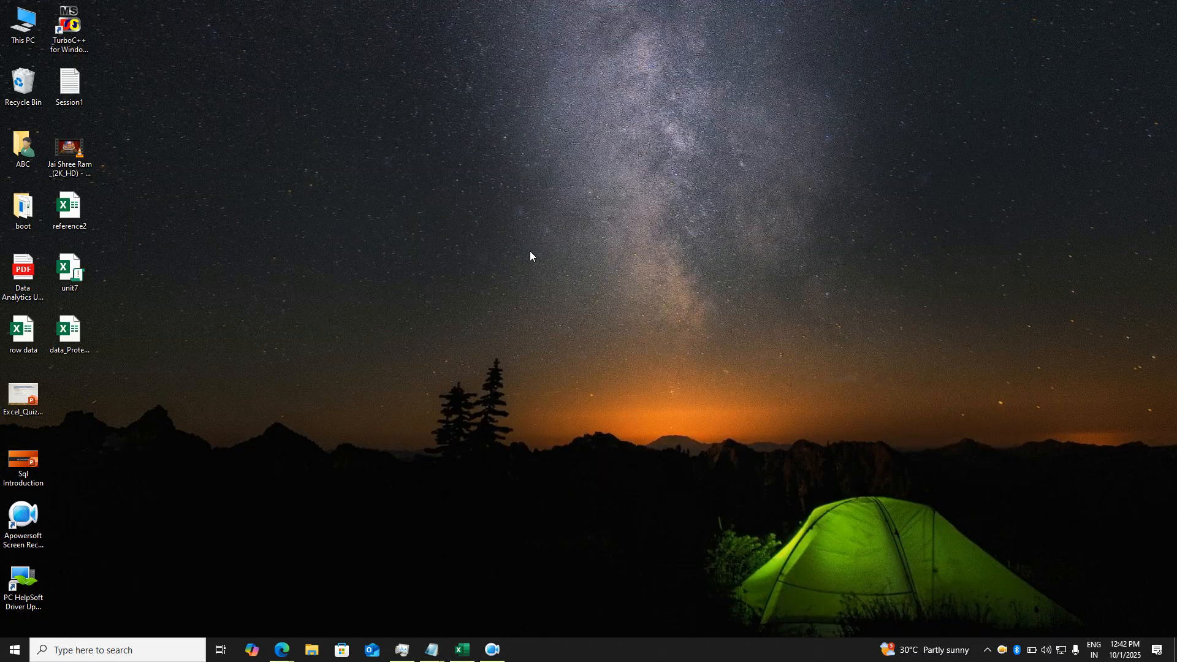
click(79, 335)
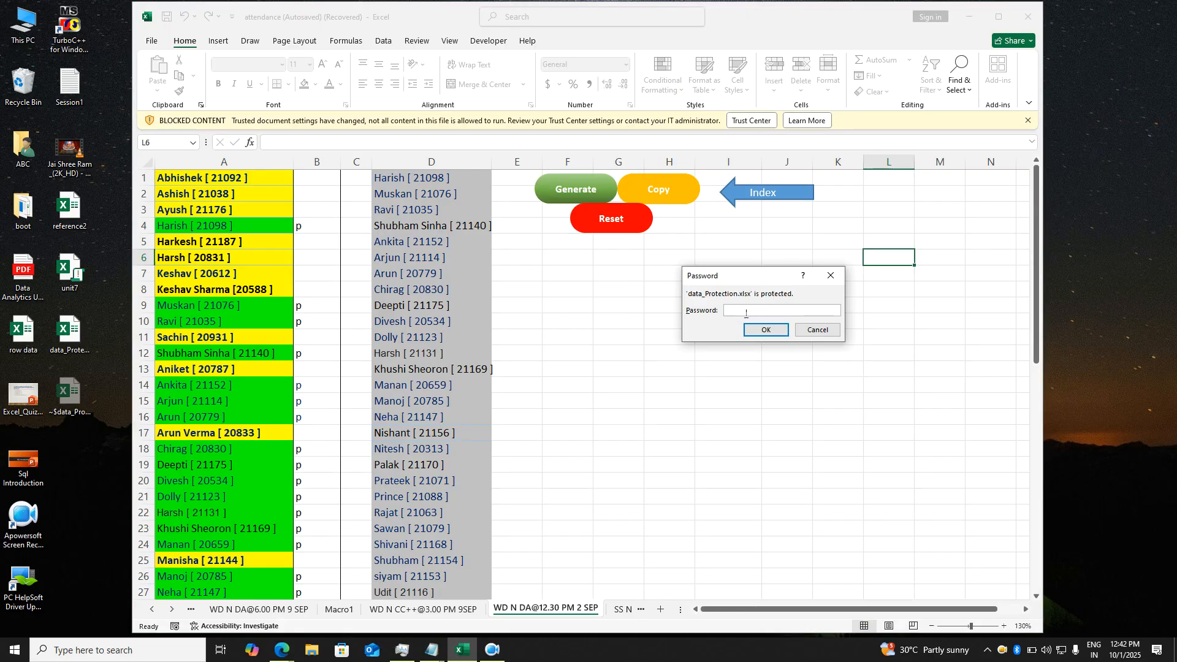
text(123)
key(Return)
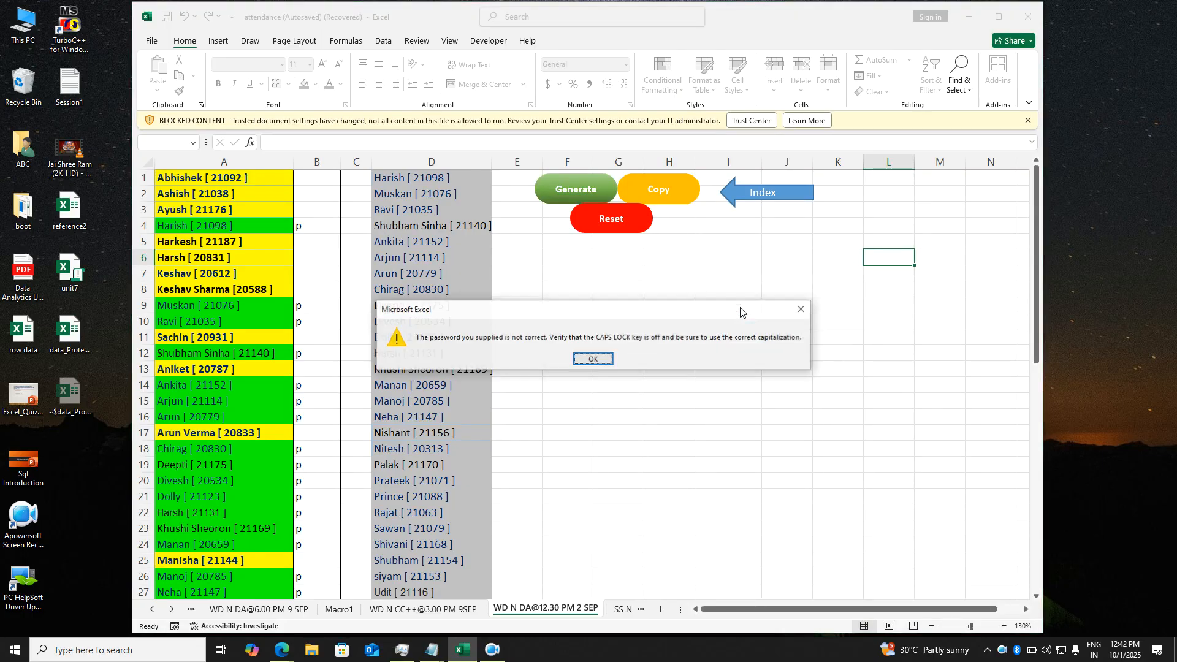
click(592, 359)
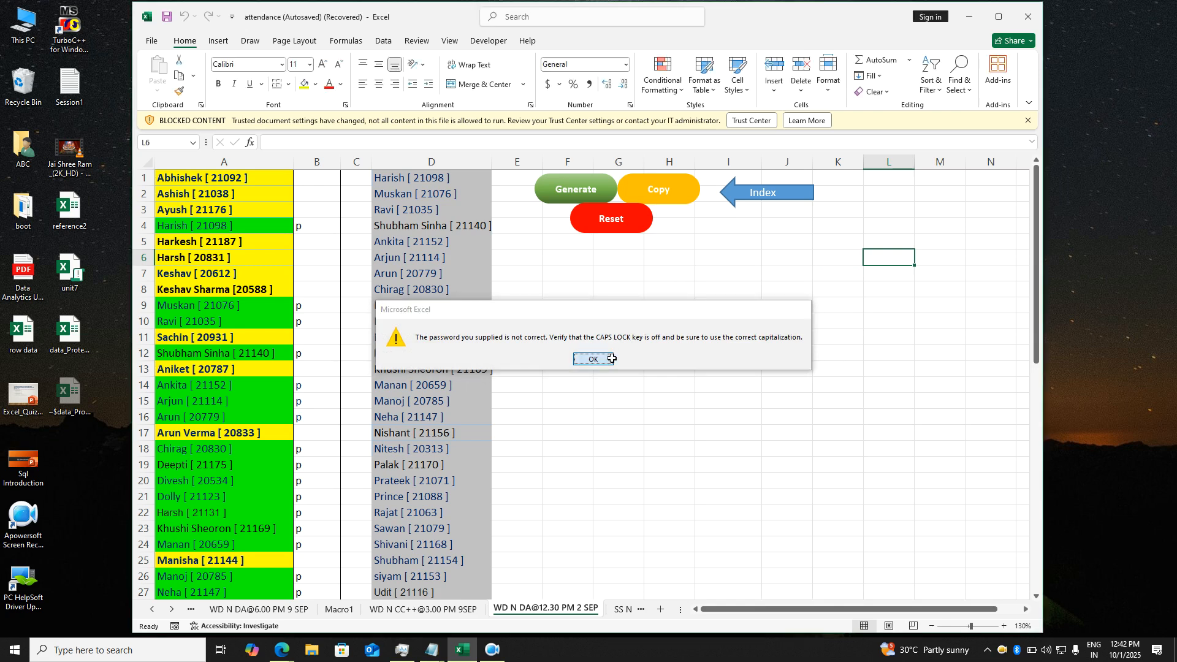
click(1028, 29)
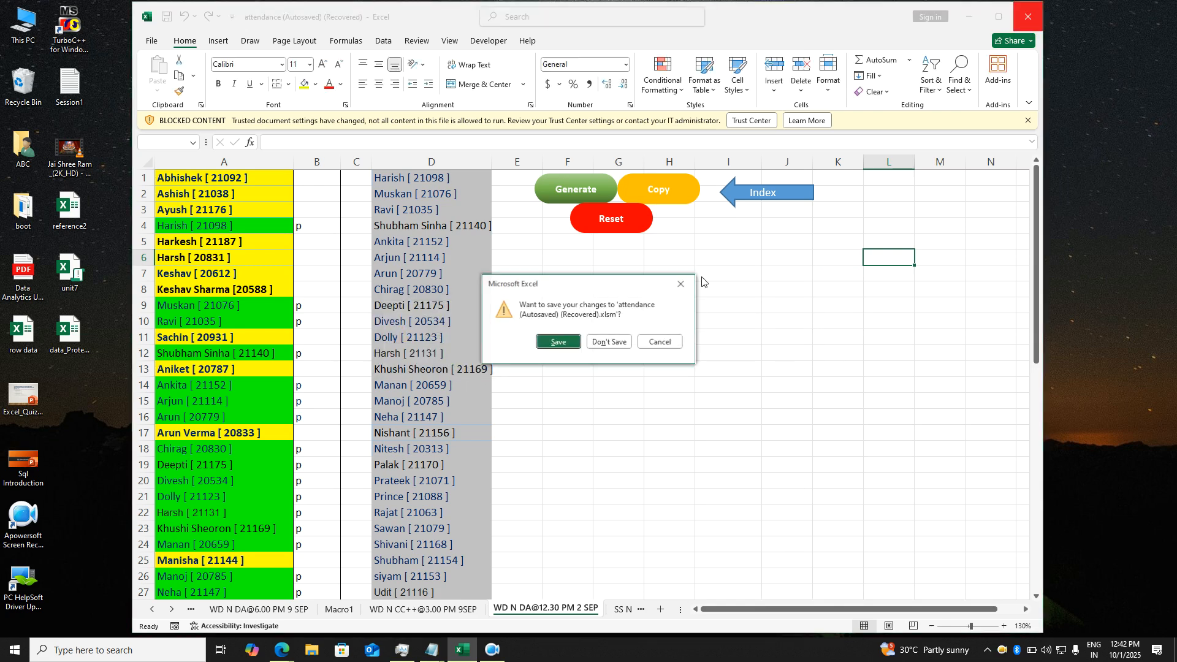
click(568, 347)
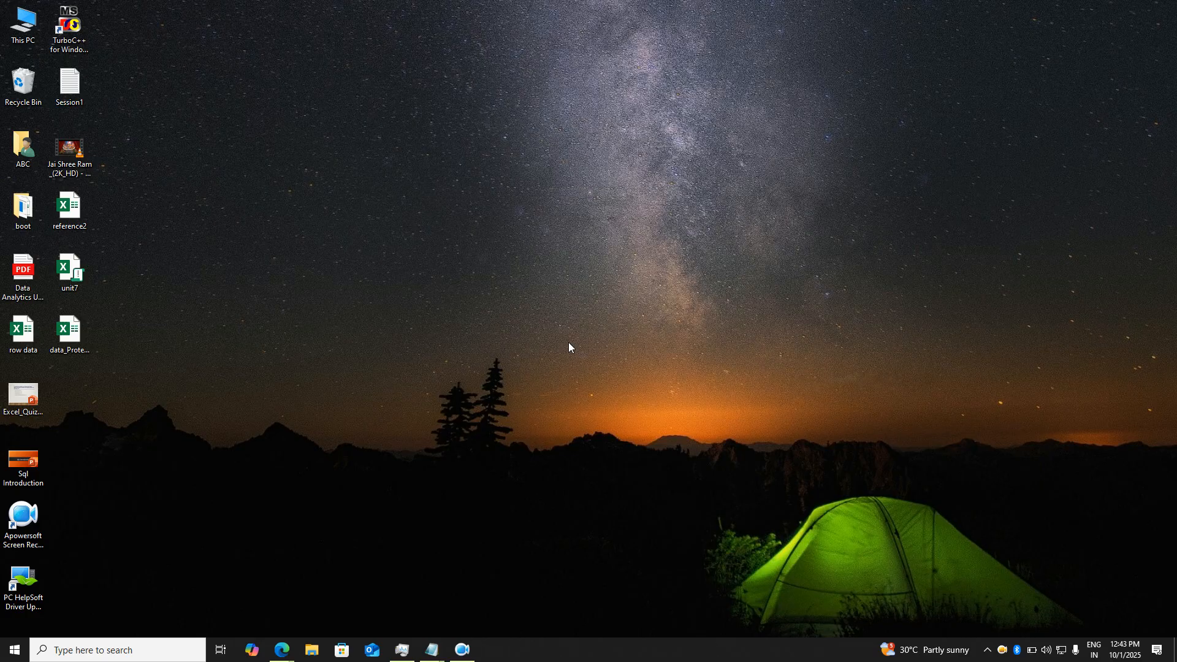
- Open data_Protection from the desktop, entering the open and modify passwords
click(79, 332)
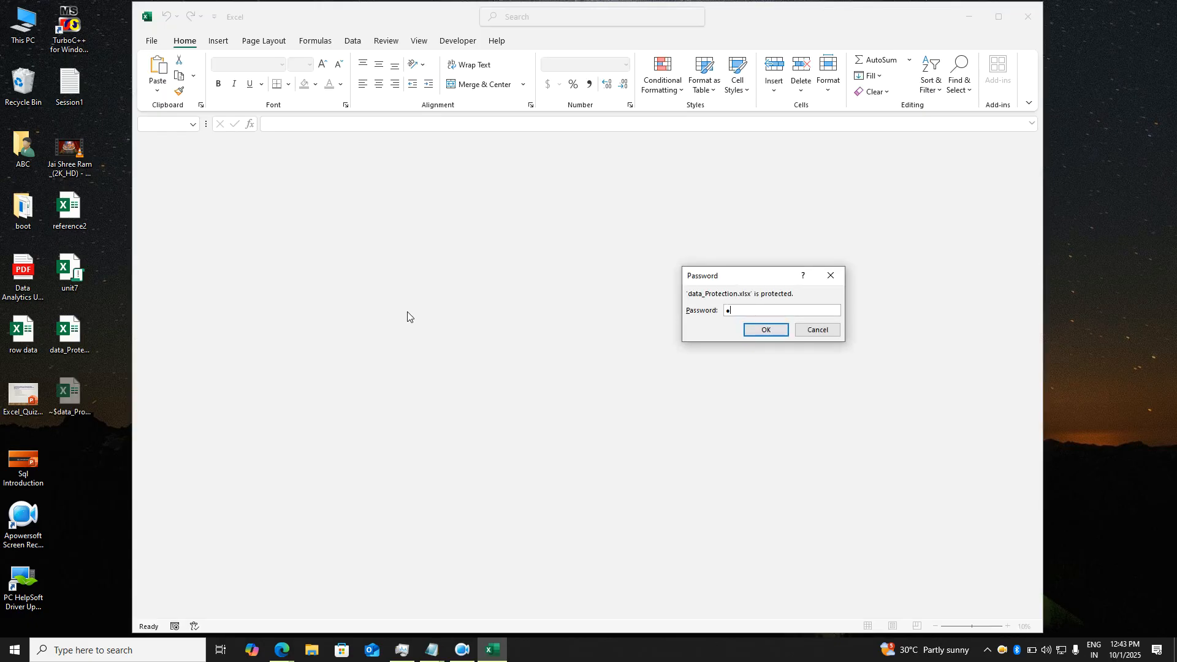
key(Return)
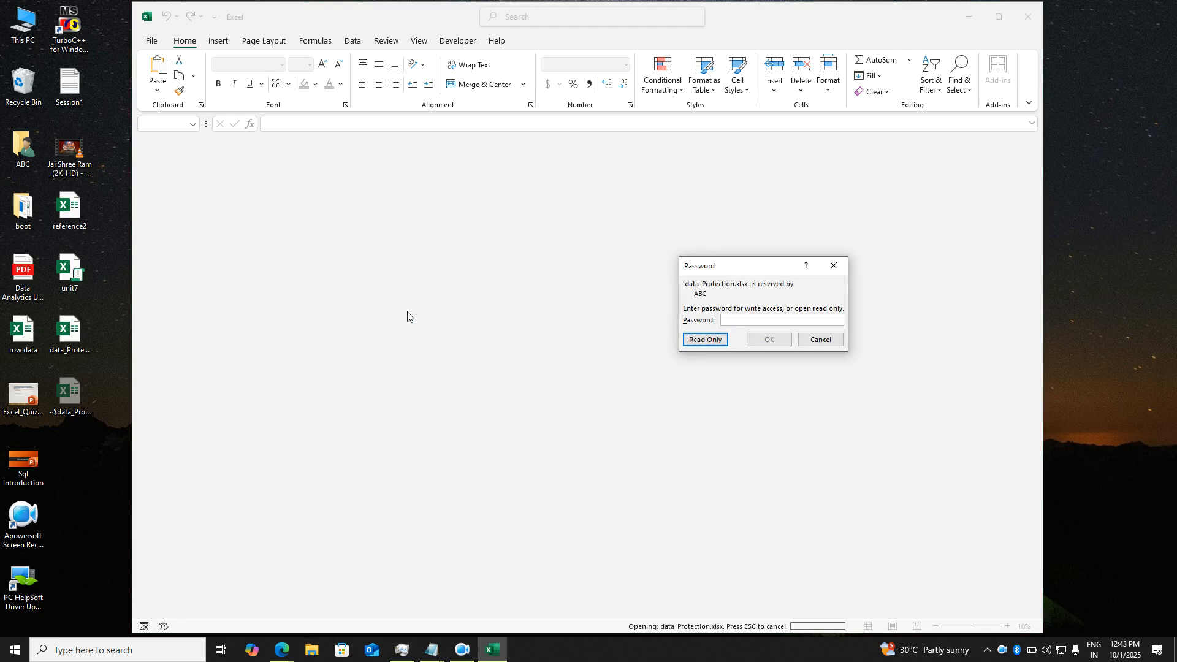
text(***)
key(Return)
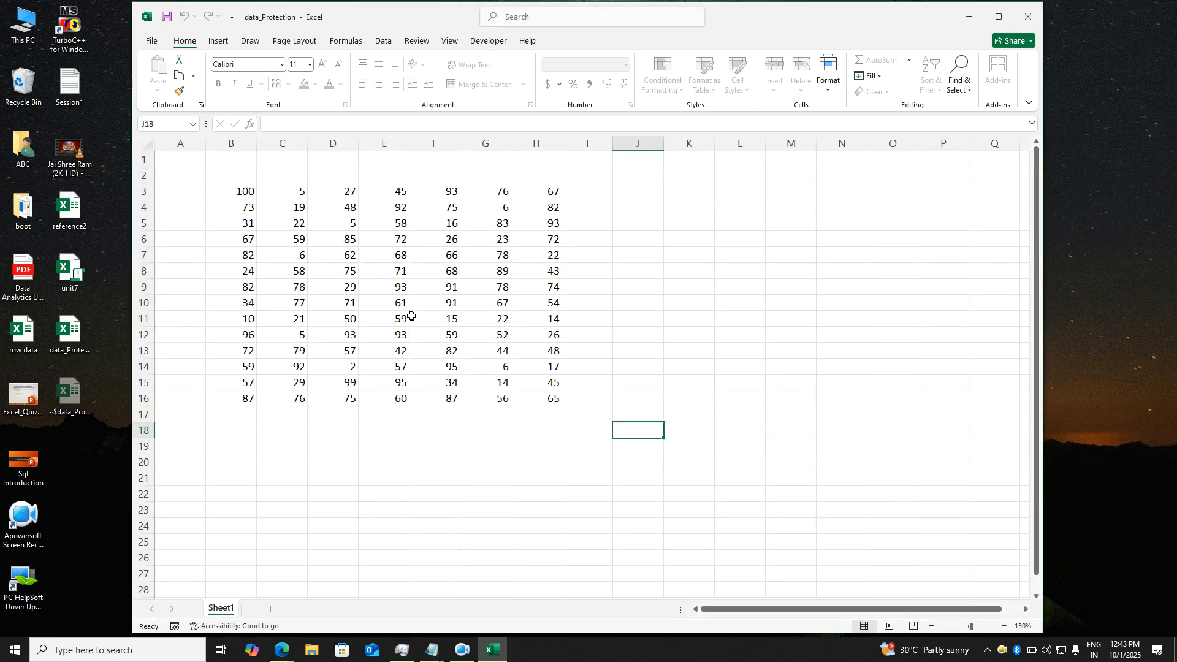
- Try editing cell E11 and dismiss the protected-sheet warning
double_click(407, 317)
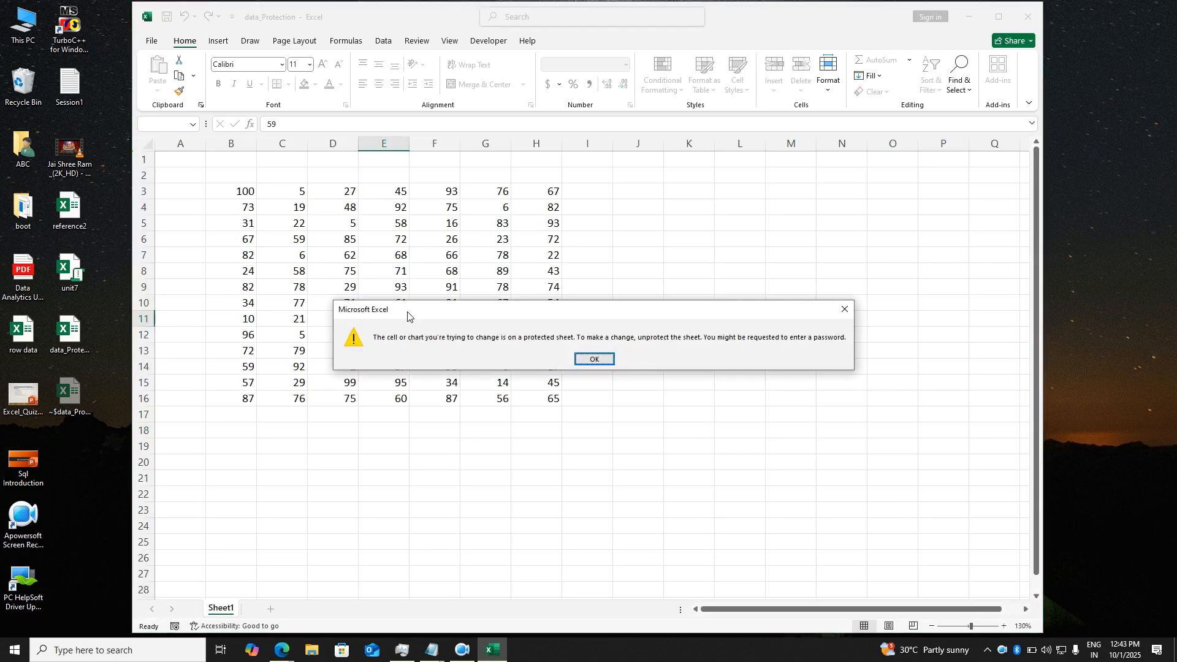
key(Return)
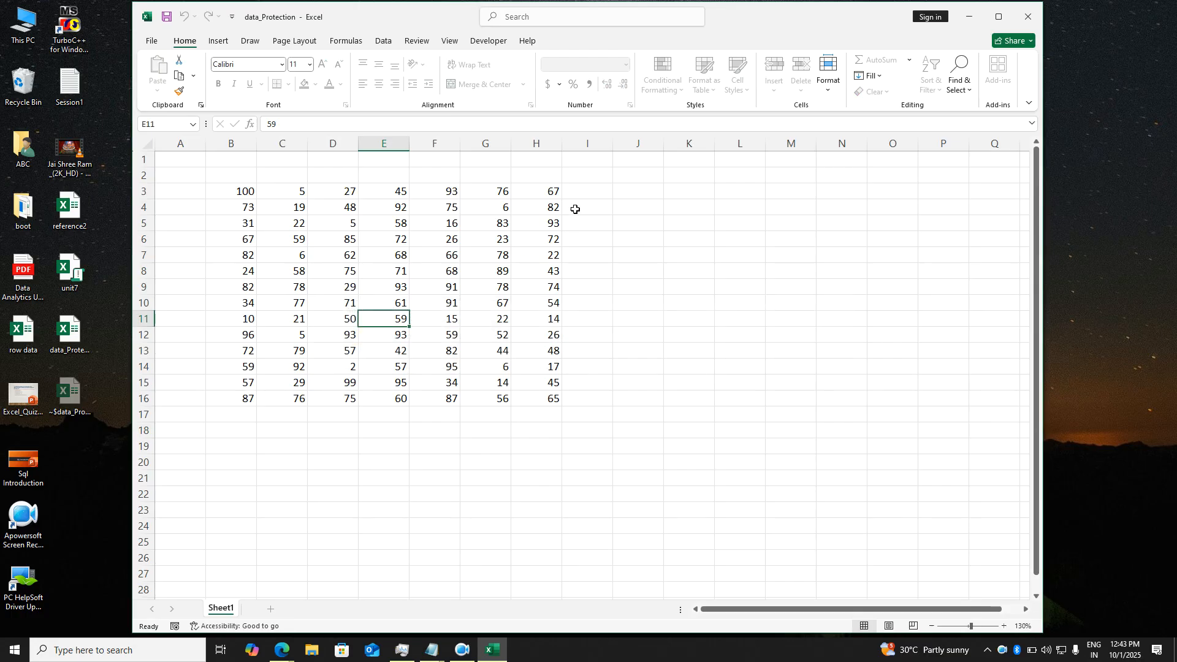
click(417, 41)
- Unprotect Sheet1 with its password and change H3 to 89
click(593, 73)
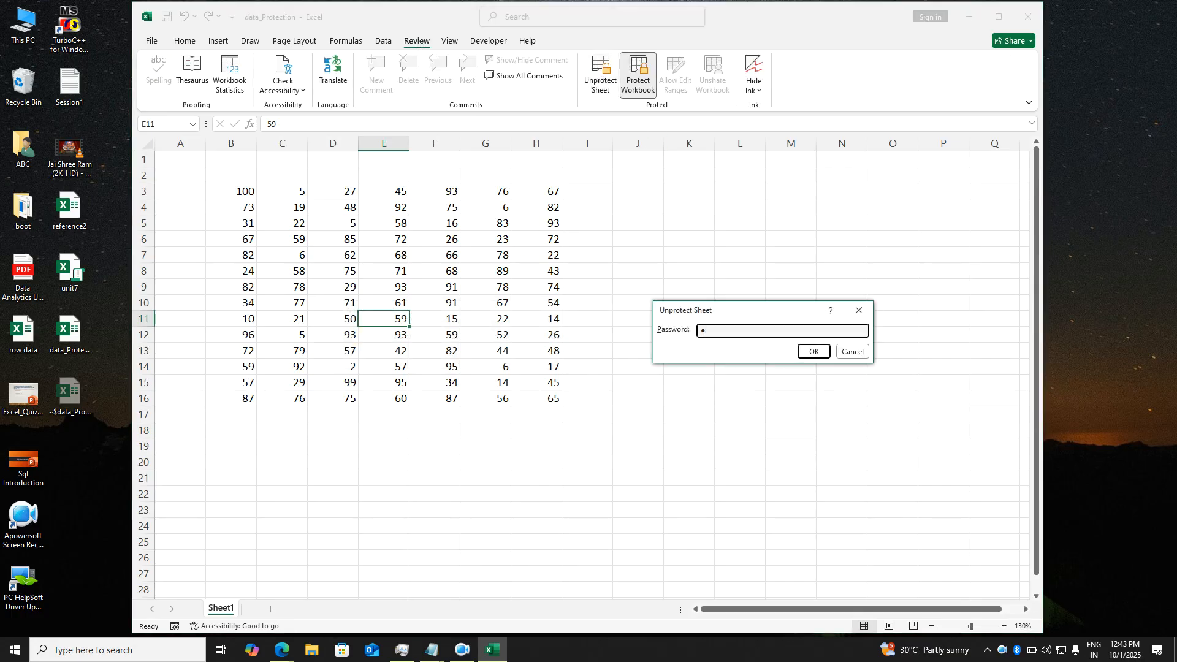
key(Return)
click(548, 195)
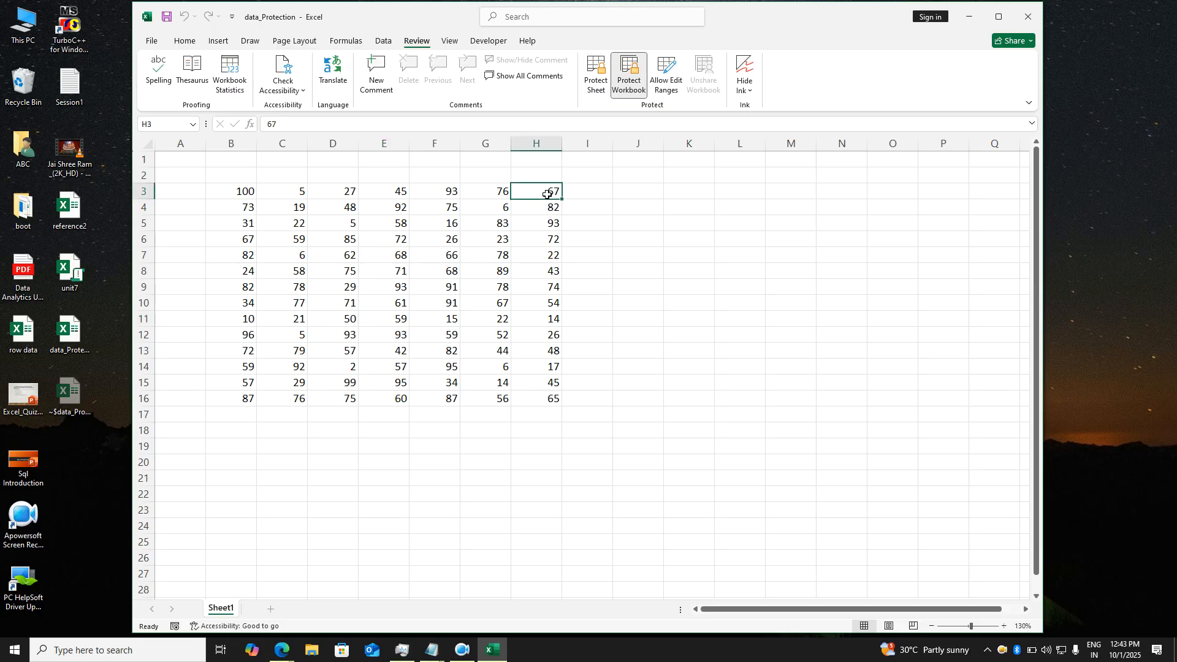
text(89)
key(Return)
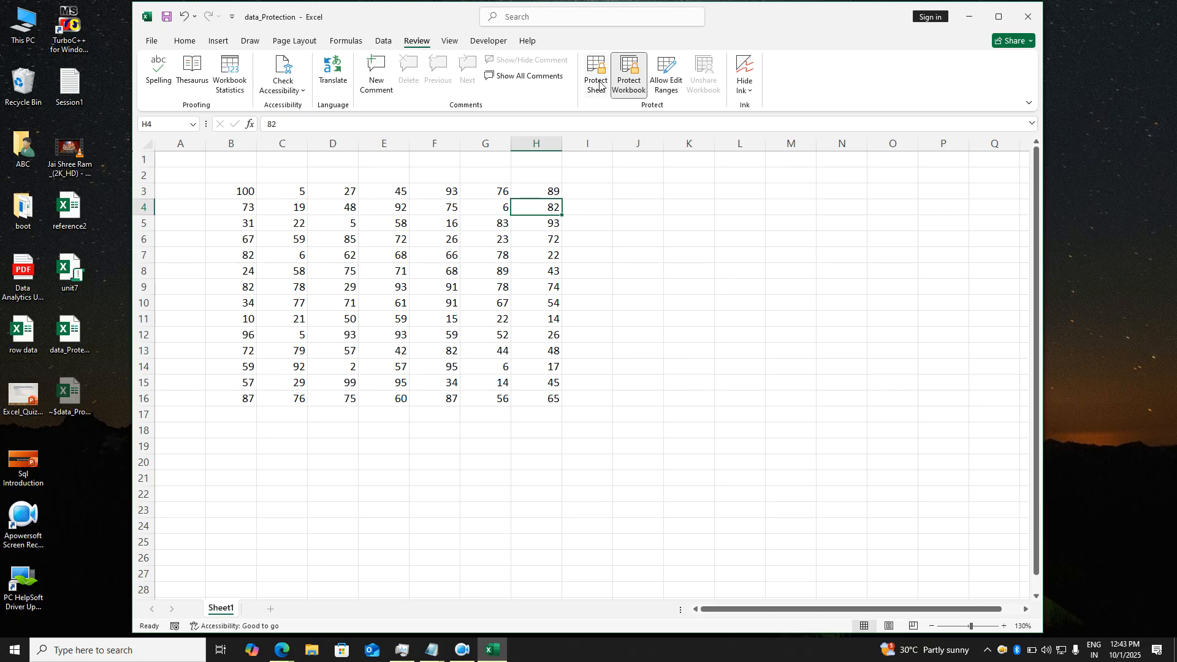
- Unprotect the workbook structure, add a blank Sheet2, and close the workbook
click(626, 75)
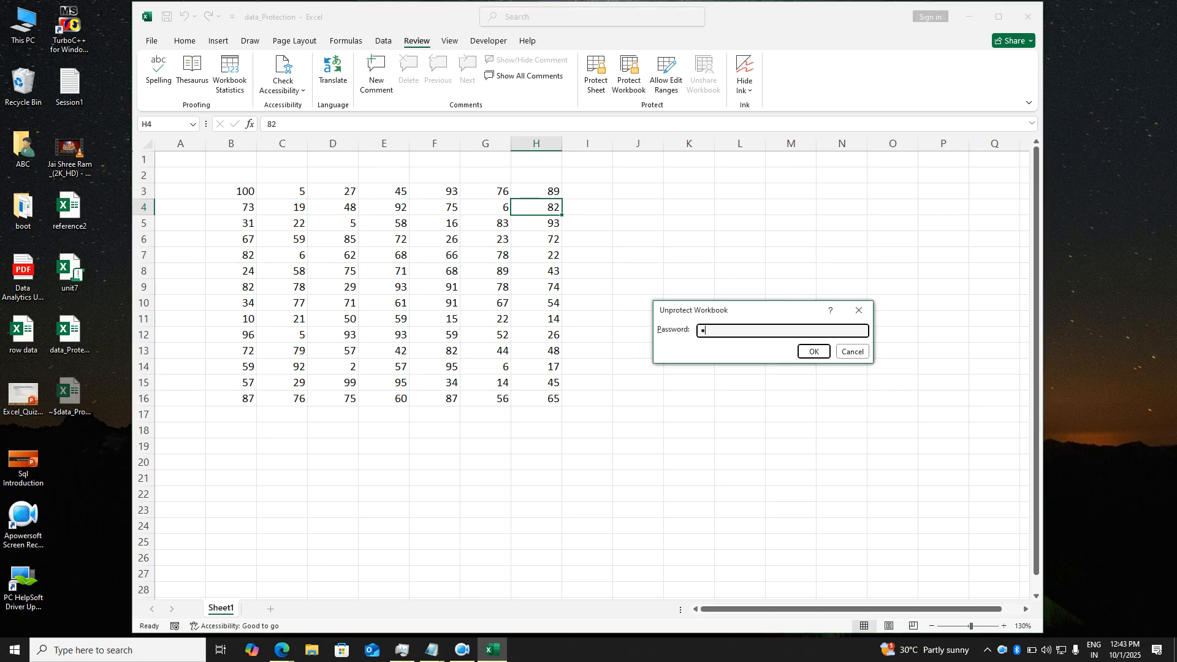
key(Return)
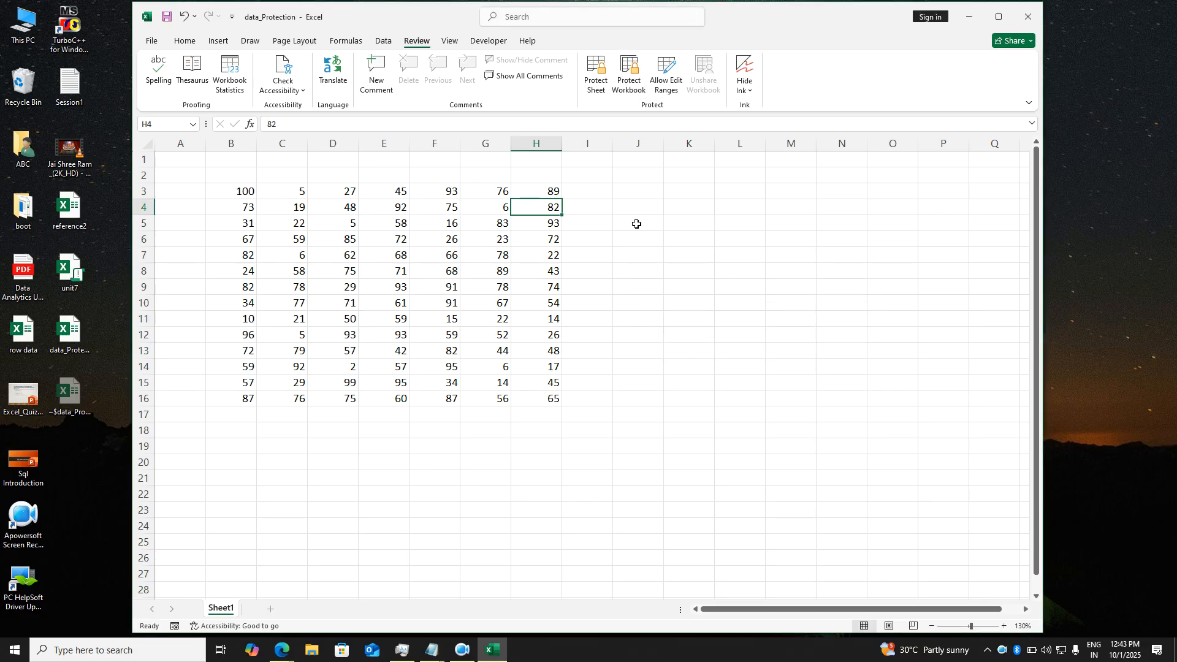
click(271, 610)
click(549, 401)
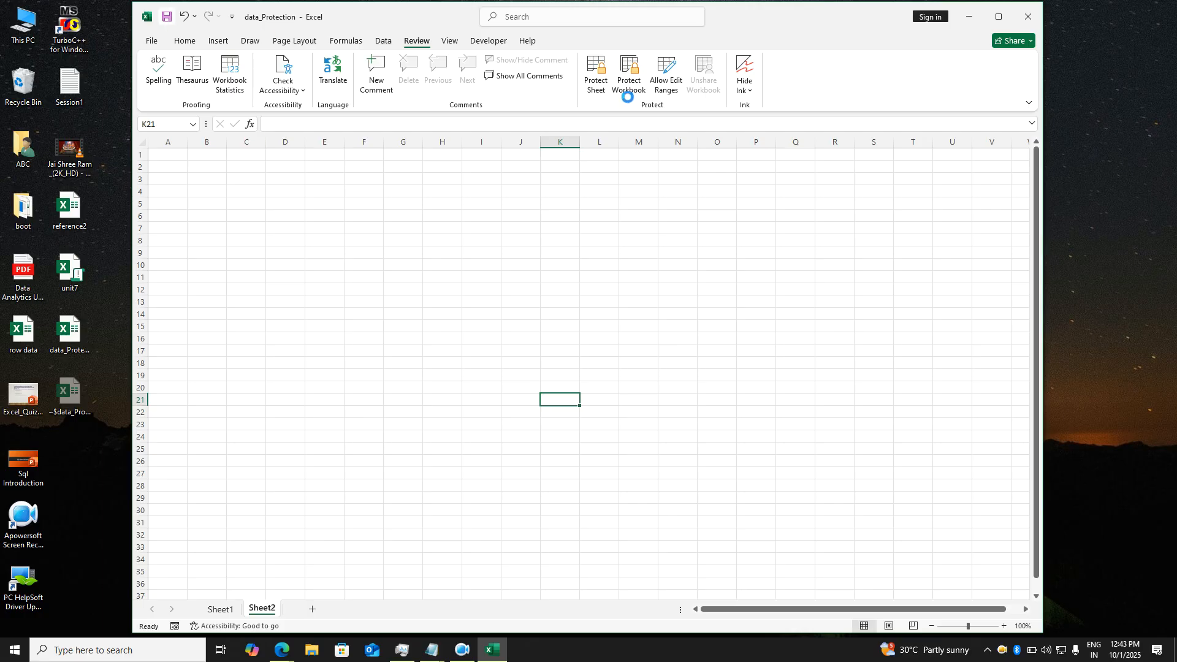
click(1027, 16)
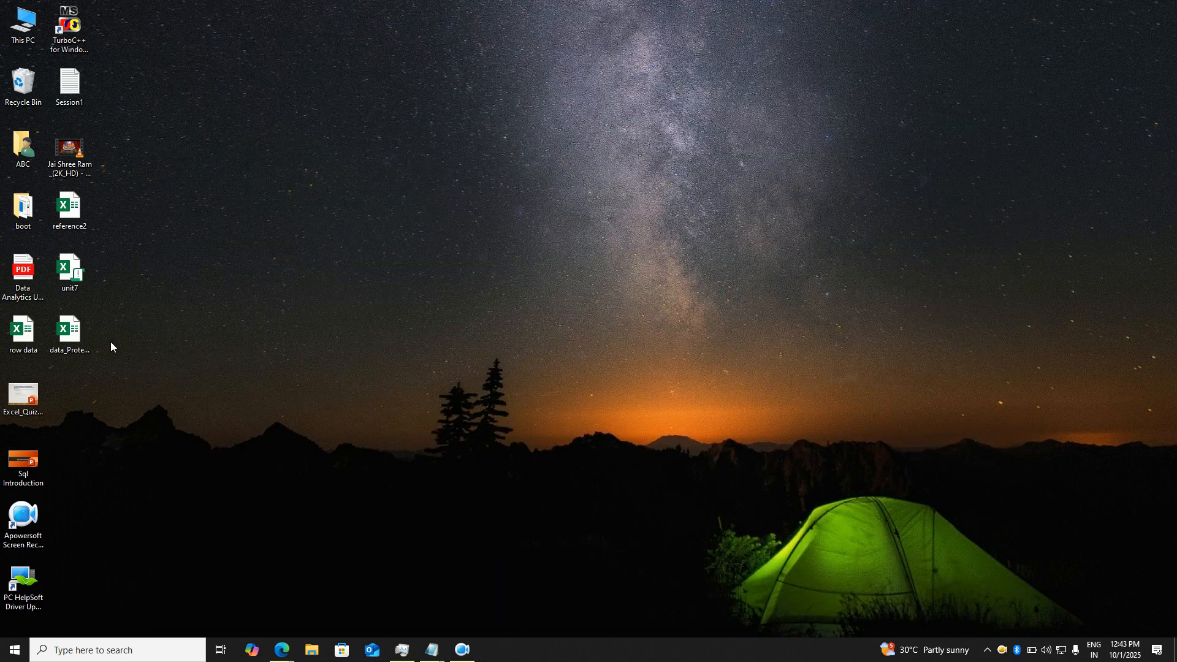
- Reopen data_Protection from the desktop, supplying both the open and write-access passwords
double_click(83, 333)
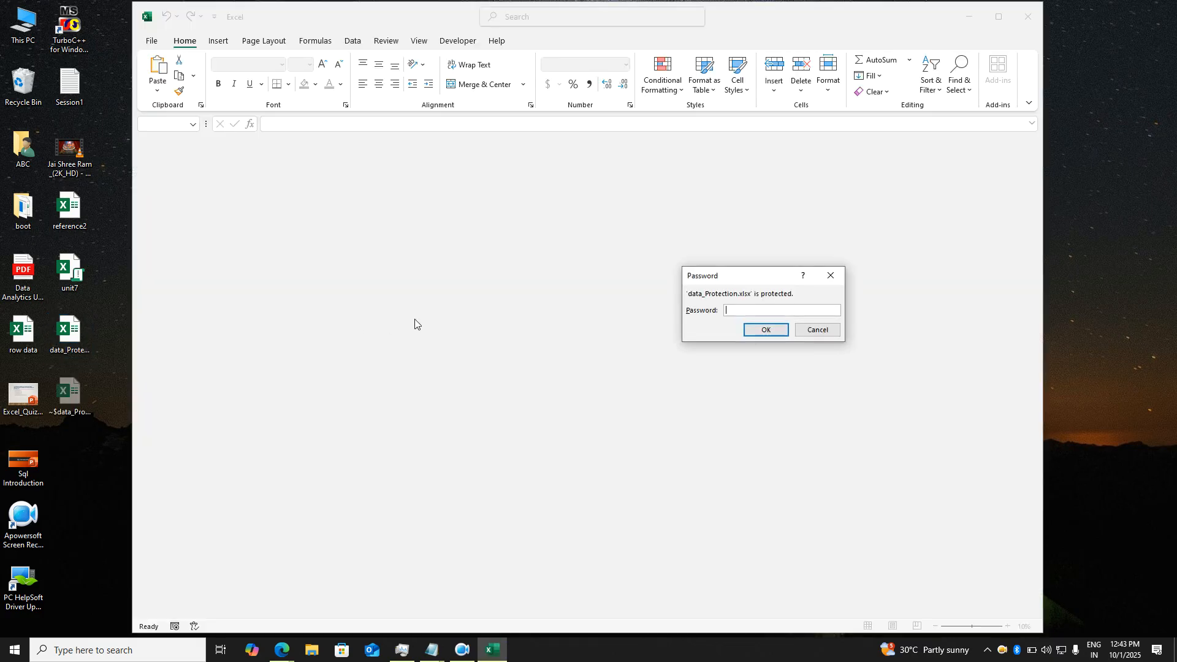
key(Return)
text(1)
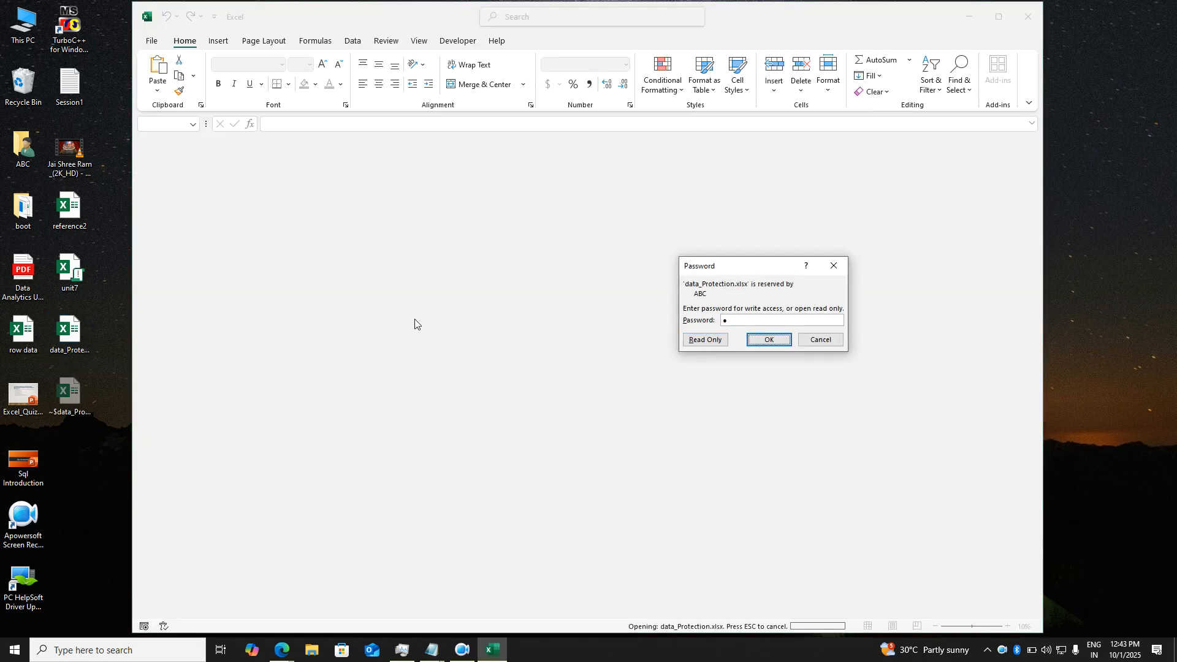
key(Return)
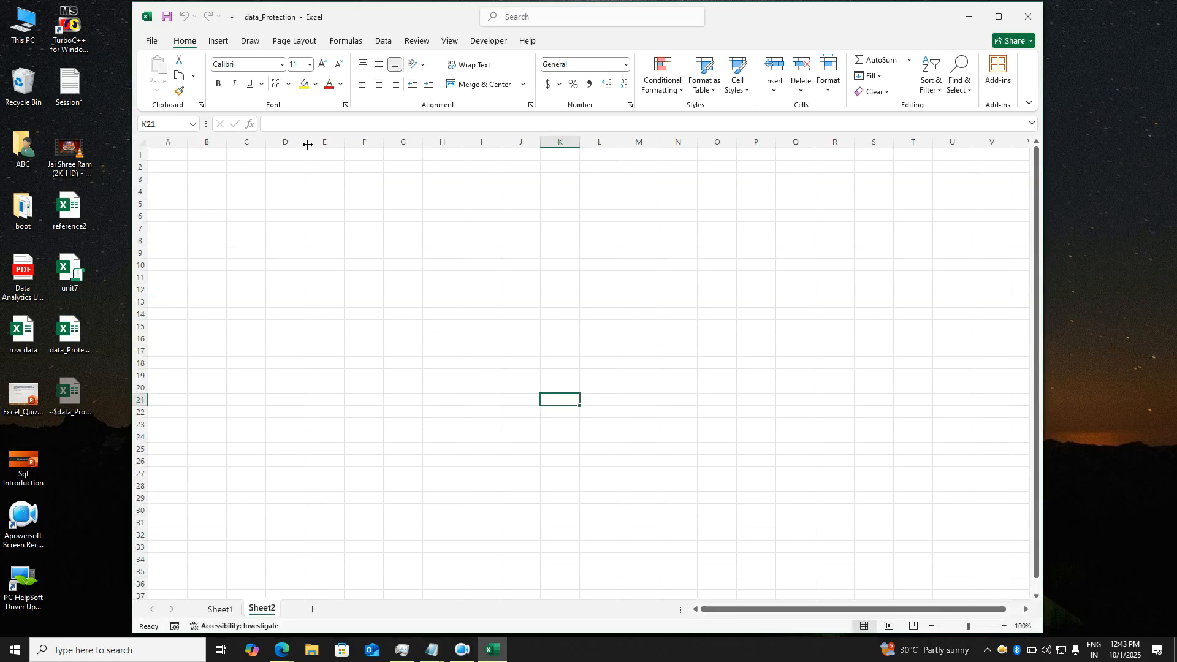
- Bring up the Save As browser for data_Protection under This PC
click(160, 43)
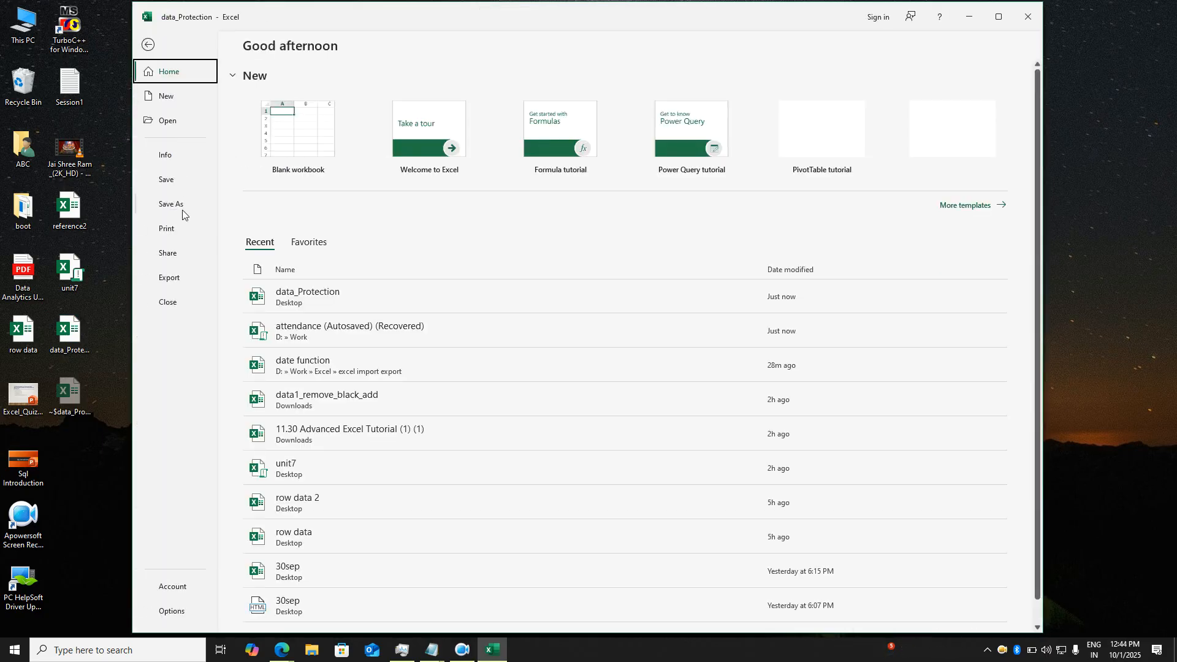
click(182, 209)
click(310, 236)
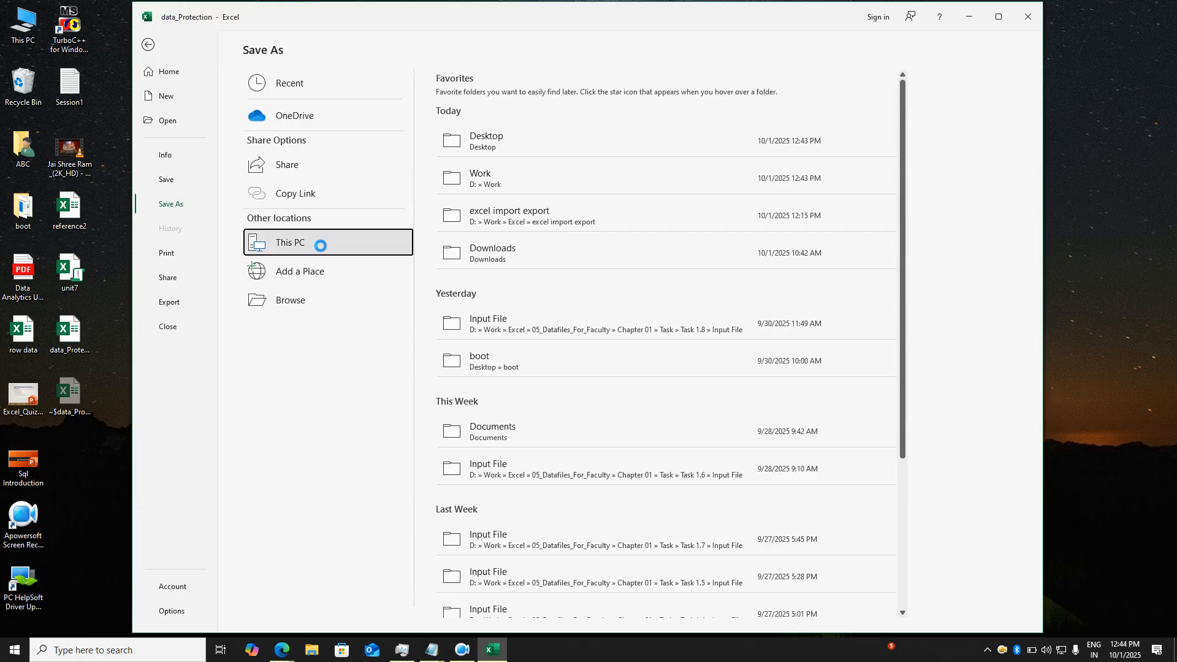
click(311, 237)
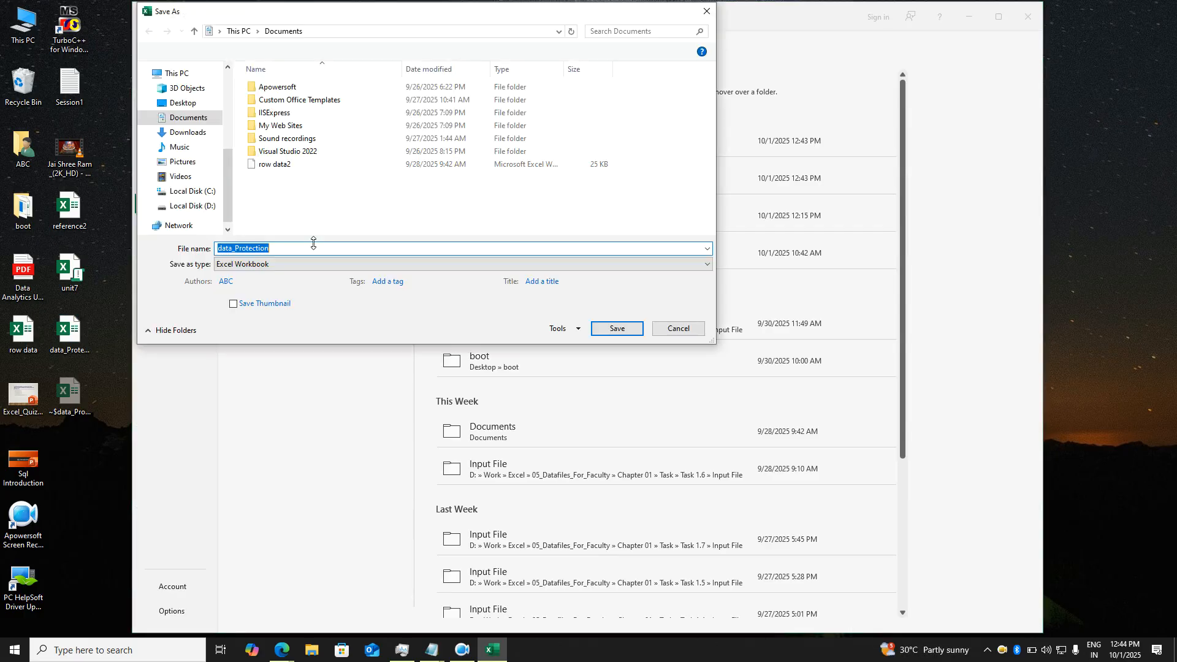
drag(462, 12, 555, 74)
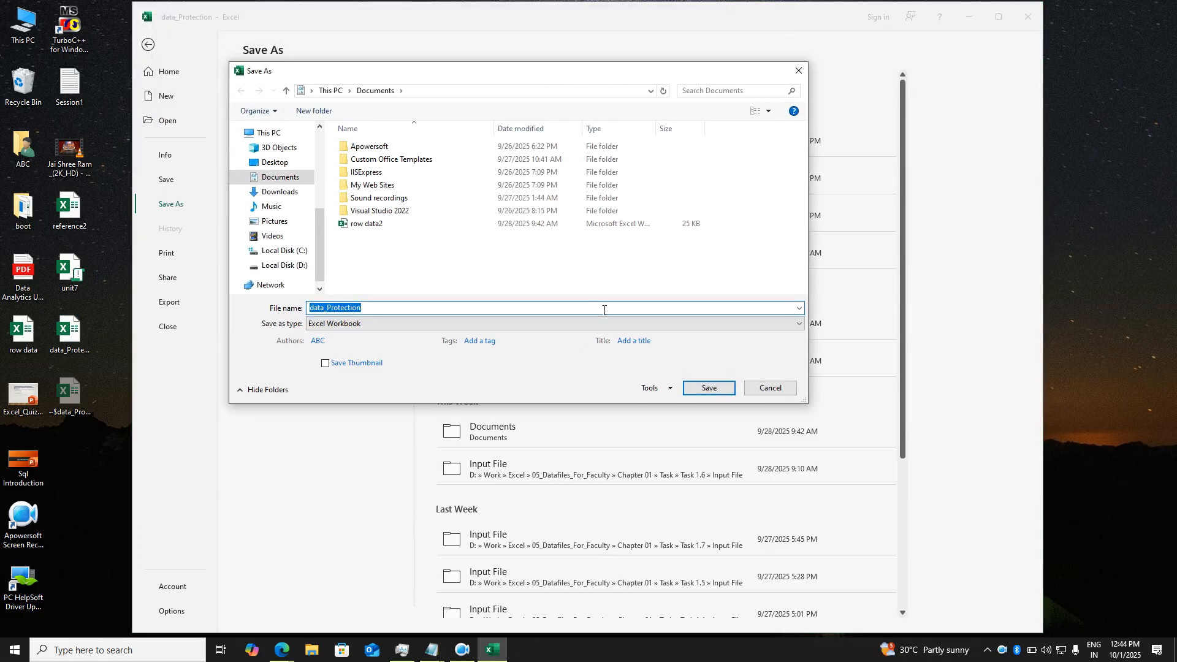
- Clear both passwords in General Options, save to Documents, and close Excel
click(654, 387)
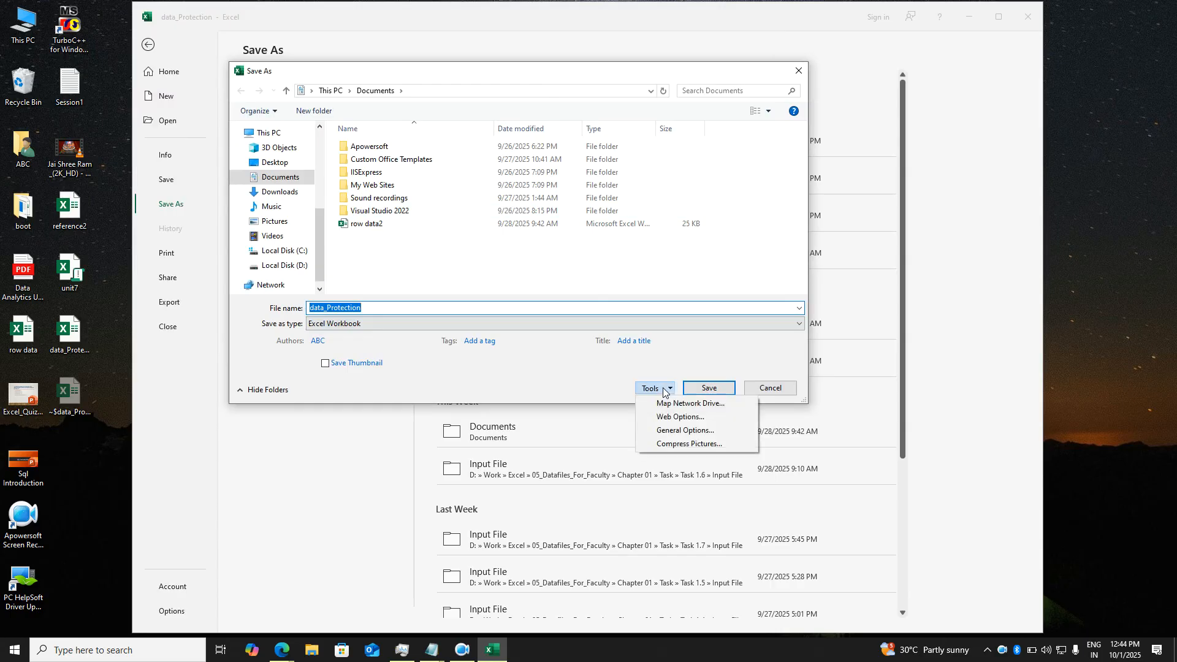
click(674, 432)
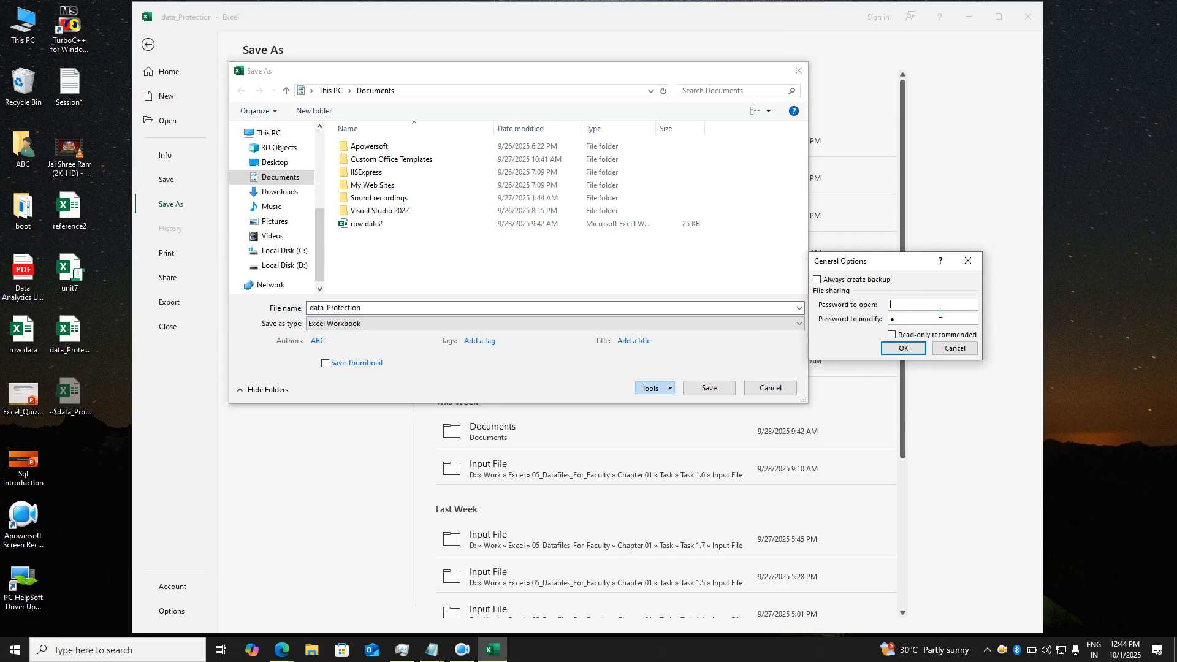
click(903, 347)
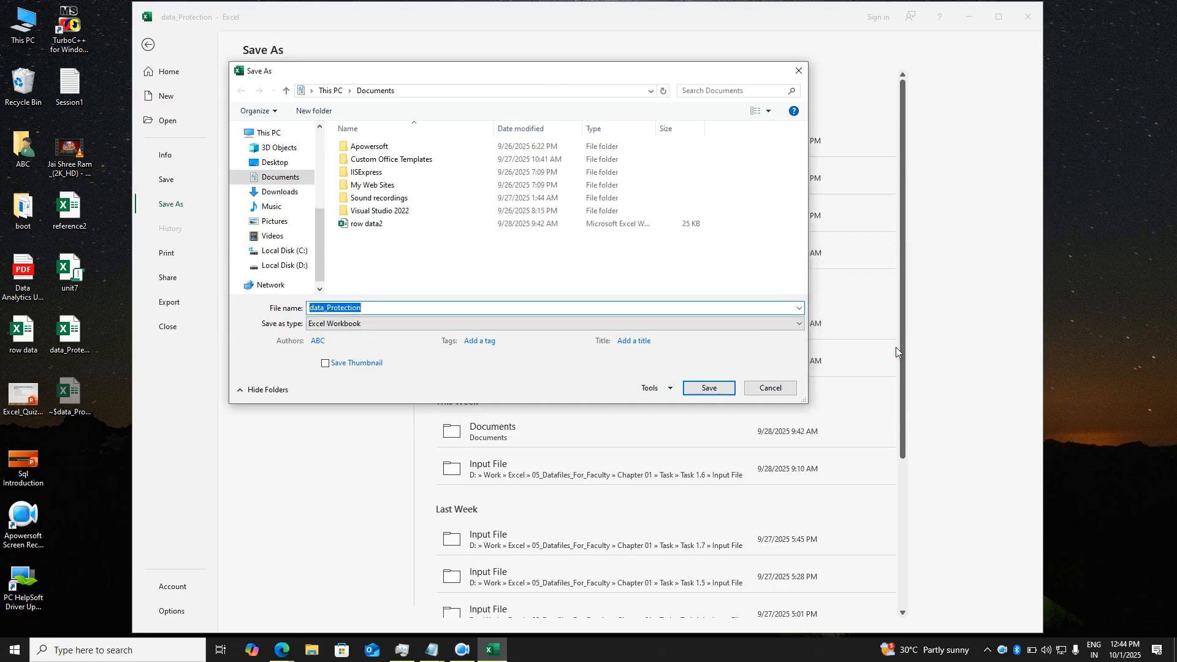
click(719, 388)
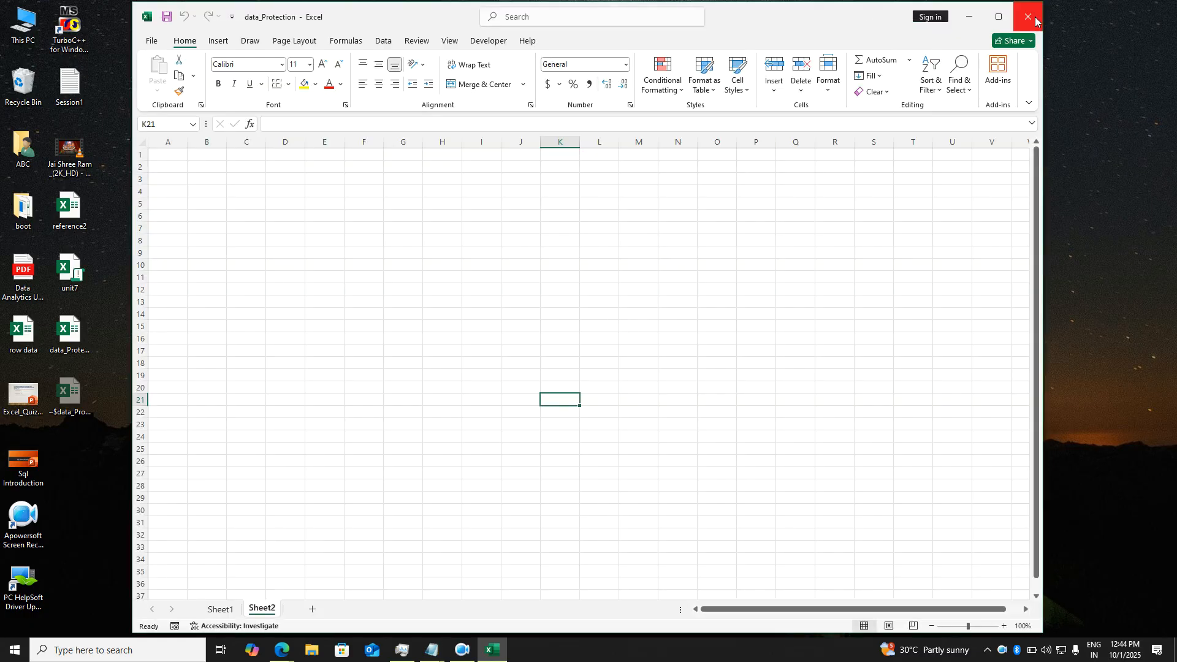
click(1035, 21)
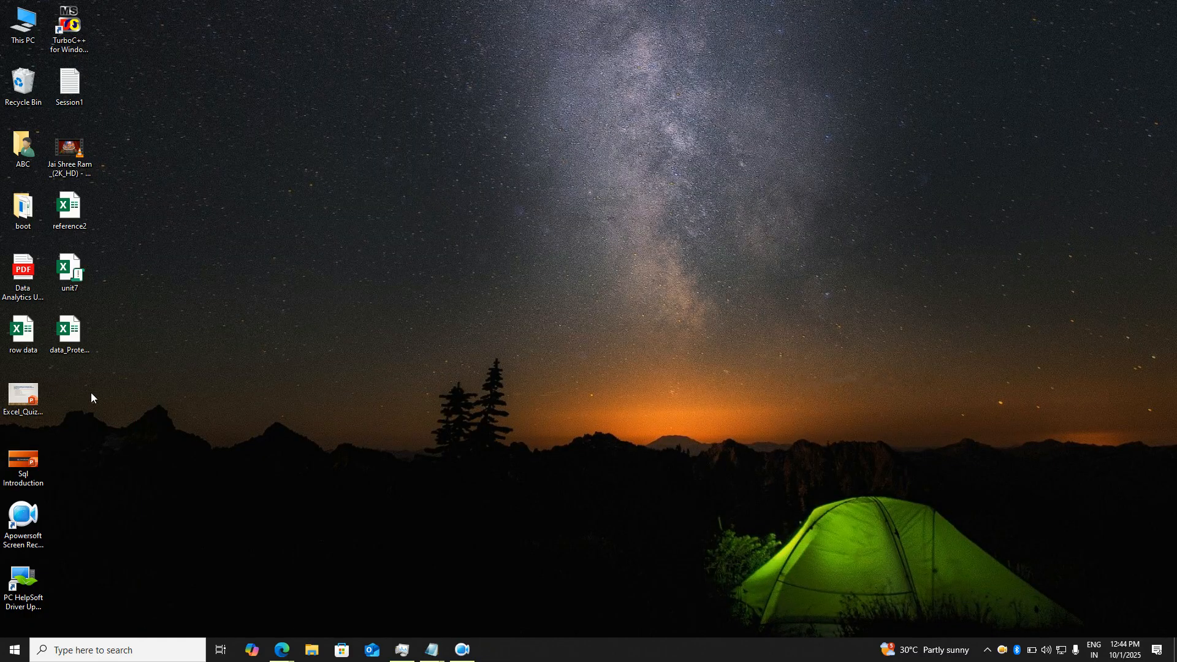
- Open data_Protection from the desktop, entering the open password and then the write-access password
click(69, 334)
key(Return)
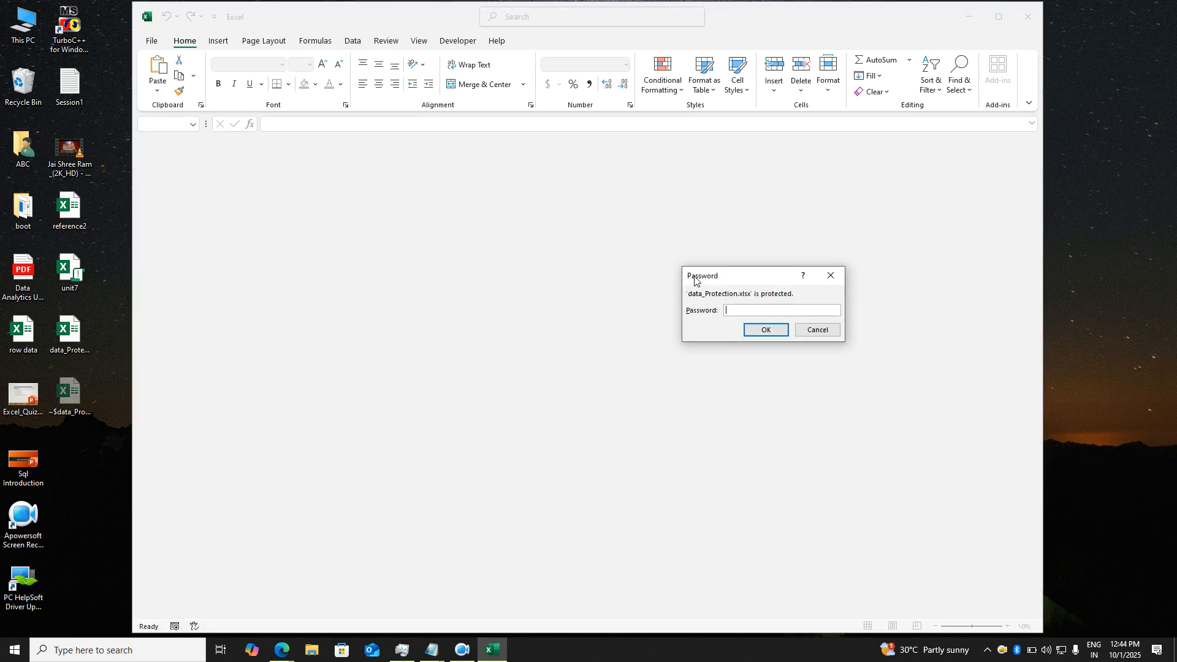
text(1)
key(Return)
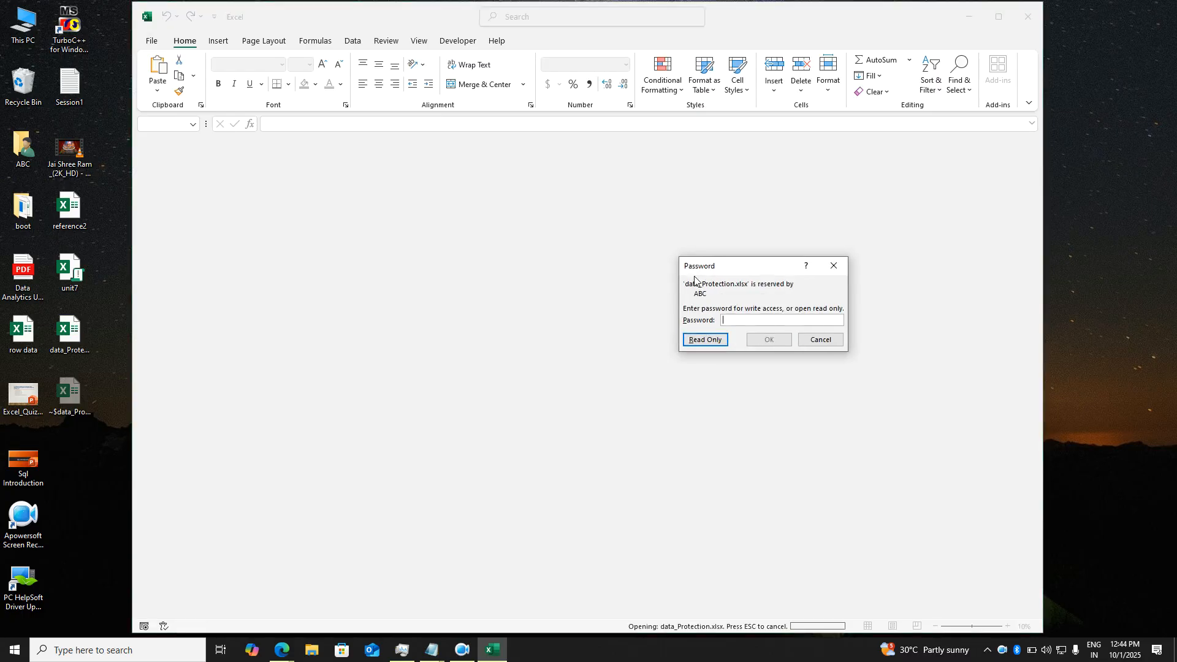
text(1)
key(Return)
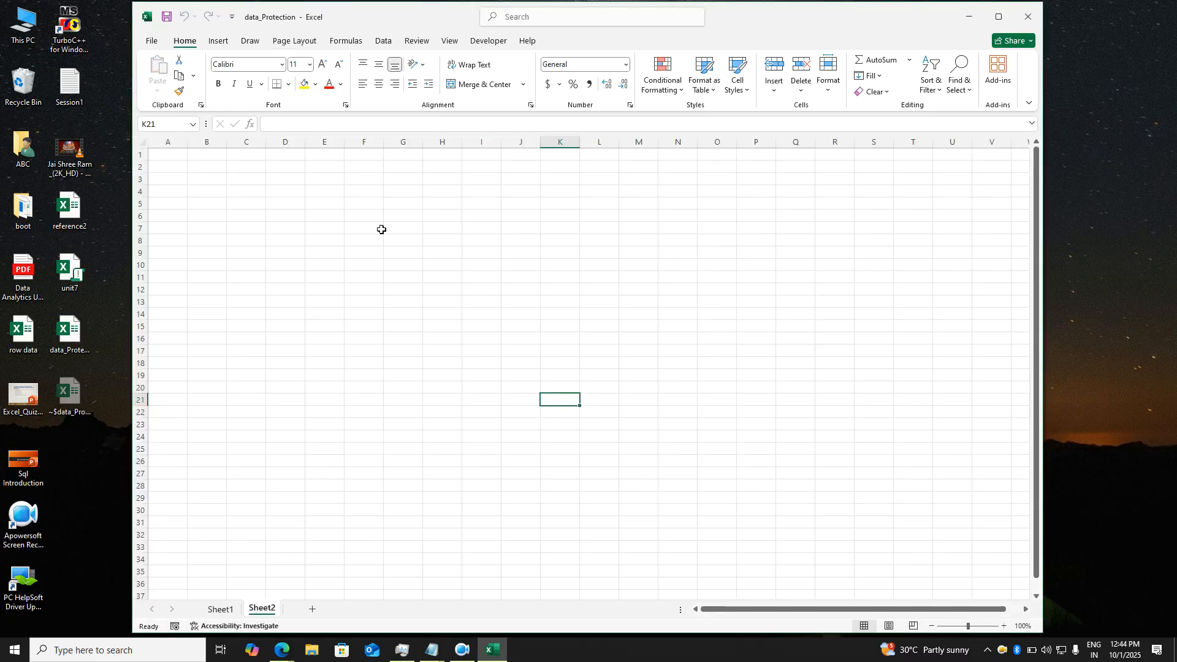
- Save data_Protection over its Documents copy with General Options passwords left empty, confirming the replacement
click(152, 41)
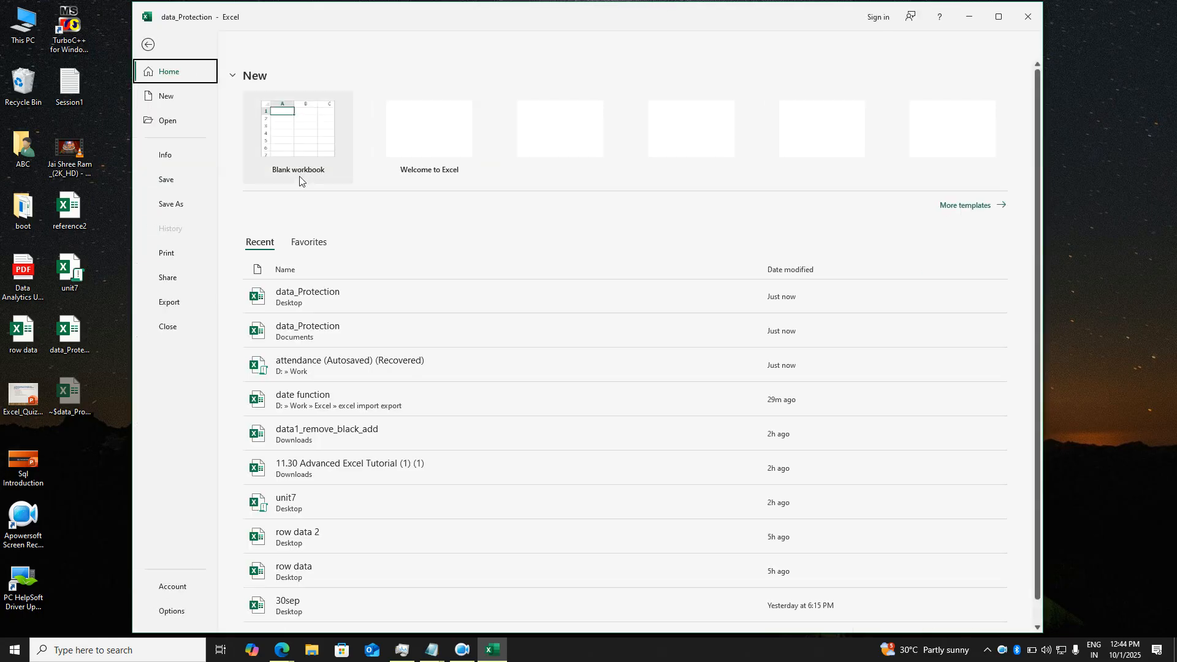
click(177, 204)
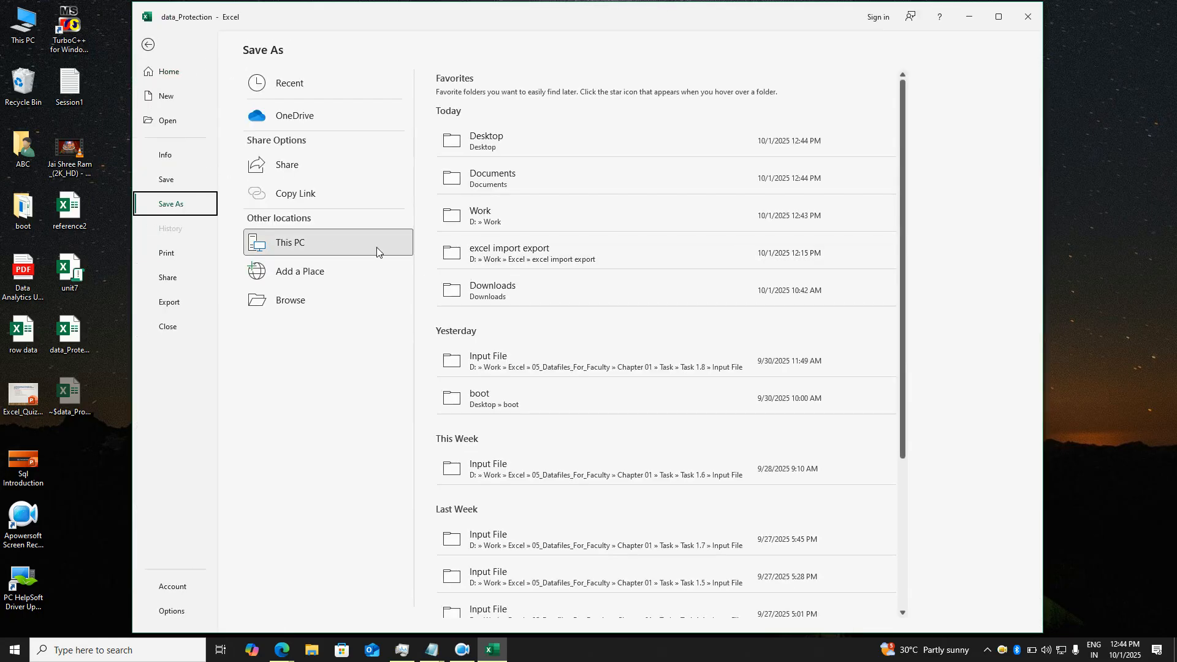
click(493, 297)
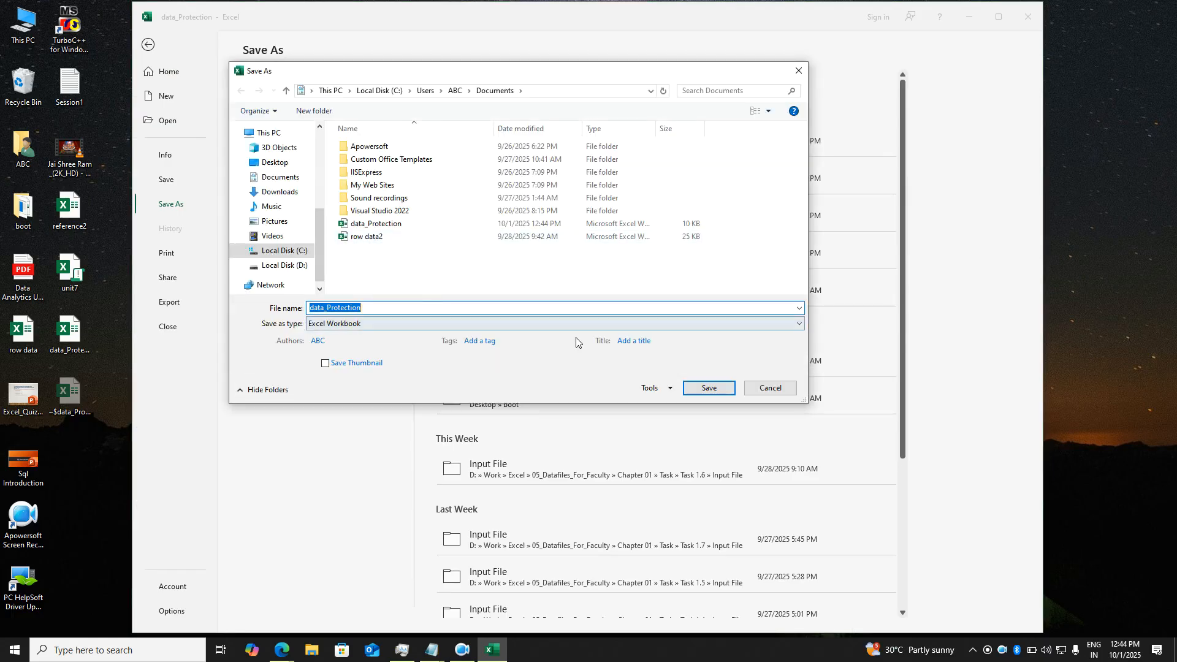
click(669, 388)
click(684, 430)
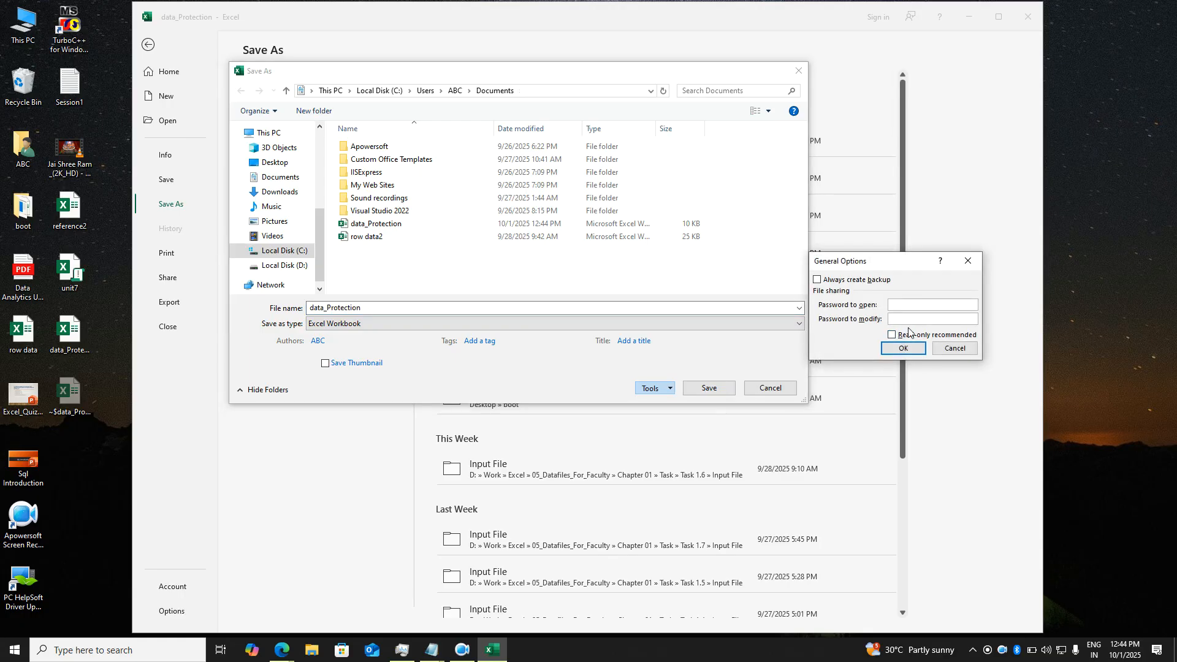
click(898, 349)
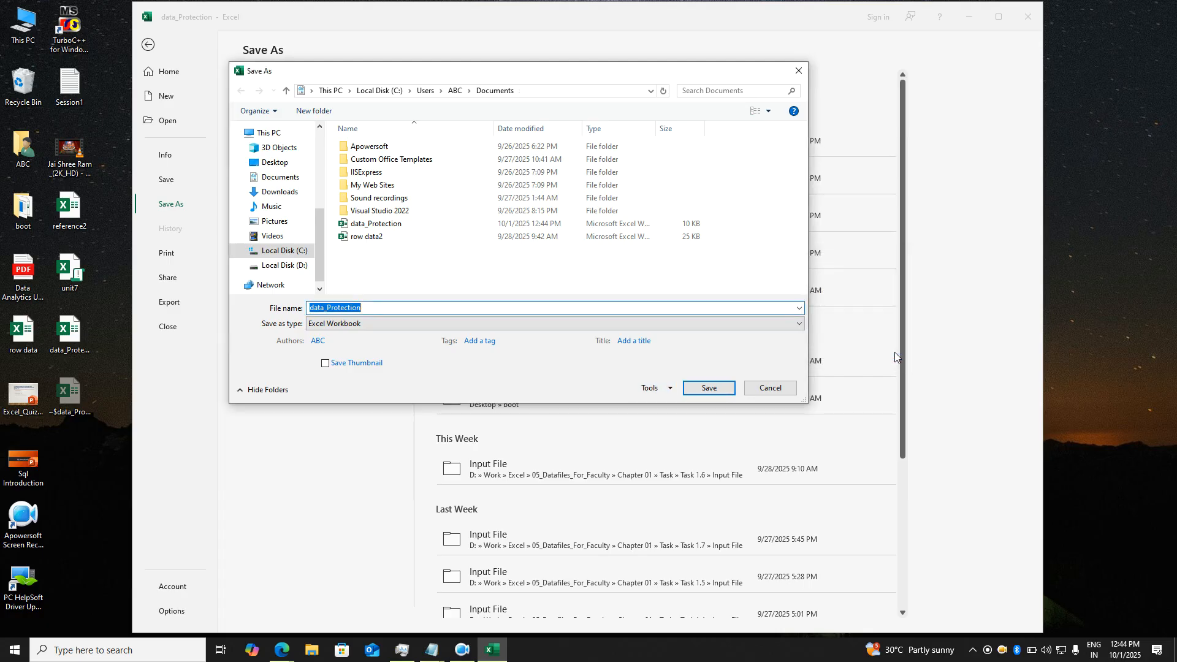
click(709, 388)
click(620, 325)
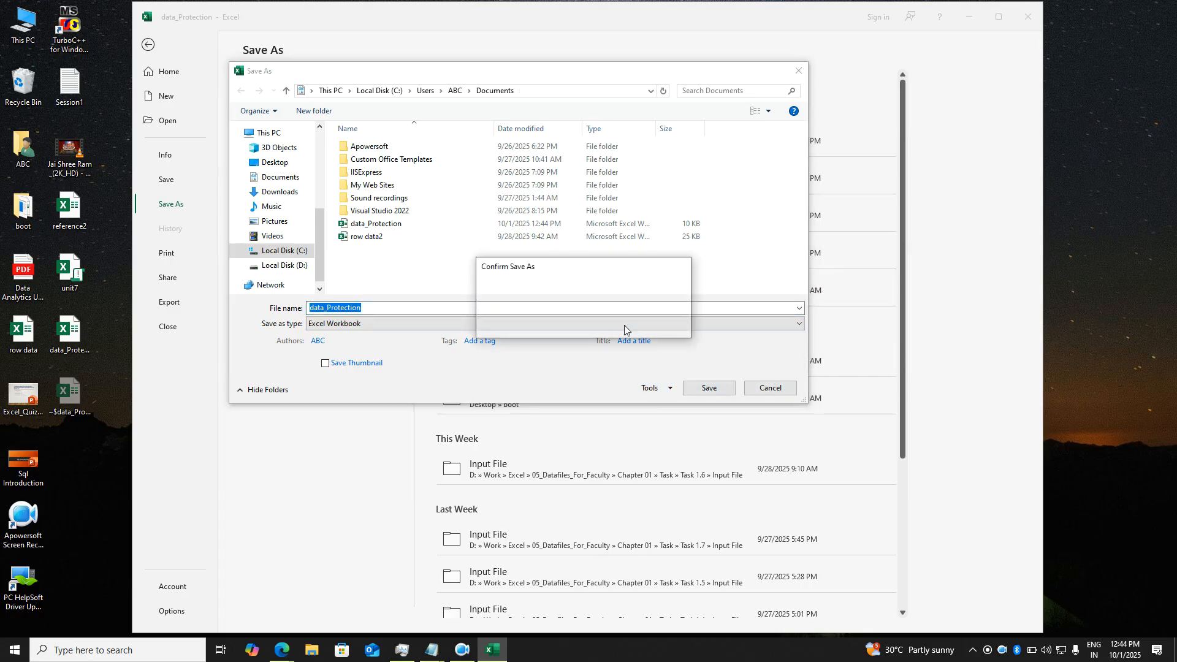
- Close Excel and reopen data_Protection from the desktop, entering the open and write-access passwords
click(1029, 16)
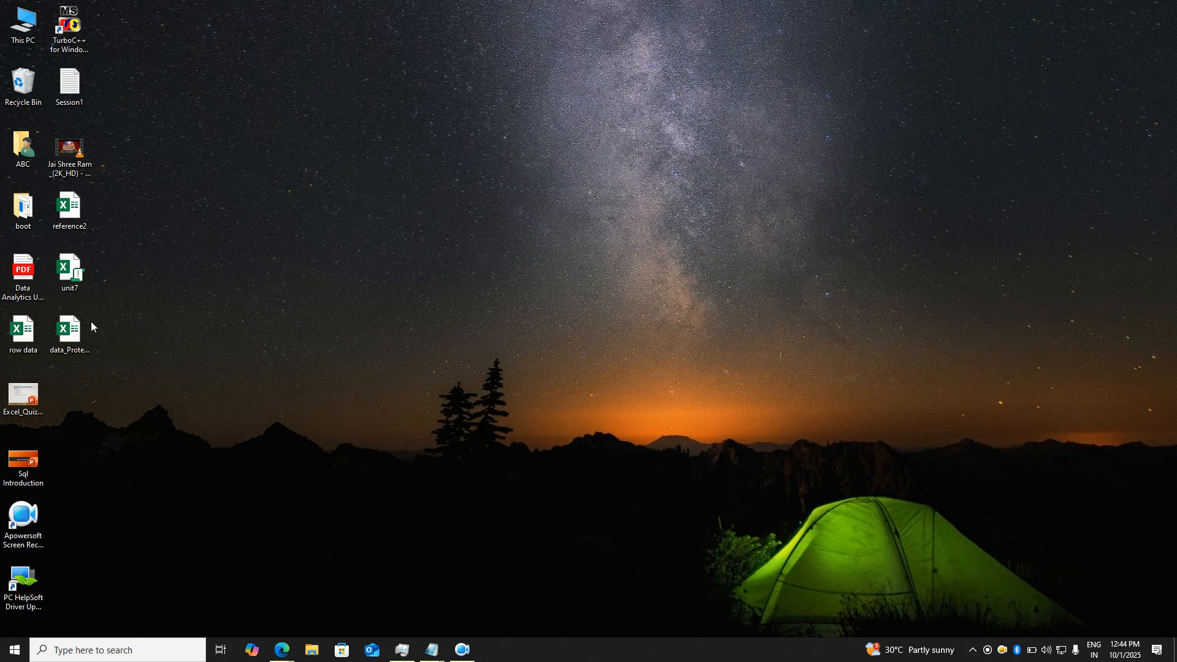
double_click(89, 322)
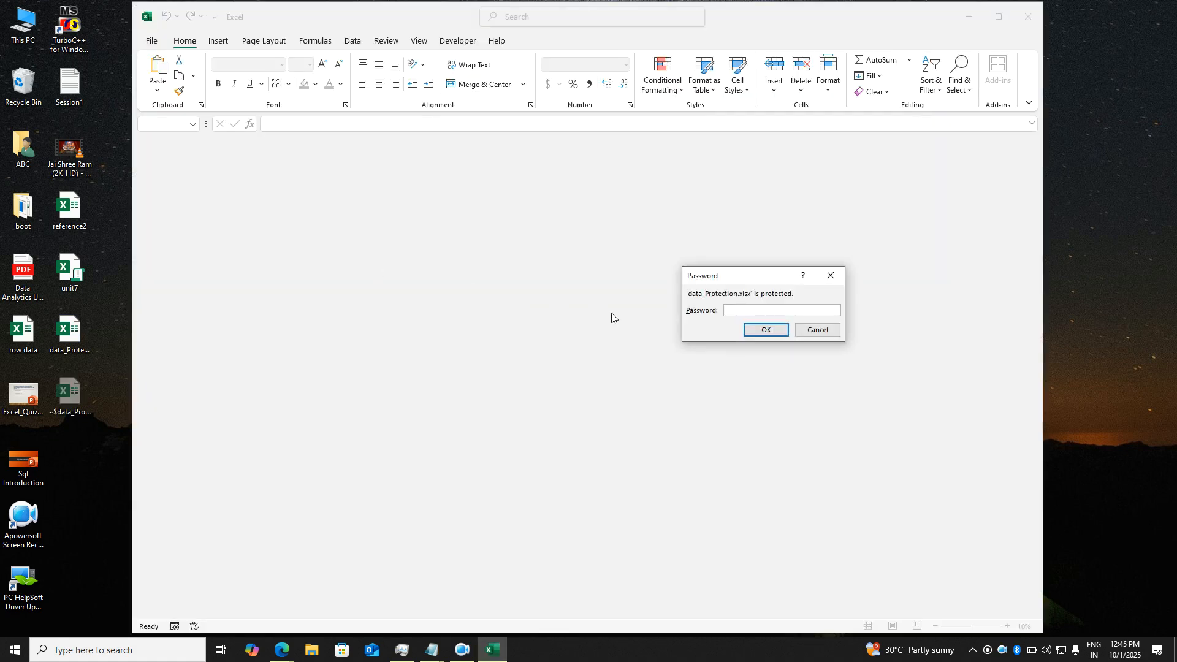
text(●●●)
key(Return)
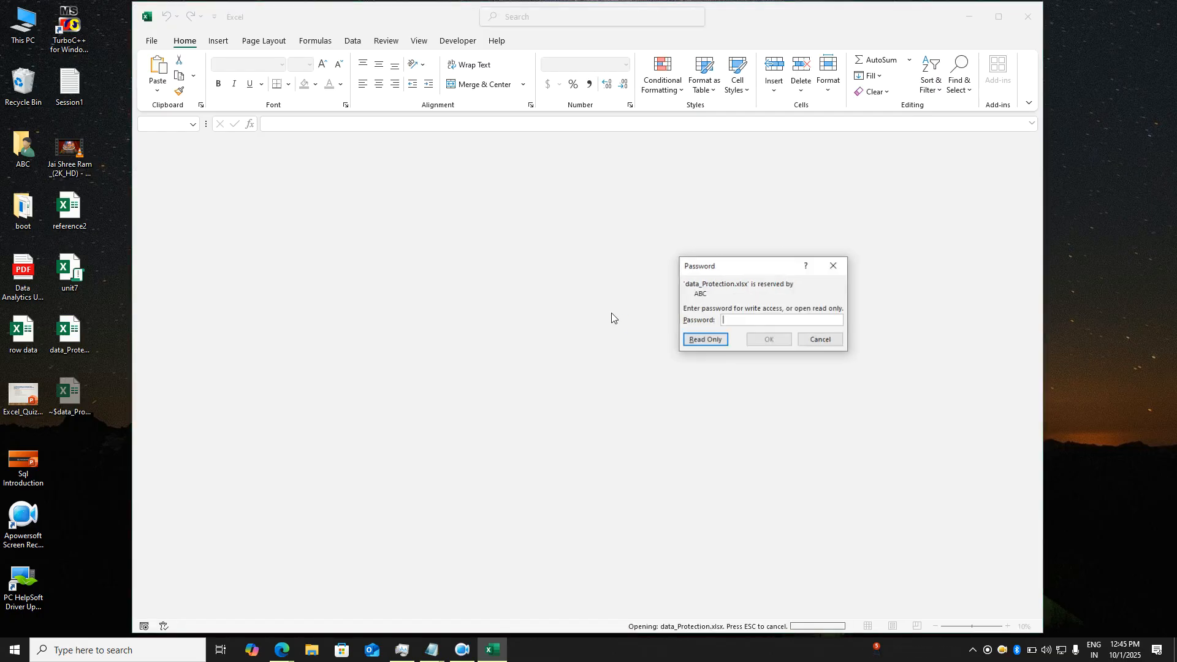
text(●)
key(Return)
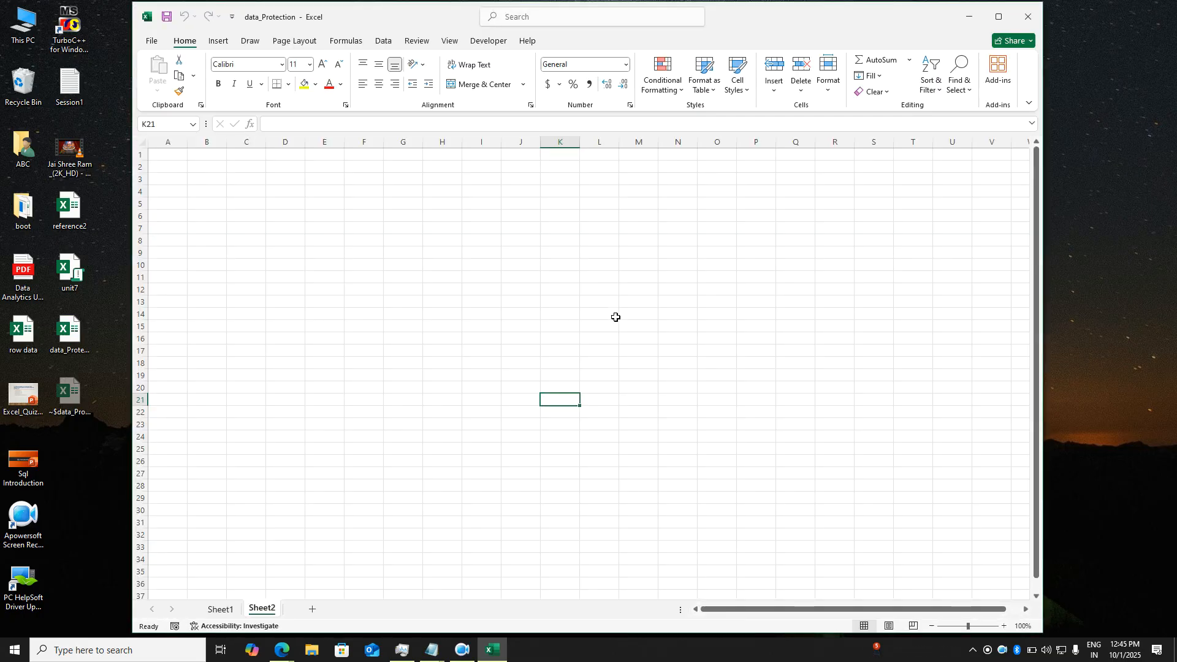
- Start Save As and switch the save location to the Desktop folder
click(151, 40)
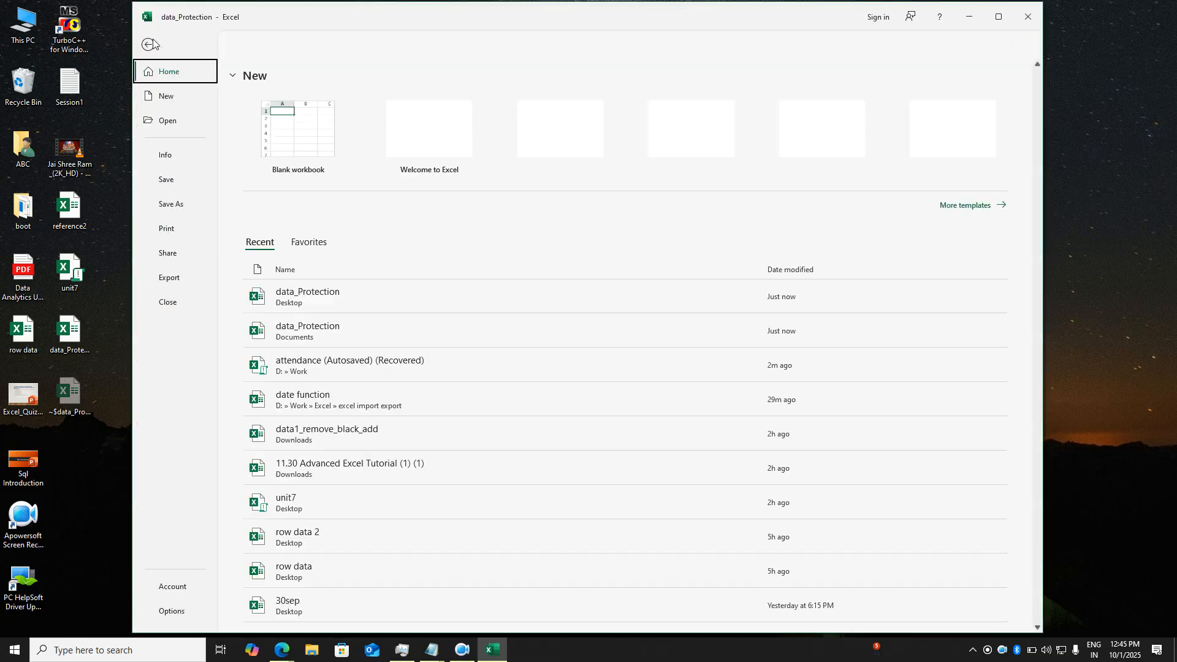
click(169, 205)
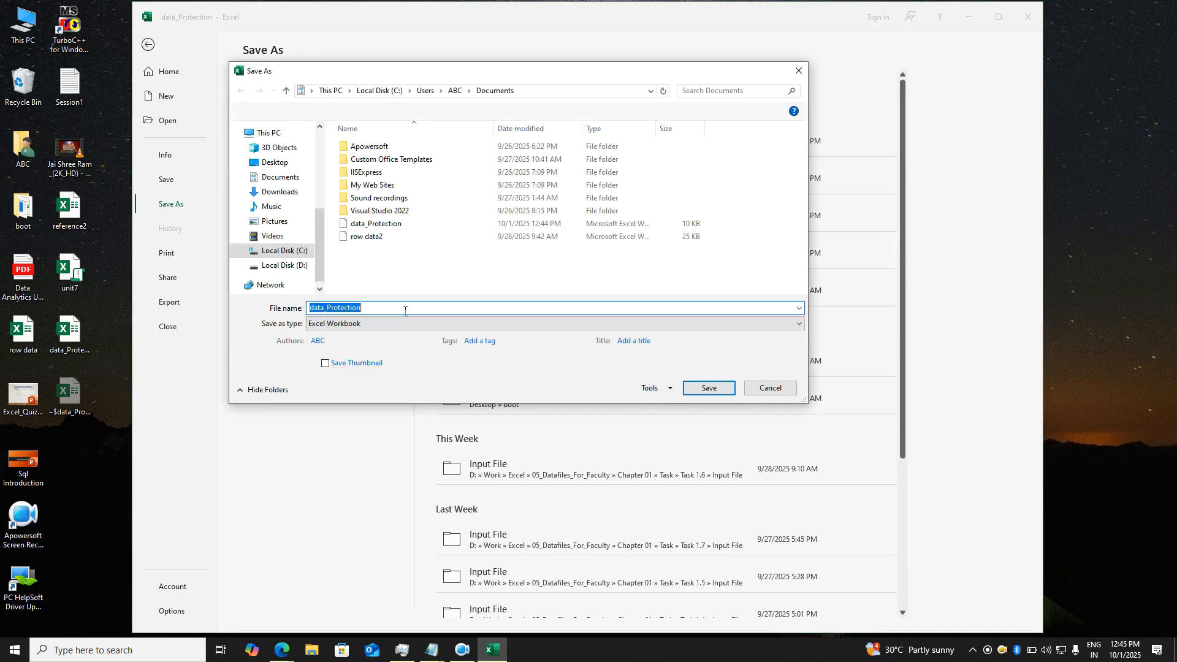
click(652, 387)
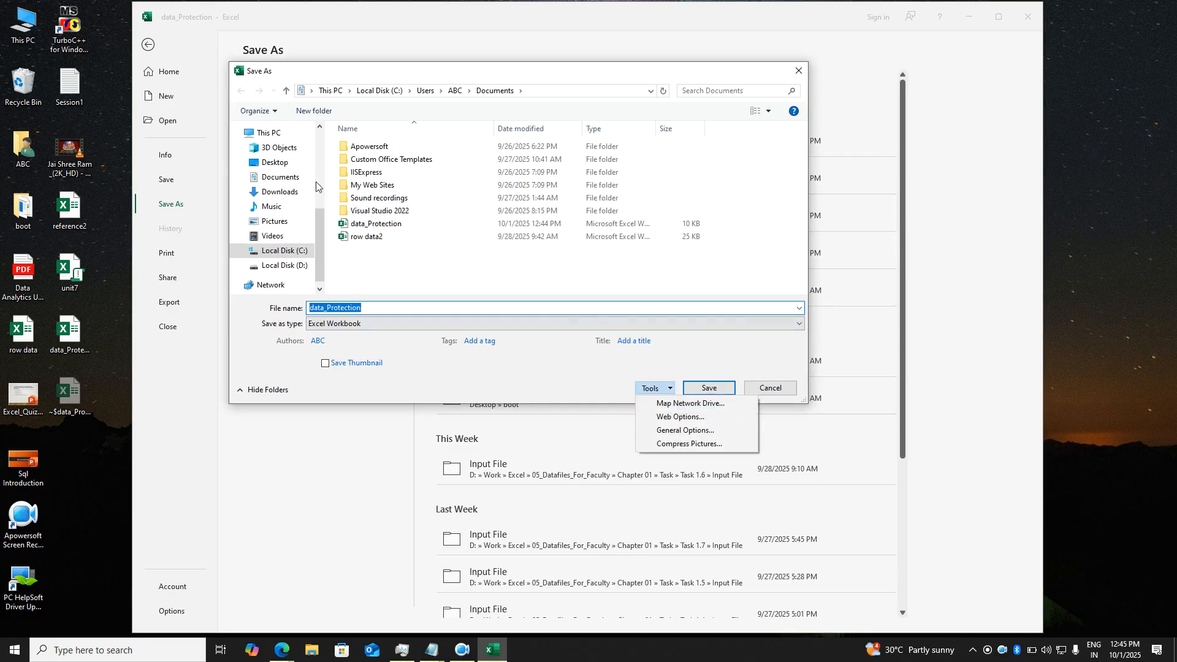
click(273, 163)
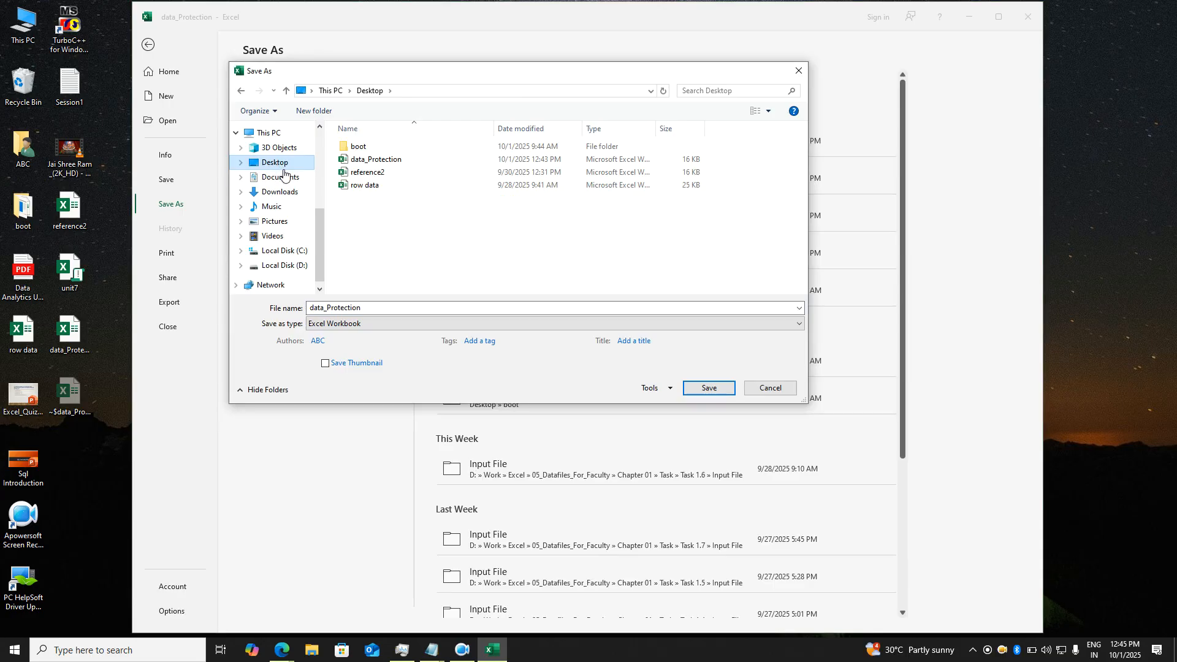
- Confirm the General Options passwords, replace the Desktop copy of data_Protection, and close Excel
click(667, 389)
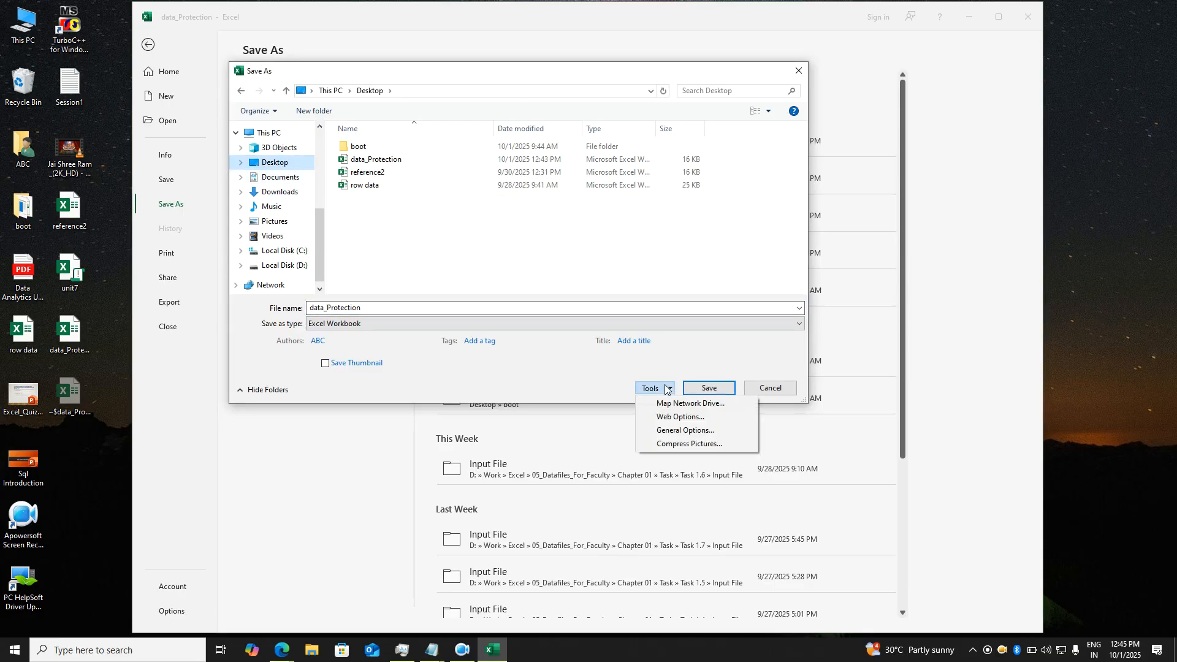
click(678, 430)
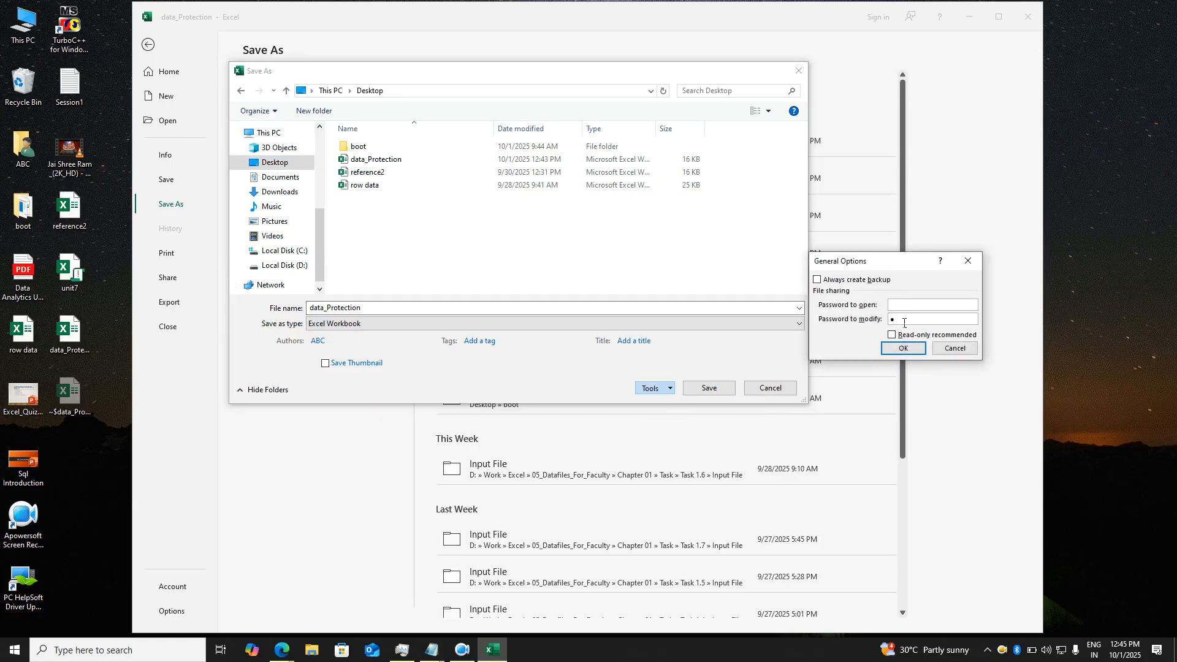
click(903, 347)
click(699, 388)
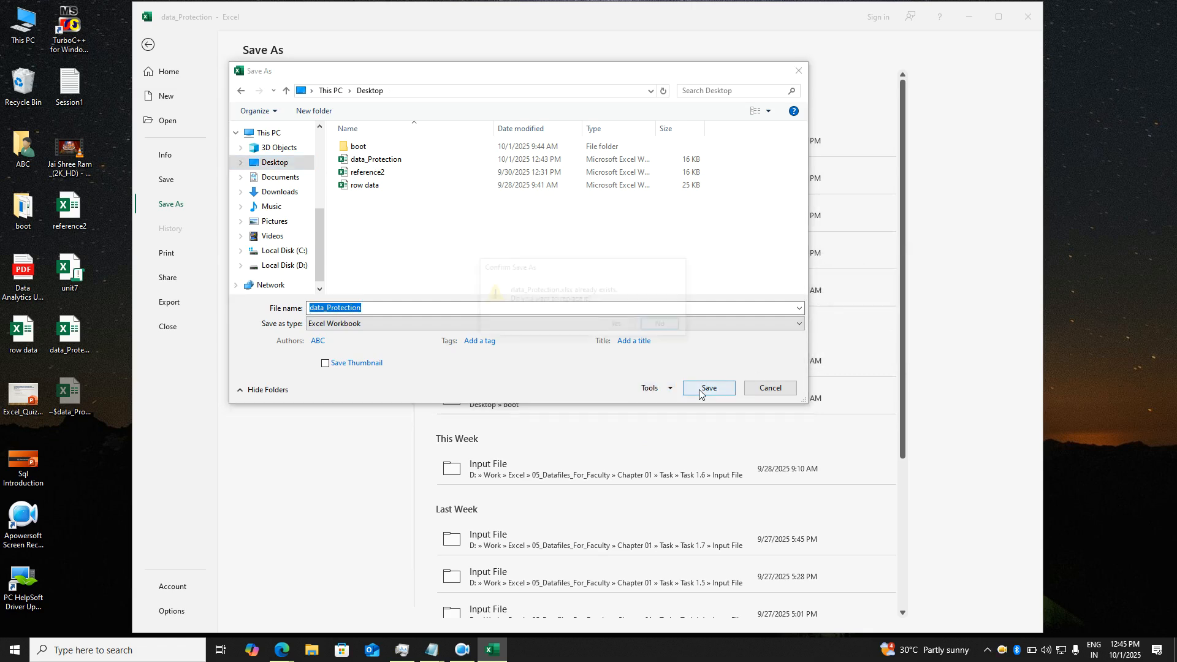
click(617, 324)
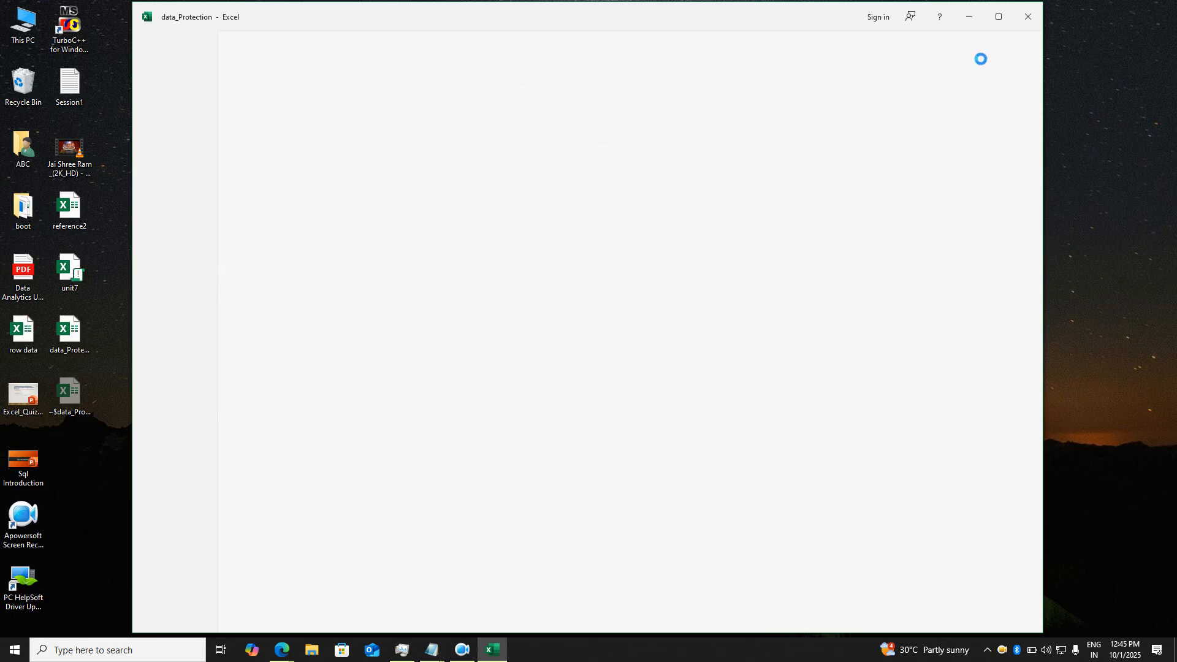
click(1028, 16)
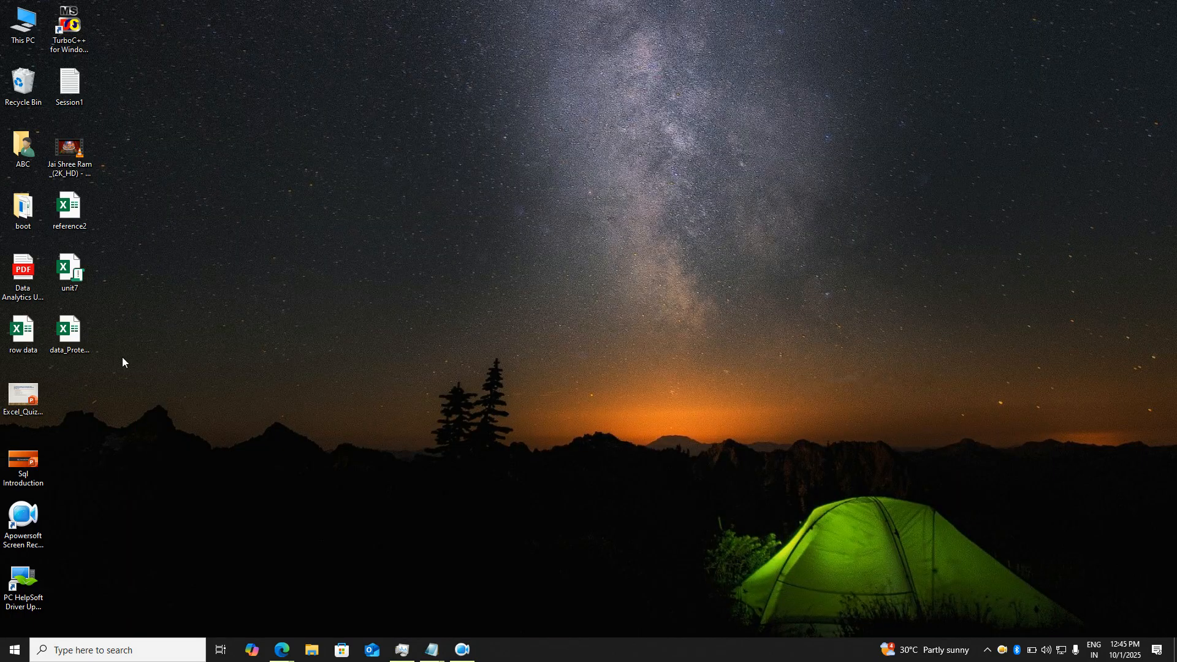
- Reopen the data_Protection workbook from the desktop
double_click(80, 340)
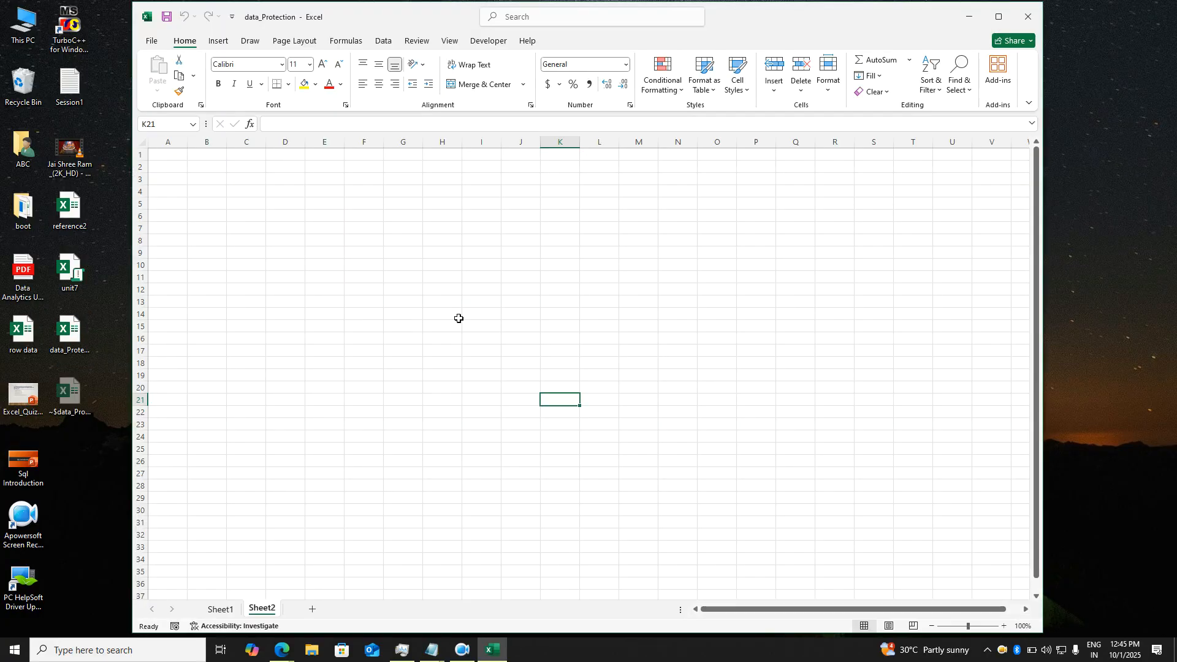
click(636, 278)
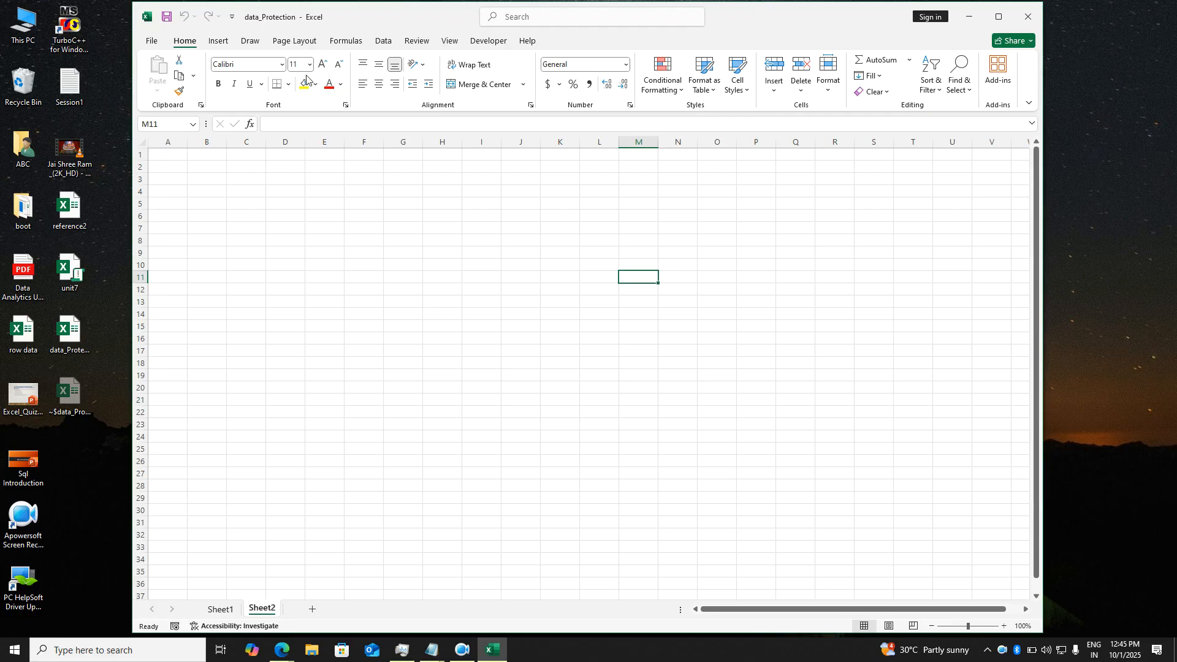
click(26, 26)
click(111, 54)
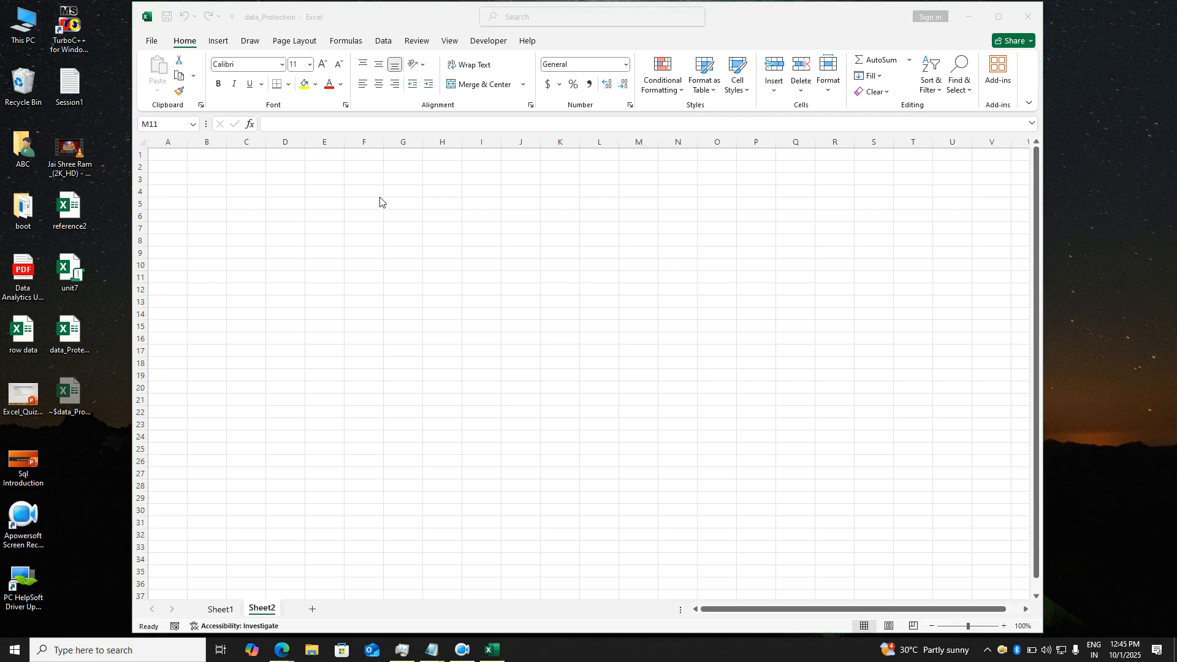
- Browse the Documents folder in File Explorer, then close Explorer
key(super+e)
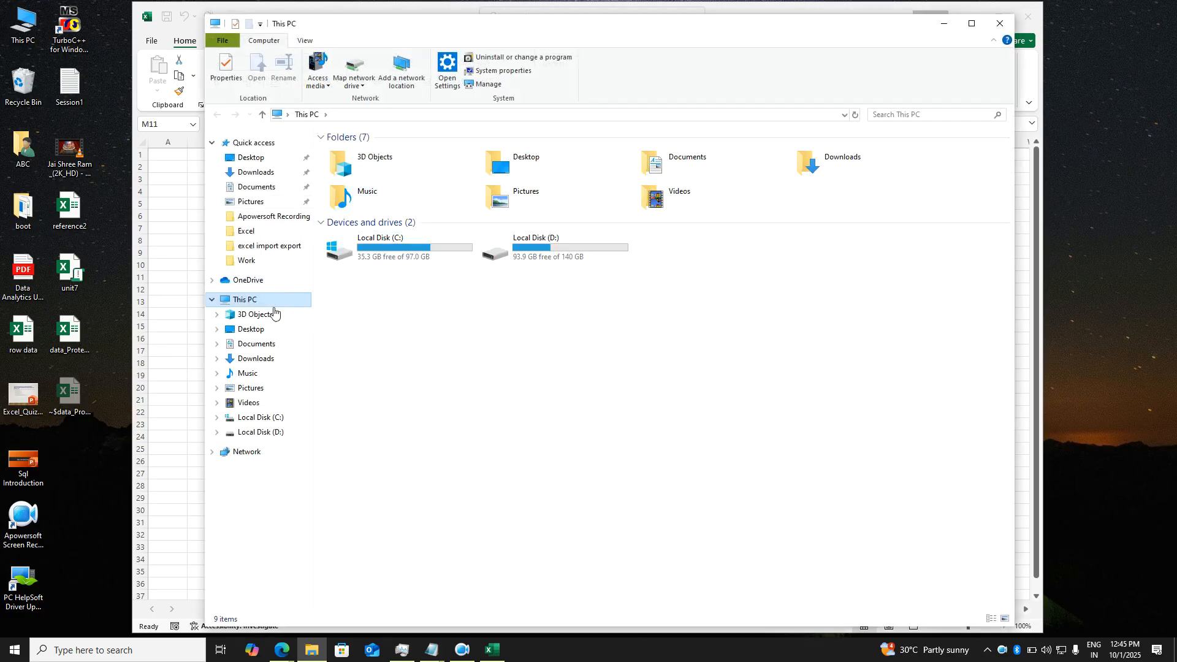
click(261, 344)
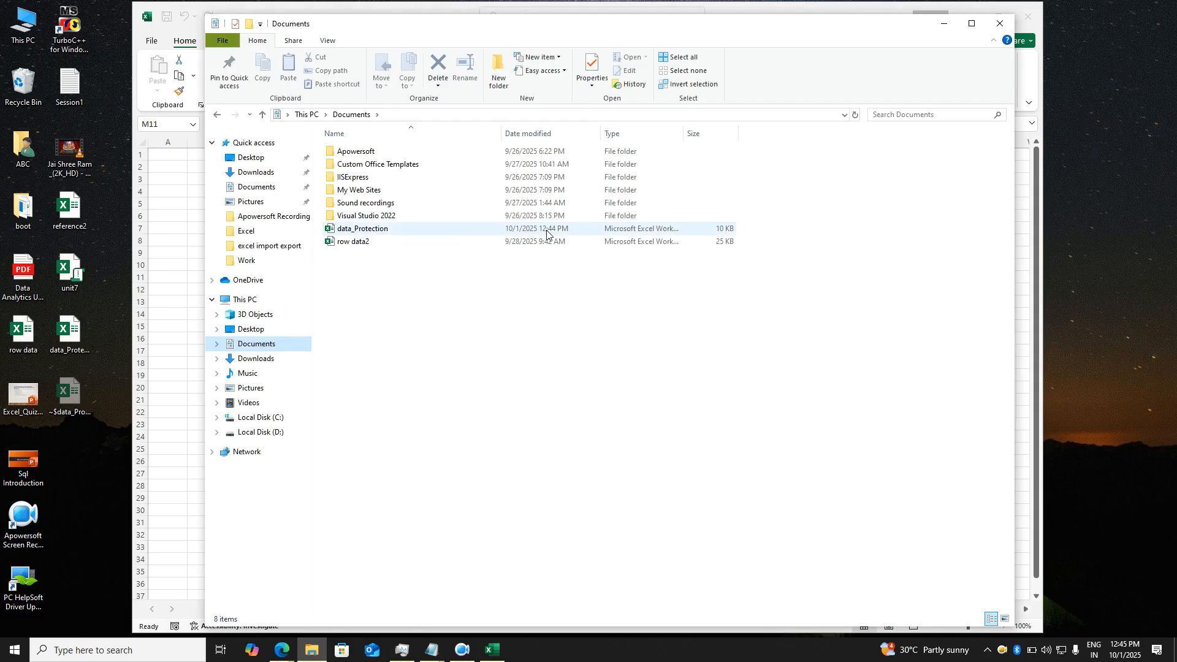
click(1000, 24)
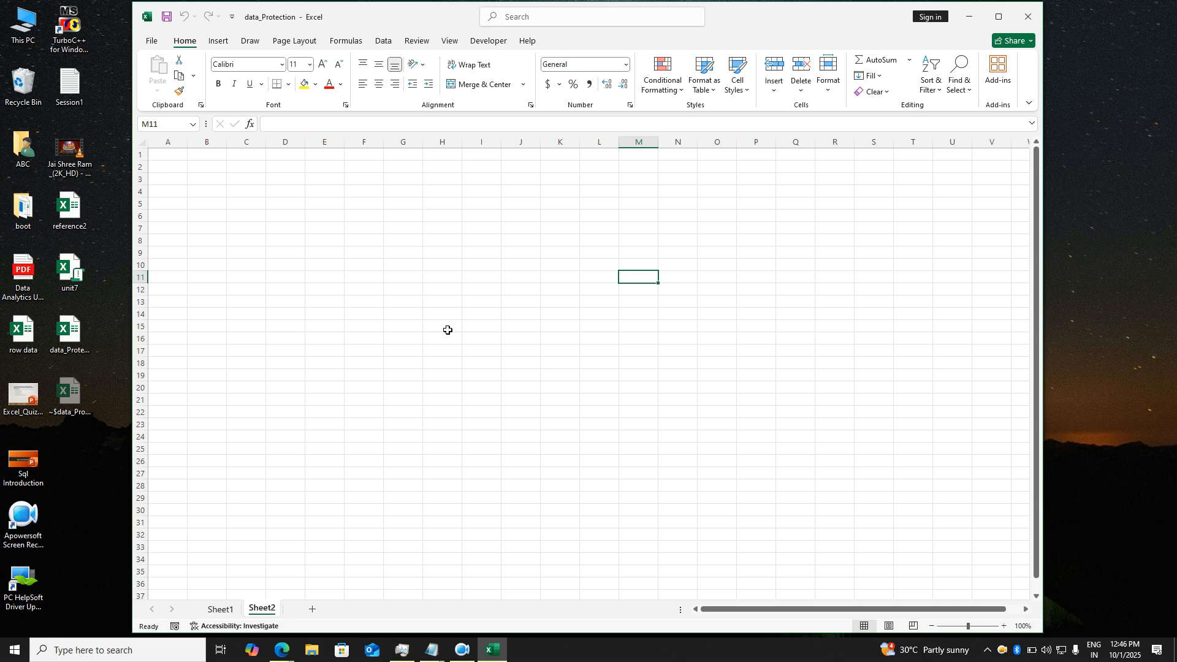
- On Sheet1, enter the heading Total in cell J2
click(220, 608)
click(374, 323)
click(587, 304)
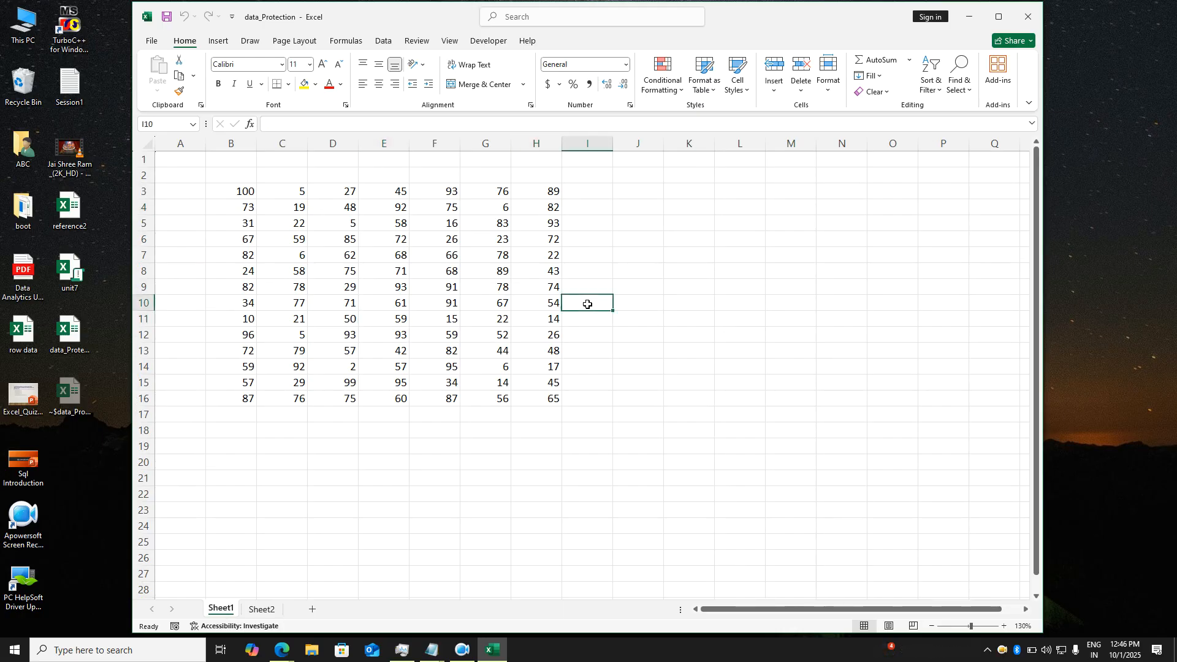
click(415, 245)
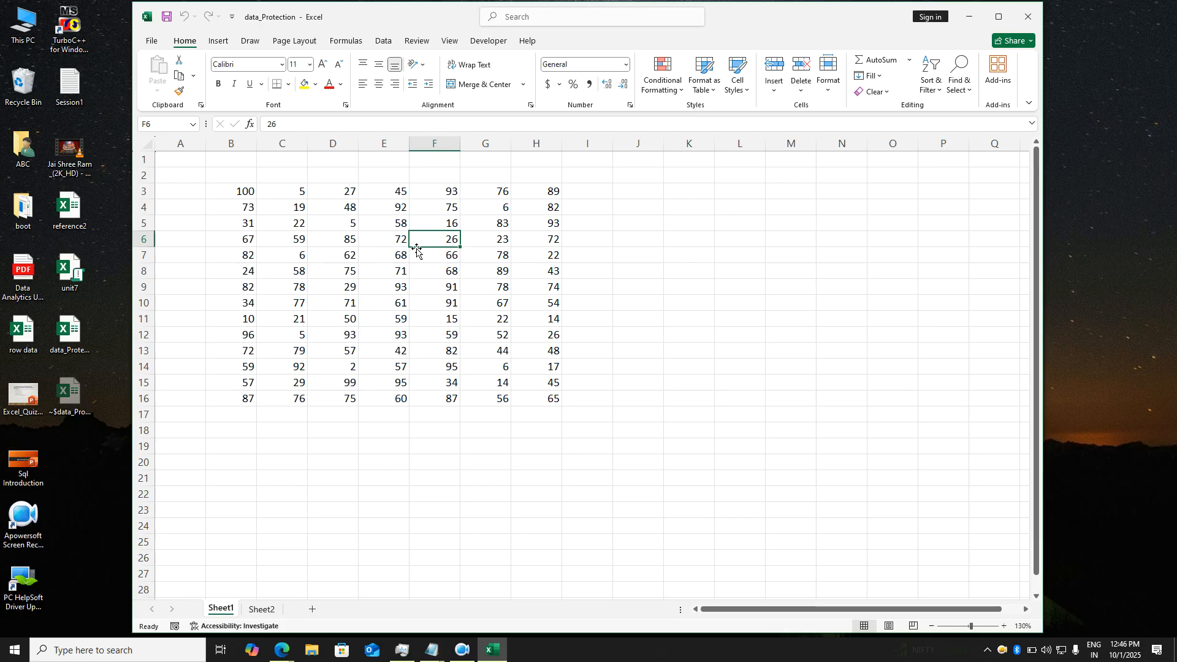
click(642, 183)
text(Total)
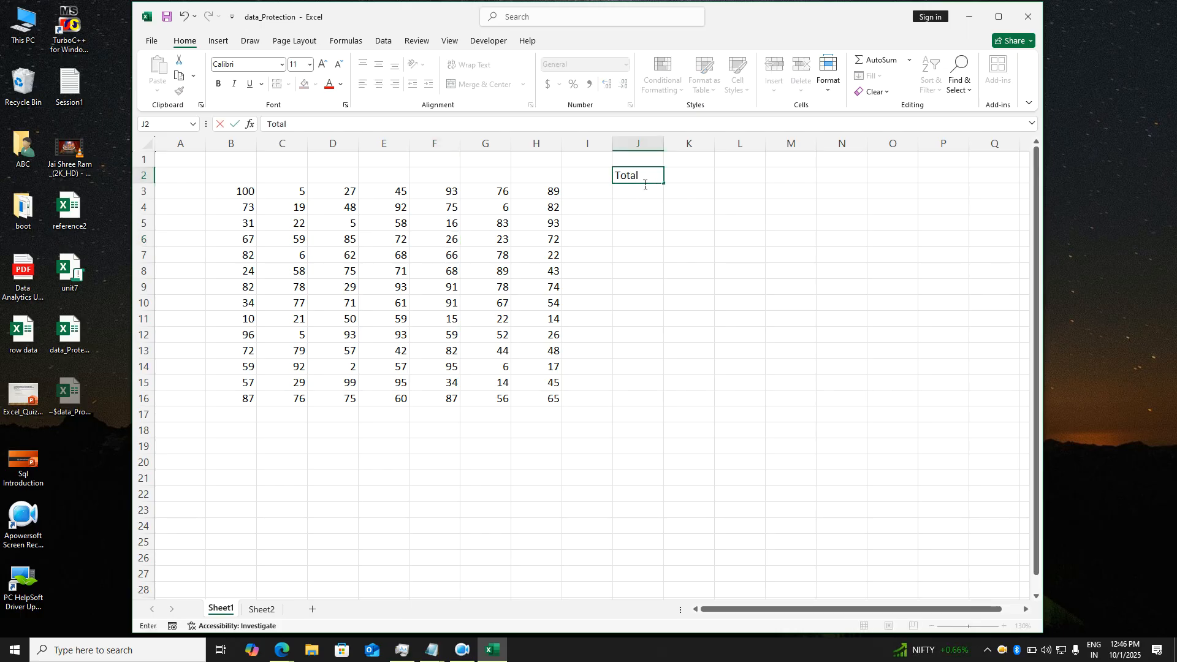
key(Return)
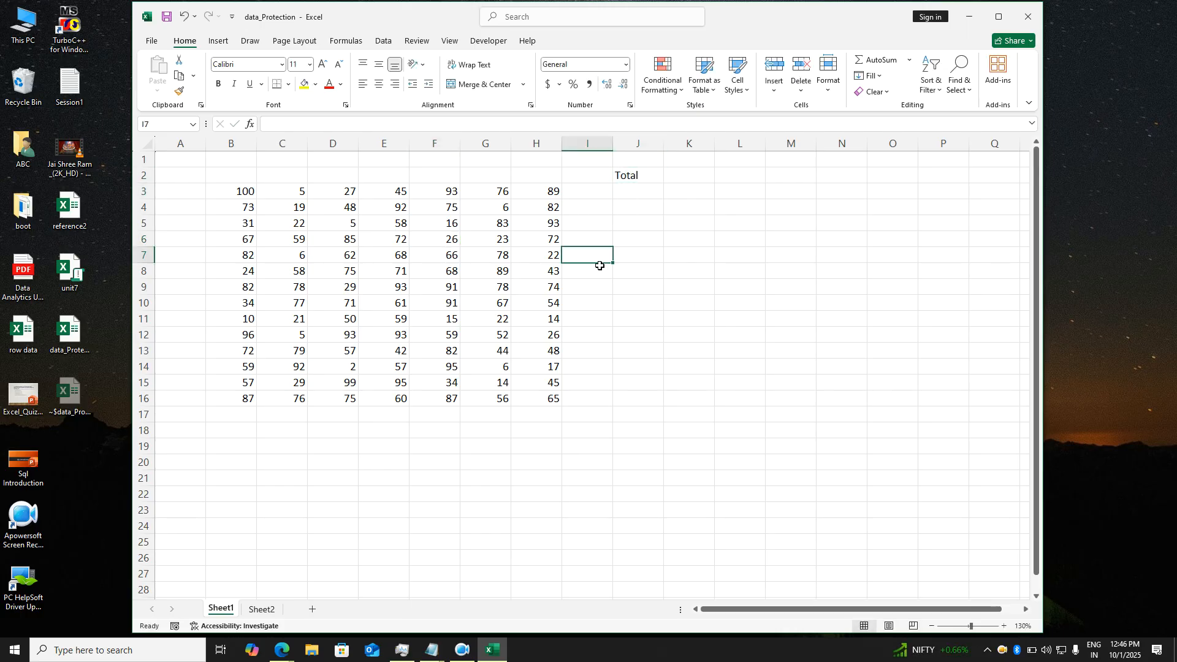
- Give the empty cells below Total all borders
drag(638, 192, 644, 386)
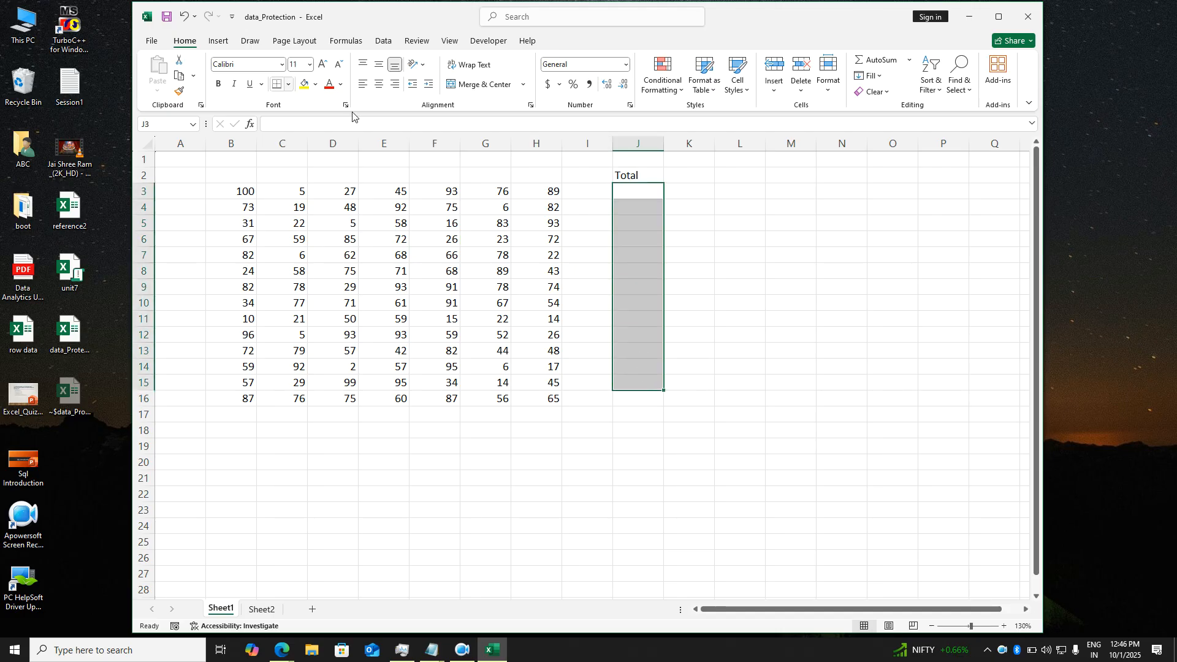
key(alt)
key(h)
key(b)
key(a)
click(763, 345)
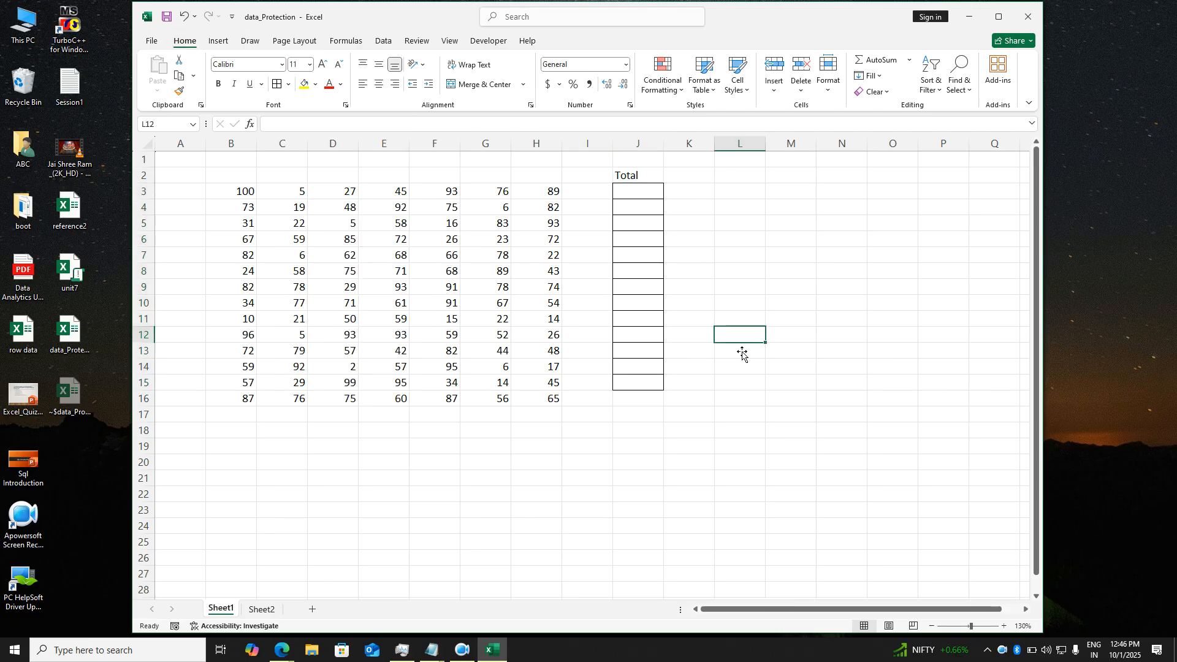
- Extend the all-borders formatting to J15 and J16
click(650, 388)
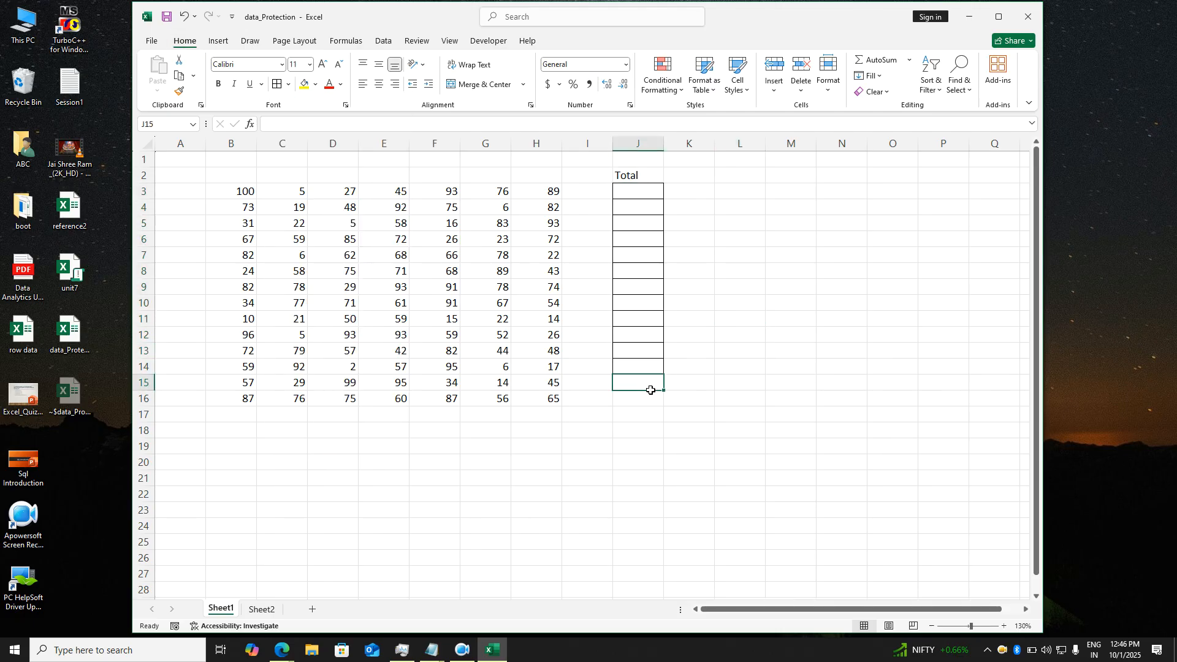
drag(651, 390, 646, 403)
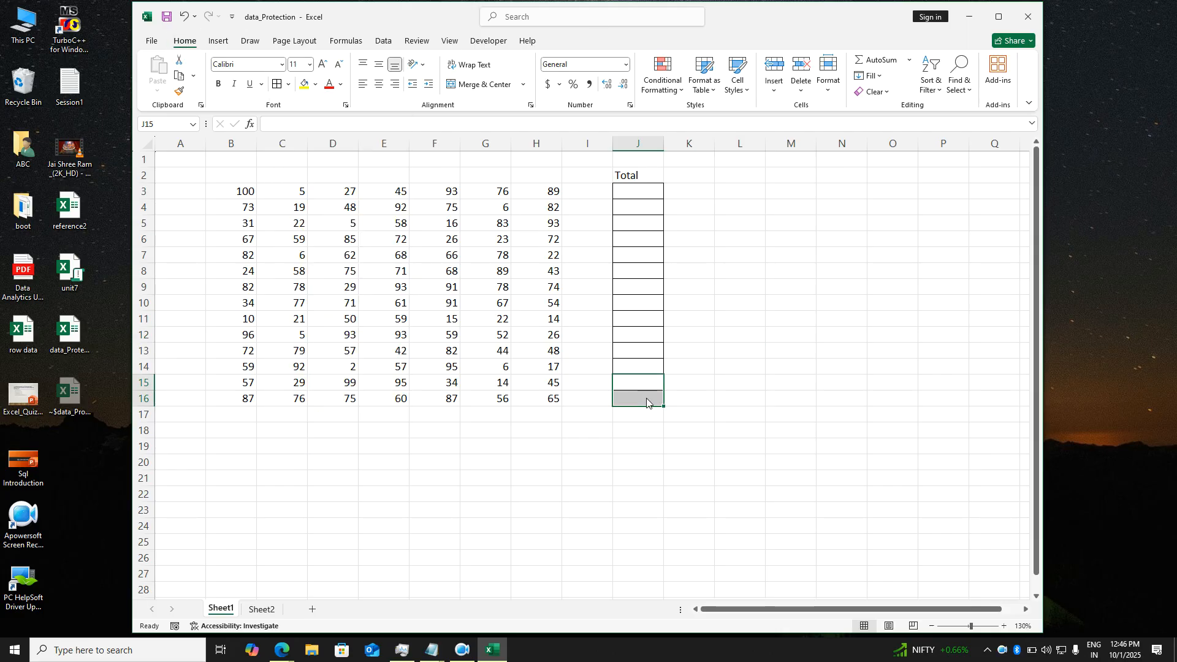
key(alt)
key(h)
key(b)
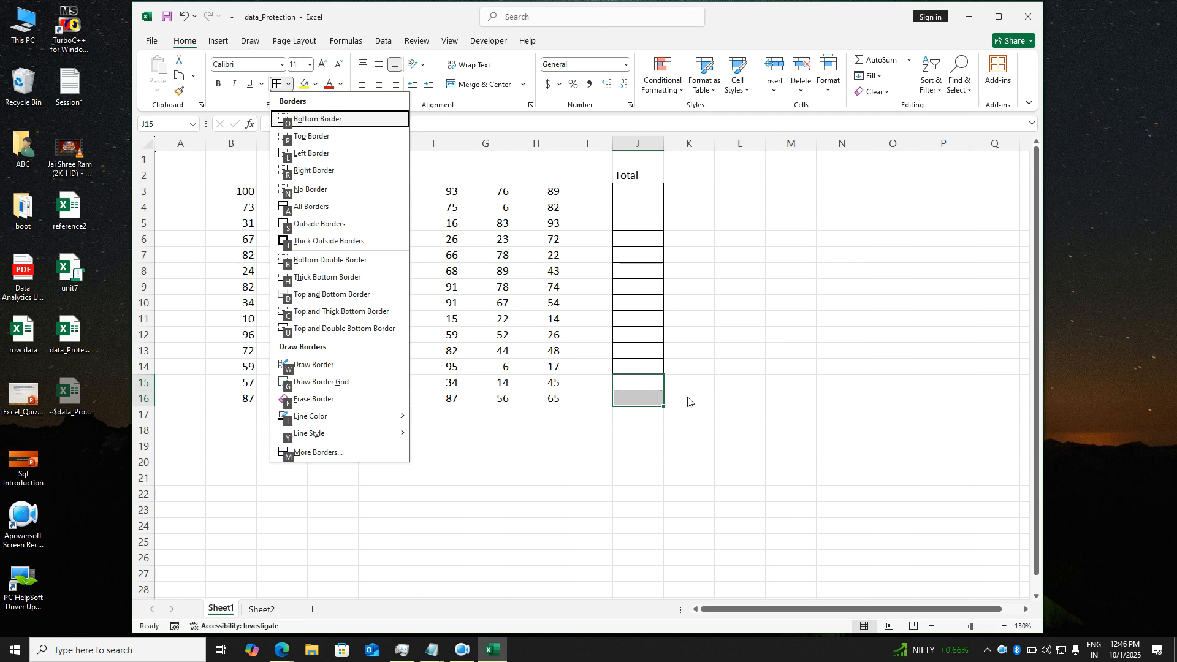
key(a)
key(Return)
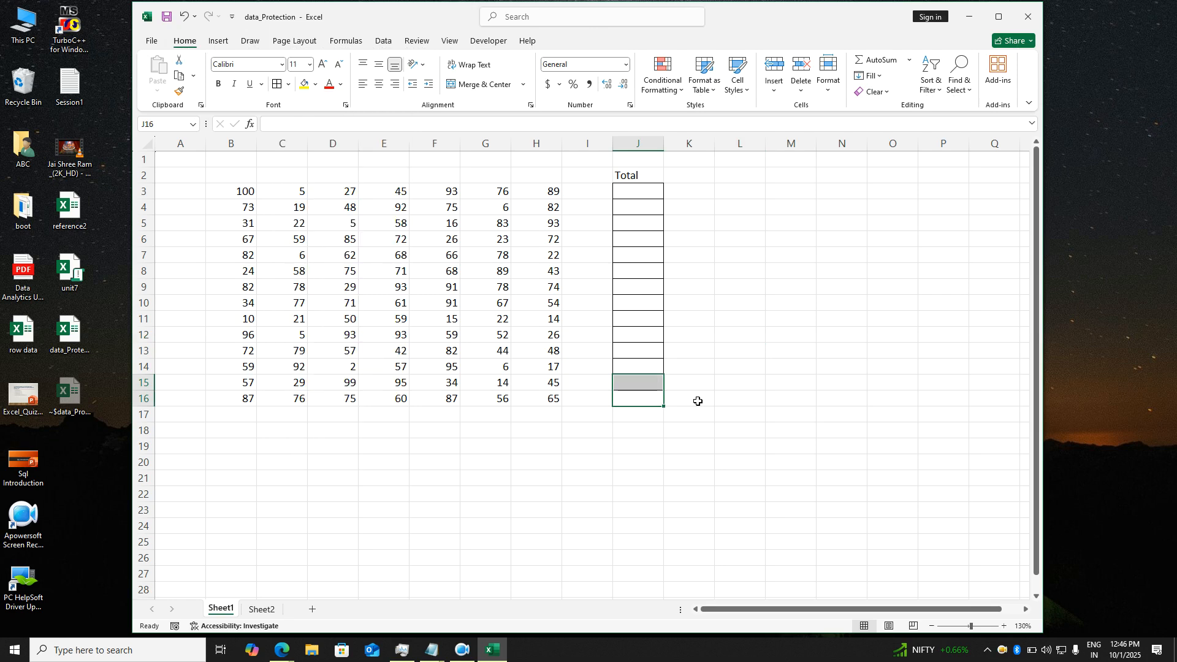
click(695, 400)
click(661, 261)
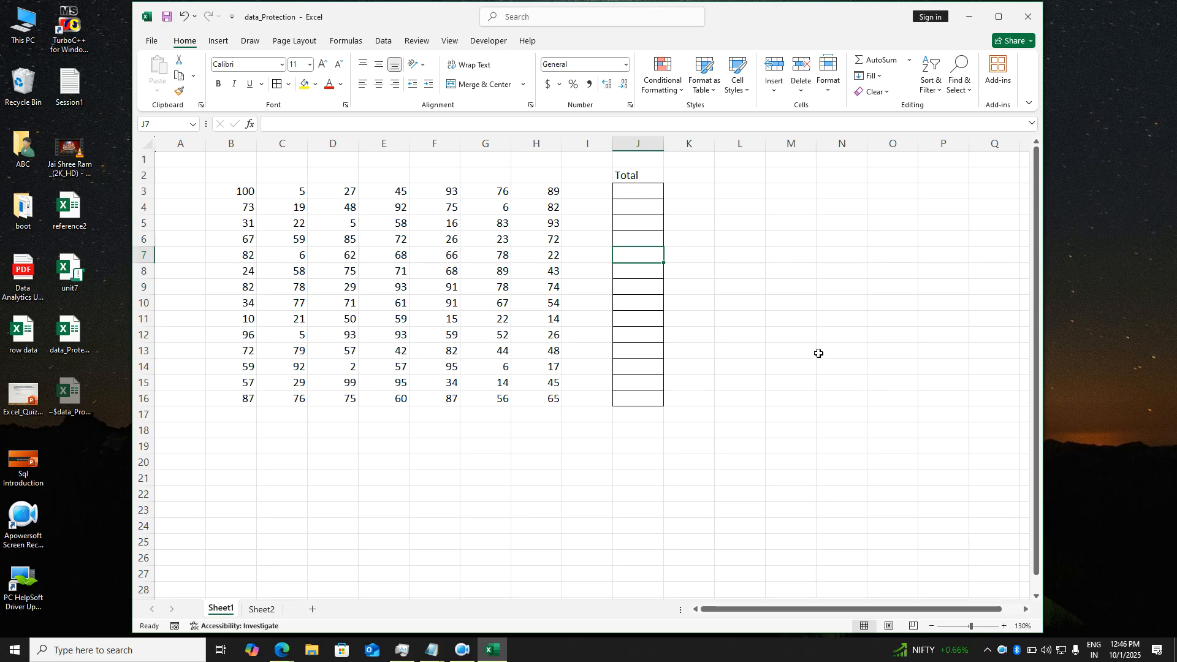
click(784, 254)
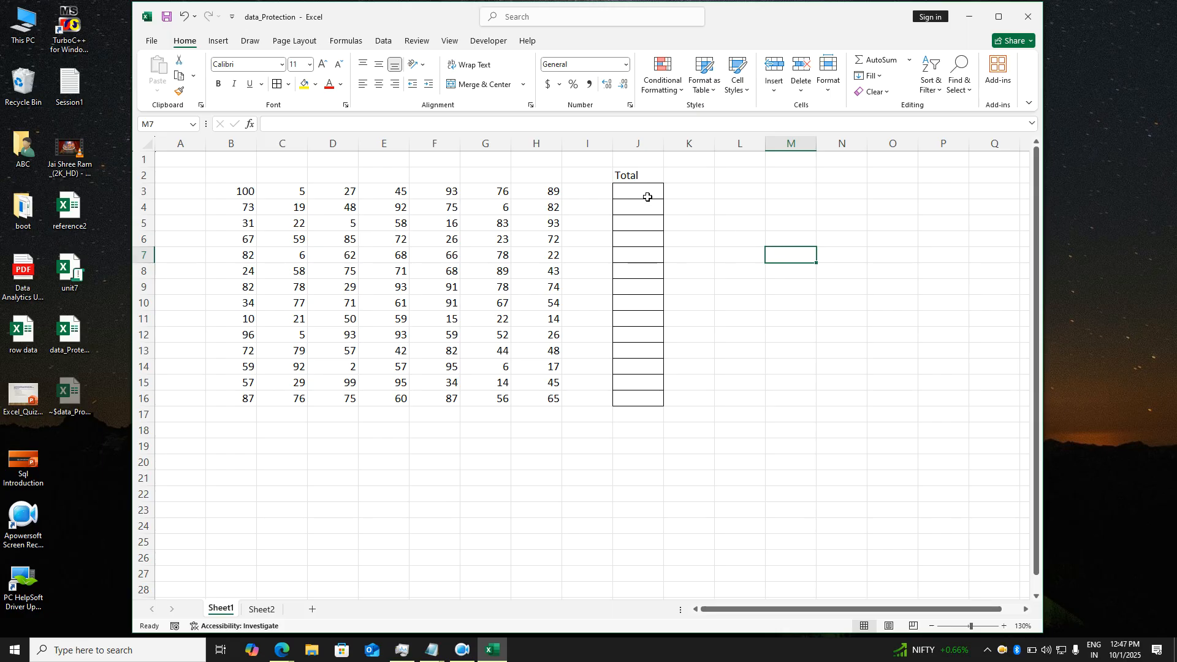
drag(645, 193, 646, 397)
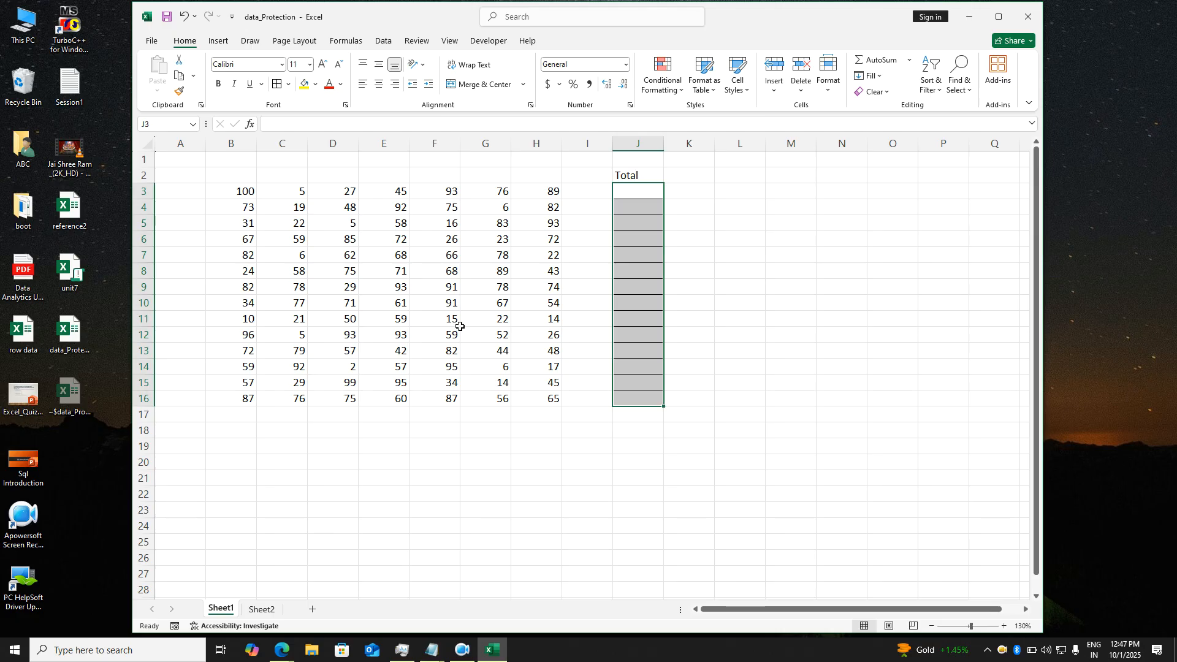
- Define a new editable range for J3:J16, protected by a range password
click(504, 270)
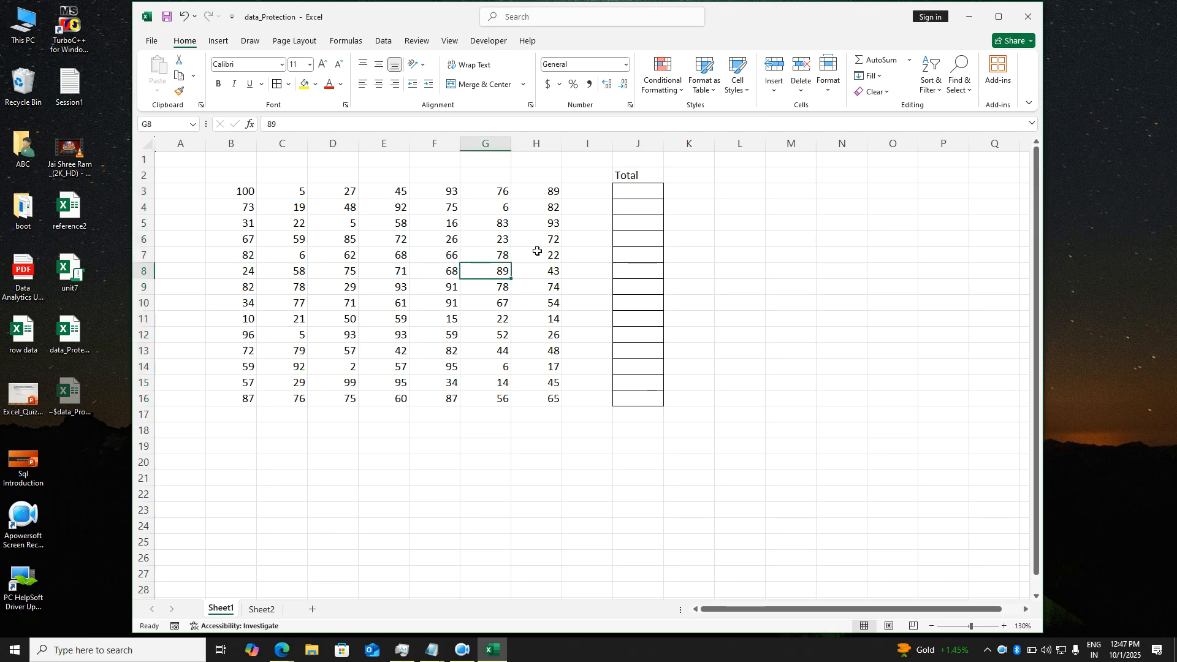
click(643, 193)
drag(644, 193, 646, 398)
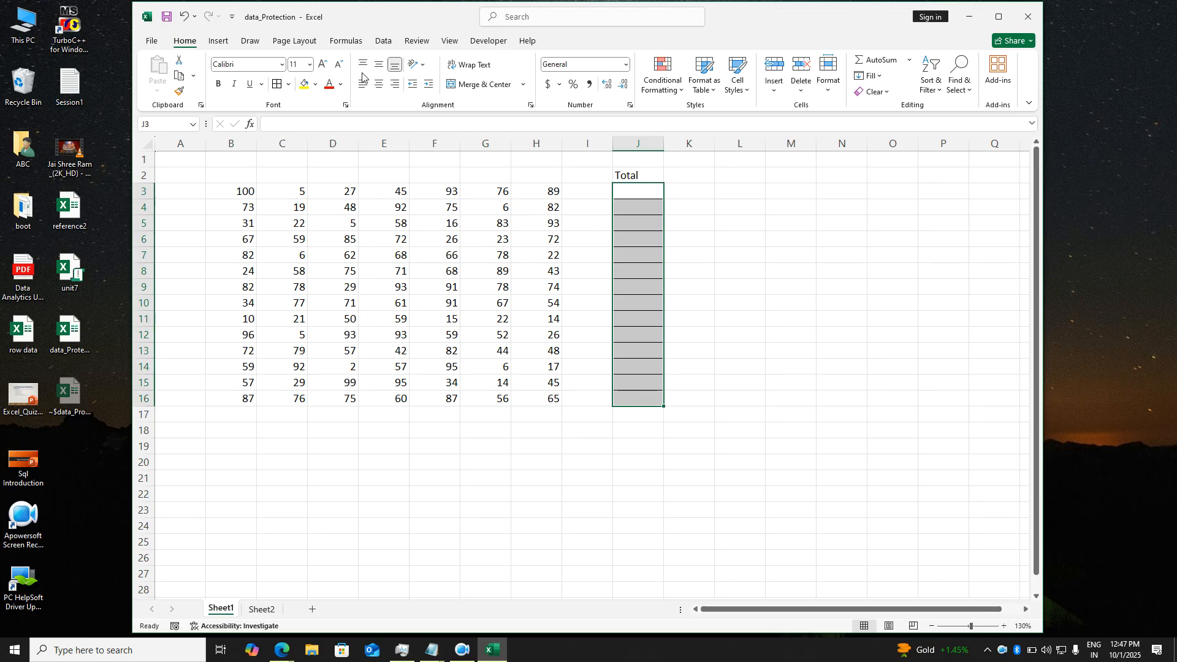
click(409, 42)
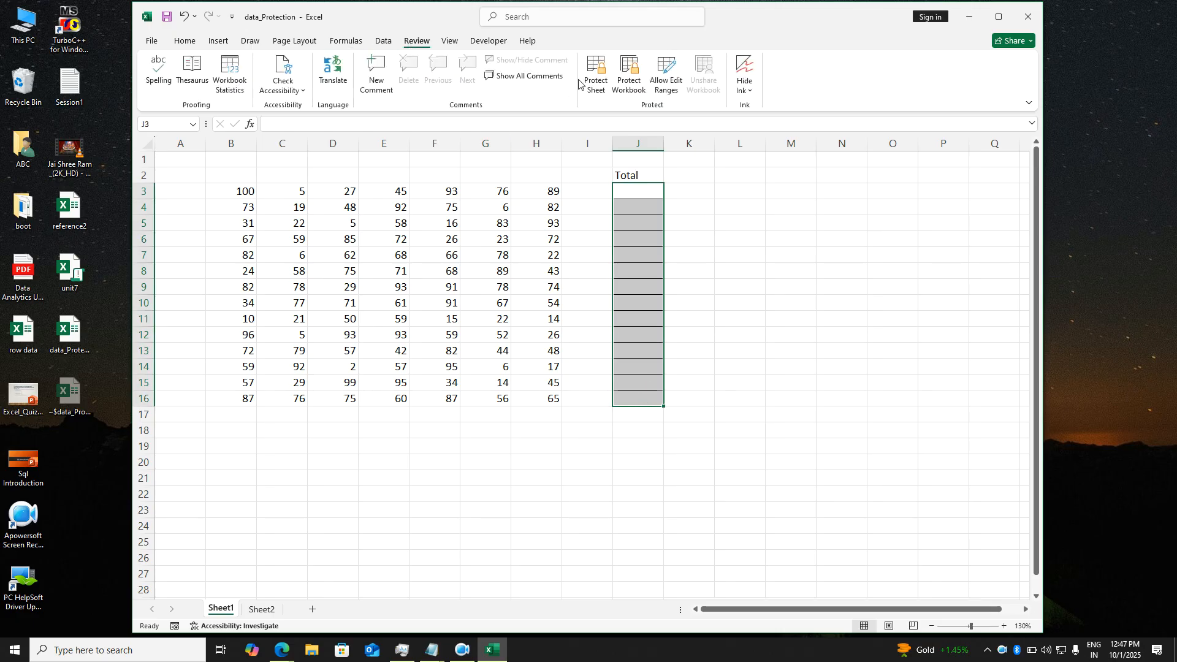
click(665, 89)
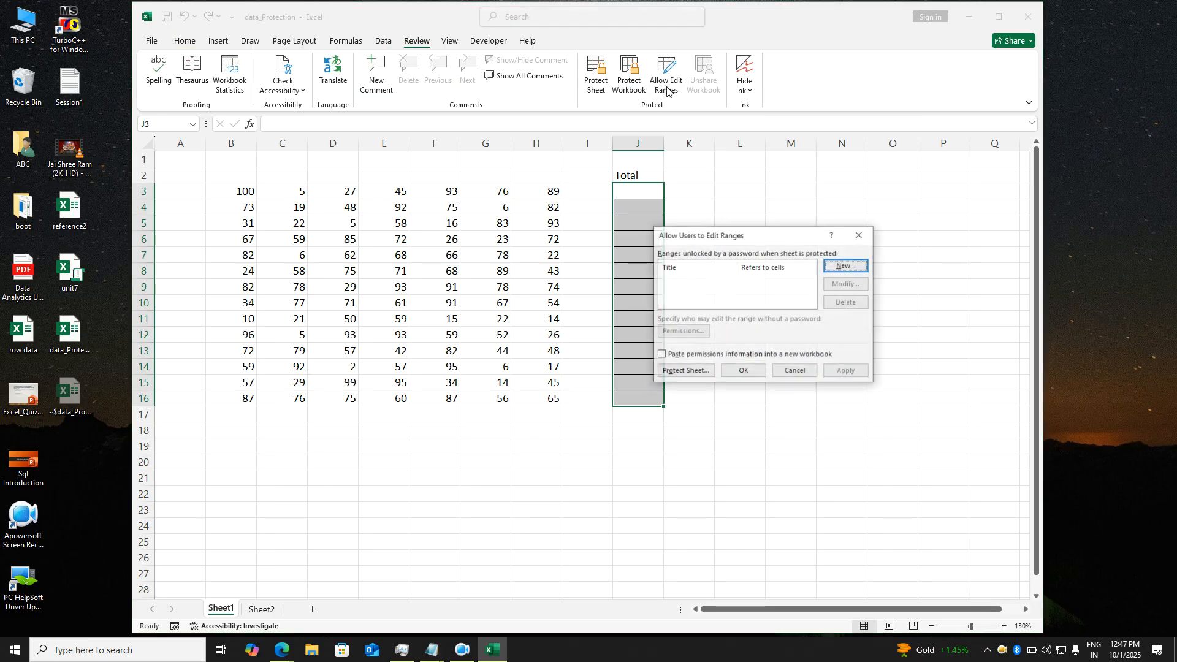
click(838, 268)
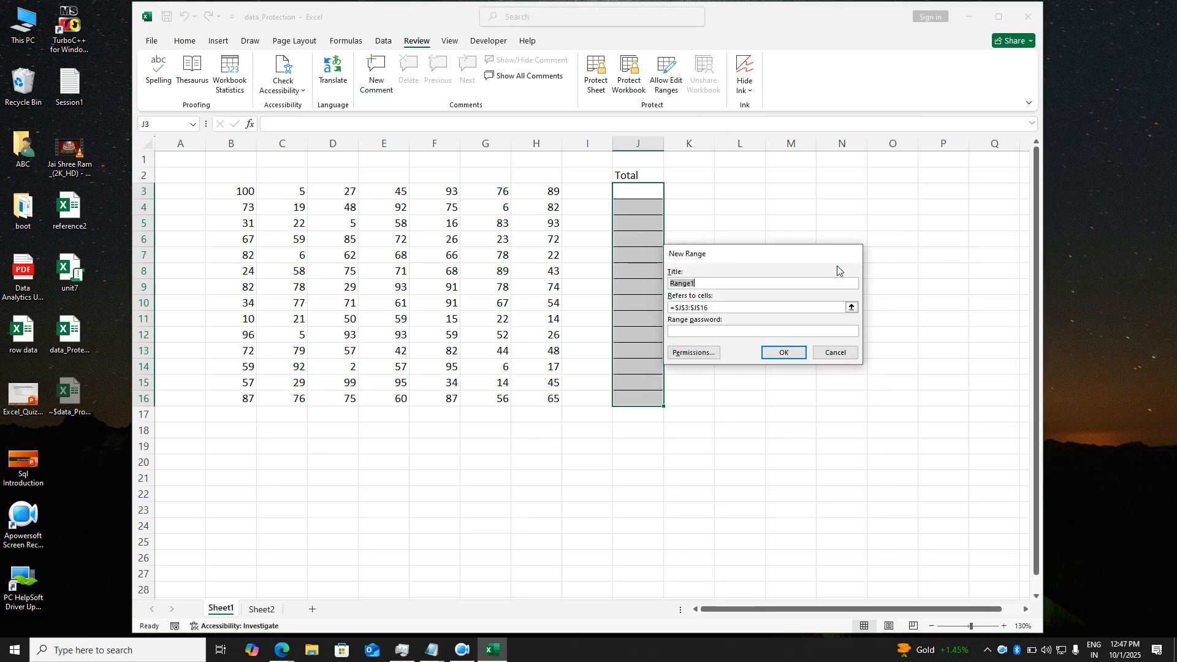
click(722, 334)
text(•)
key(Return)
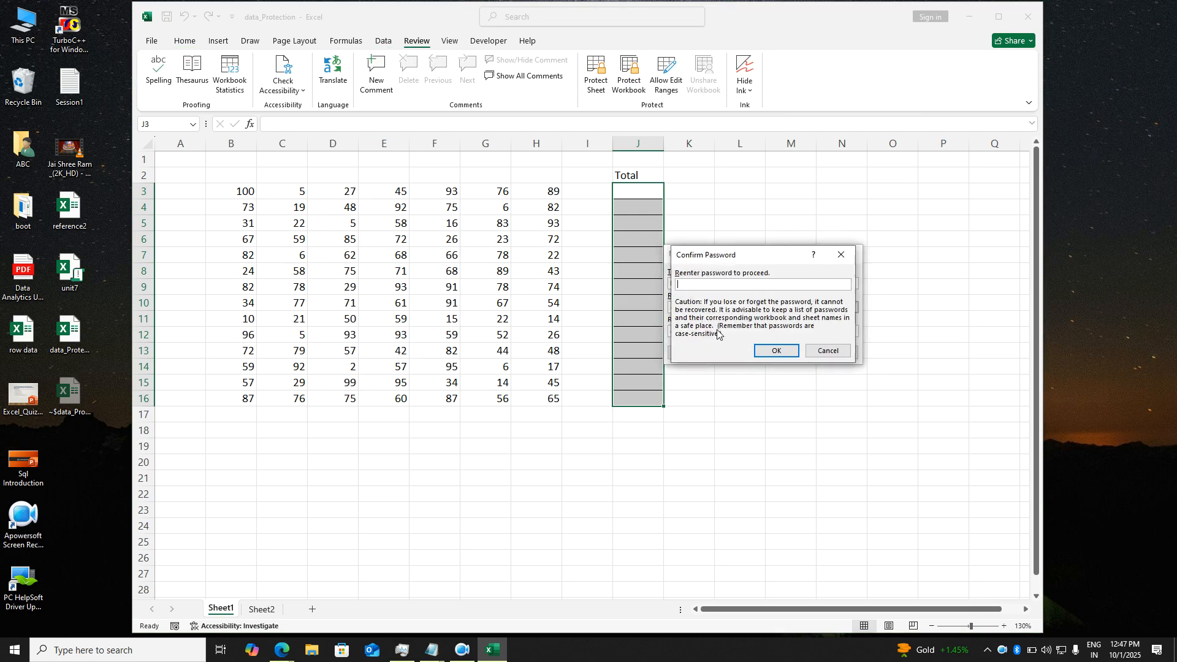
text(•)
key(Return)
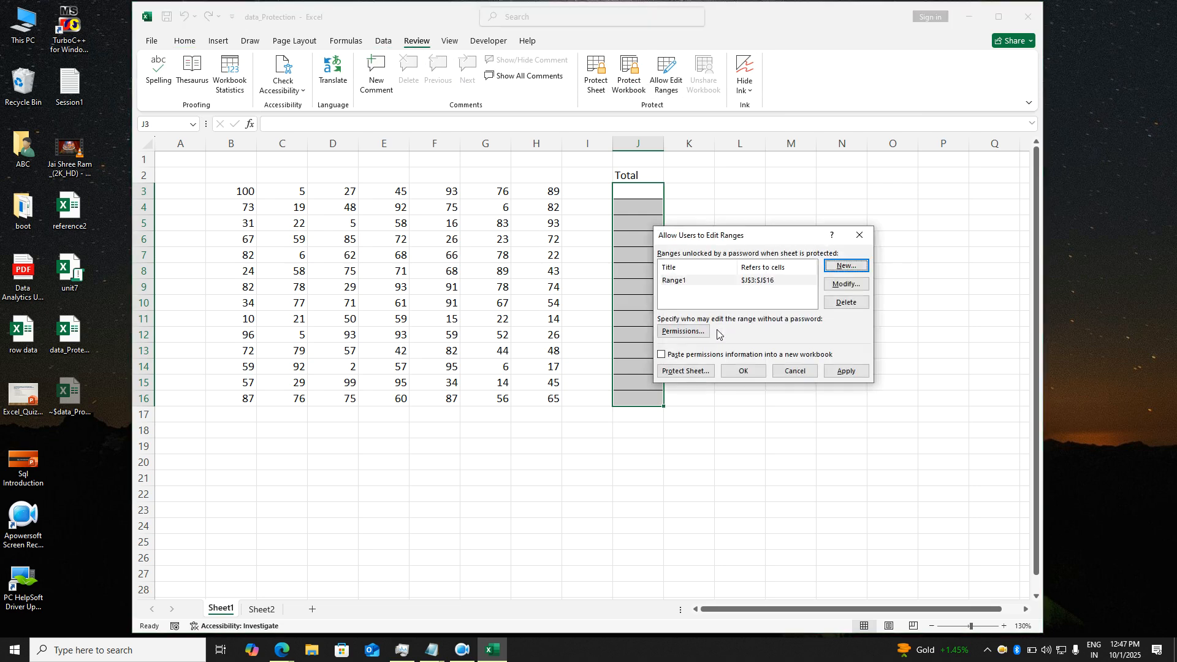
- Cancel the extra new range, then apply and close the editable ranges list
key(Return)
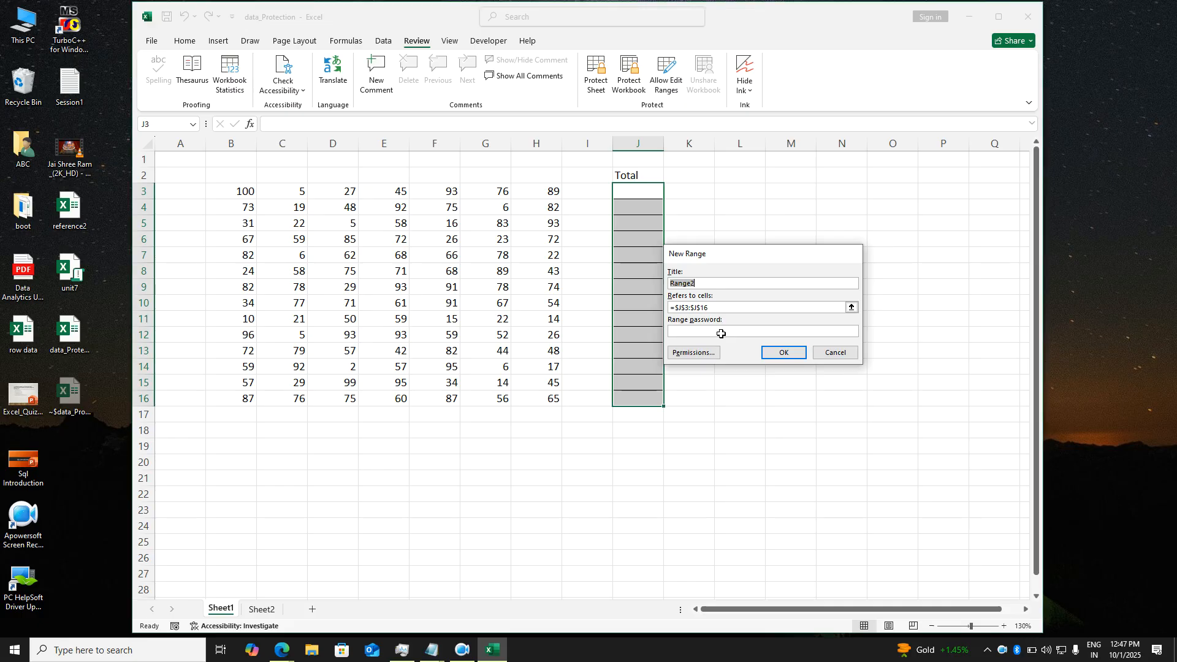
key(Escape)
click(848, 371)
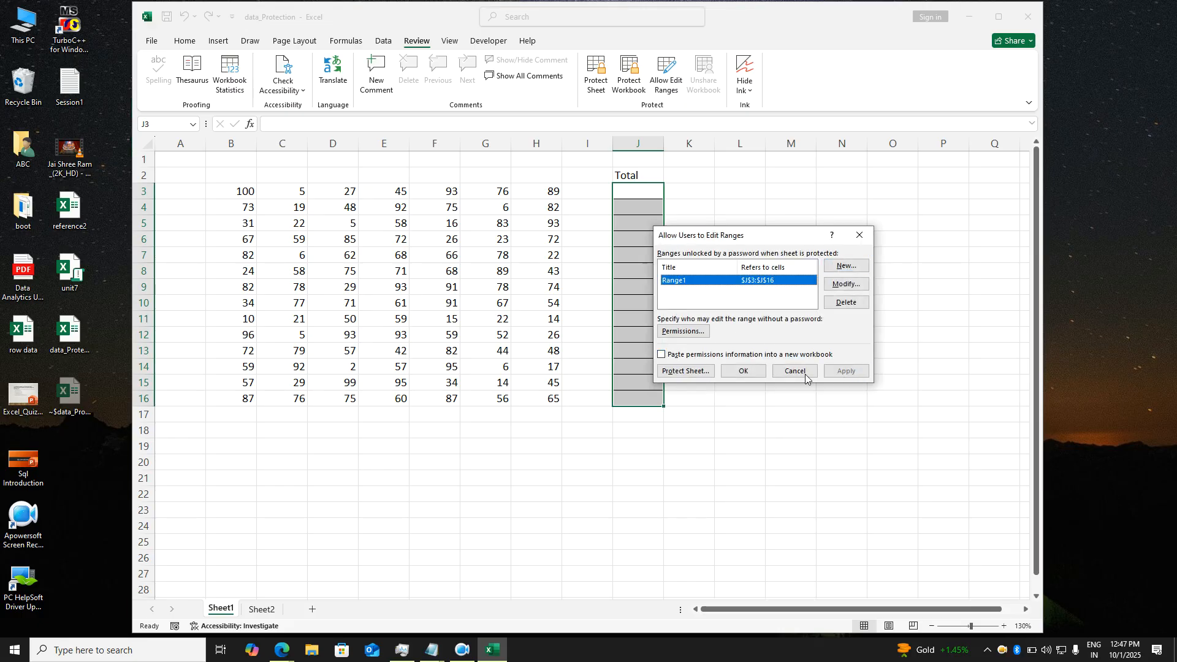
click(749, 372)
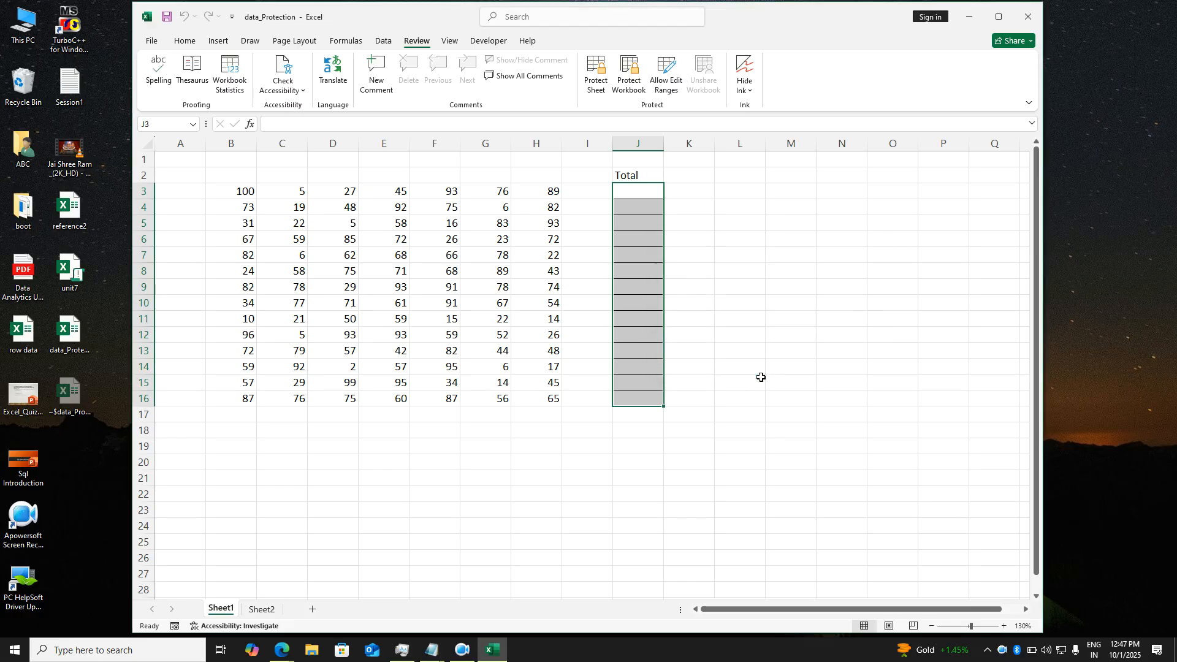
click(758, 370)
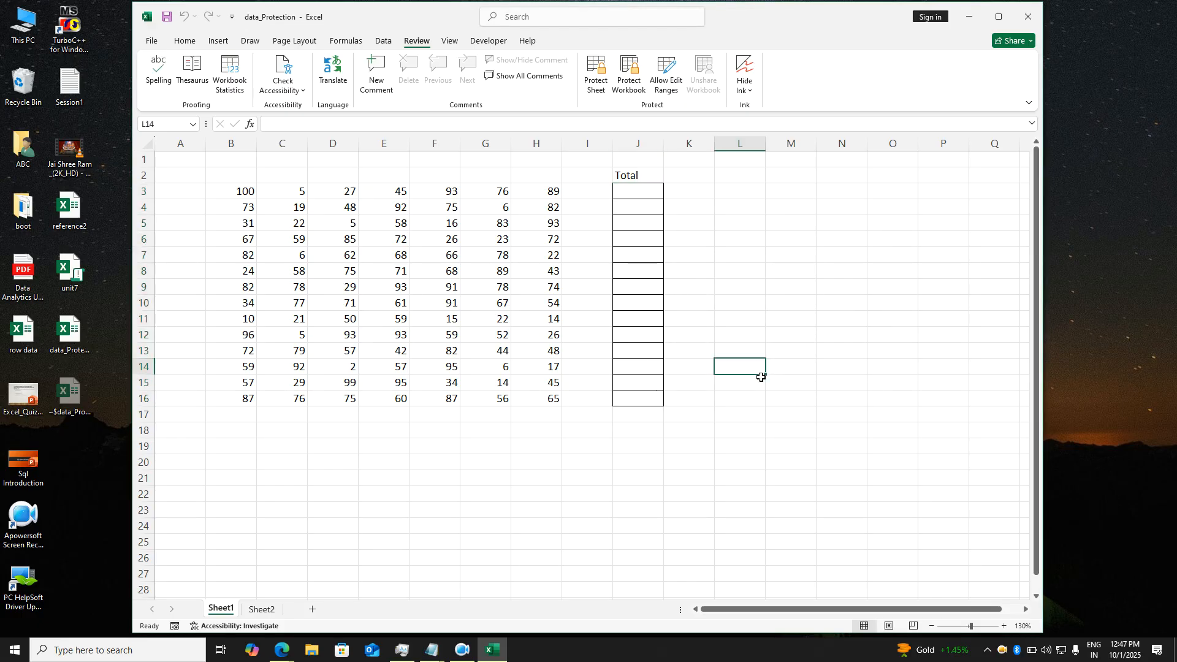
- Protect Sheet1, confirm locked cell L6 refuses edits, then start editing J3
click(598, 79)
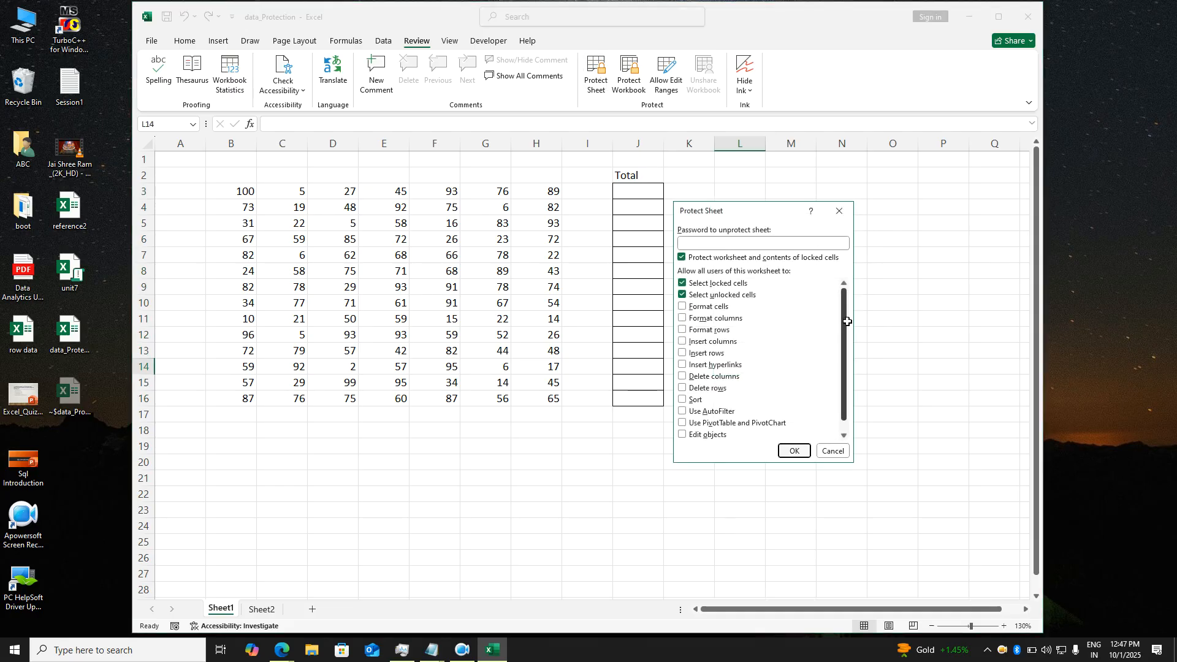
key(Return)
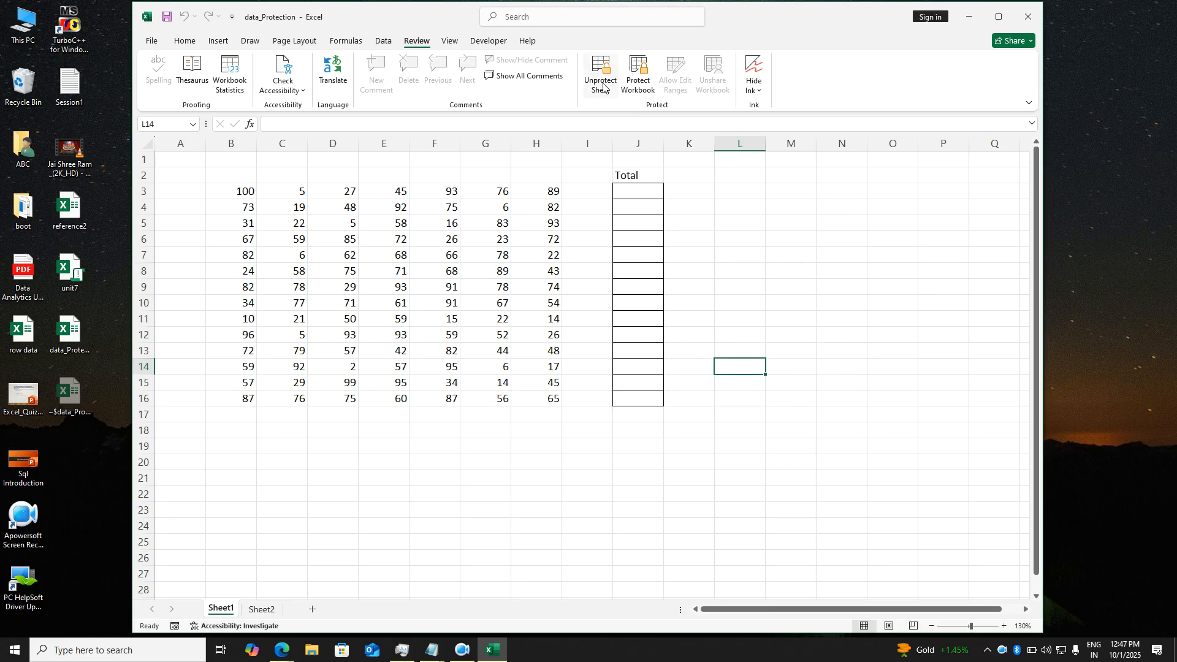
click(747, 240)
double_click(747, 240)
key(Return)
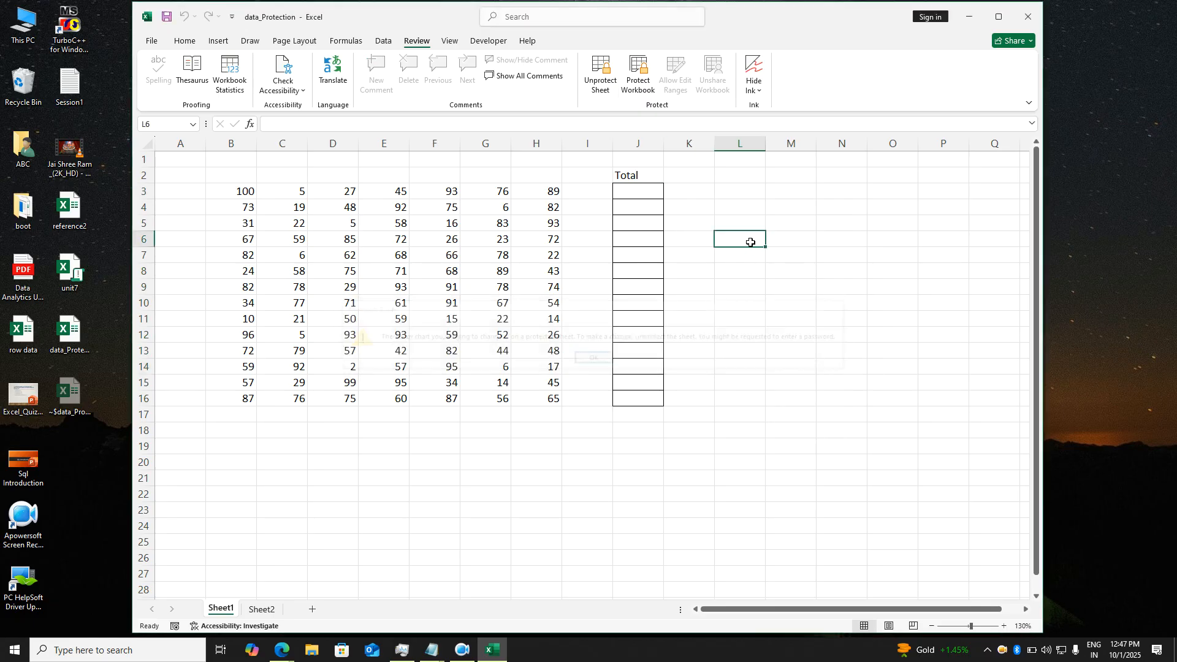
click(643, 197)
double_click(643, 196)
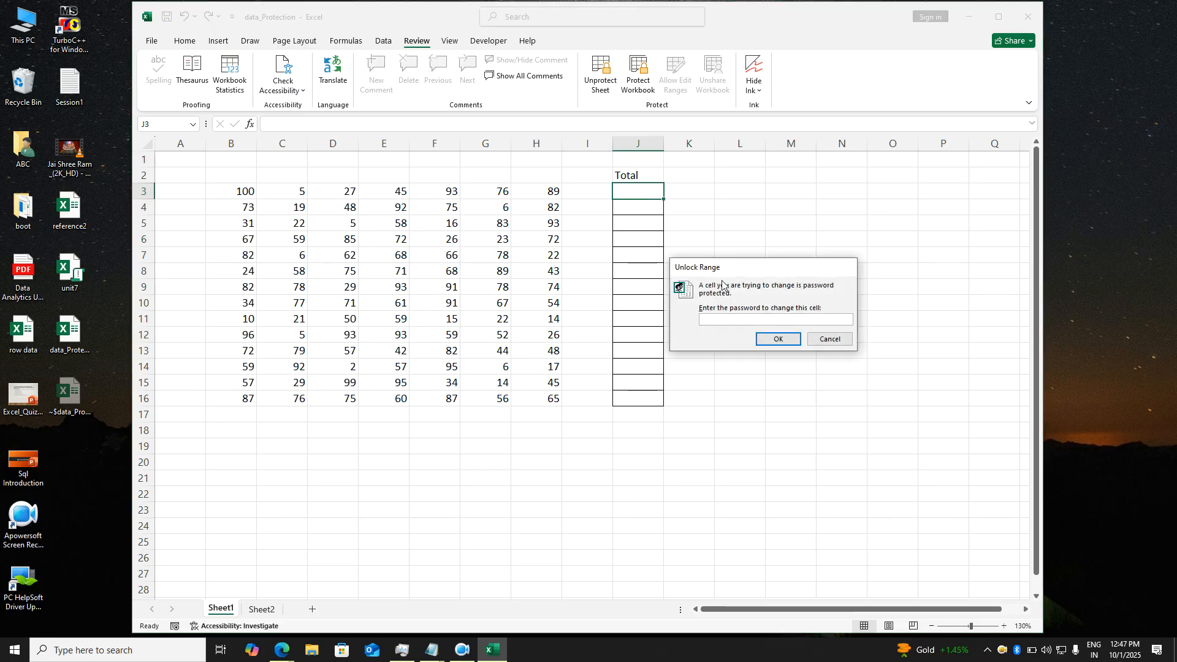
- Unlock J3 with the range password and enter =SUM(B3:H3) there
text(1)
key(Return)
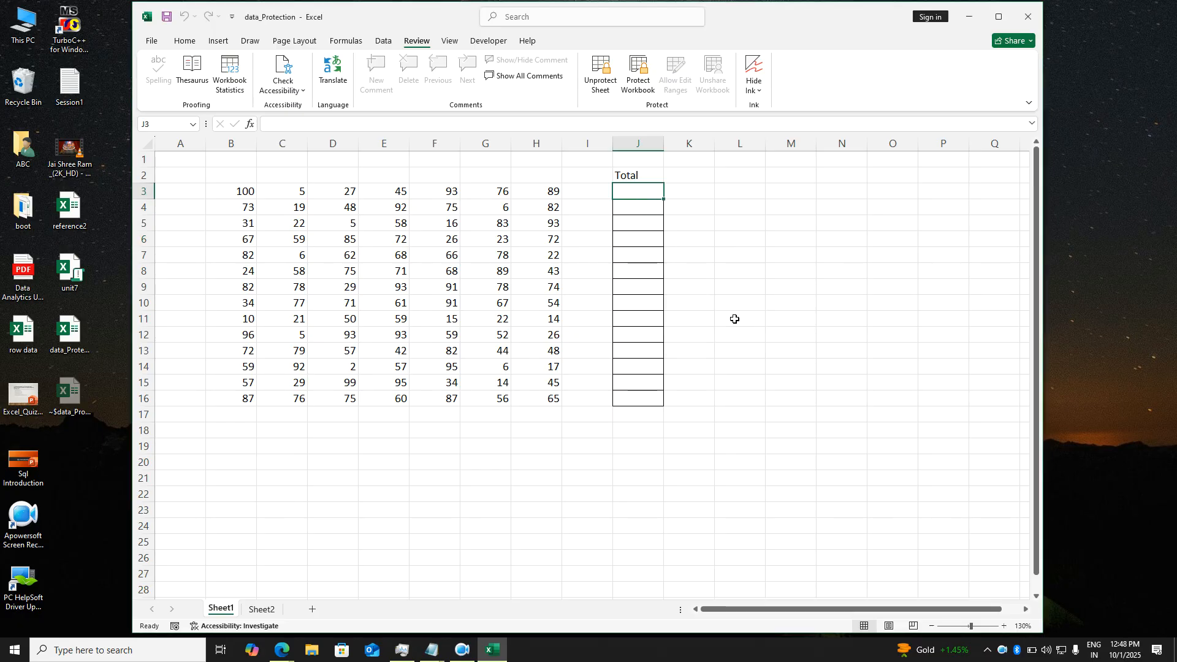
text(=sum()
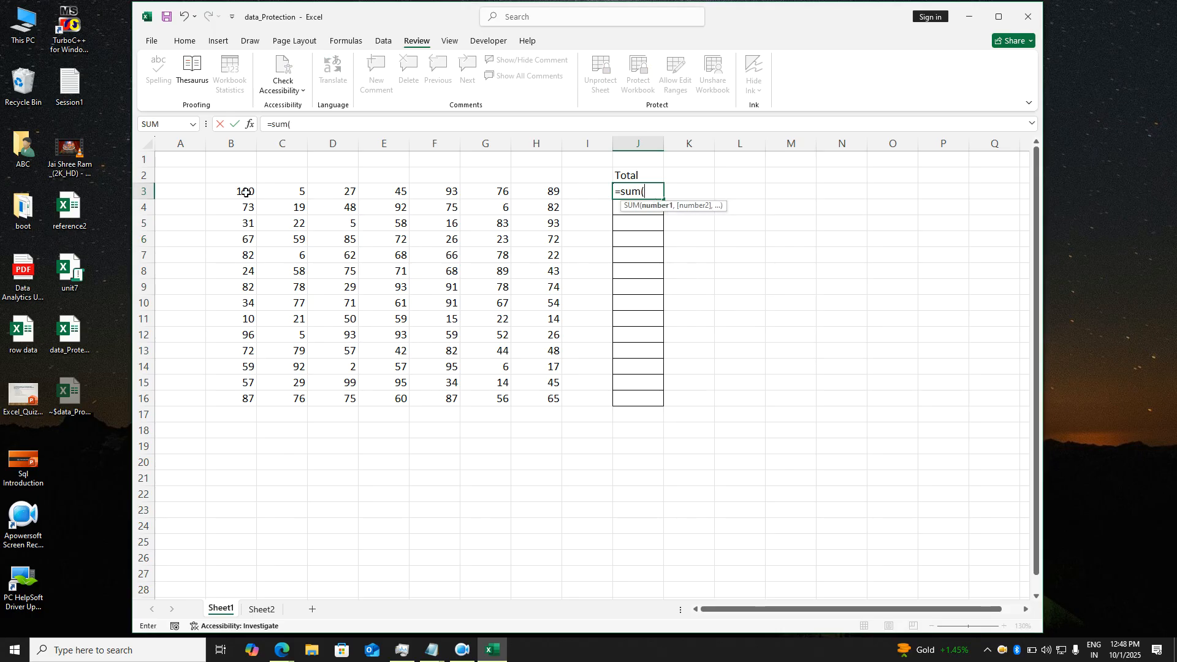
drag(245, 191, 534, 194)
key(Return)
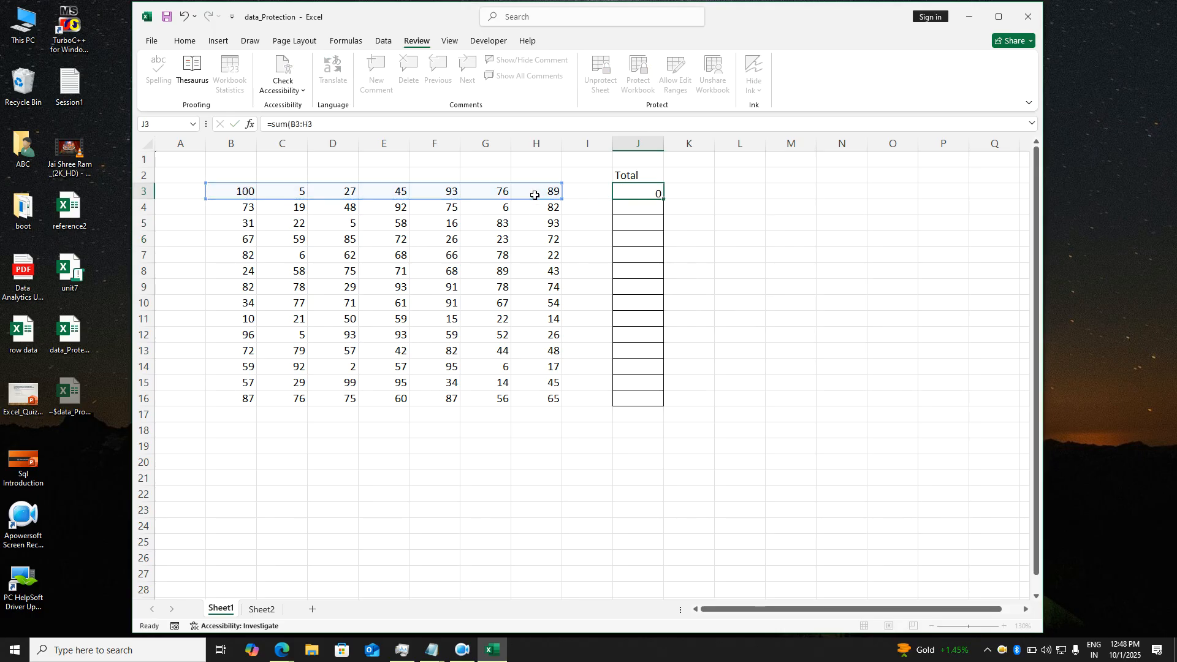
- Fill the row-sum formula down J3:J16, giving totals from 435 to 506
click(652, 193)
drag(669, 202, 670, 407)
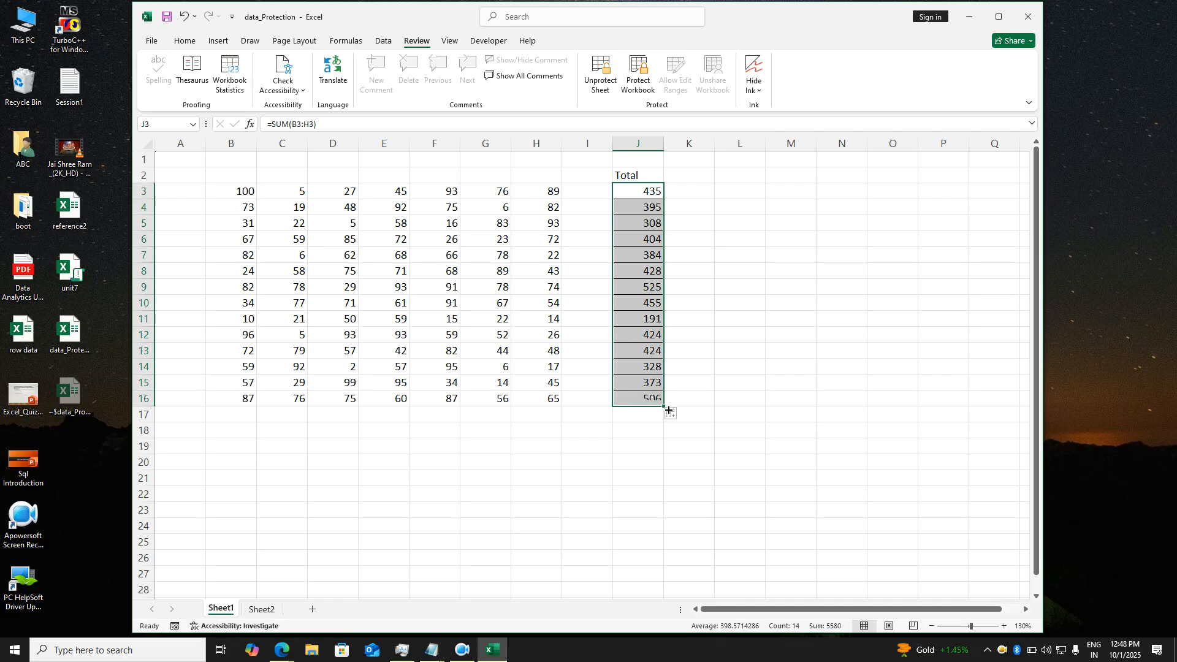
click(699, 402)
click(555, 371)
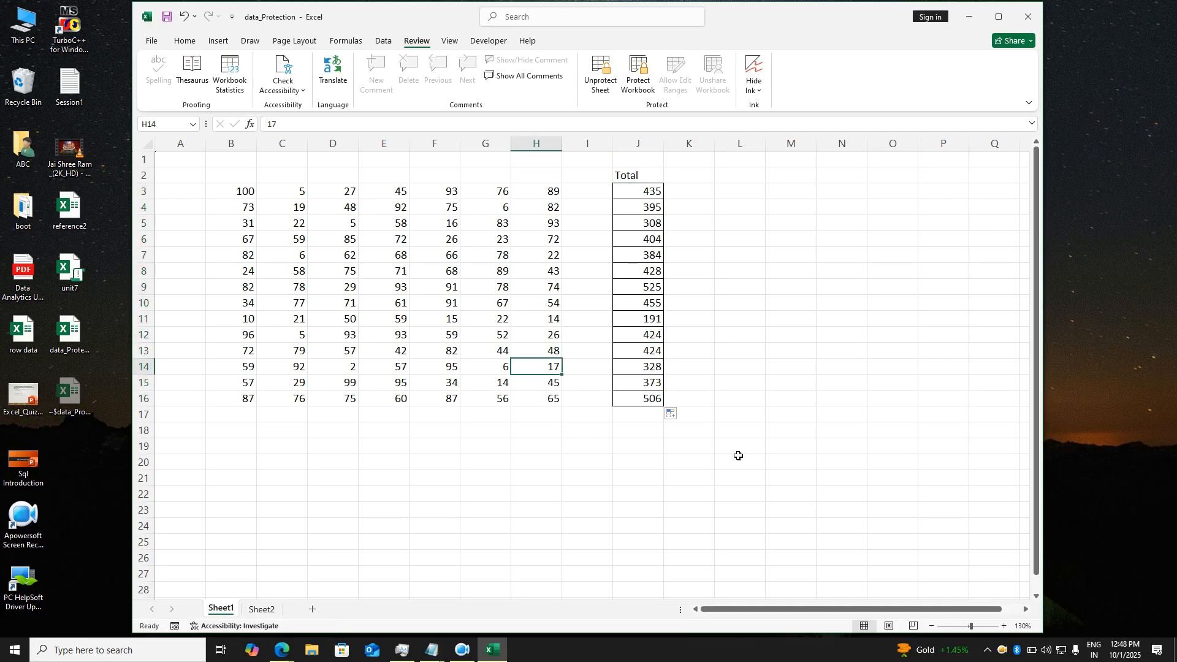
- Dismiss the locked-cell warning at H14 and close data_Protection.xlsx with Don't Save
key(Delete)
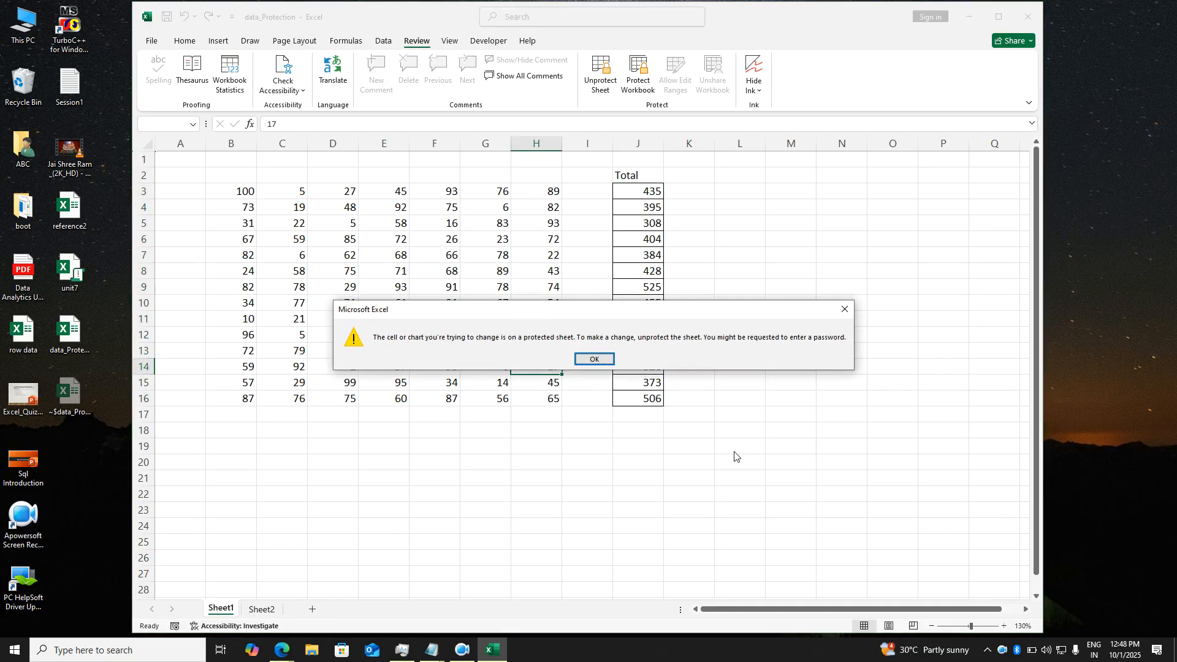
key(Return)
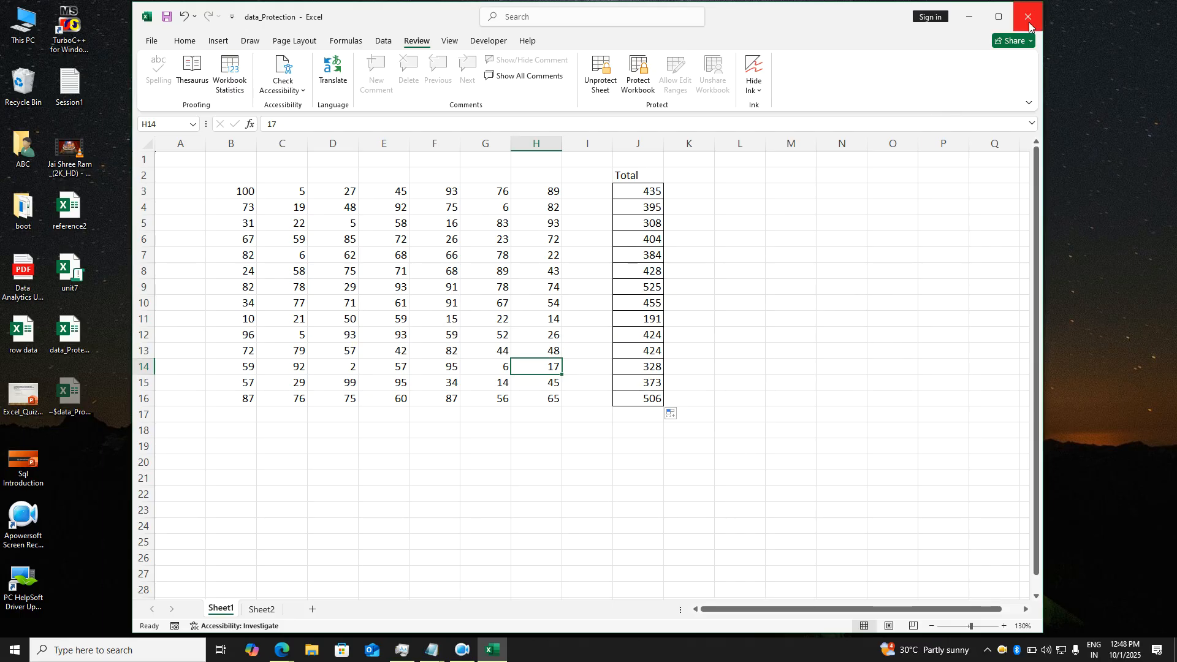
click(761, 207)
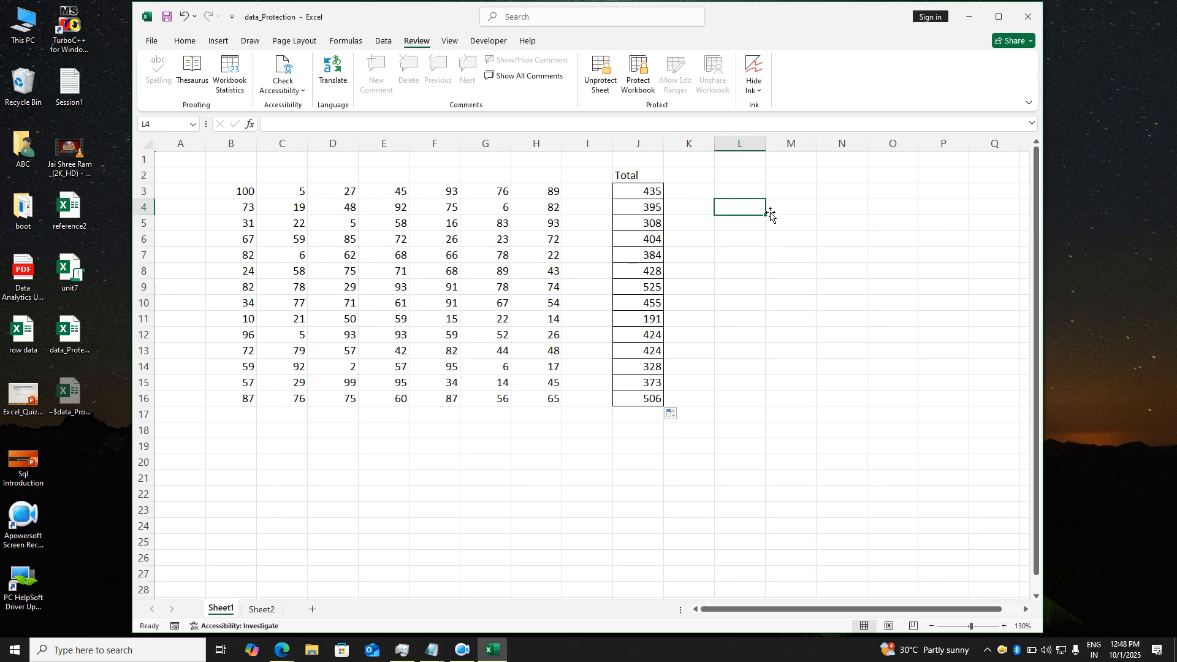
click(1028, 17)
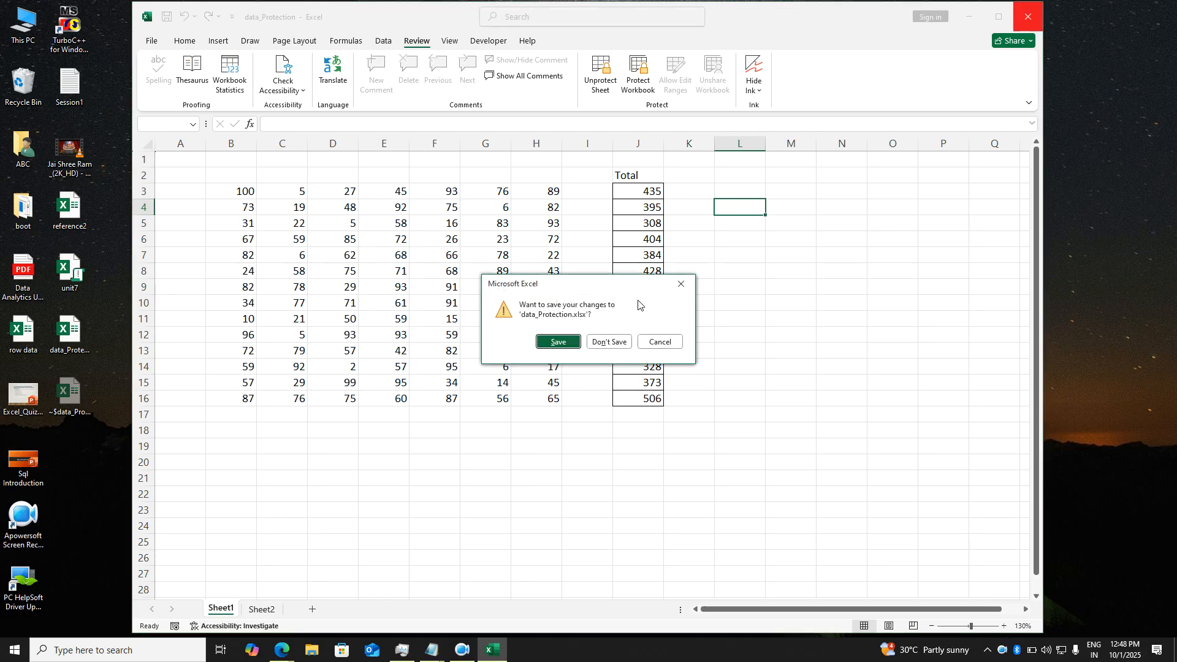
click(611, 342)
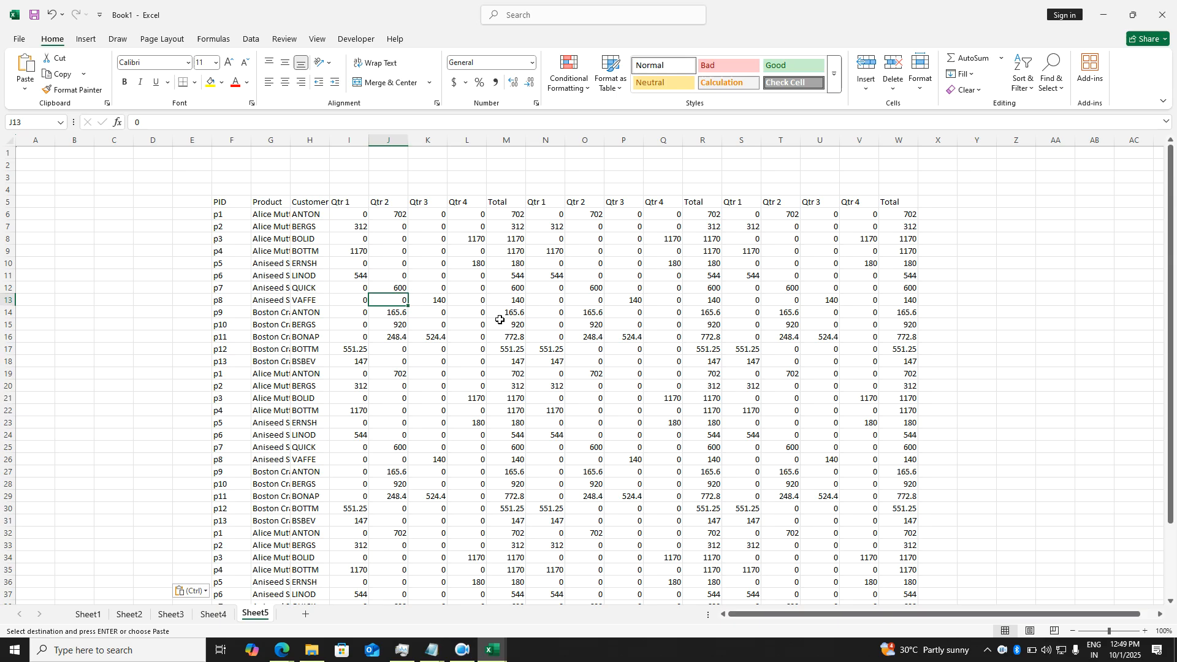
- Switch to Book1, dismiss Paste Options, and show Sheet1's PID, Product, Customer and quarterly table
key(ctrl+v)
key(ctrl)
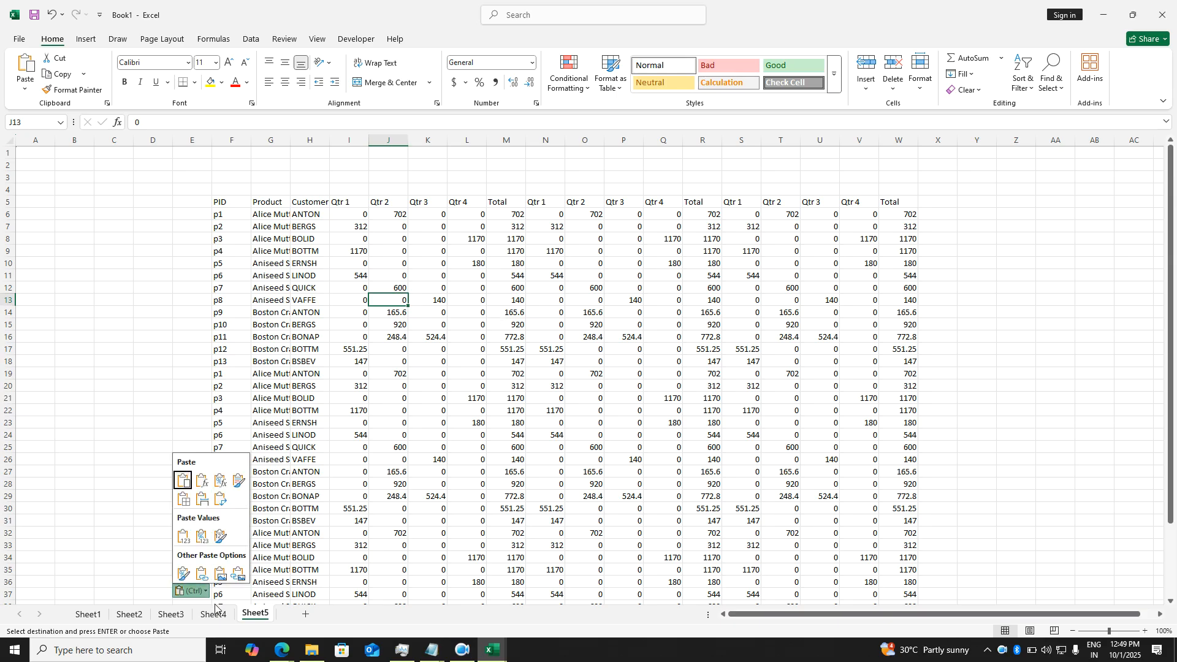
key(Escape)
click(467, 348)
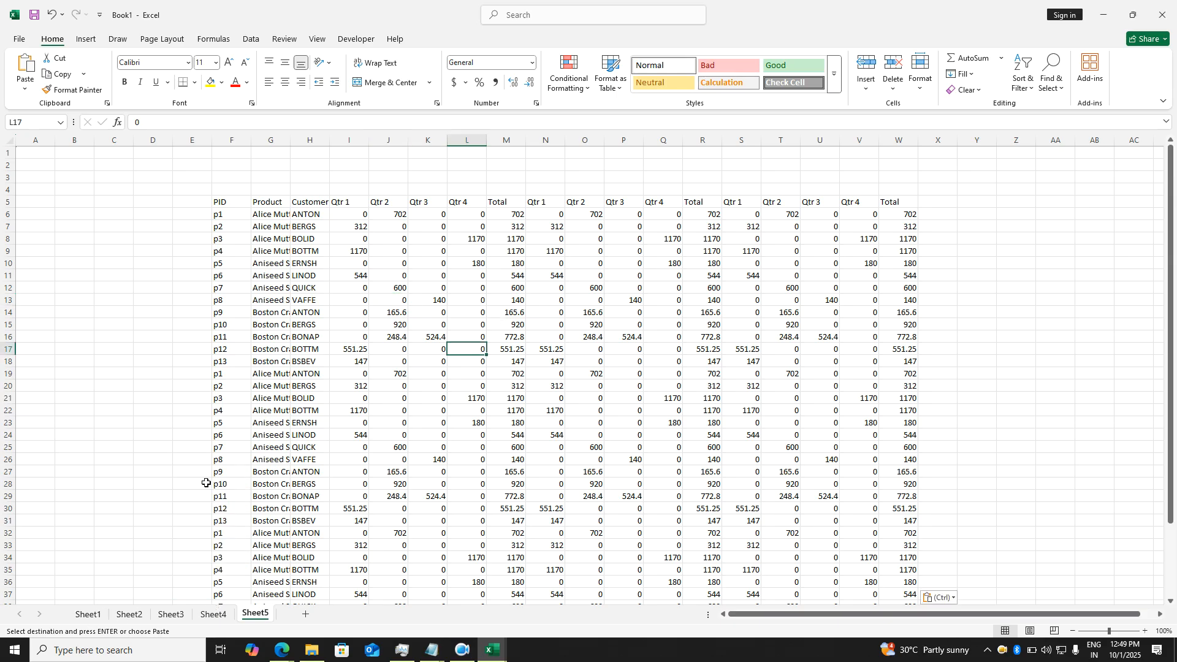
click(88, 614)
click(486, 400)
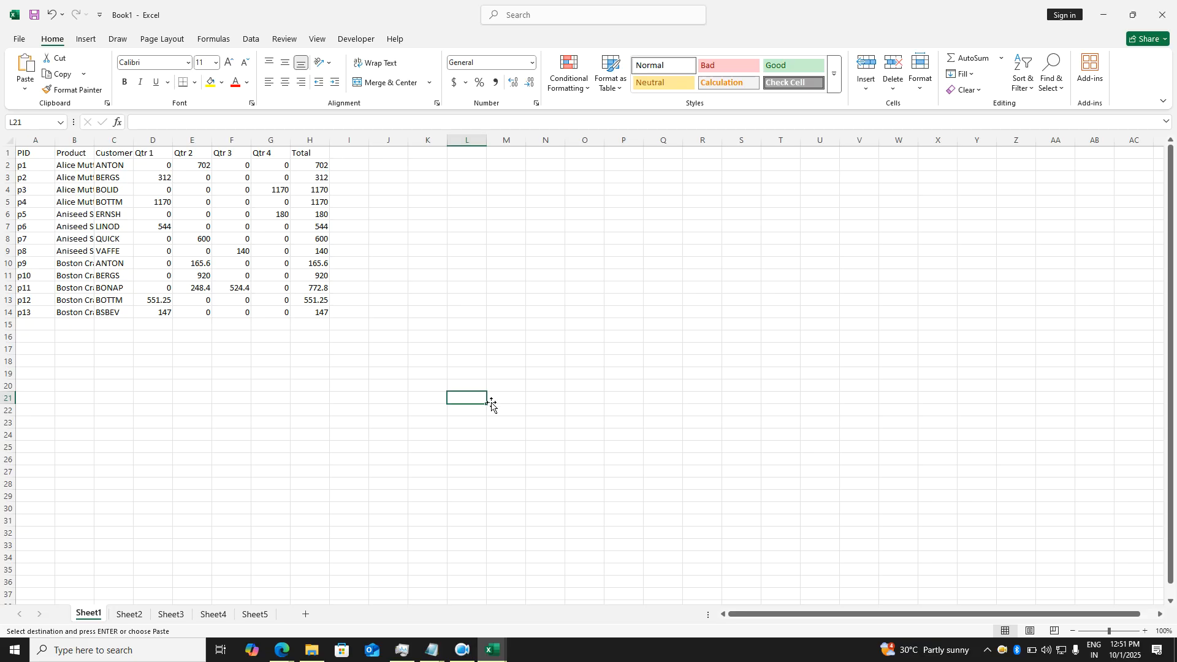
click(665, 364)
scroll(665, 368, up, 3)
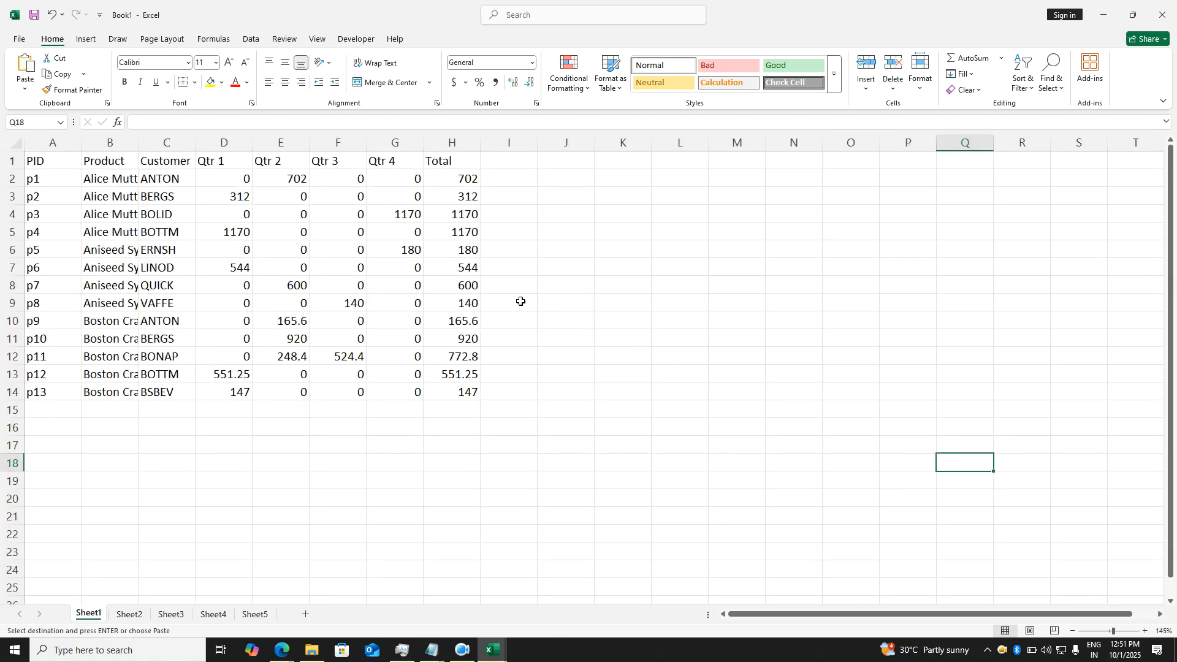
click(444, 290)
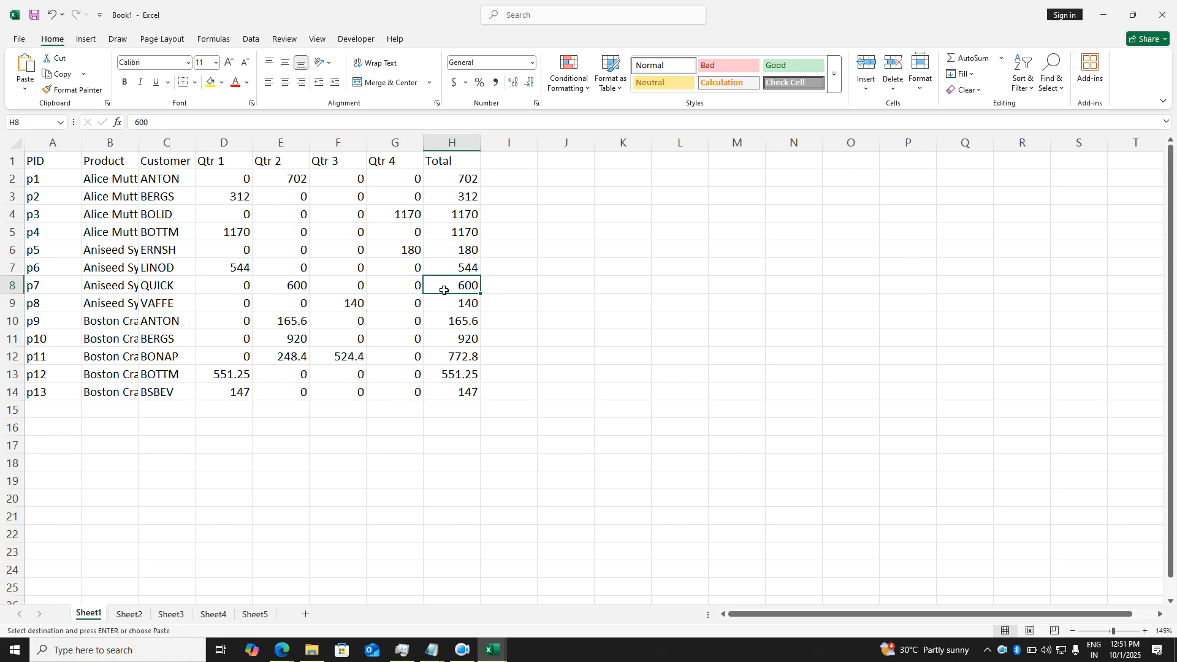
click(348, 274)
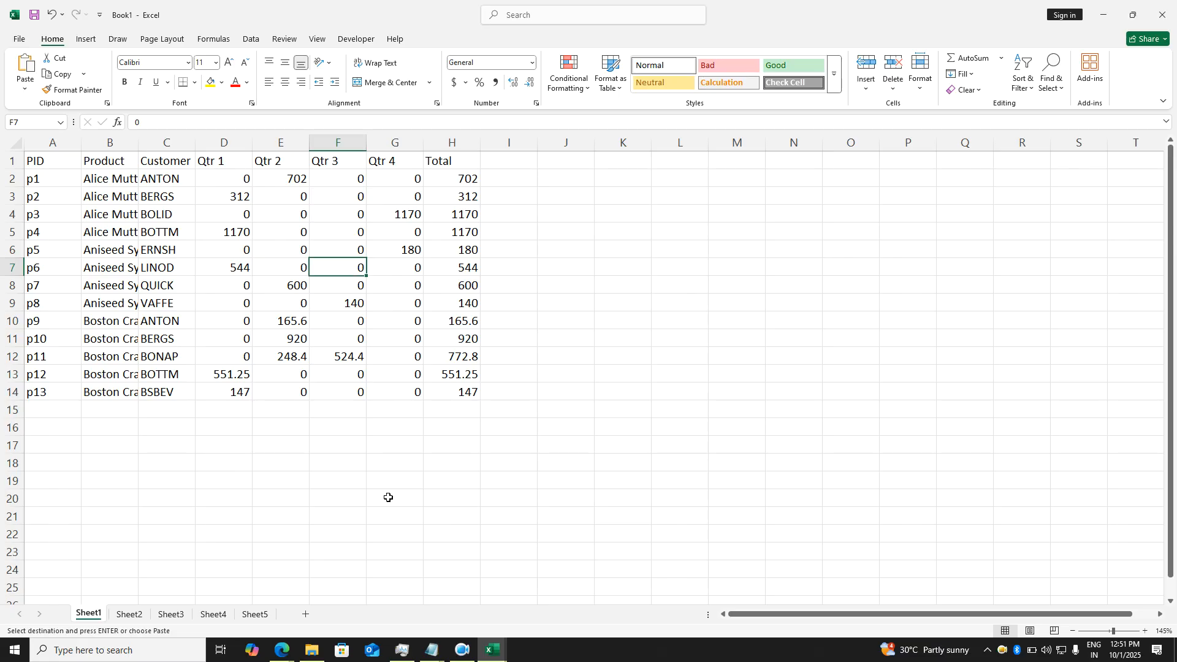
click(255, 614)
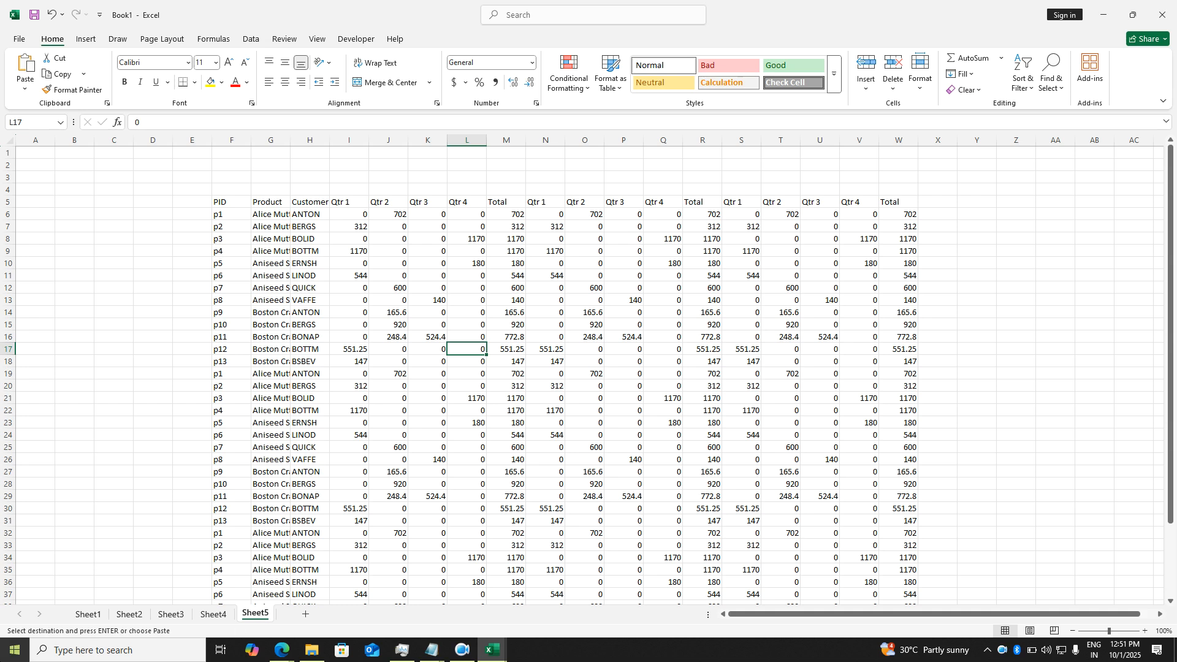
click(87, 615)
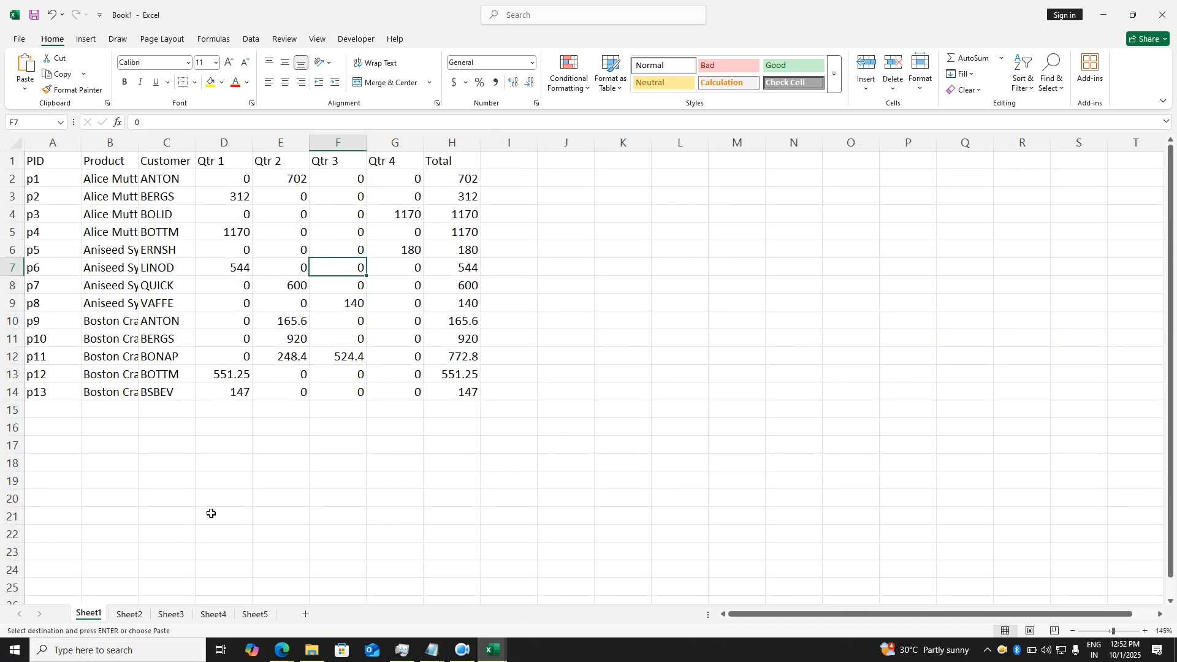
click(215, 517)
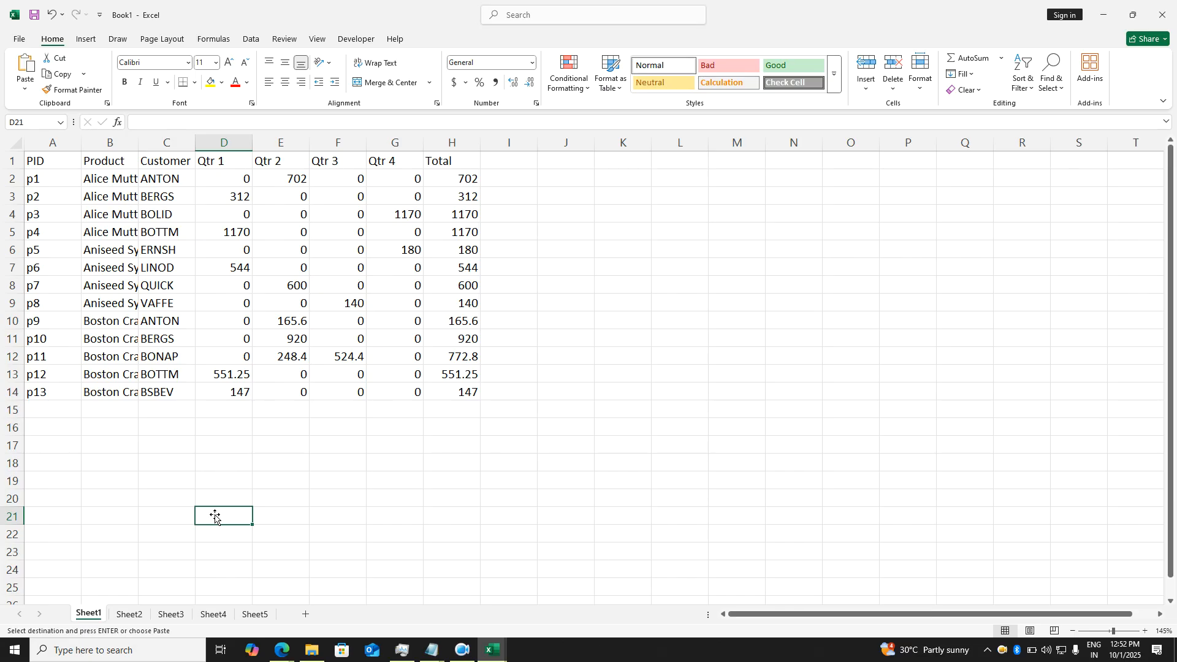
click(234, 305)
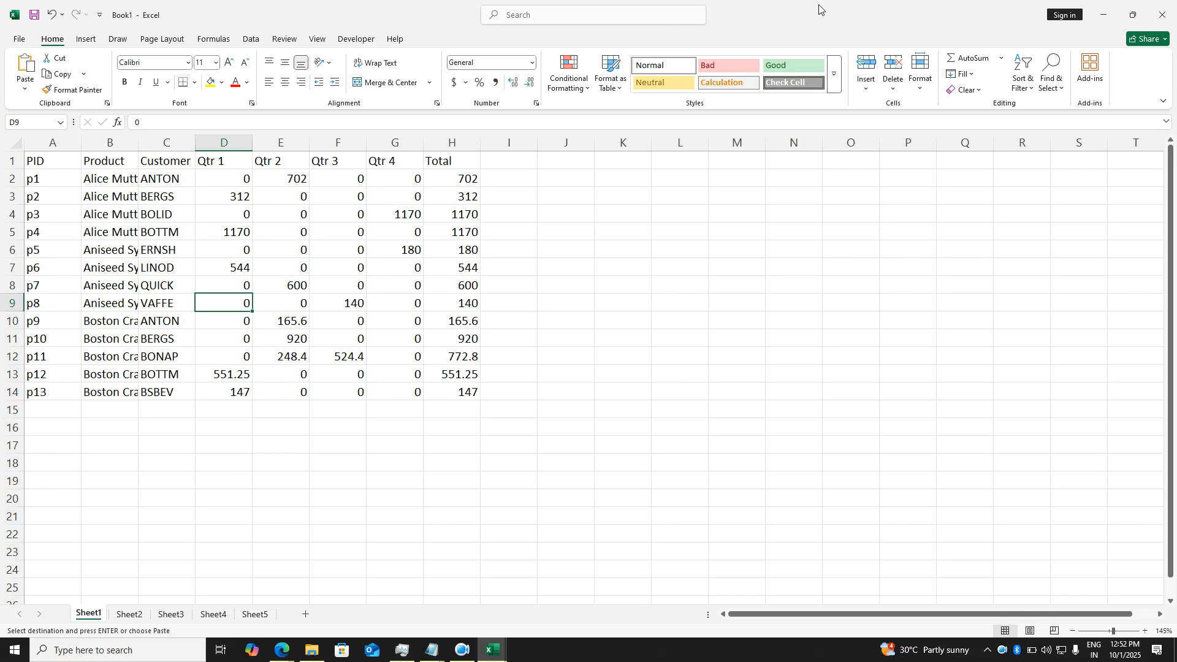
- Restore the Book1 window to a smaller size and show the Developer tab
drag(824, 10, 693, 21)
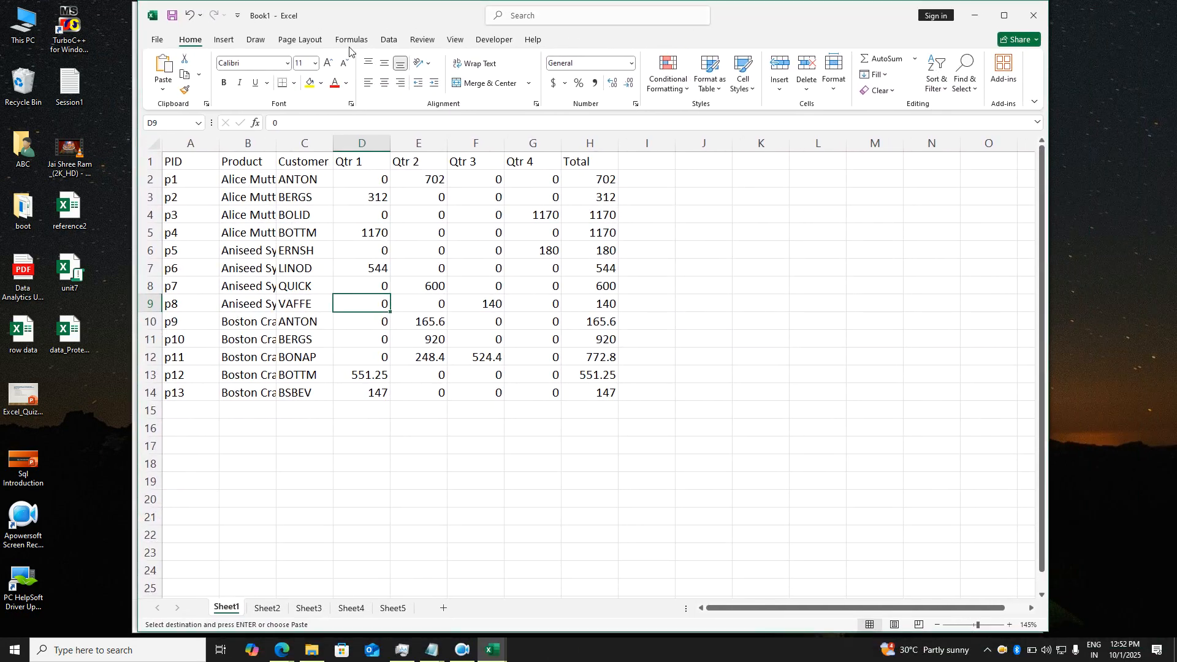
click(491, 42)
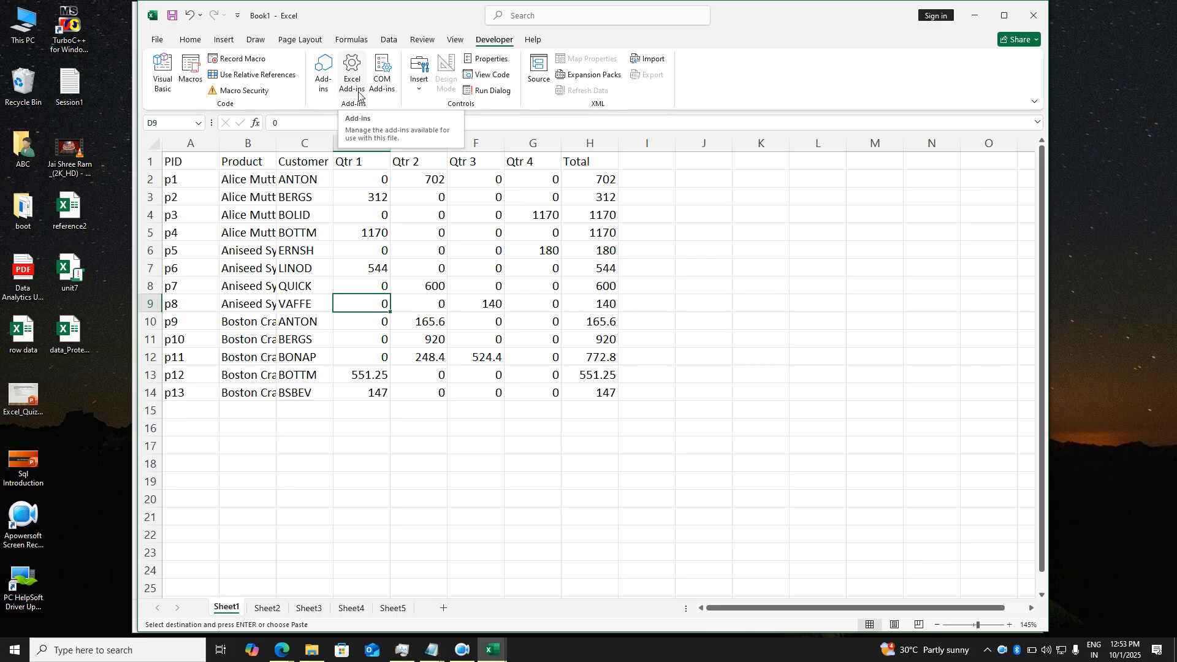
- In Excel Options > Customize Ribbon, toggle Developer off and back on, then confirm with OK
click(159, 41)
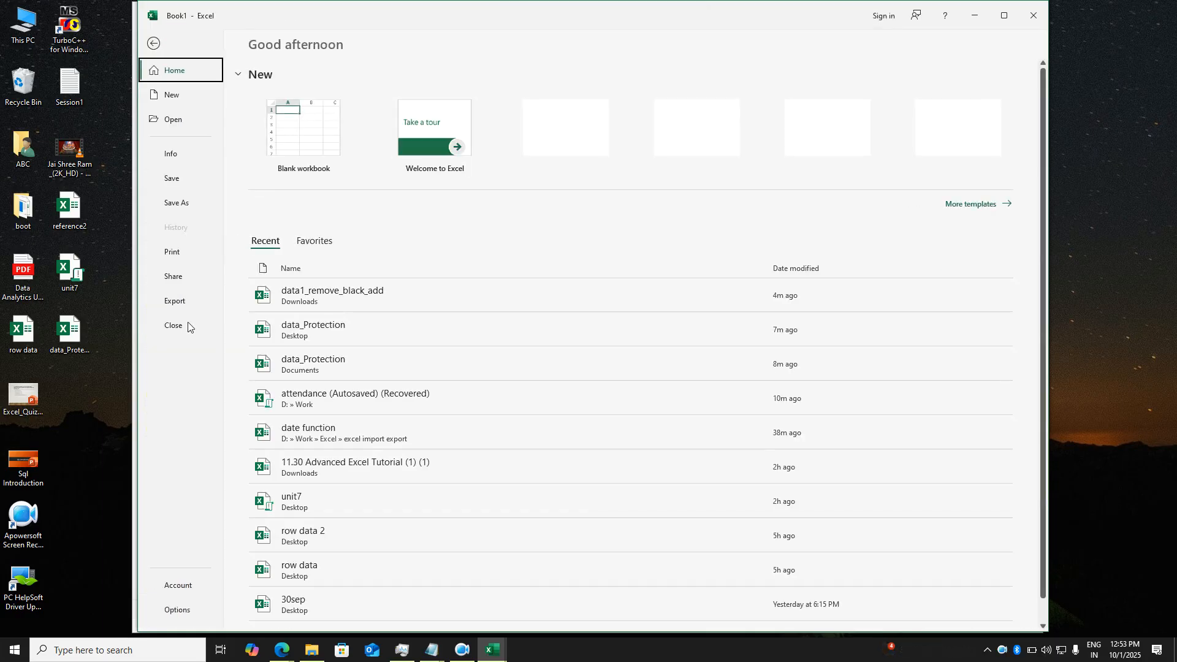
click(177, 610)
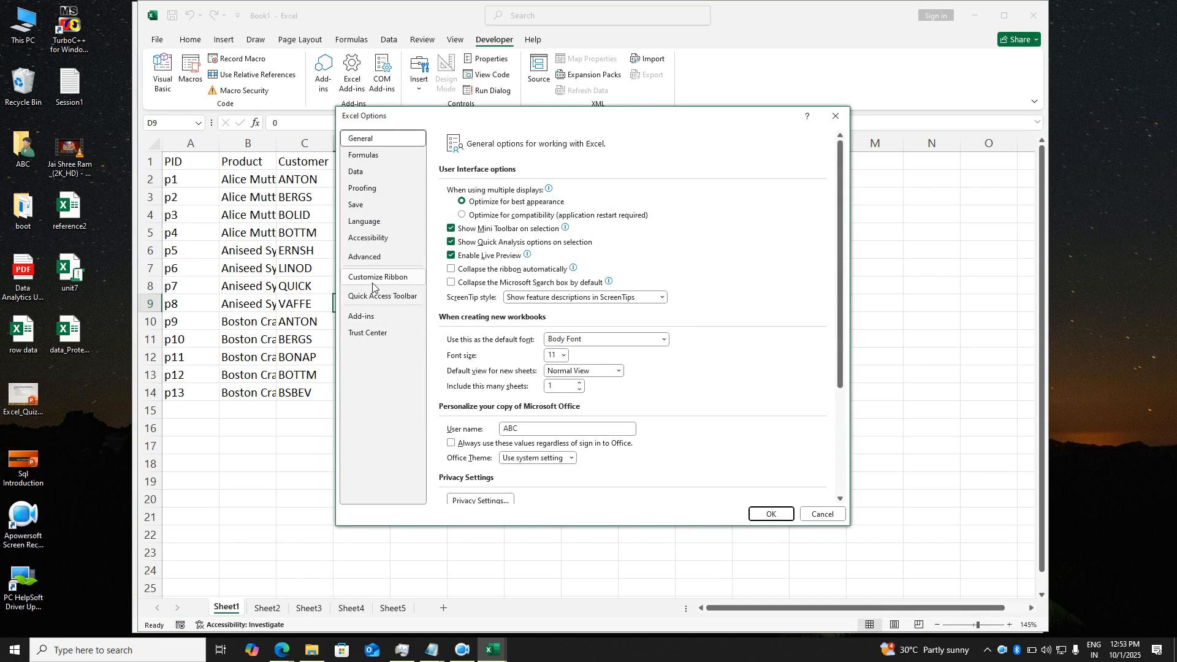
click(372, 284)
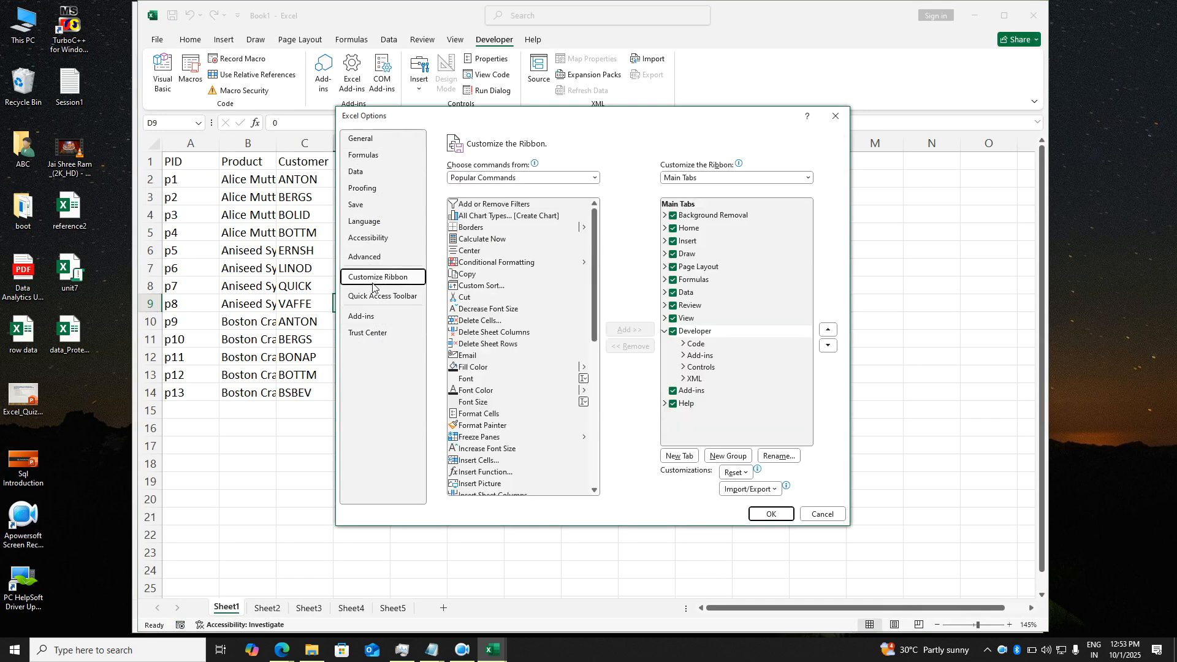
click(681, 331)
click(673, 332)
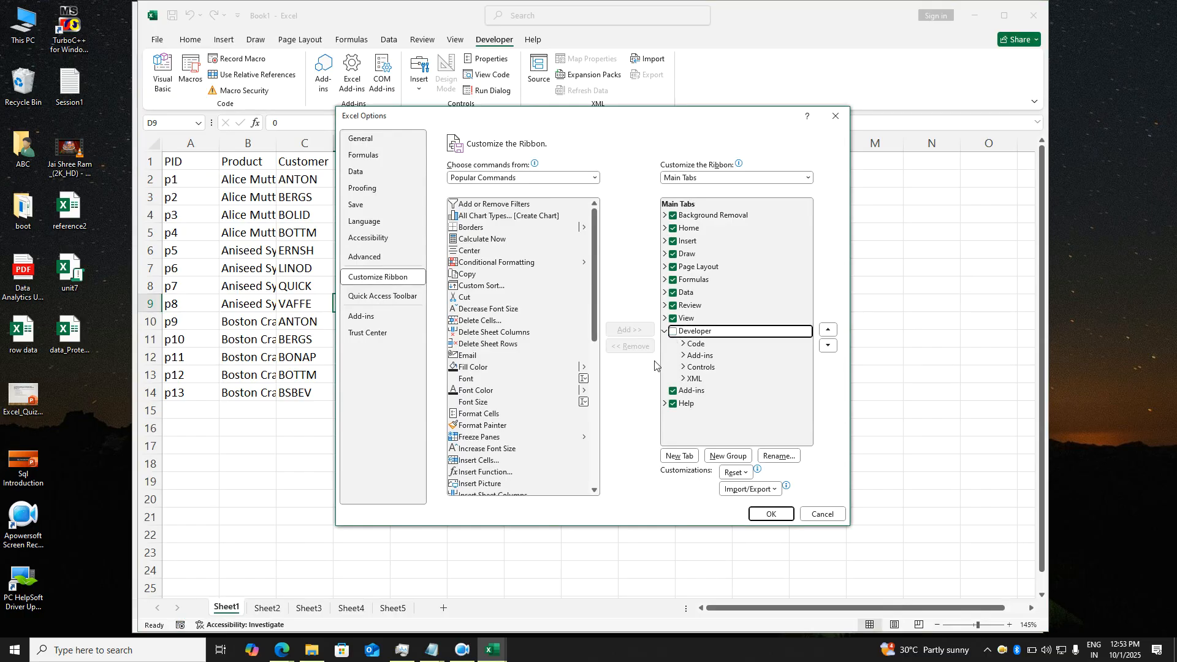
click(673, 332)
click(767, 515)
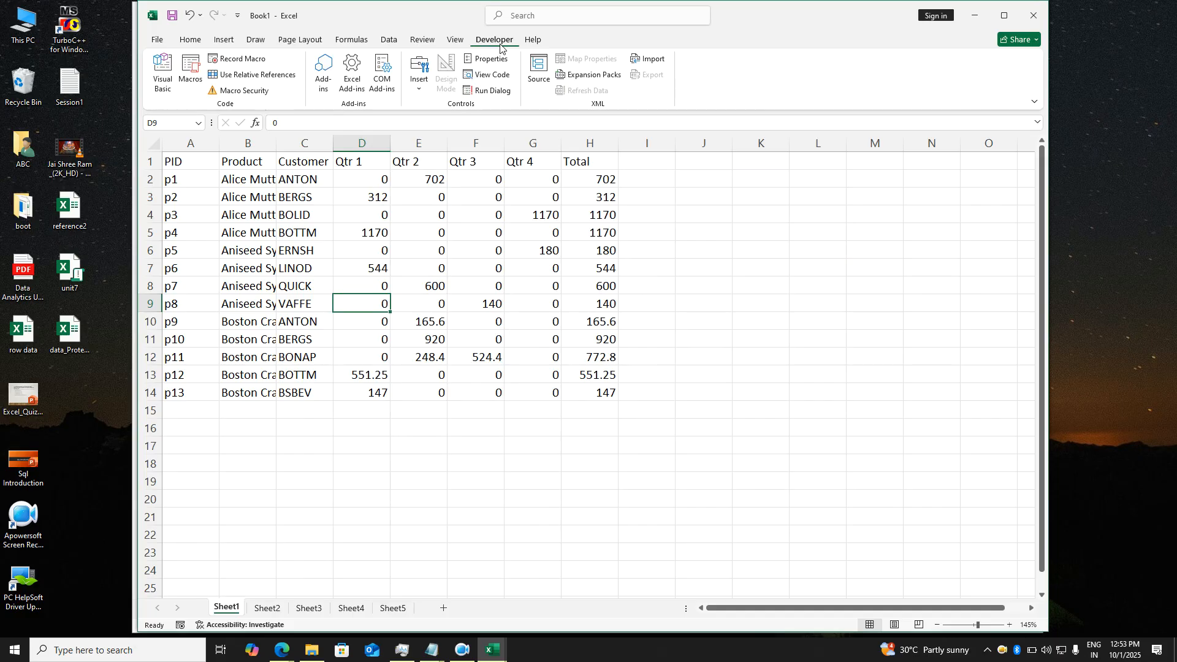
click(258, 92)
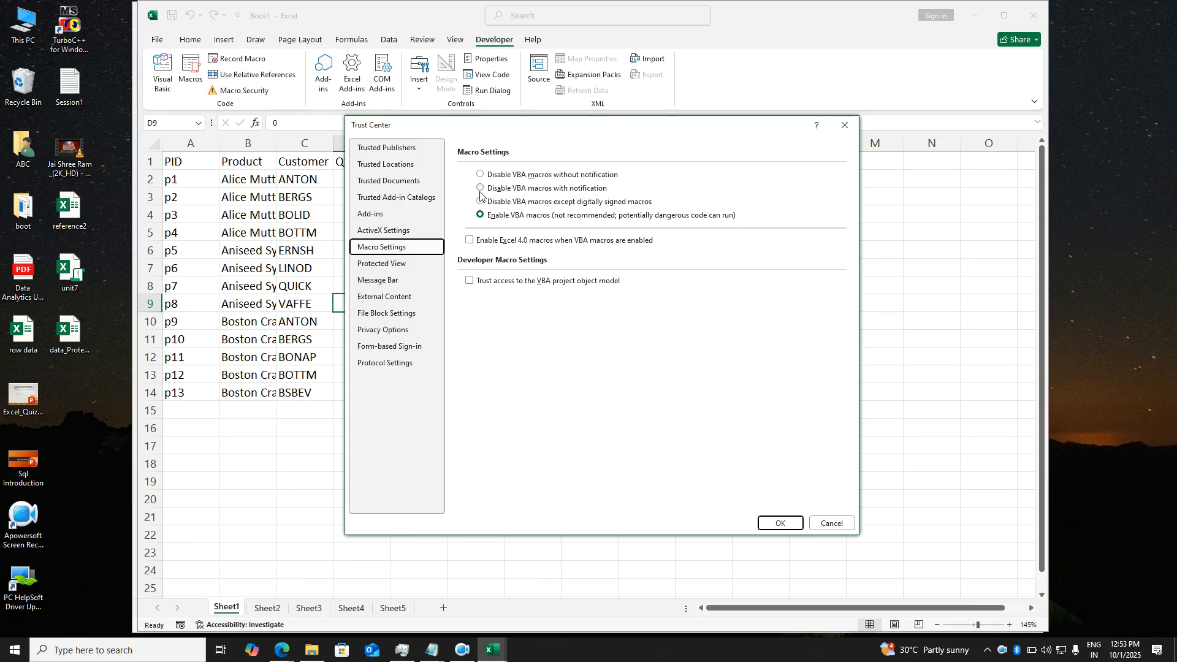
click(772, 525)
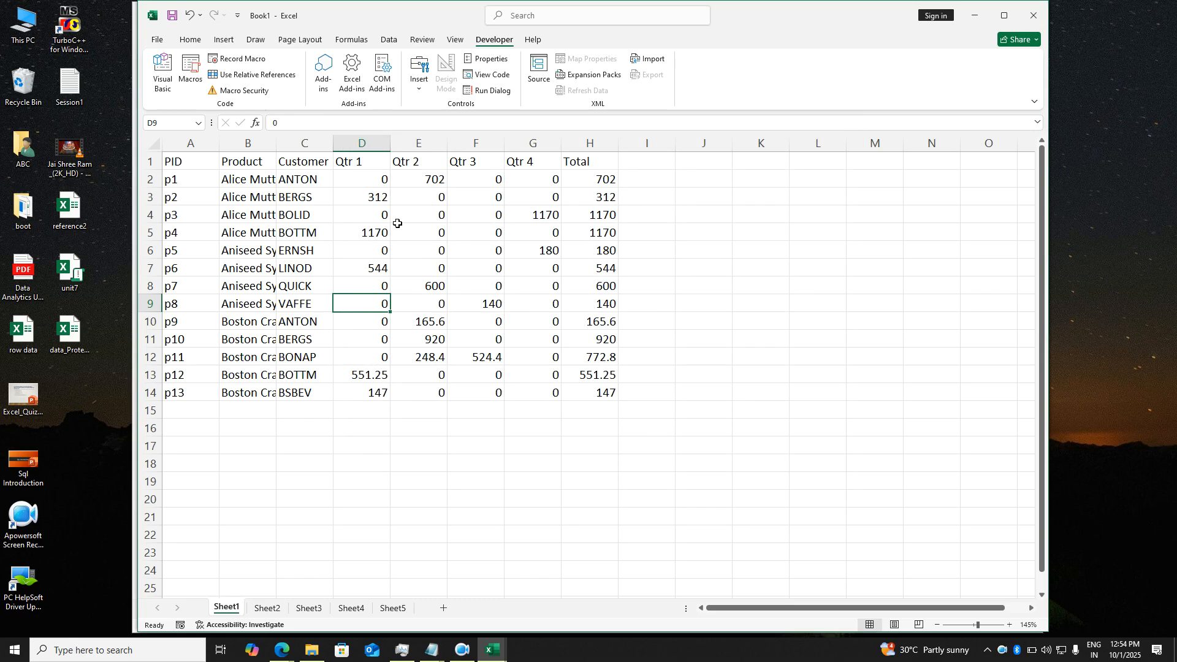
- From cell A1, enable Use Relative References after checking Sheet5's first data block
click(200, 165)
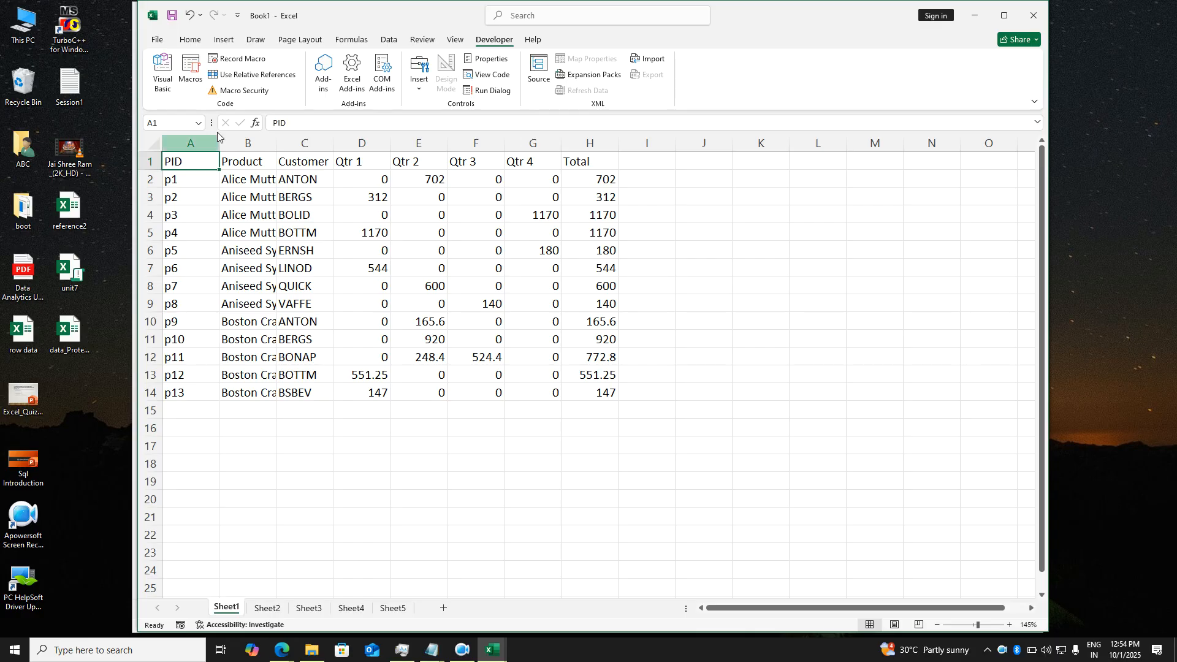
click(248, 76)
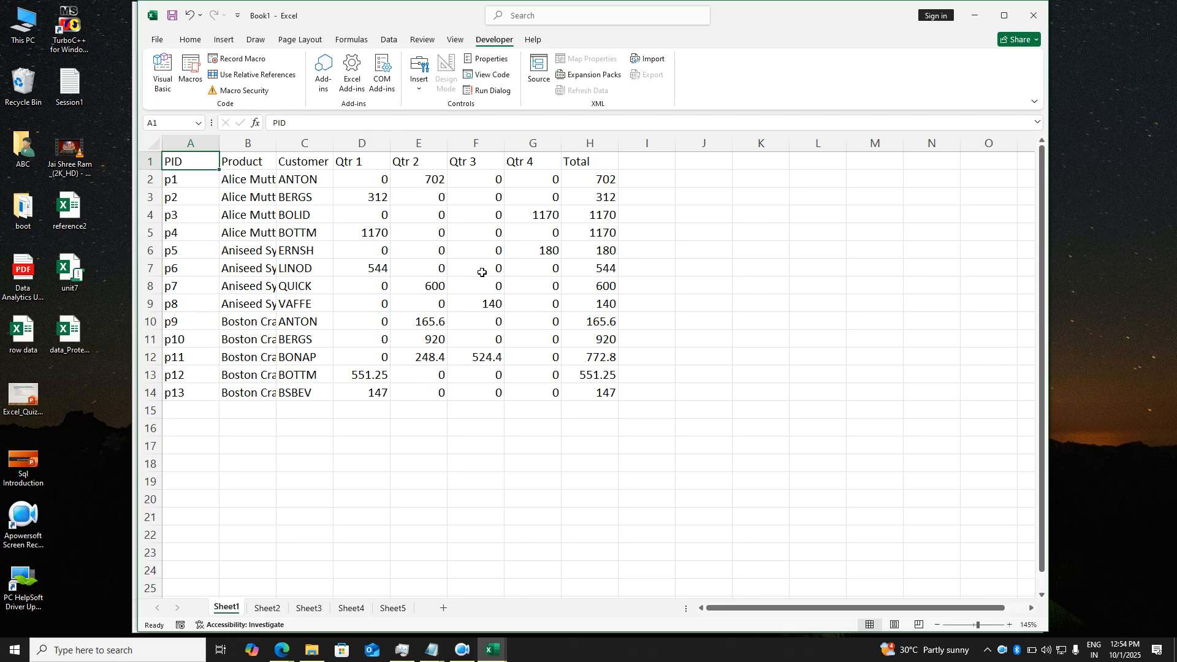
click(395, 608)
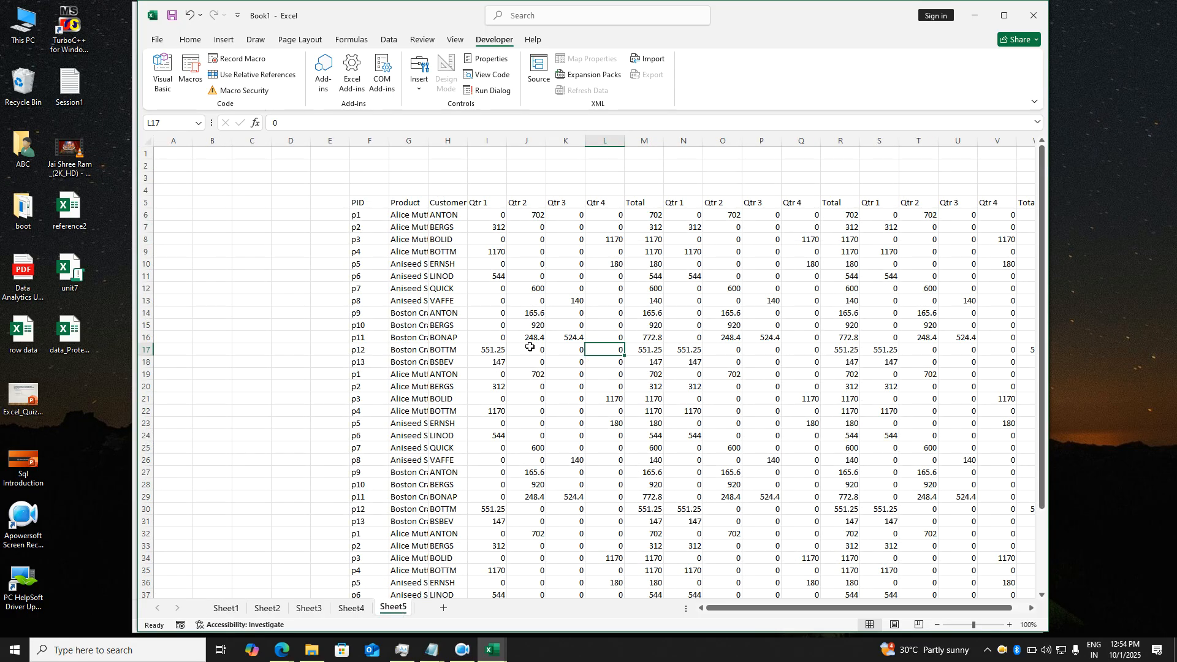
click(362, 205)
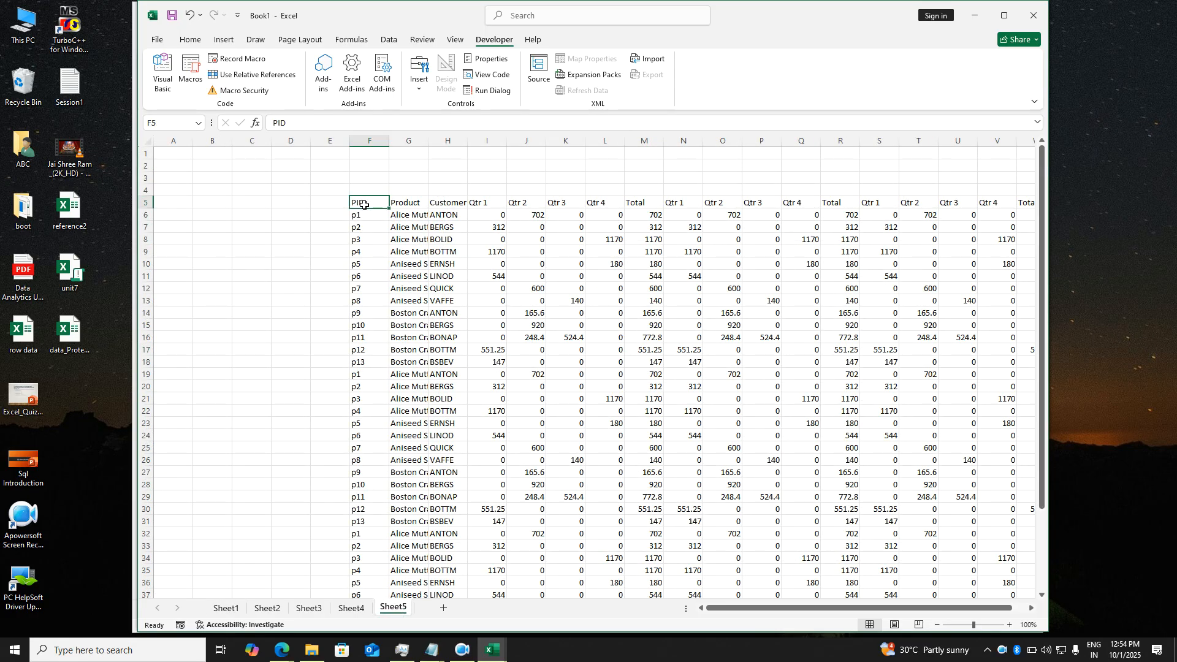
drag(172, 157, 435, 451)
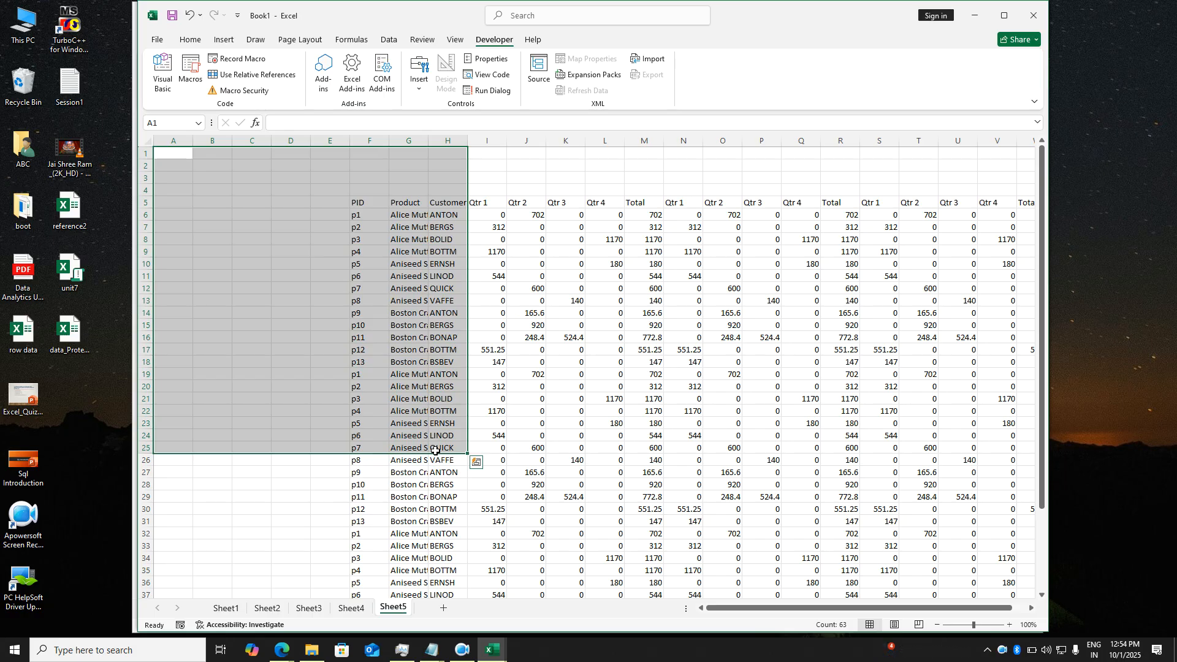
click(226, 608)
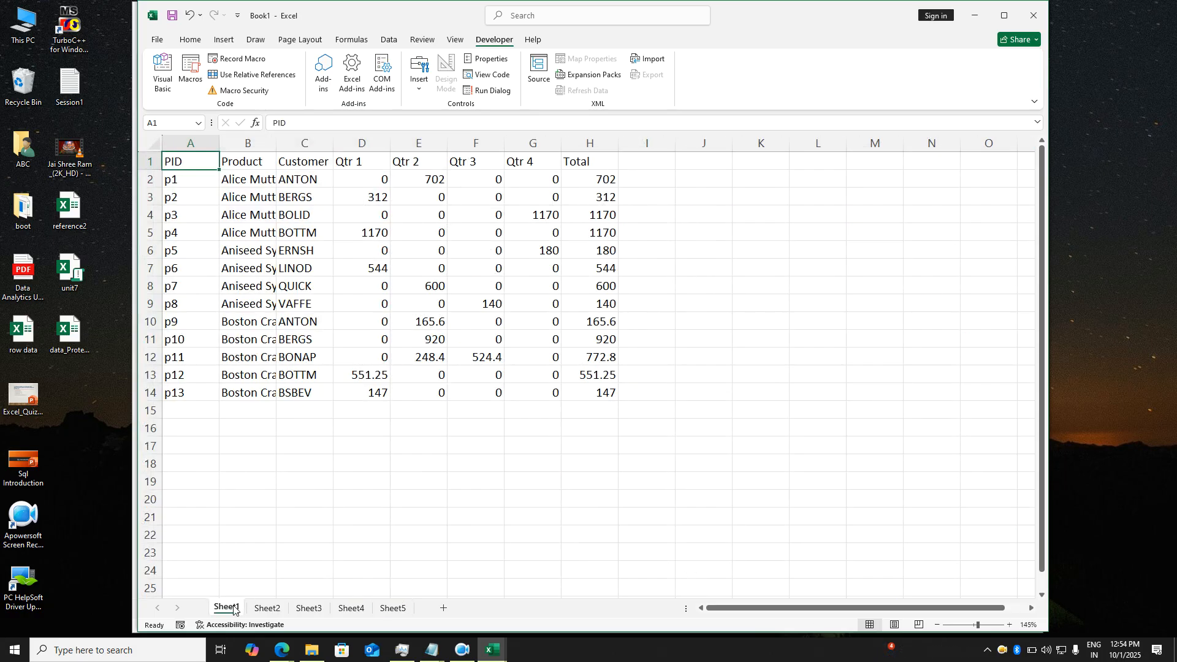
click(270, 76)
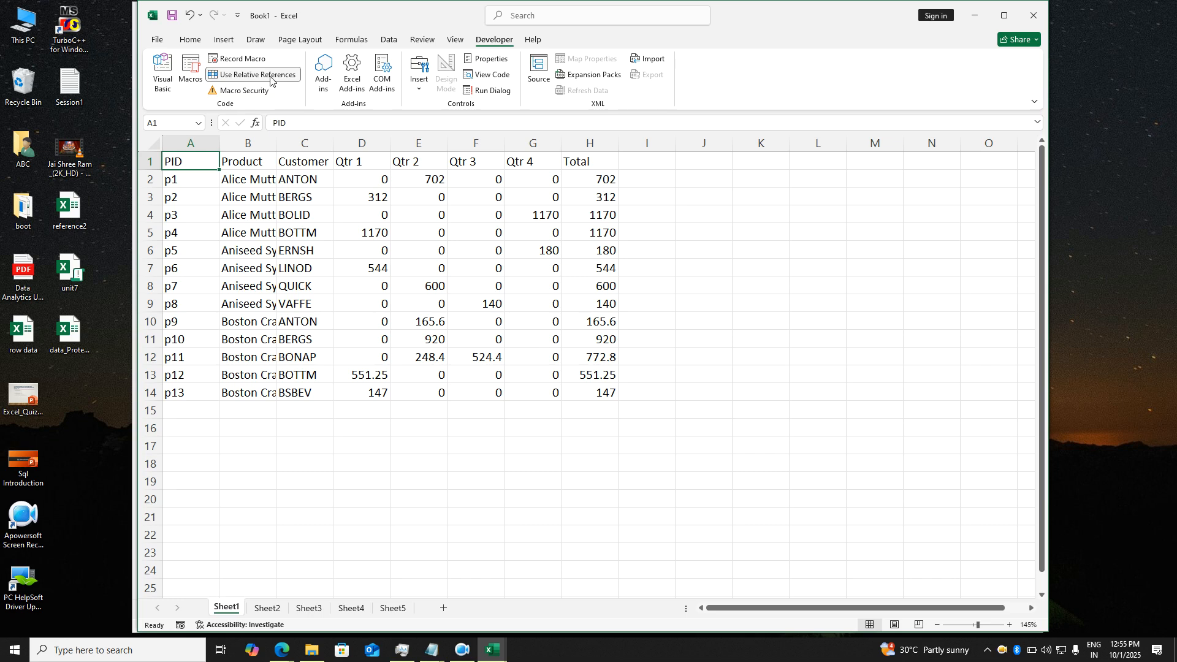
- Start recording Macro1 in this workbook with shortcut Ctrl+Shift+A, then select the header row
click(240, 59)
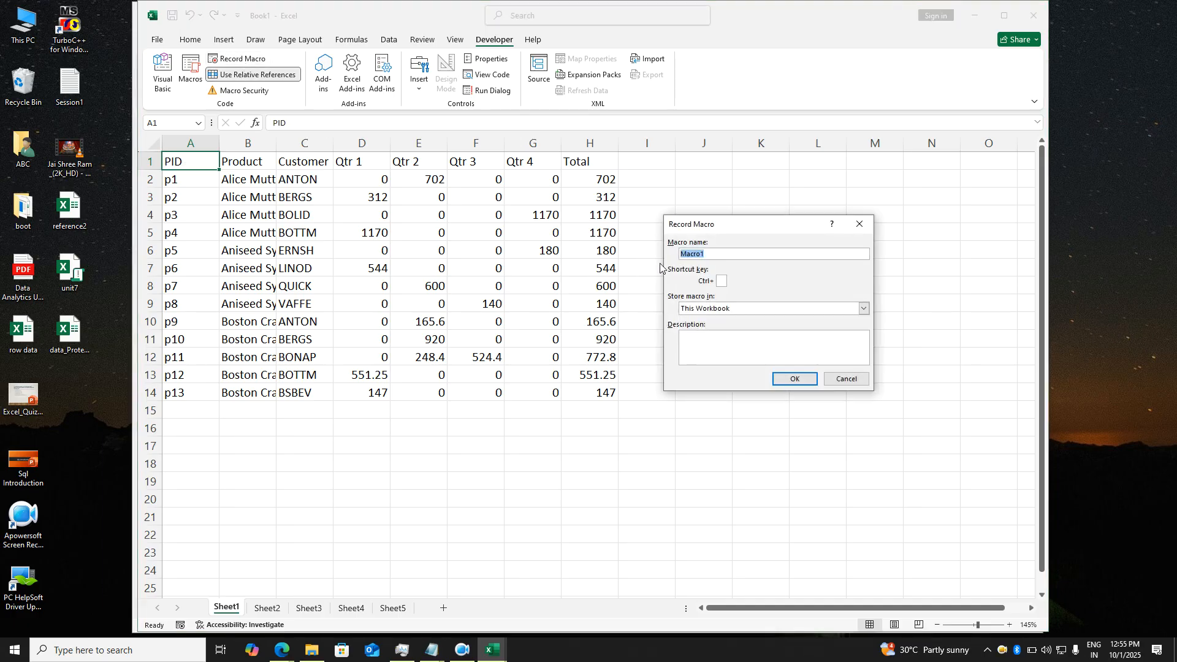
click(726, 260)
text(A)
click(799, 380)
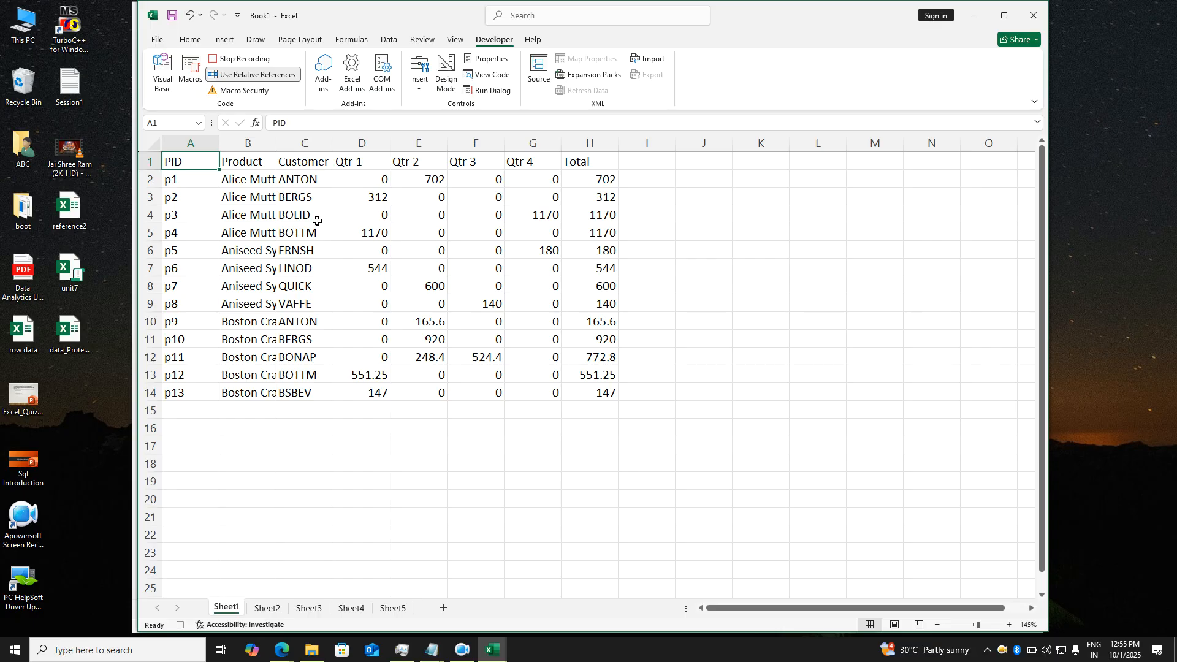
key(ctrl+shift+Right)
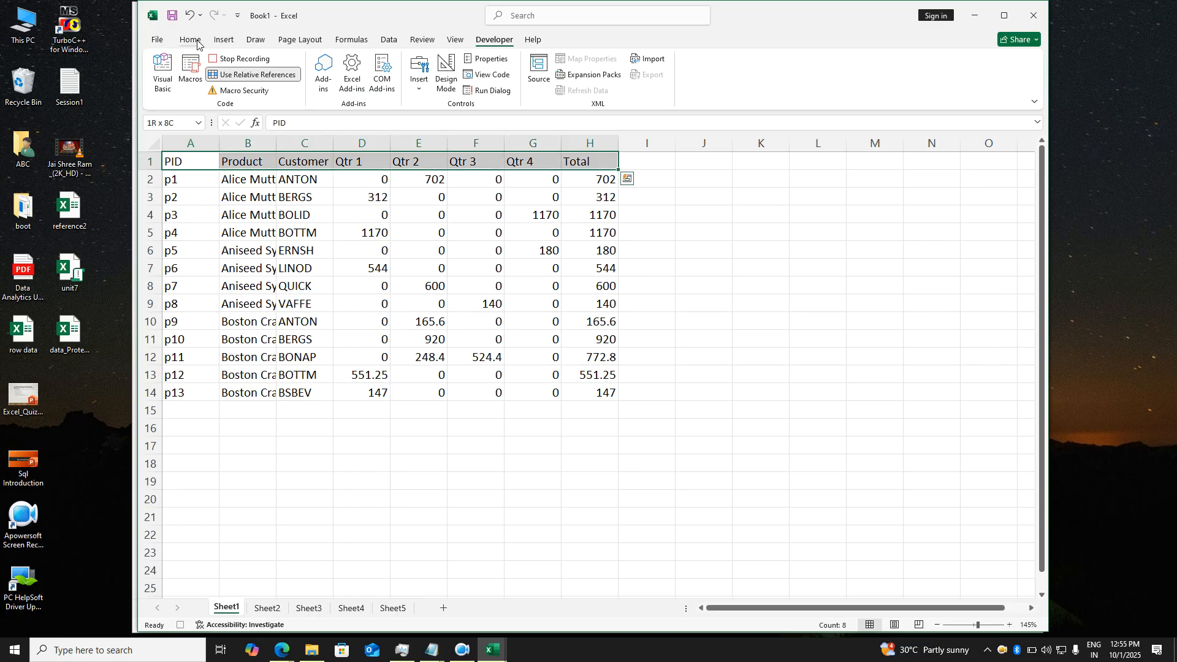
- Format the header row A1:H1 with blue fill, white bold 12-pt Bahnschrift text
click(191, 40)
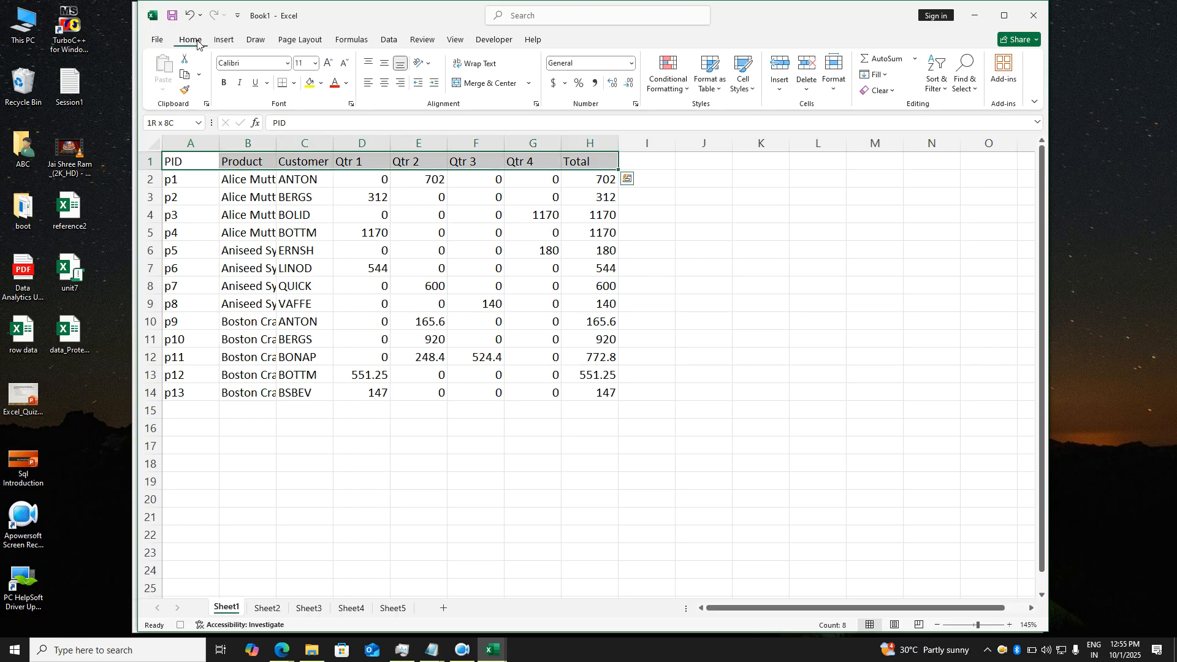
click(321, 84)
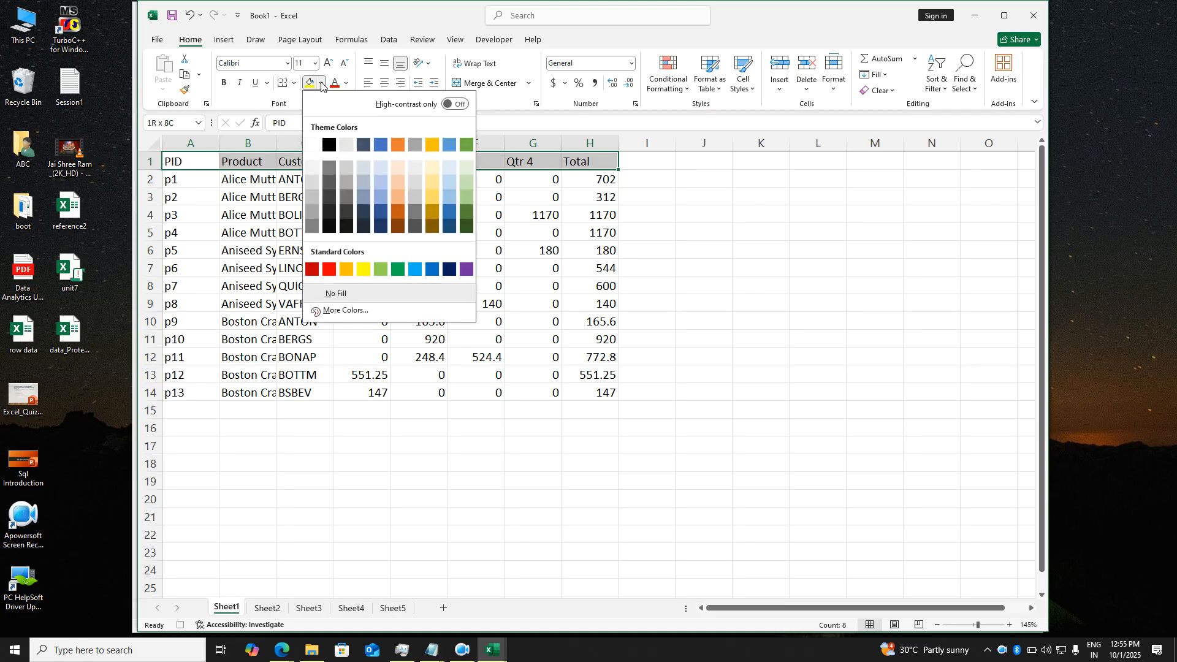
click(432, 269)
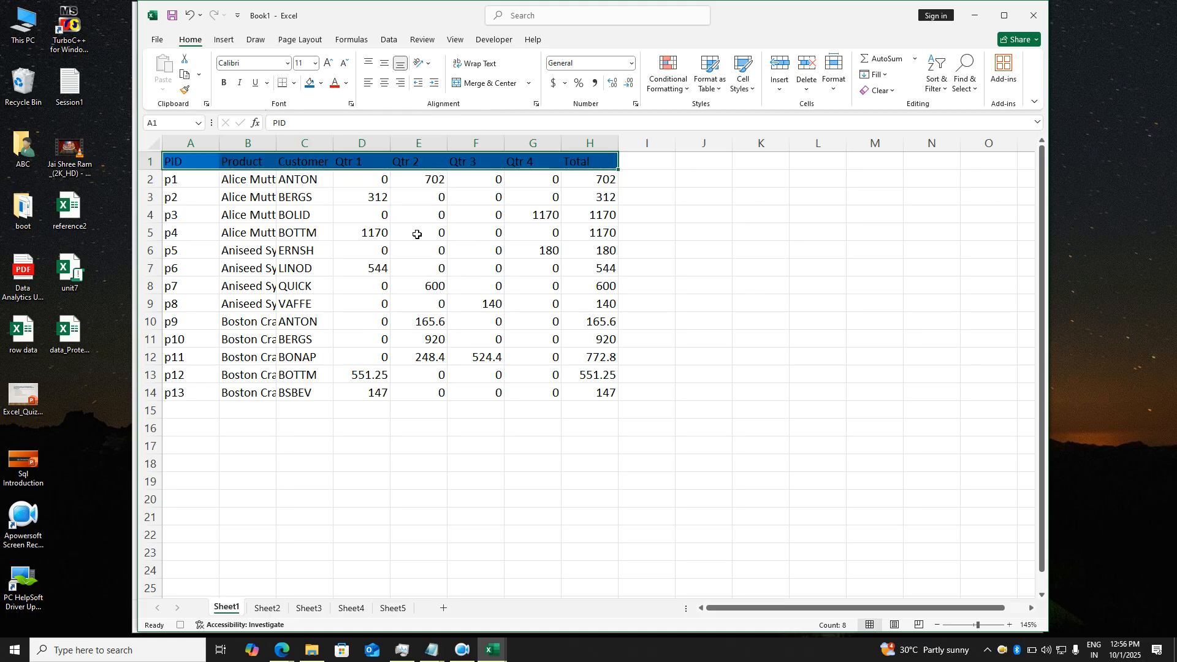
click(346, 84)
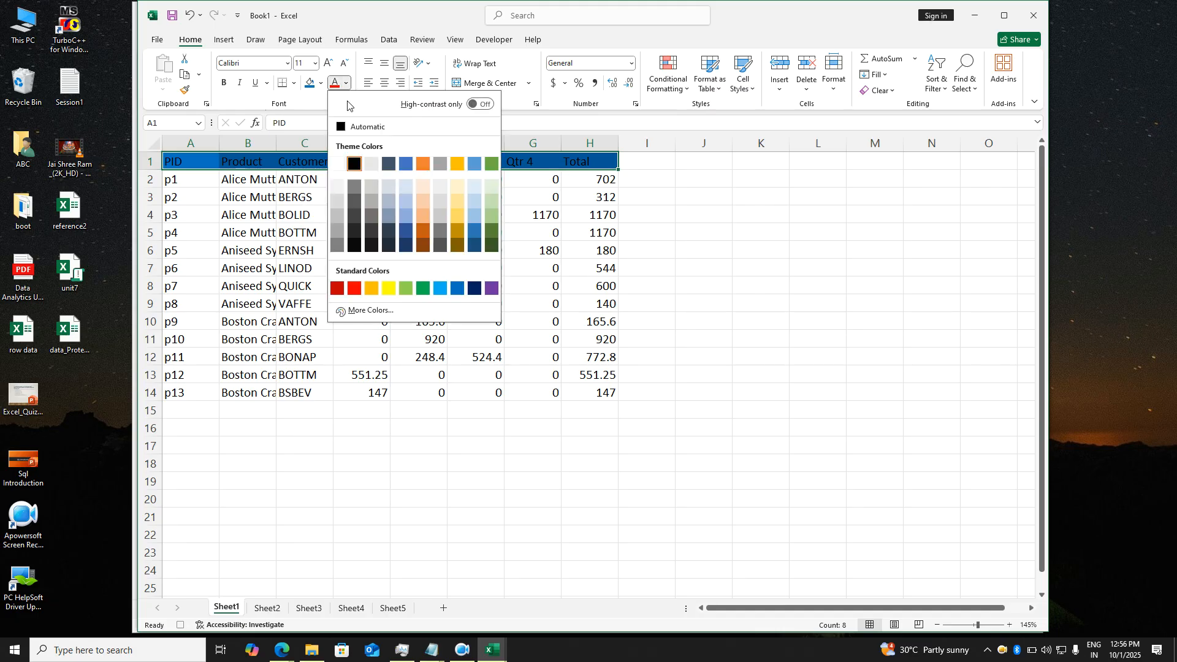
click(337, 163)
click(224, 83)
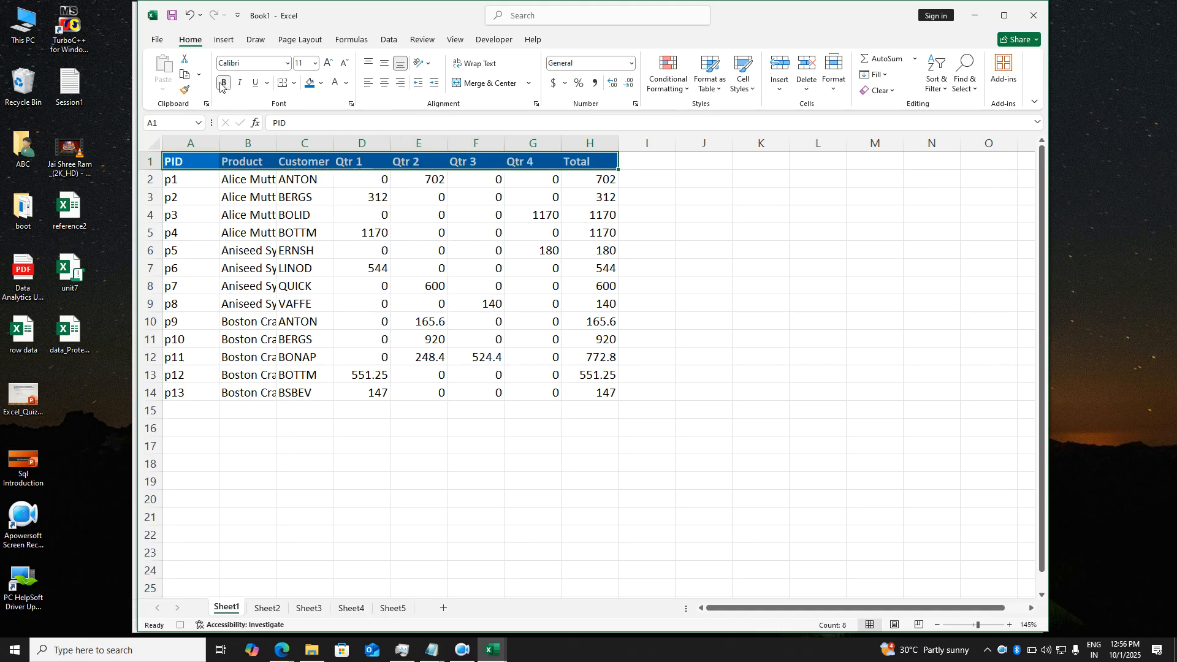
click(327, 63)
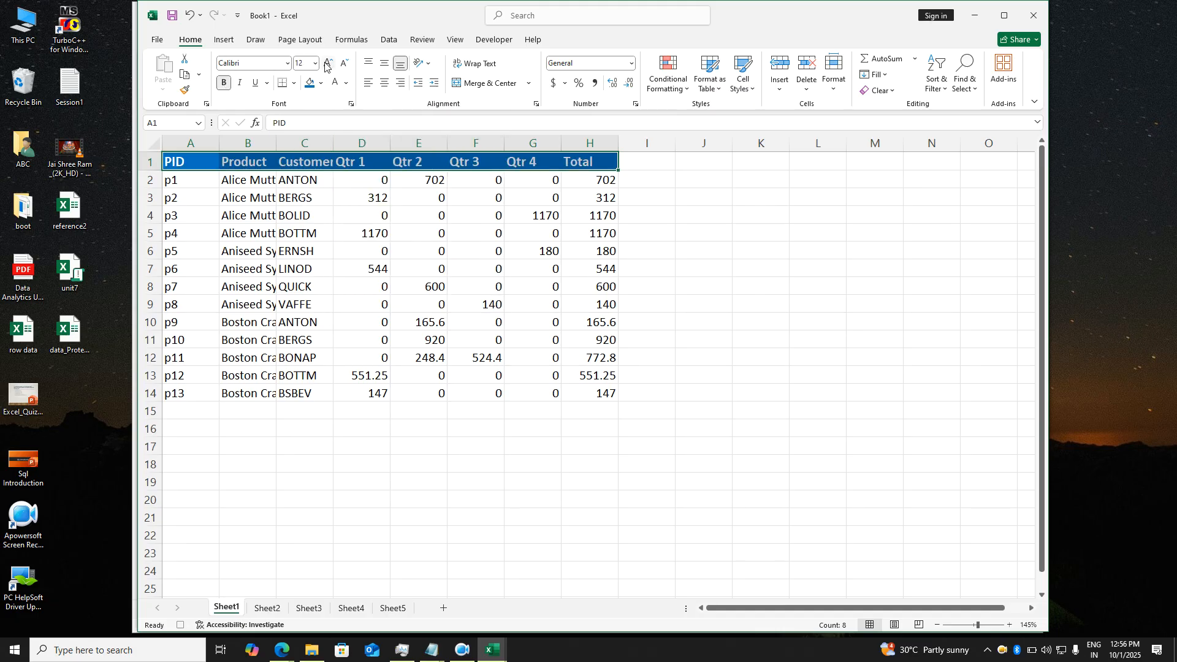
click(287, 63)
click(256, 255)
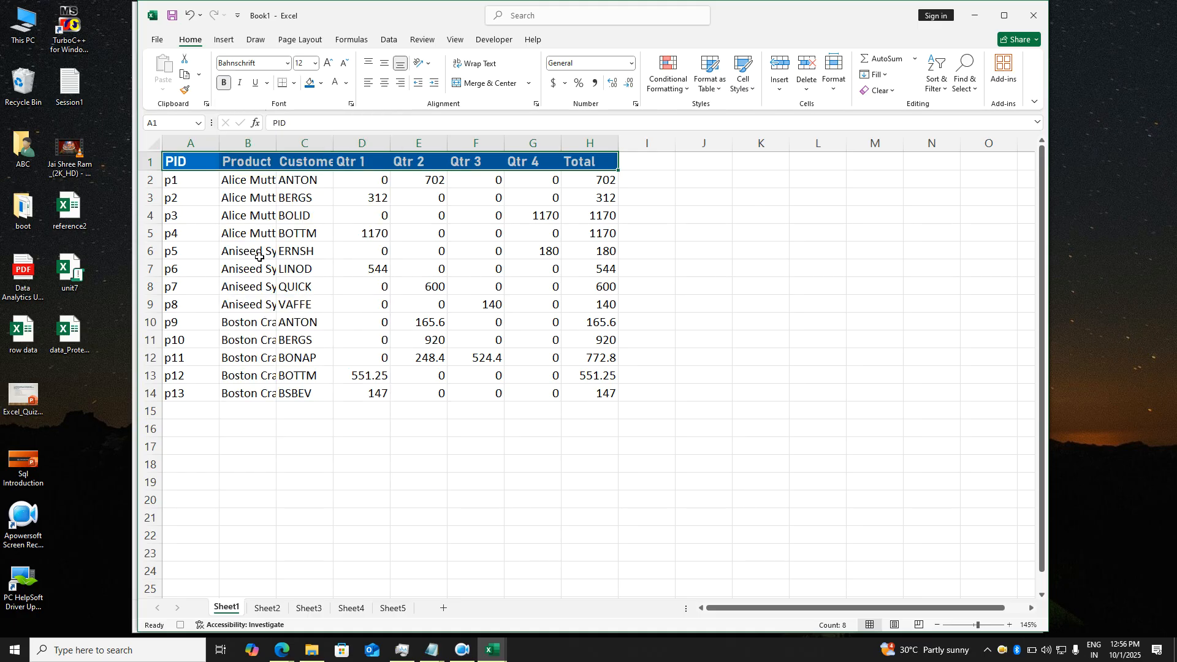
- Fill the PID cells A2:A14 dark blue
click(199, 184)
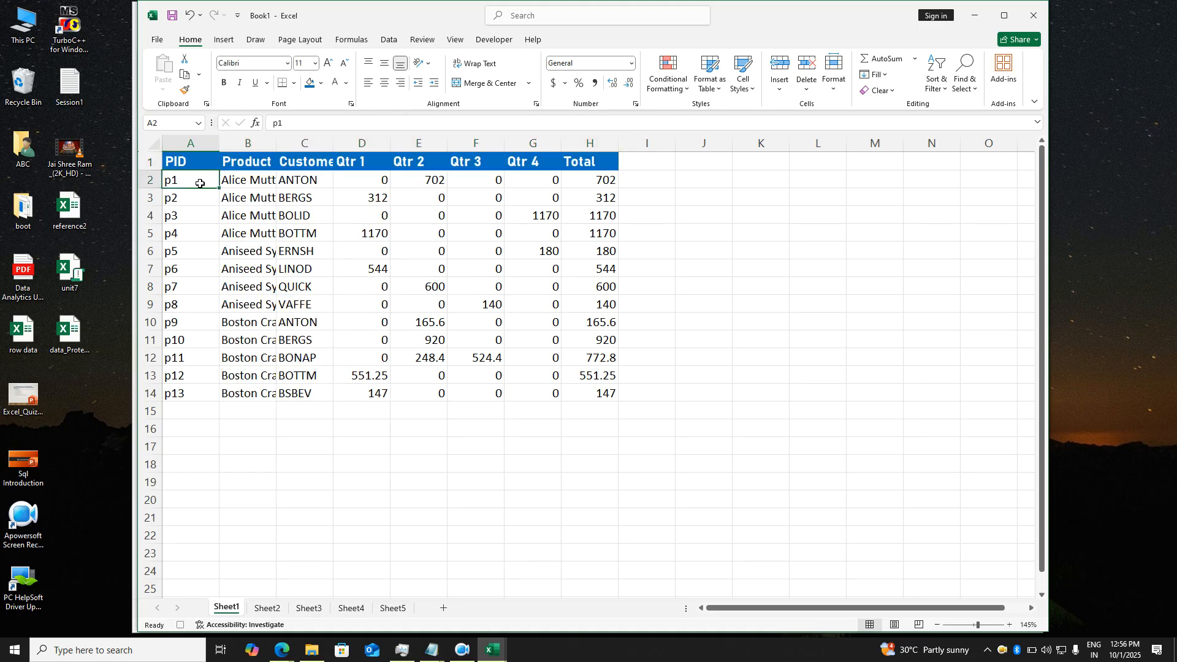
key(ctrl+shift+Down)
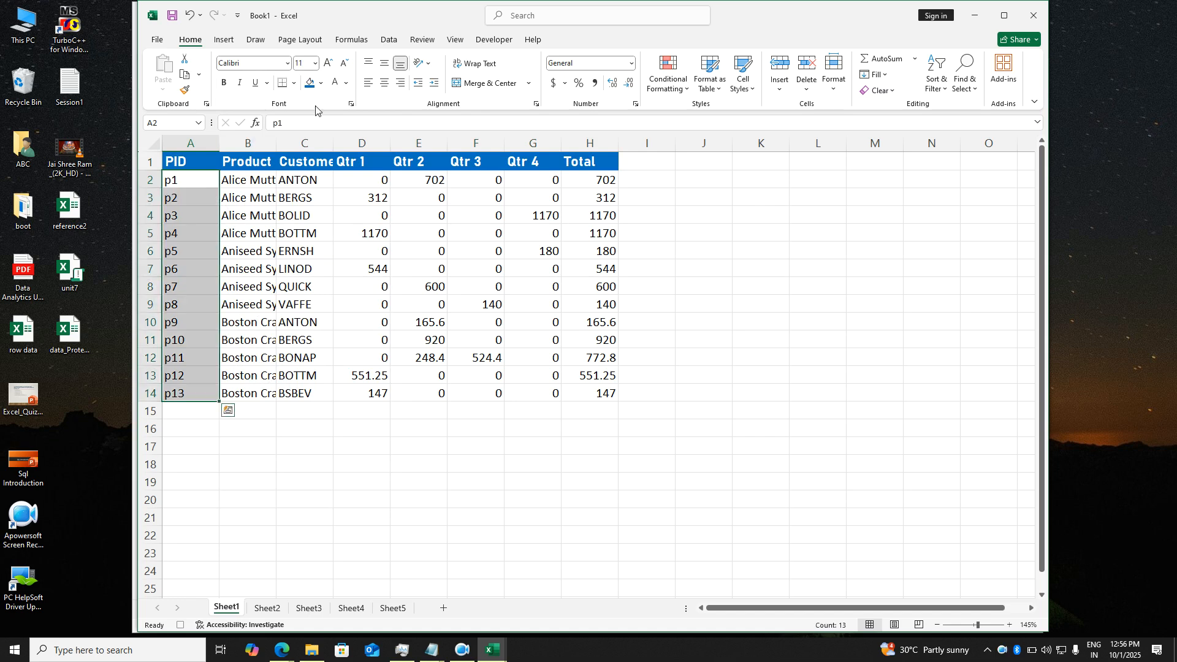
click(321, 84)
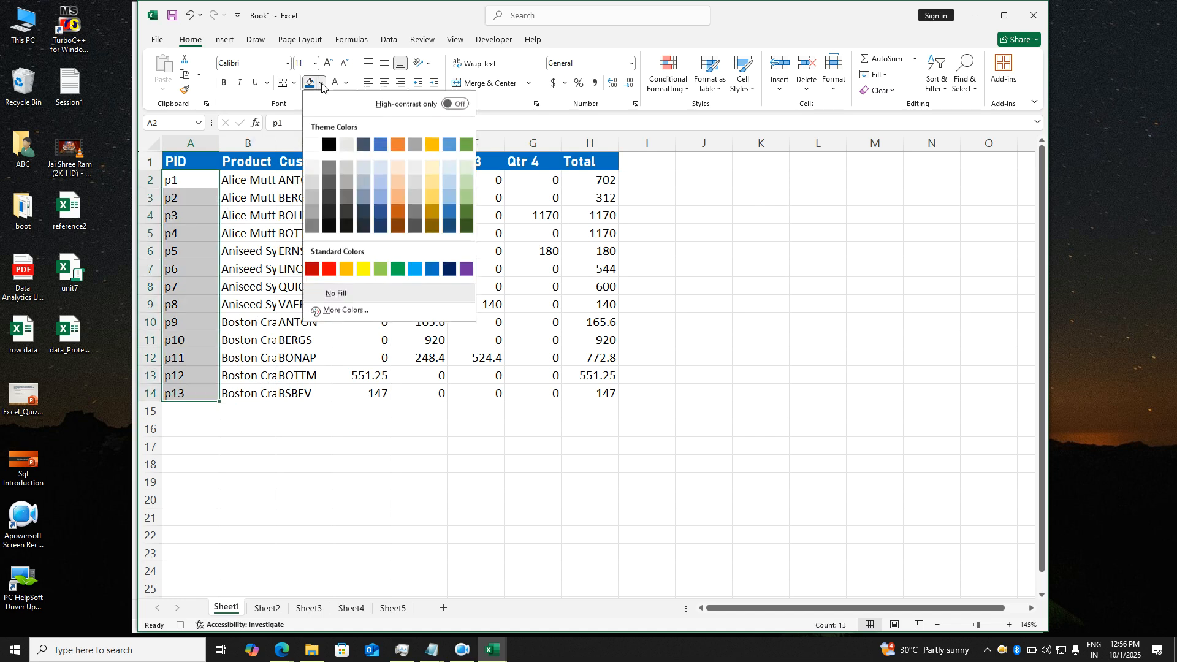
click(448, 210)
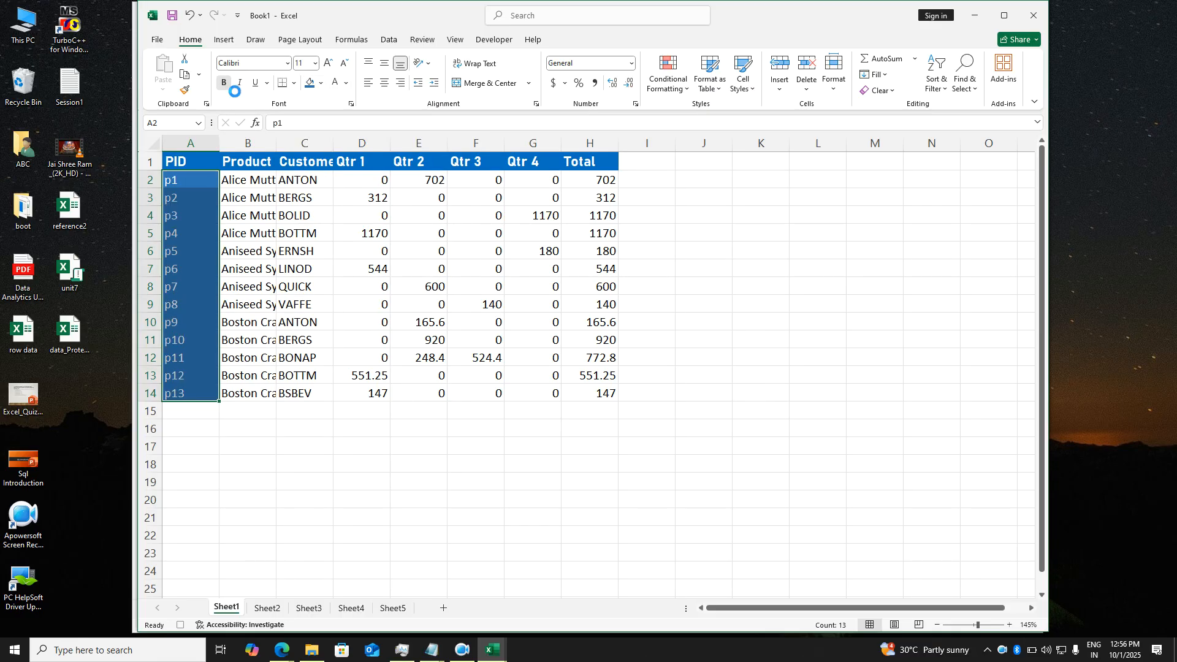
- Bold the PID cells, then fill the Product cells B2:B14 orange and make them bold
click(225, 83)
click(246, 185)
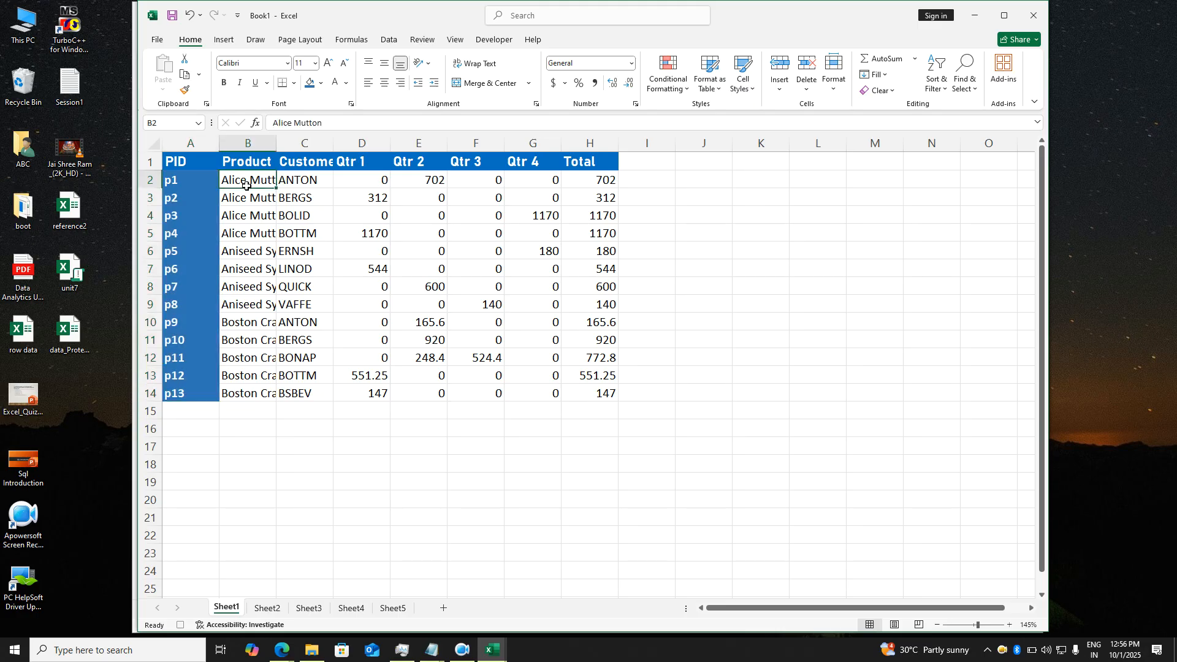
key(ctrl+shift+Down)
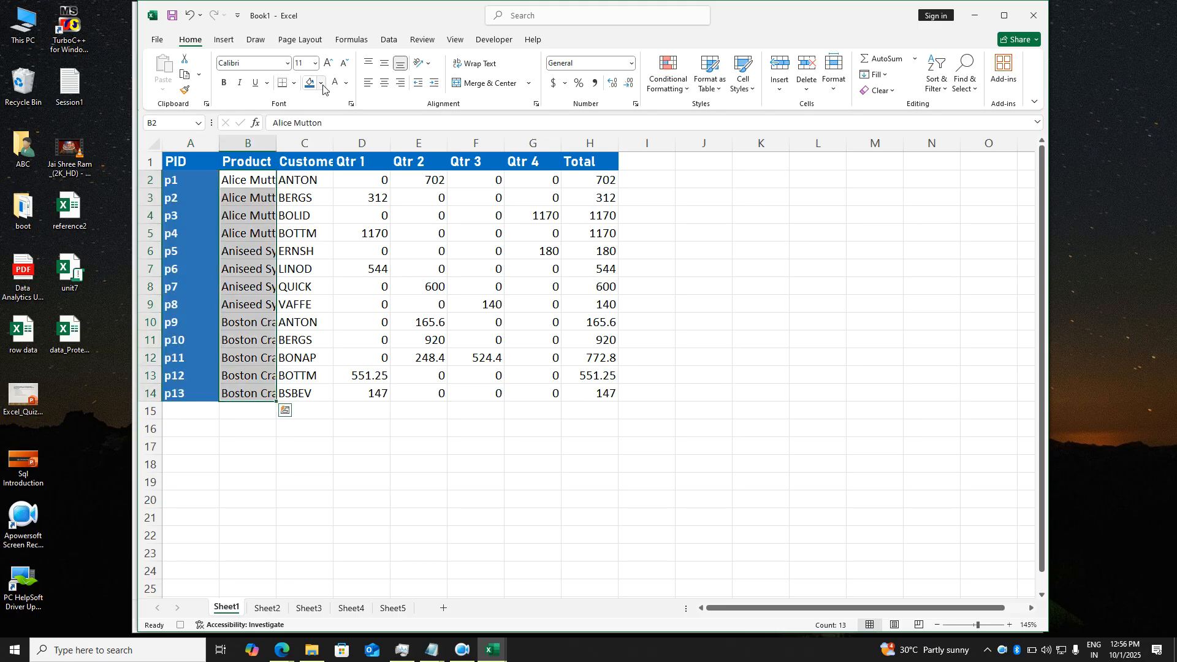
click(322, 89)
click(344, 274)
click(225, 83)
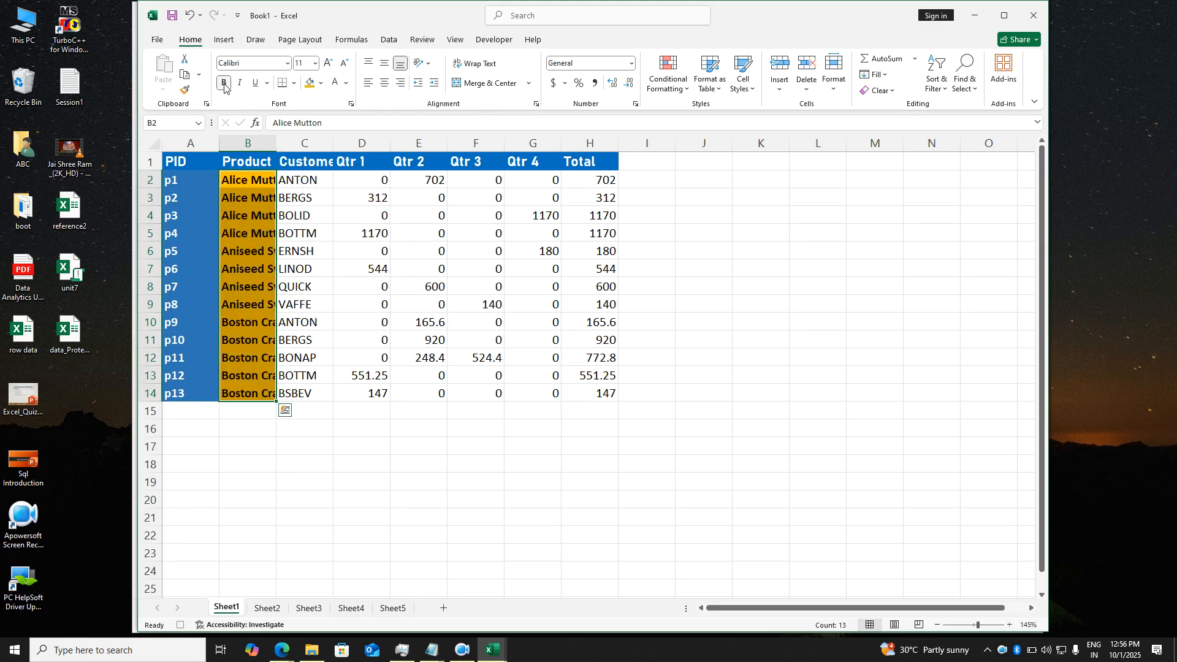
- Fill the Customer cells C2:C14 light green
click(306, 182)
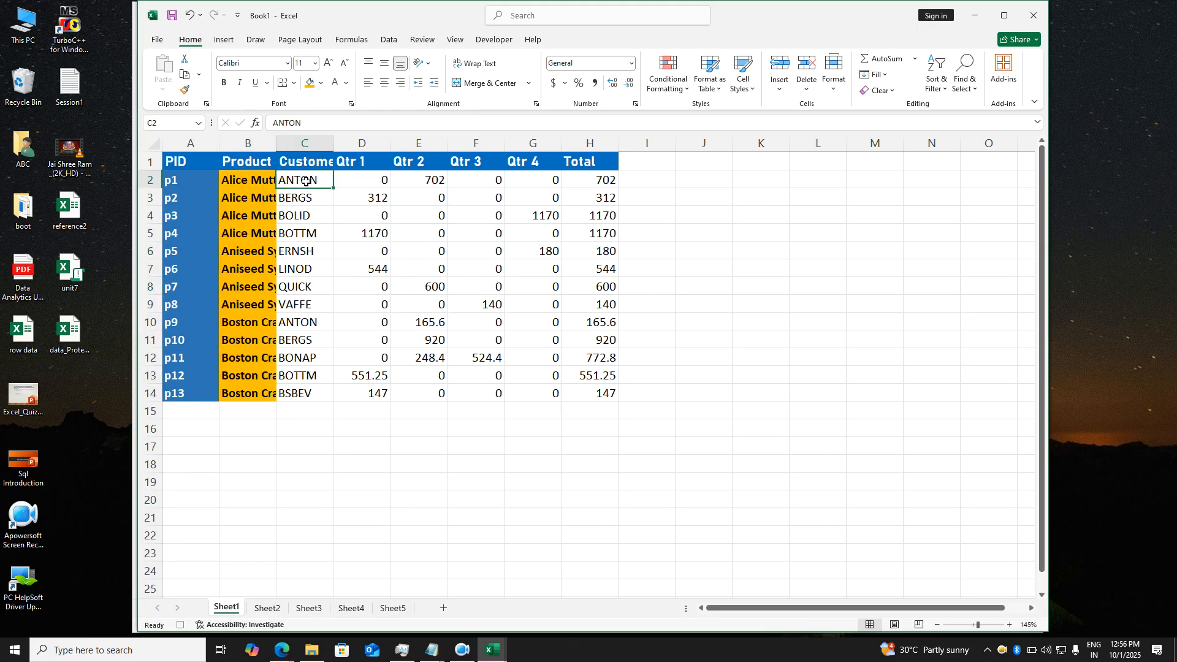
key(ctrl+shift+Down)
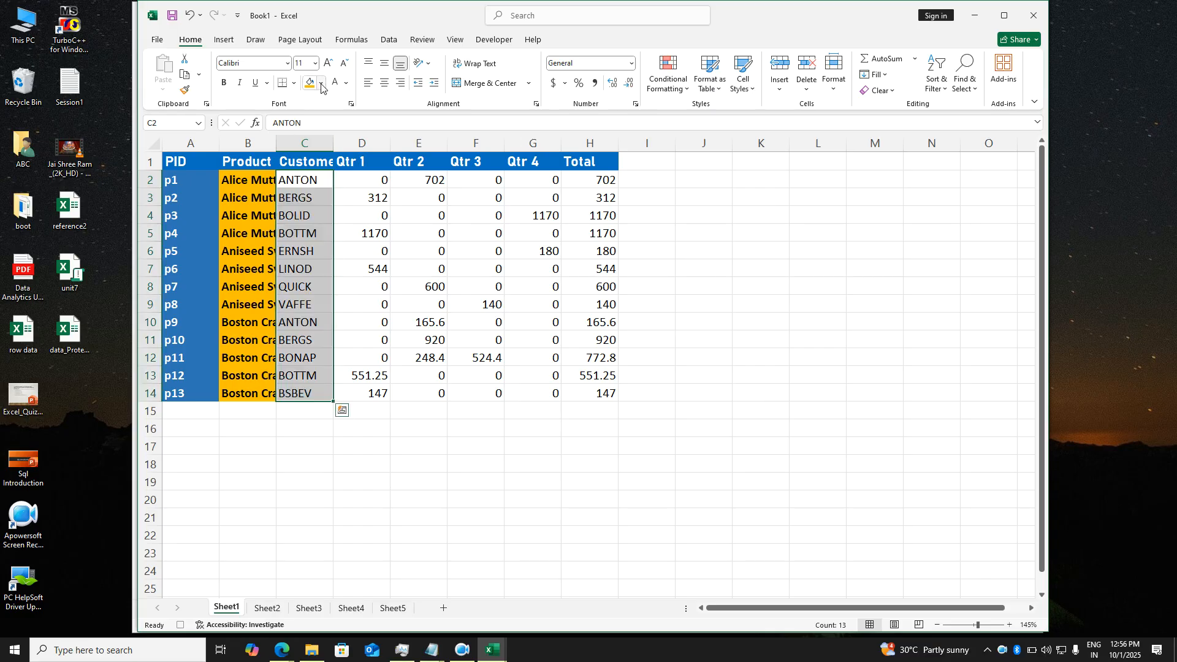
click(321, 86)
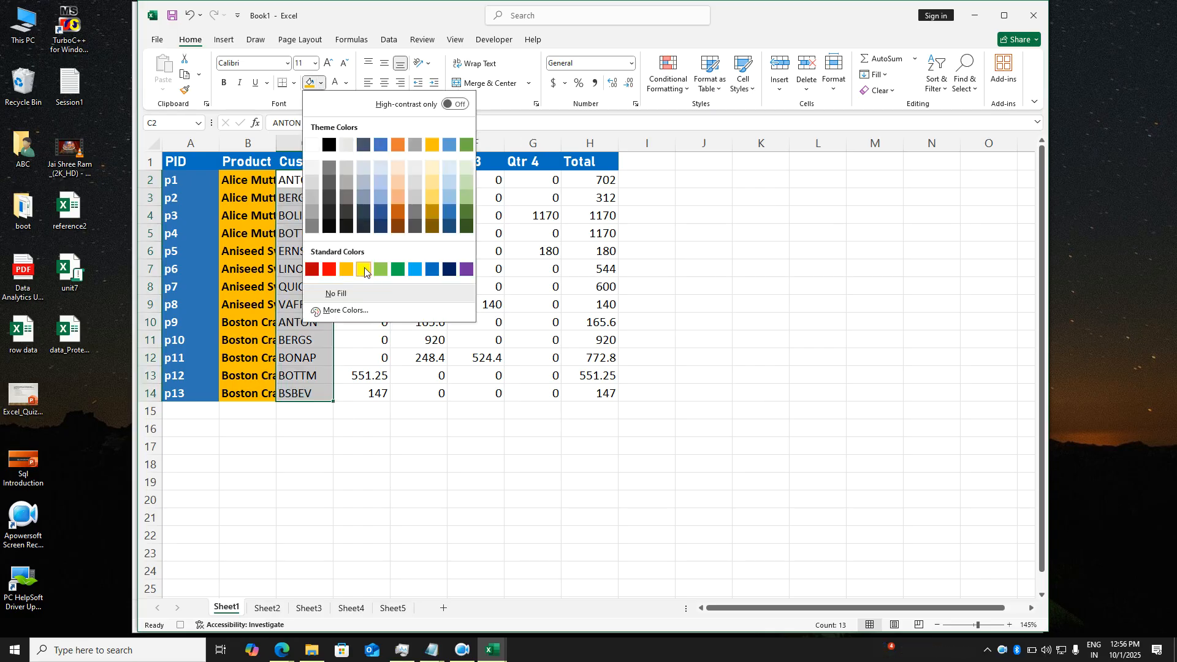
click(381, 269)
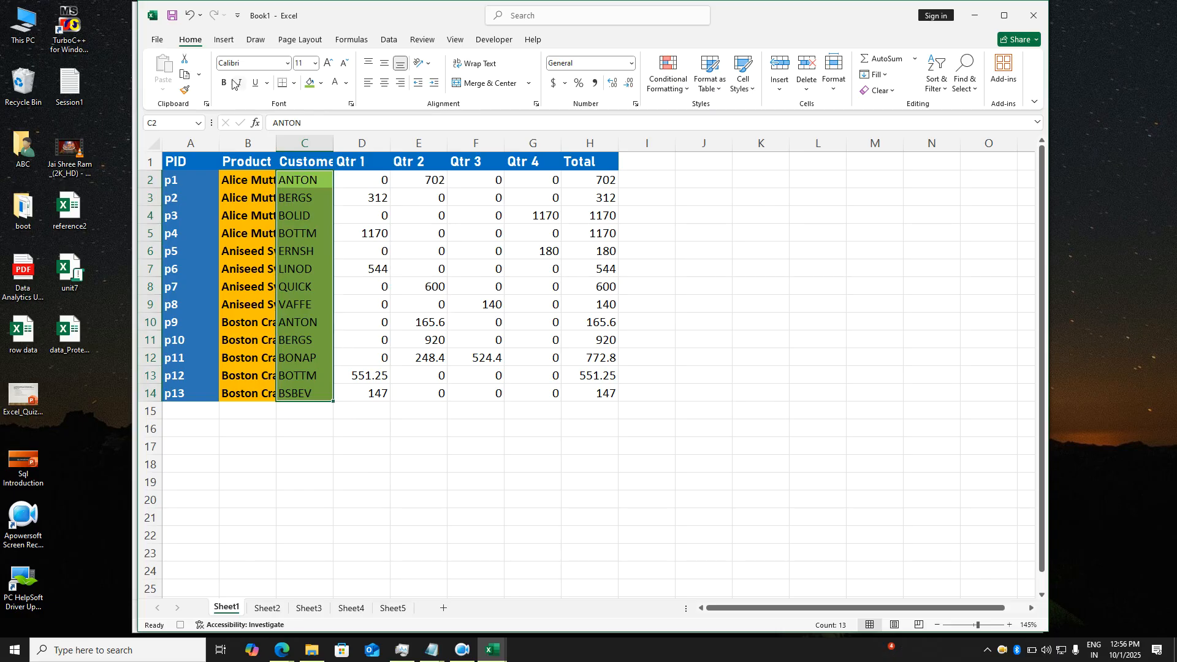
- Give D2:H14 a light blue fill with italic 9-pt text, then select the whole table
click(374, 183)
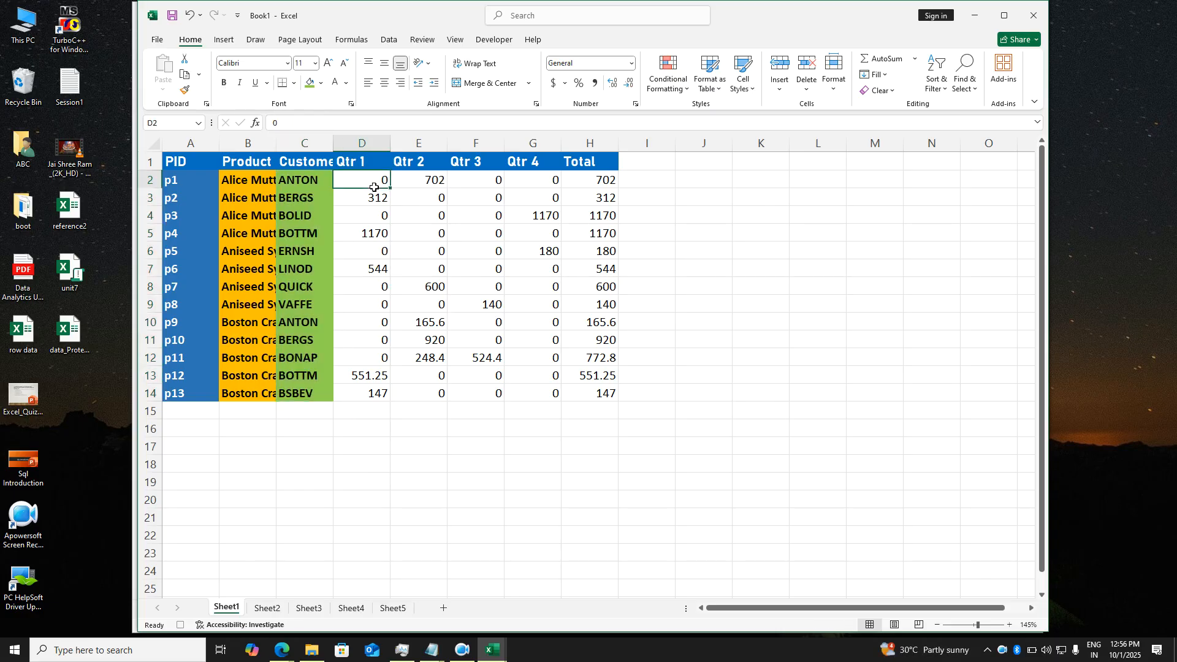
drag(374, 187, 604, 393)
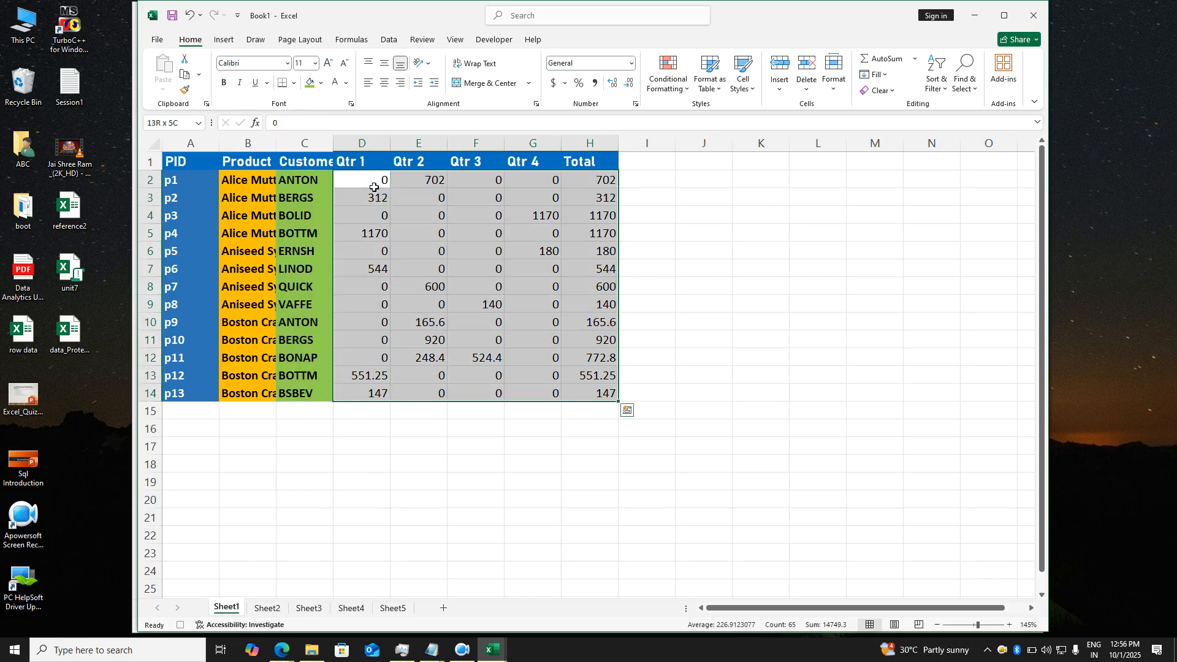
click(322, 83)
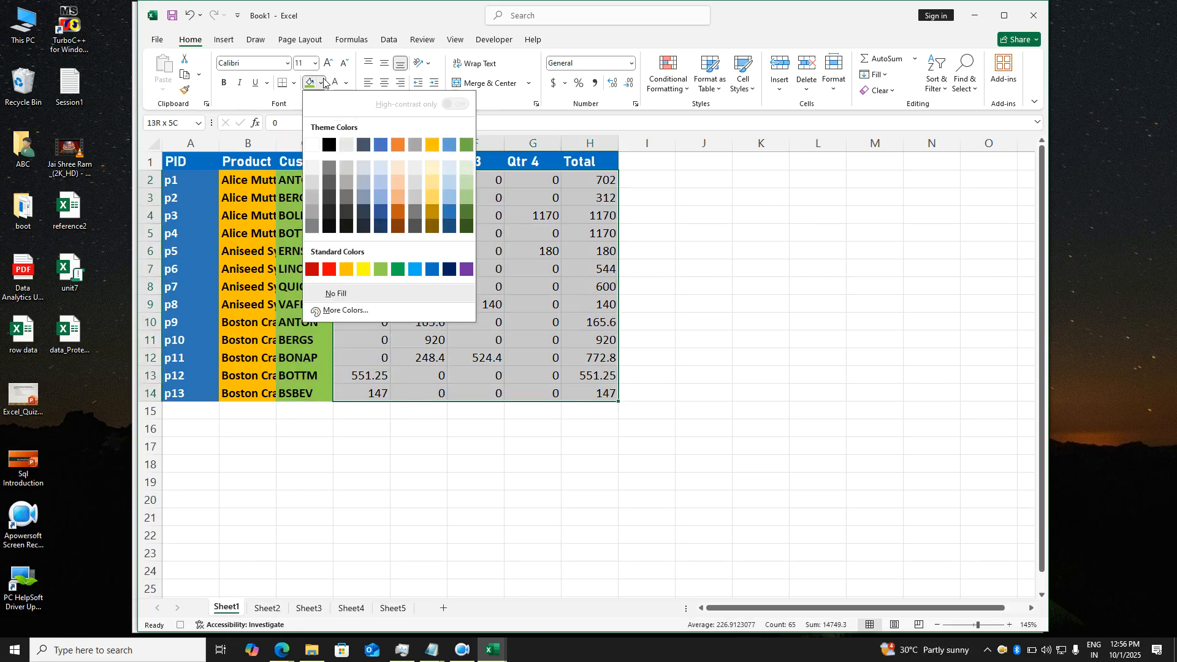
click(378, 184)
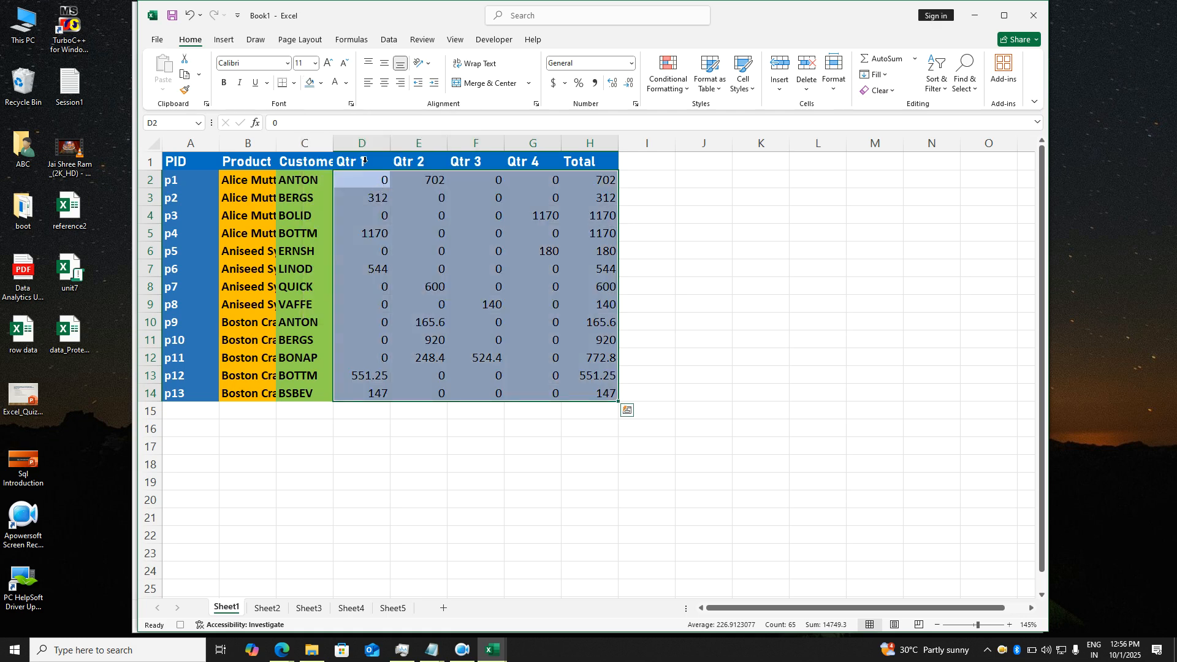
click(239, 85)
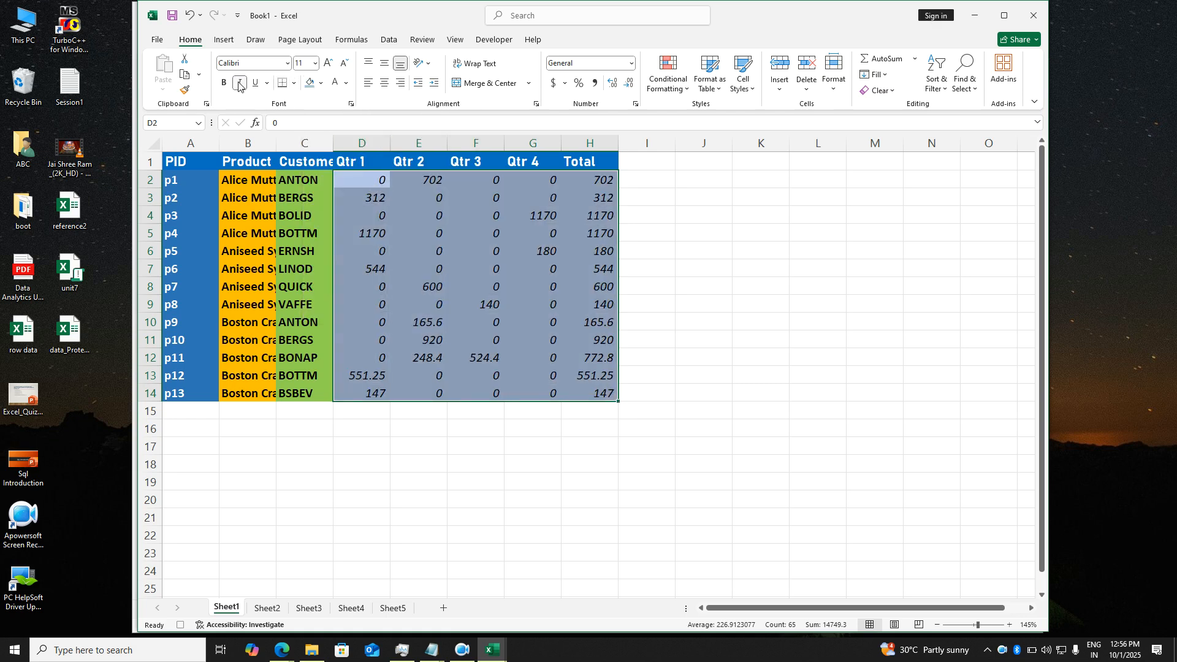
click(343, 64)
click(343, 64)
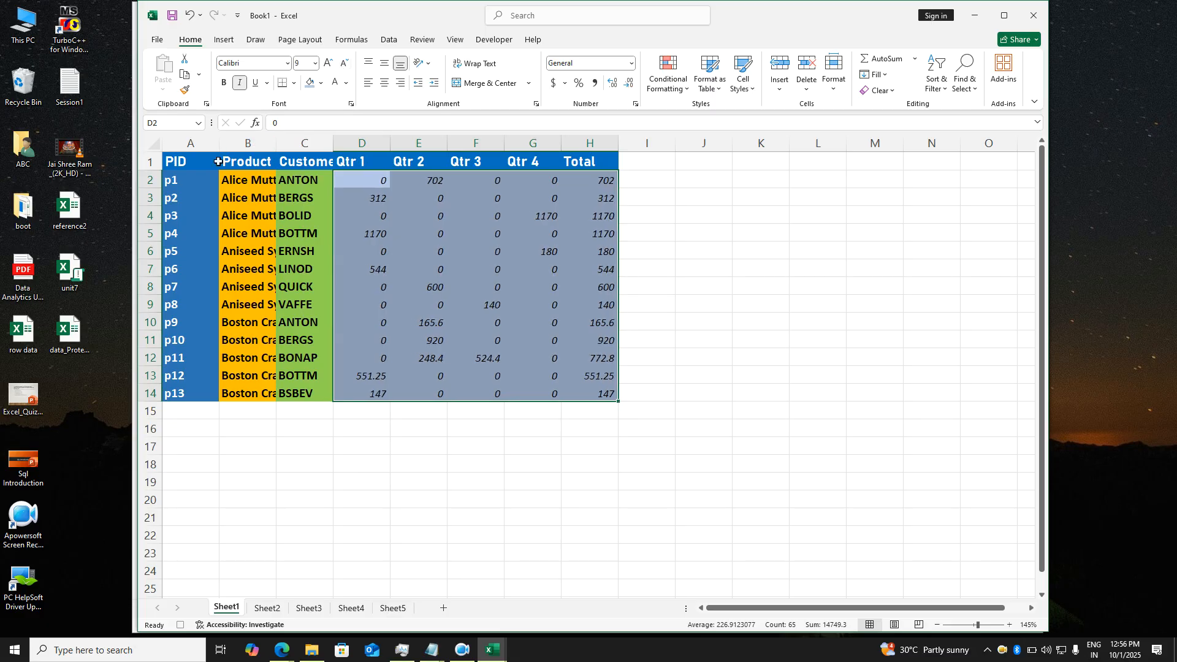
click(188, 169)
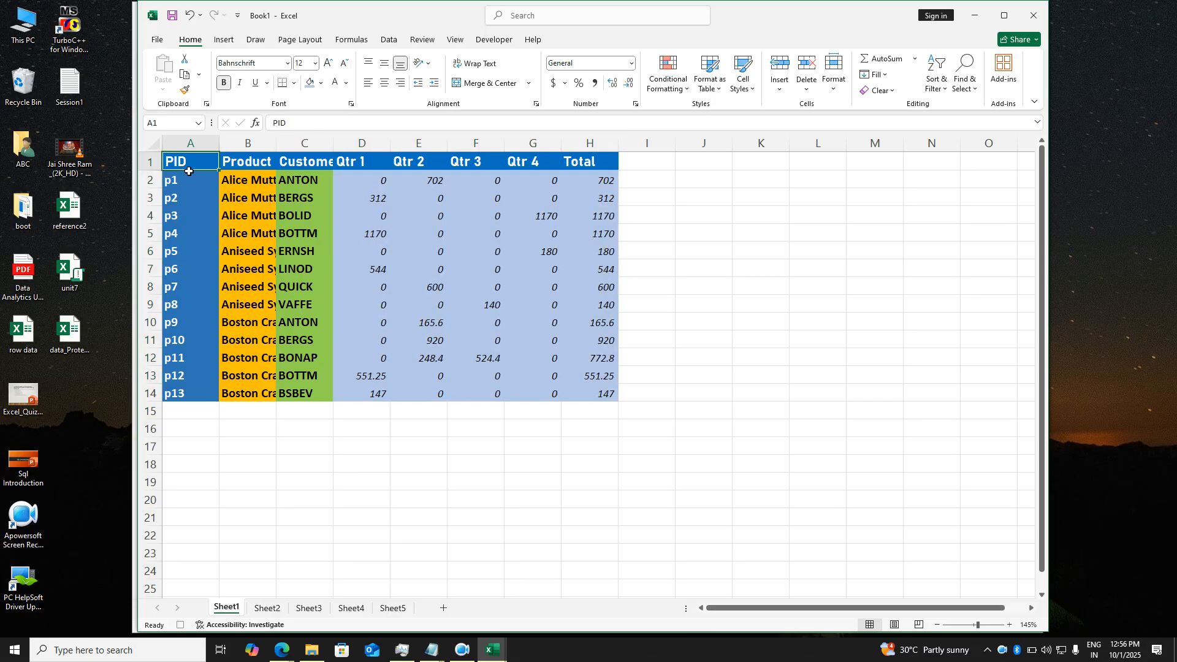
key(ctrl+a)
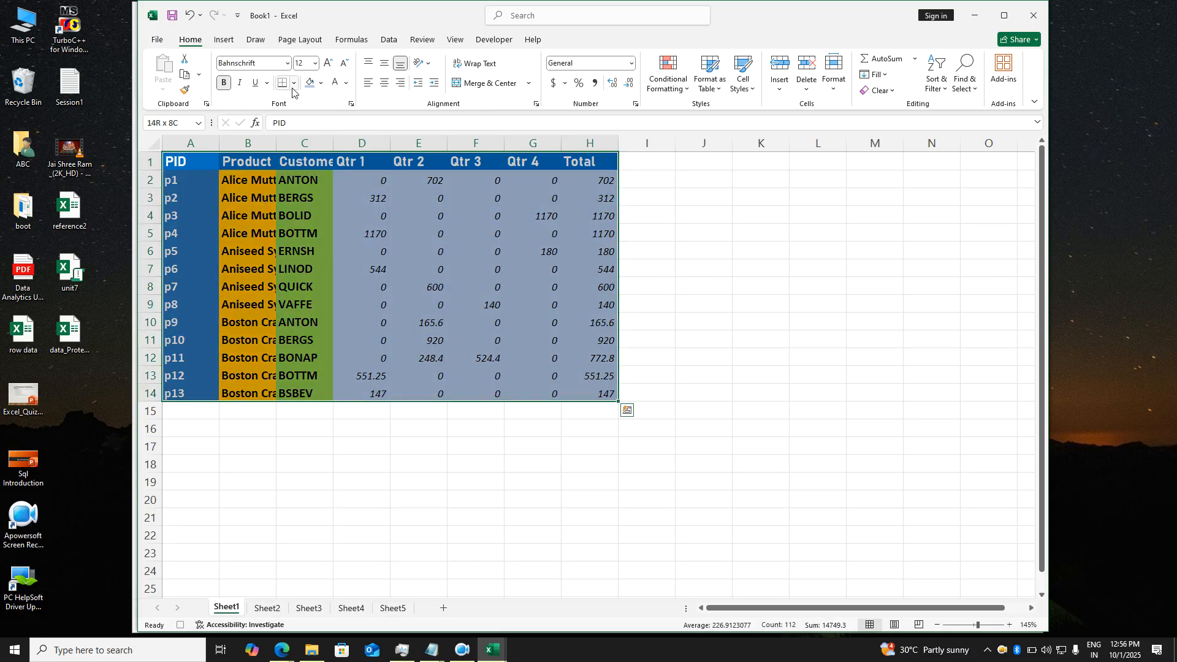
- Apply All Borders, Center and Middle Align to A1:H14, and AutoFit column widths
click(294, 83)
click(309, 206)
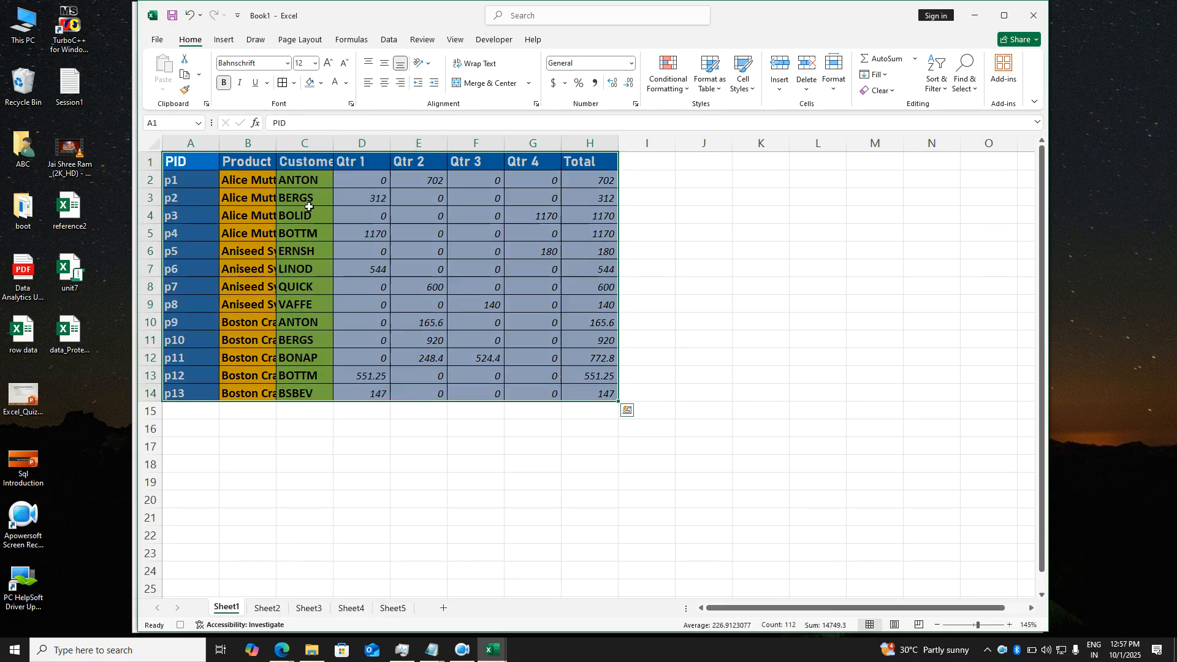
click(386, 87)
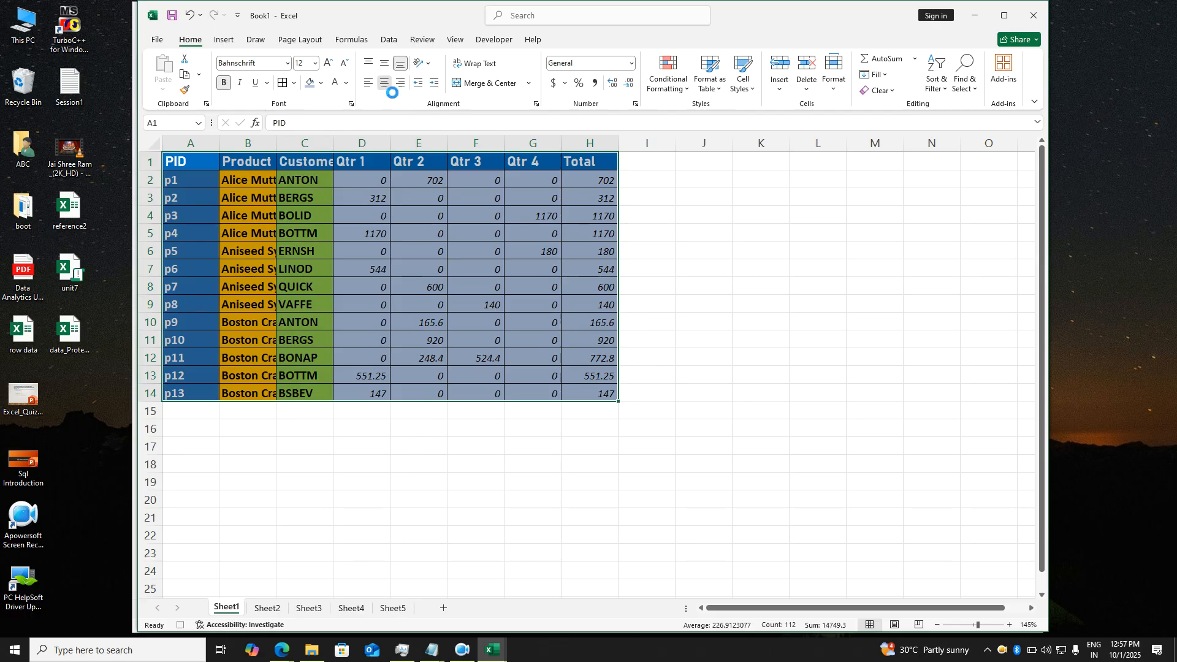
click(385, 63)
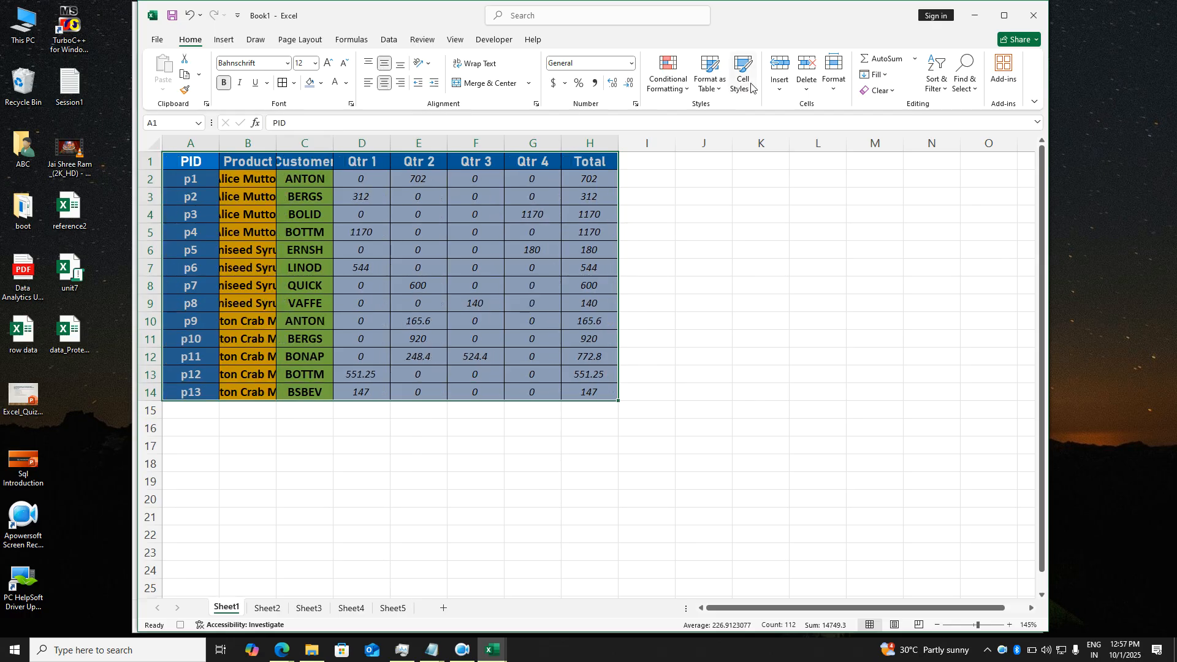
click(833, 78)
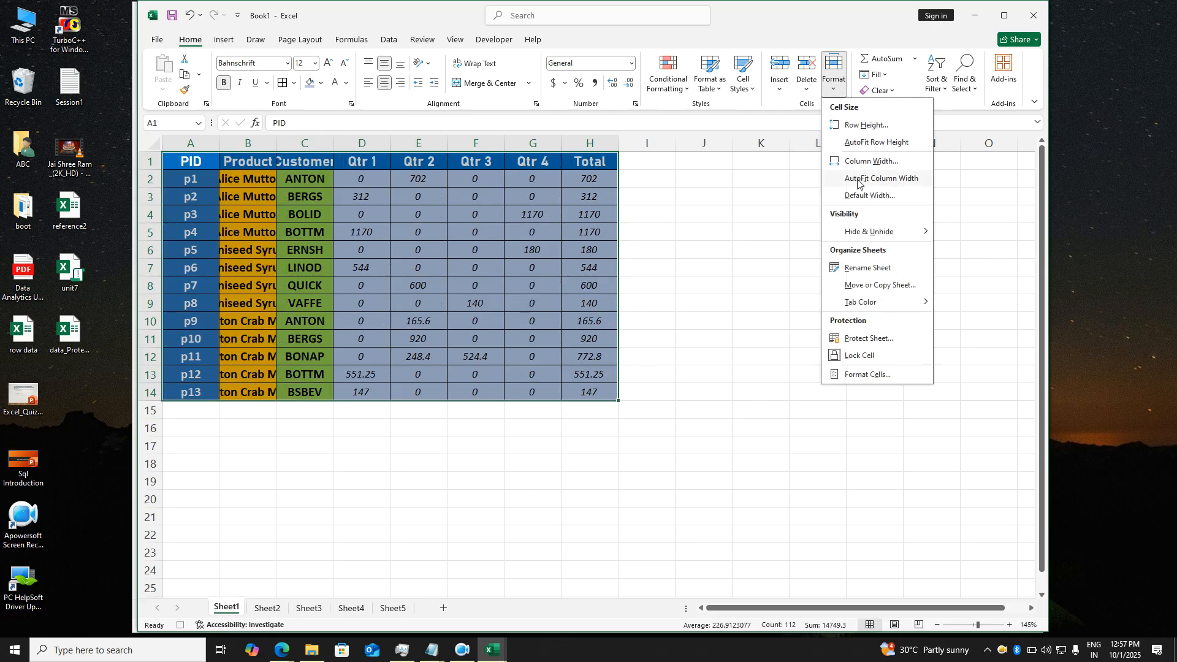
click(857, 179)
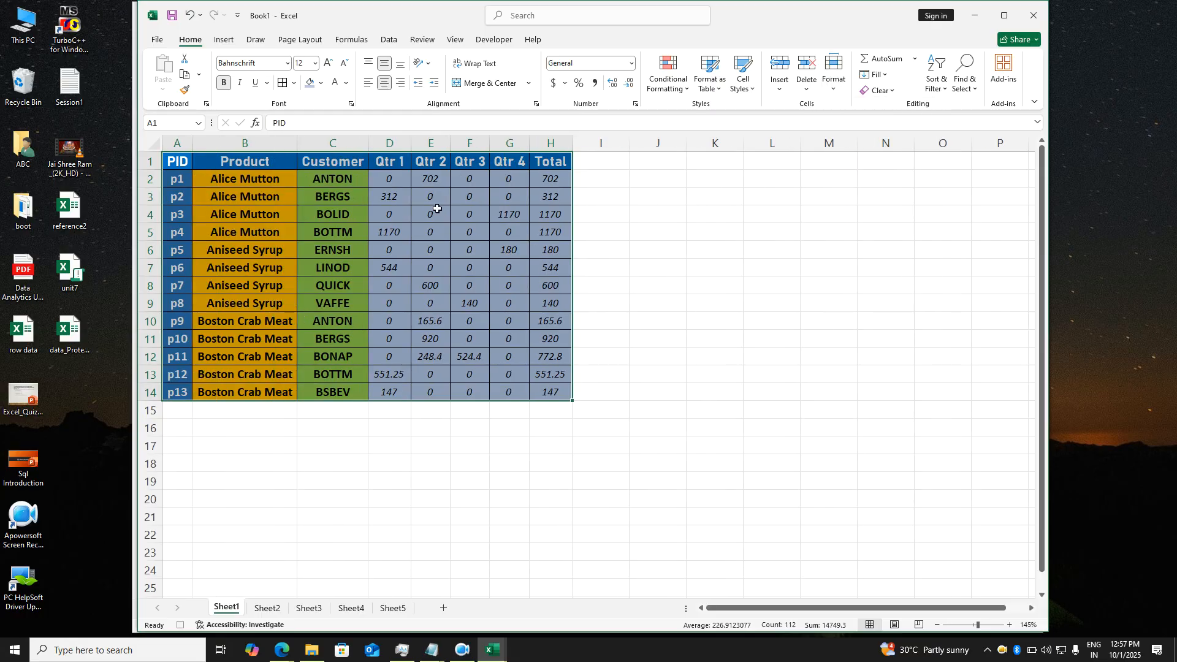
click(182, 167)
- Stop recording the formatting macro, then switch to Sheet3 and clear its selection
click(494, 39)
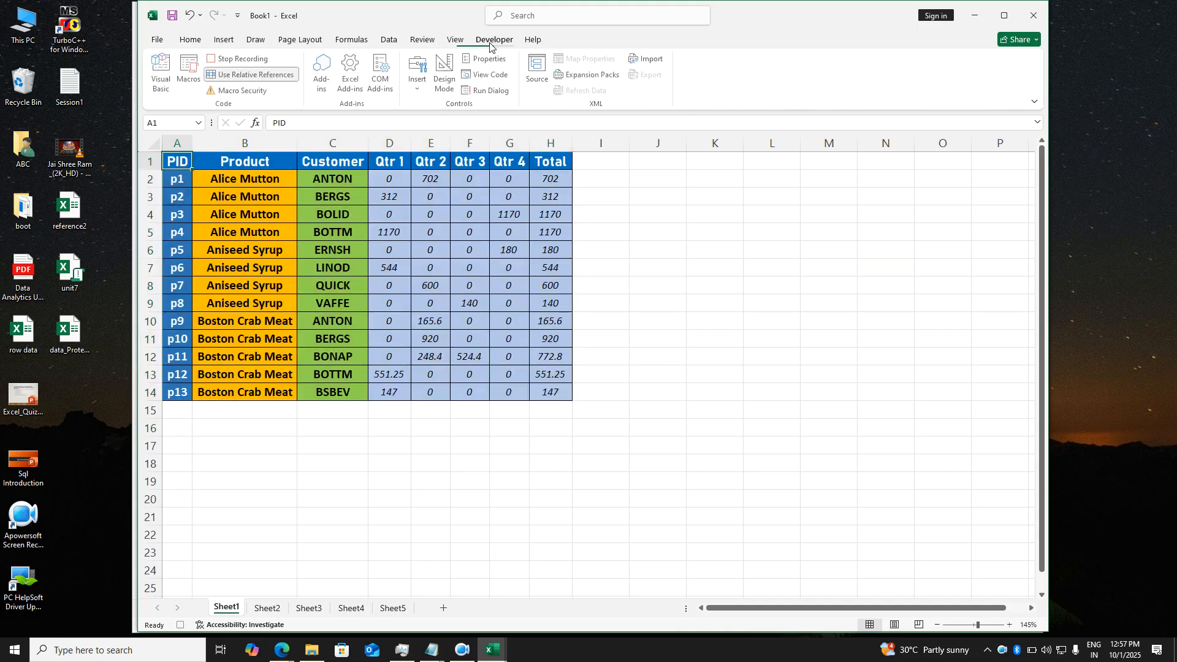
click(257, 60)
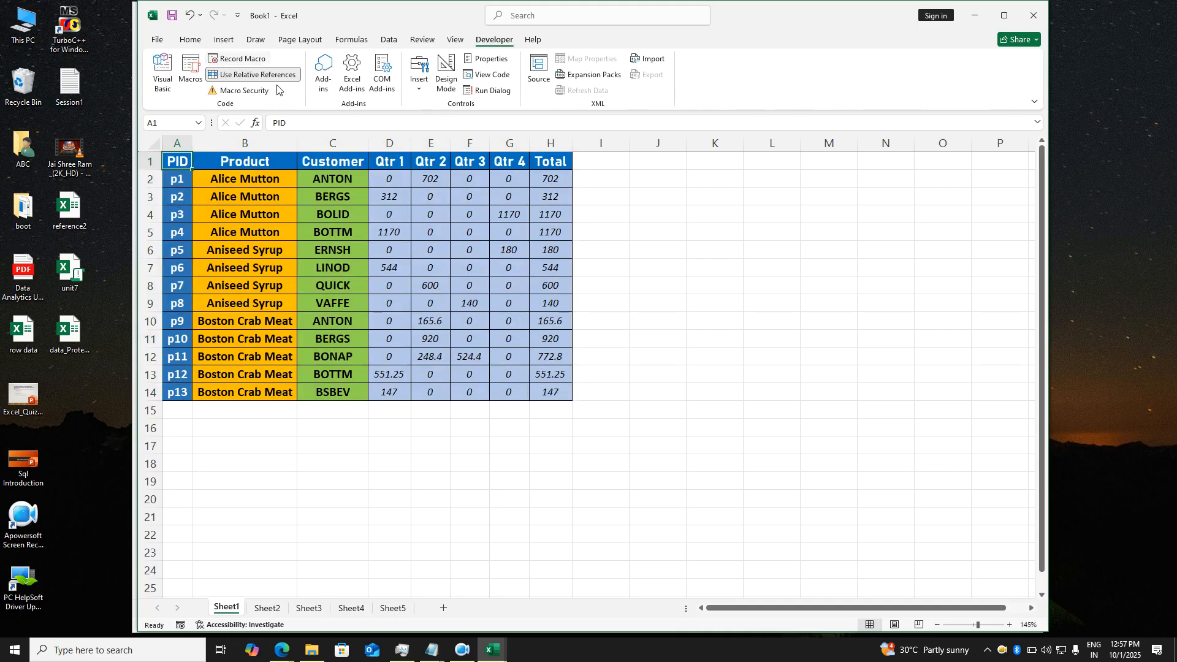
click(458, 457)
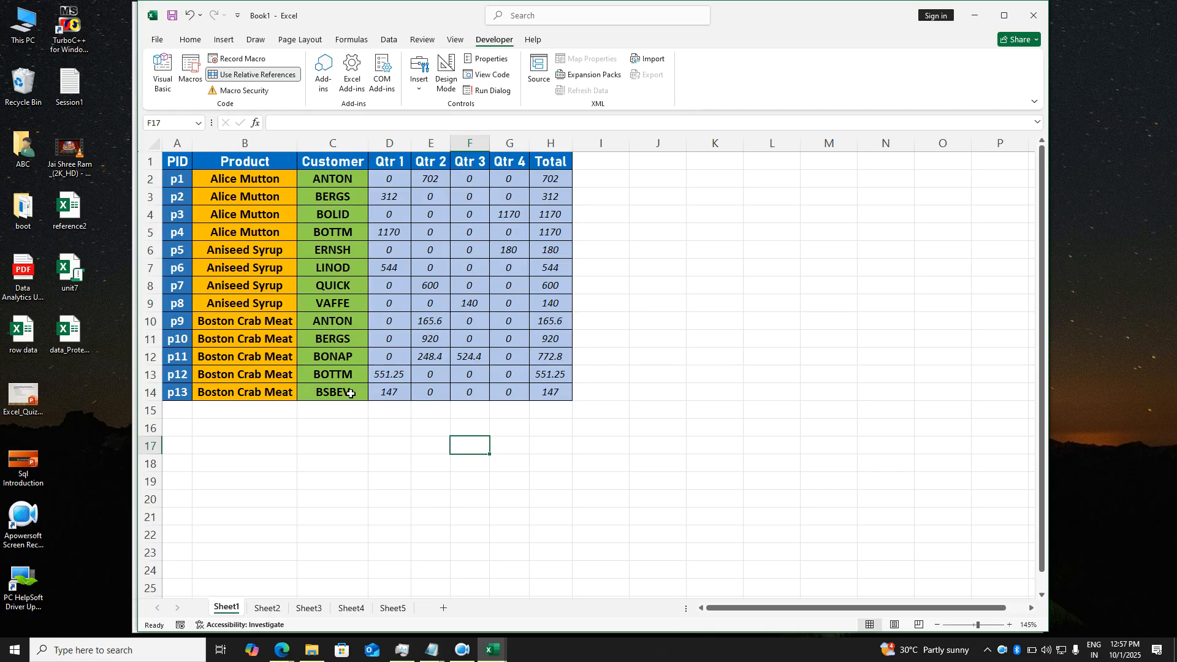
click(309, 608)
click(492, 460)
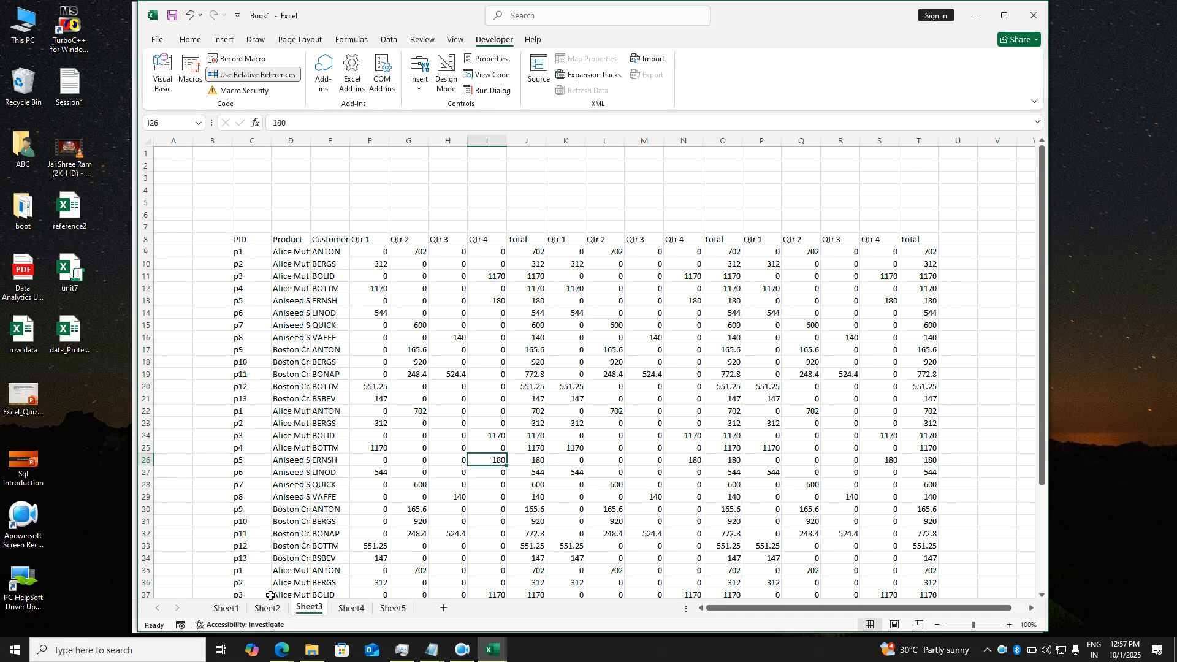
click(227, 608)
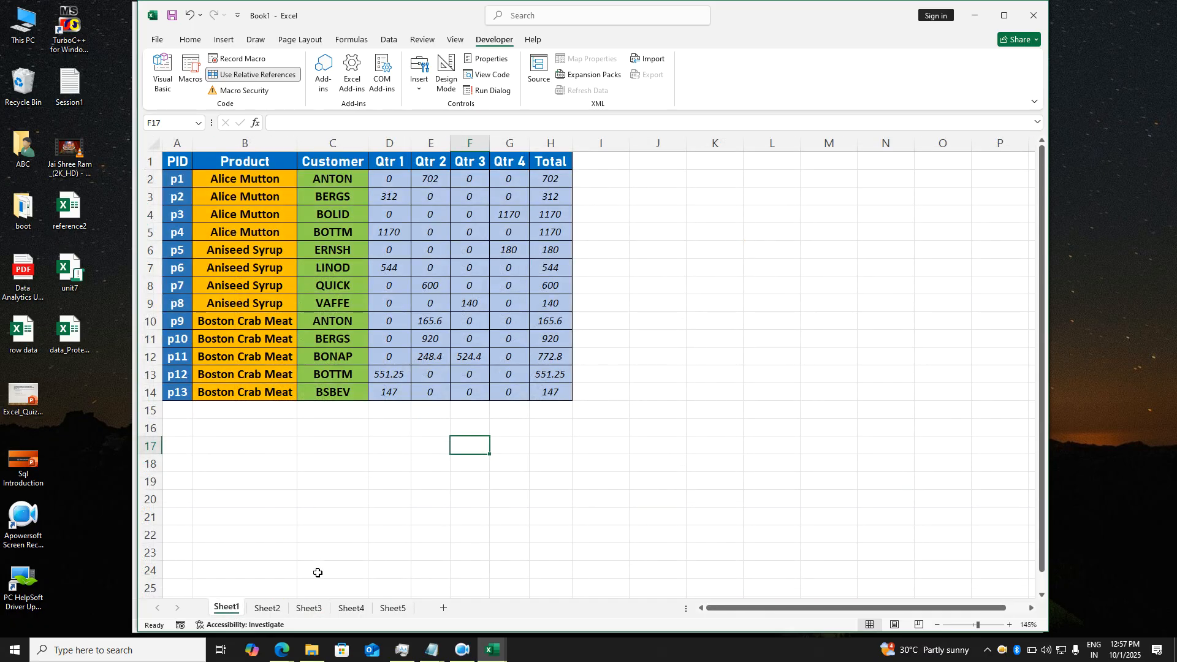
click(308, 608)
click(418, 306)
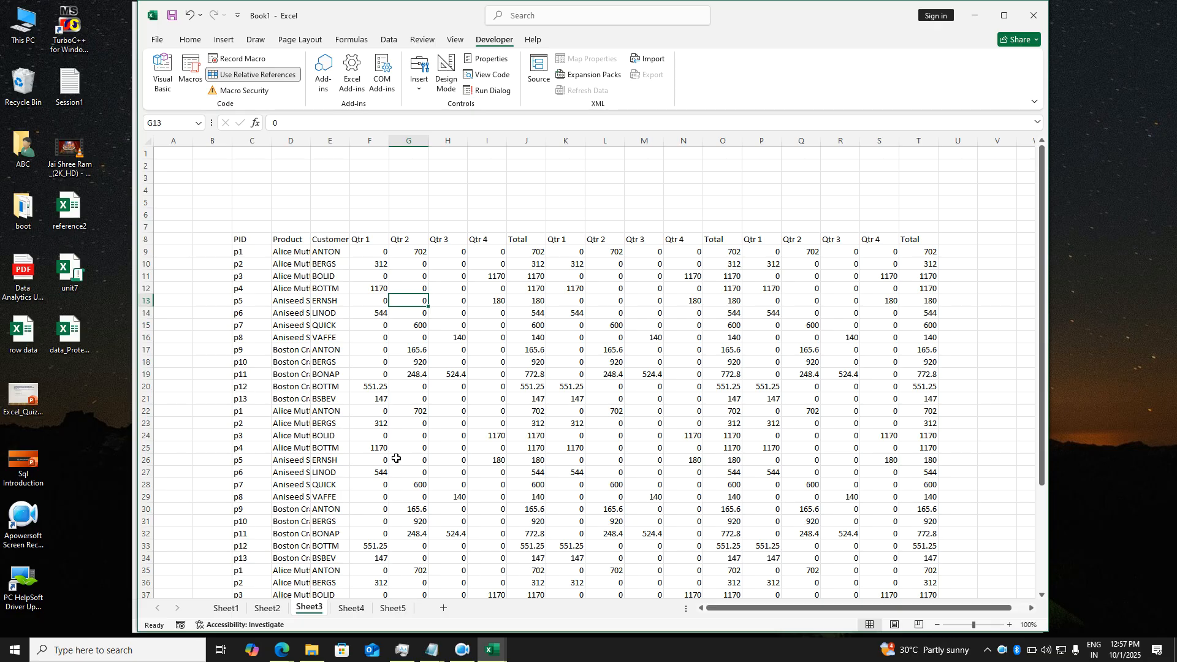
- Select Sheet1's formatted table from A1 and copy its formatting with Format Painter
click(226, 608)
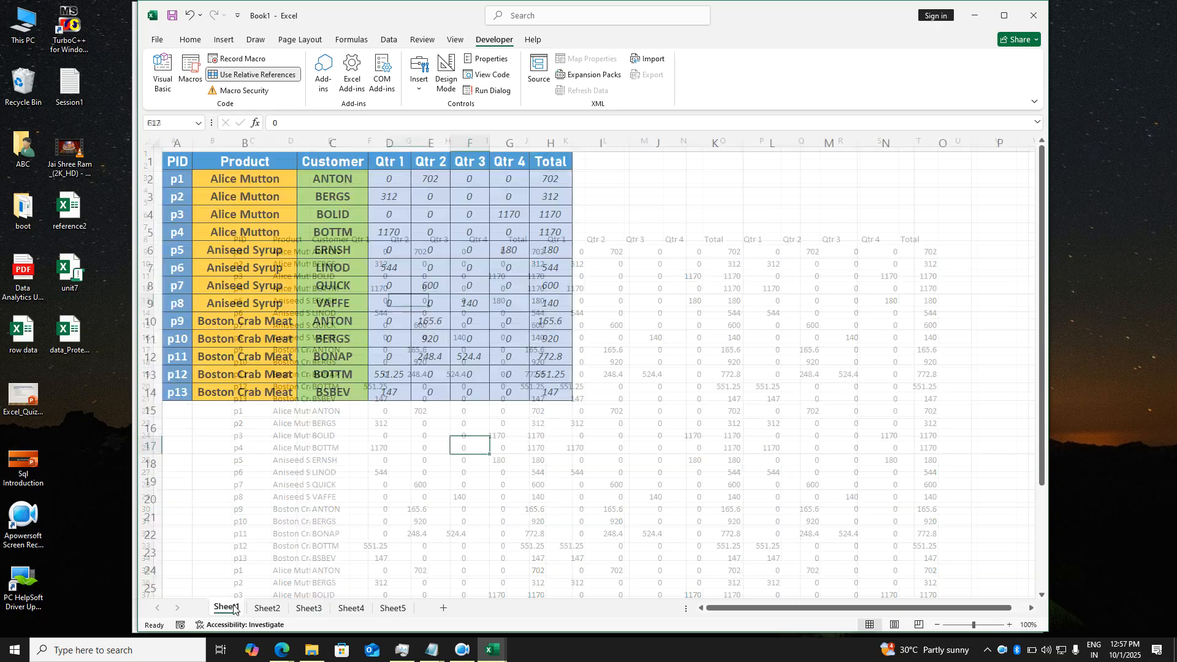
drag(184, 165, 551, 397)
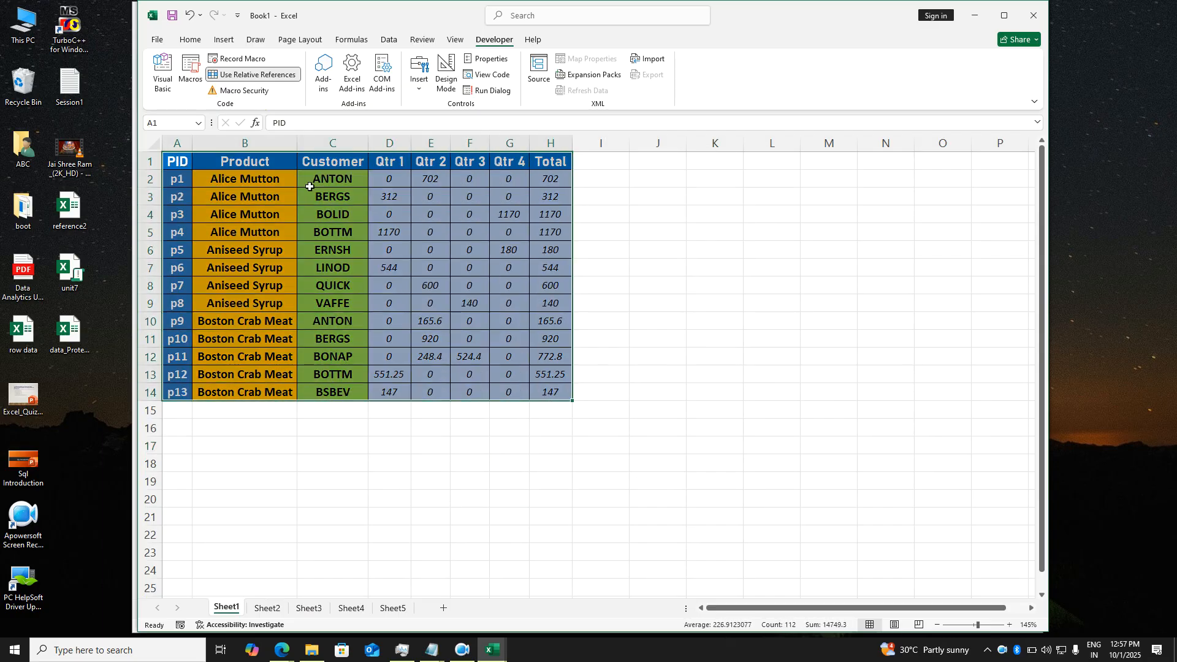
click(190, 40)
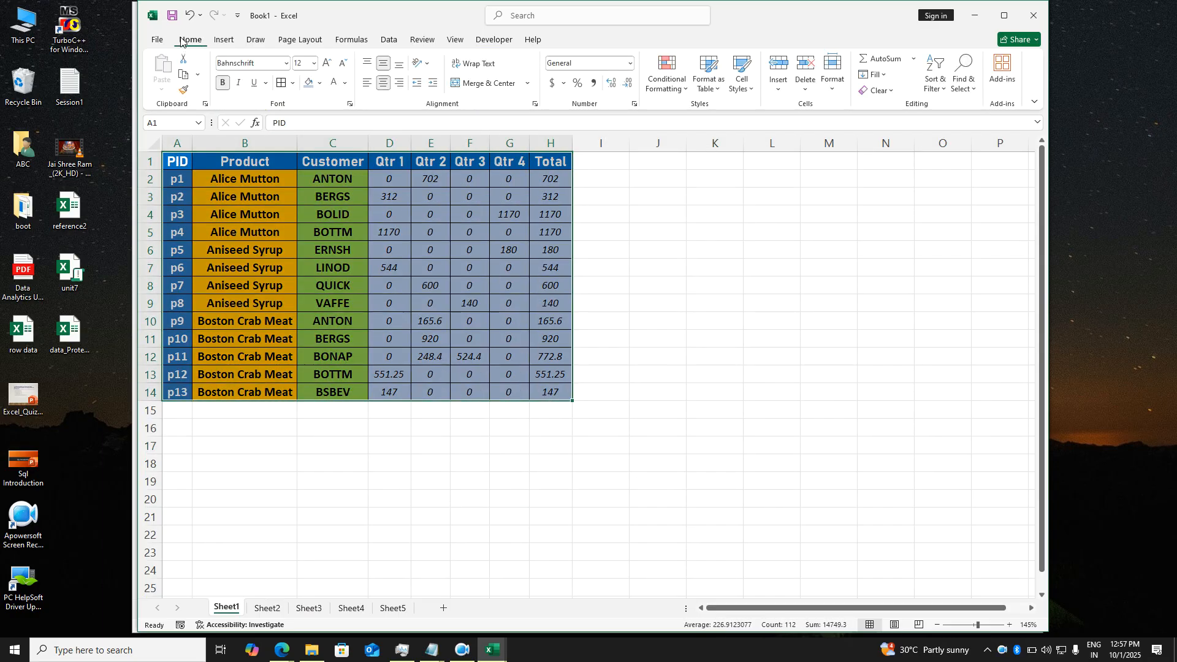
click(186, 92)
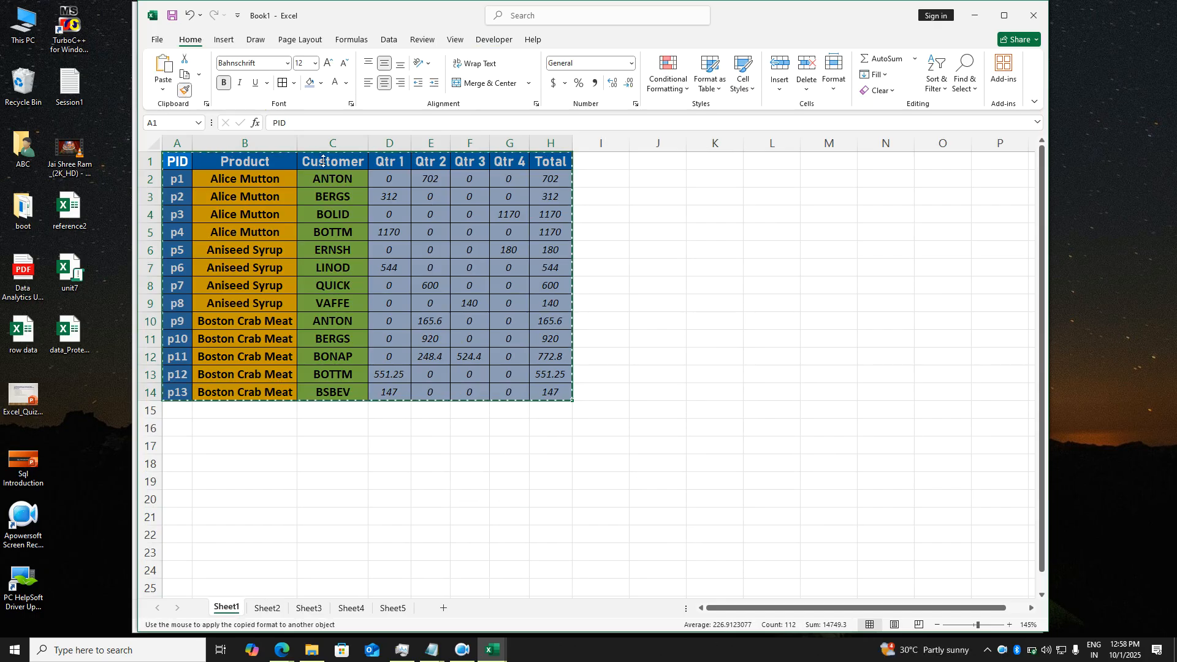
- Paint the copied formatting across Sheet3's data blocks, then undo it to restore plain data
click(303, 609)
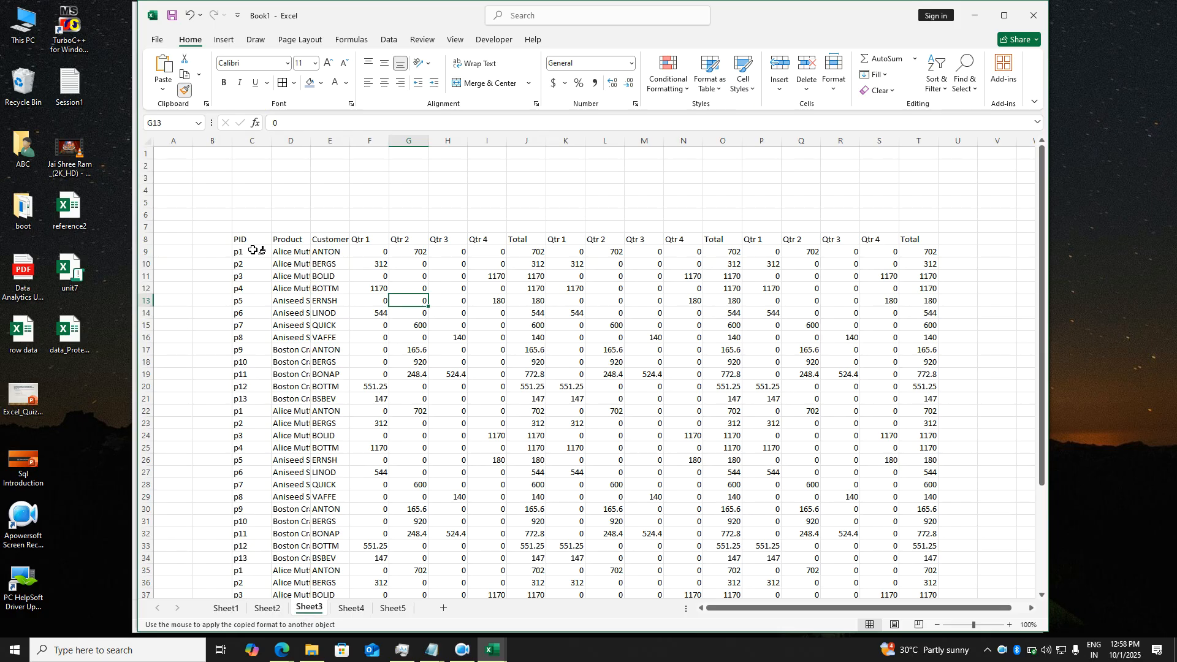
mouse_move(252, 247)
mouse_down()
mouse_move(681, 330)
mouse_move(846, 392)
mouse_move(912, 487)
mouse_move(913, 611)
mouse_move(907, 556)
mouse_move(909, 572)
mouse_up()
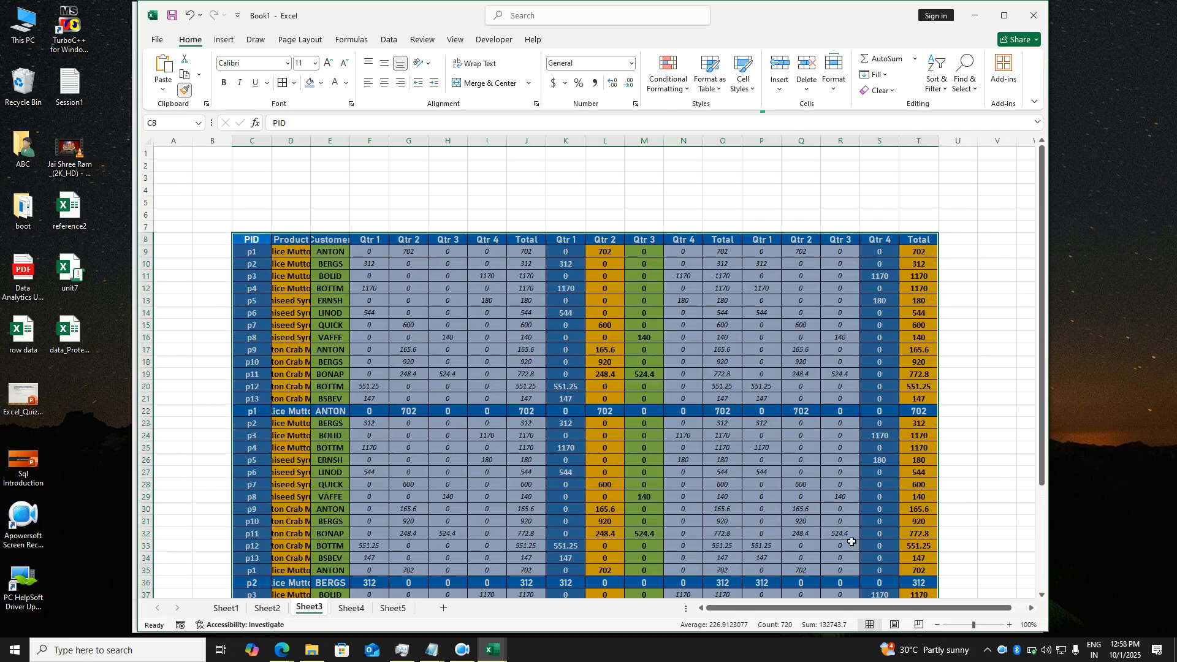
click(733, 486)
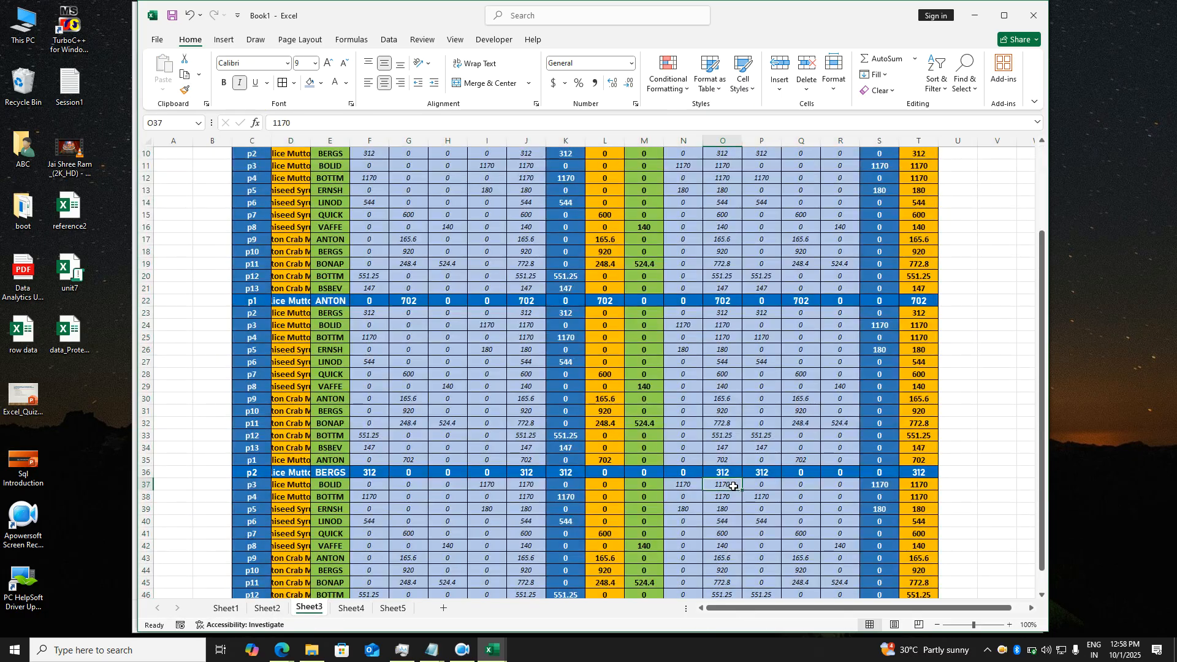
scroll(705, 431, down, 1)
scroll(706, 431, up, 2)
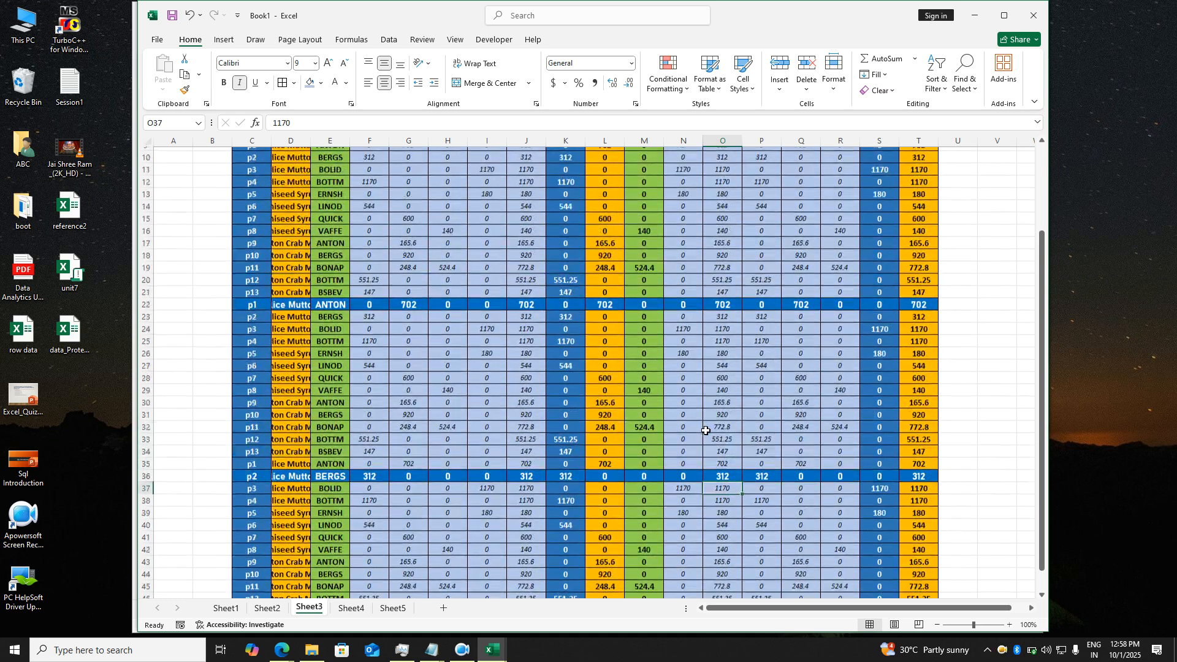
scroll(713, 238, up, 2)
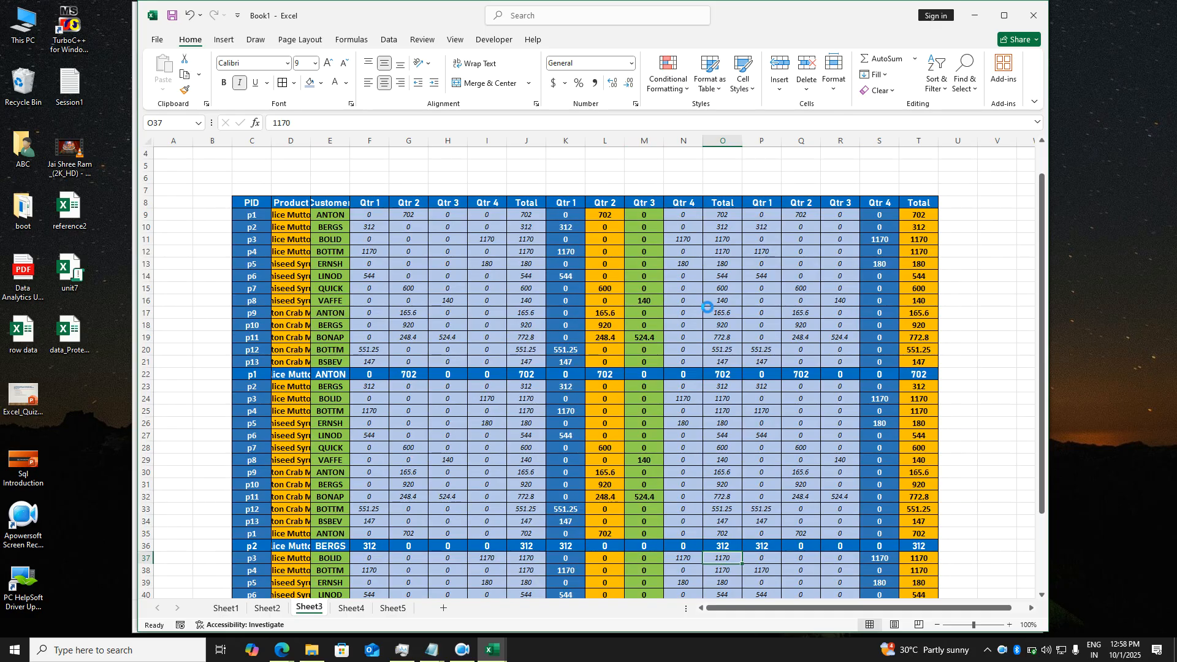
key(ctrl+z)
click(660, 325)
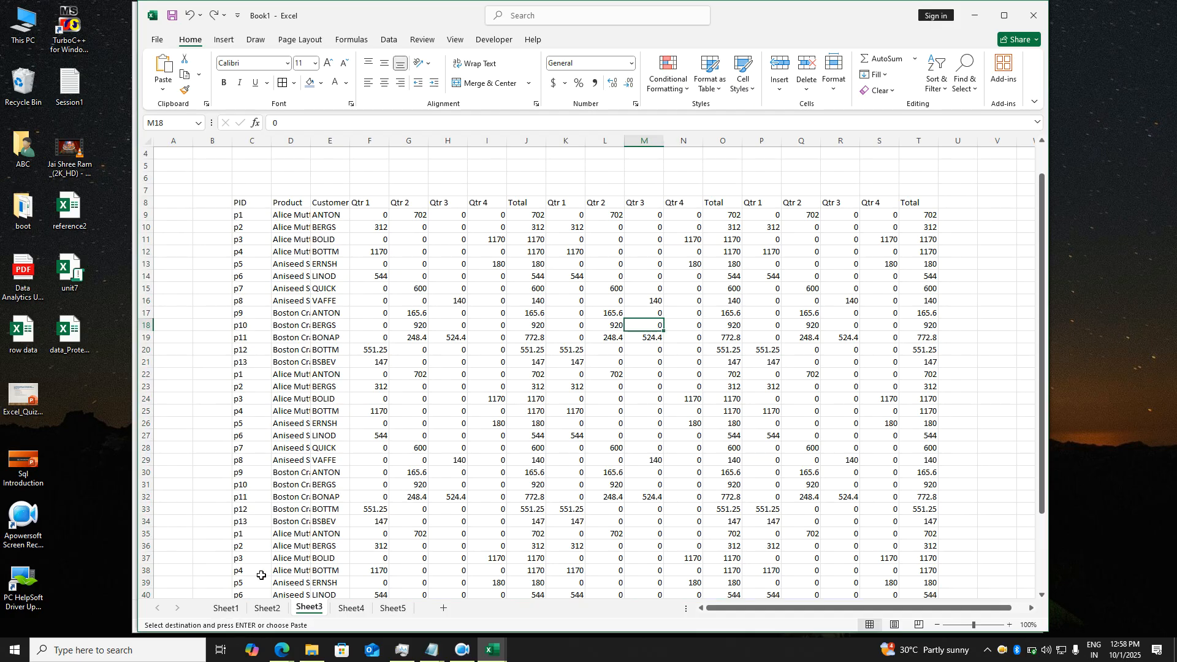
click(227, 608)
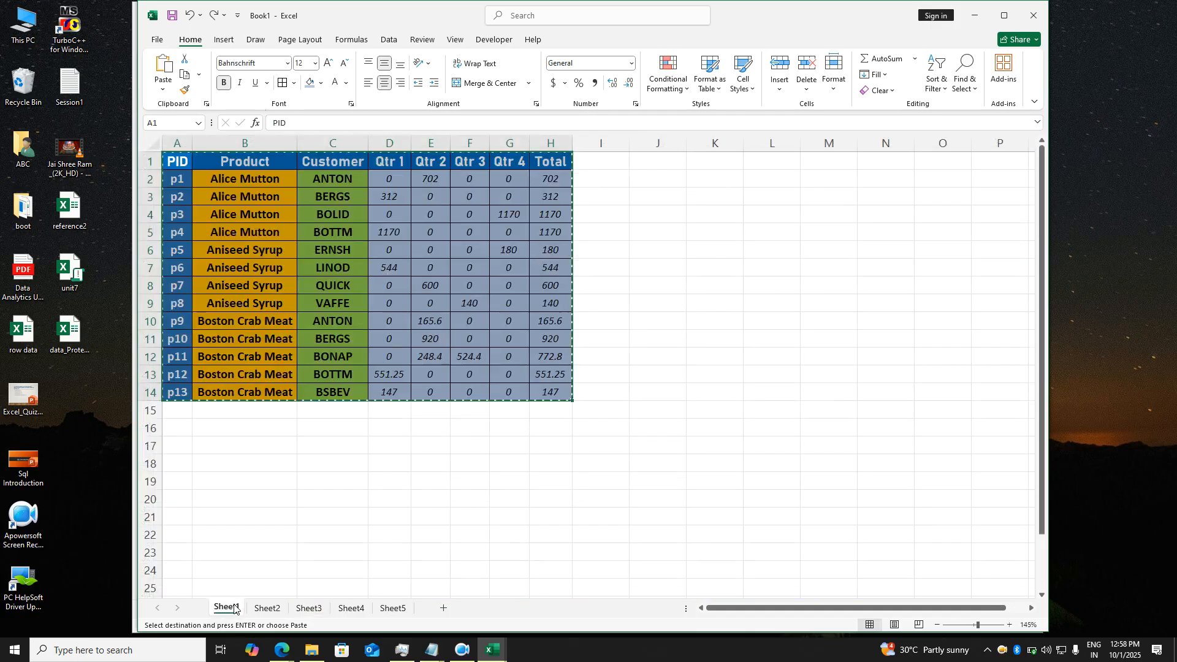
click(309, 608)
click(256, 208)
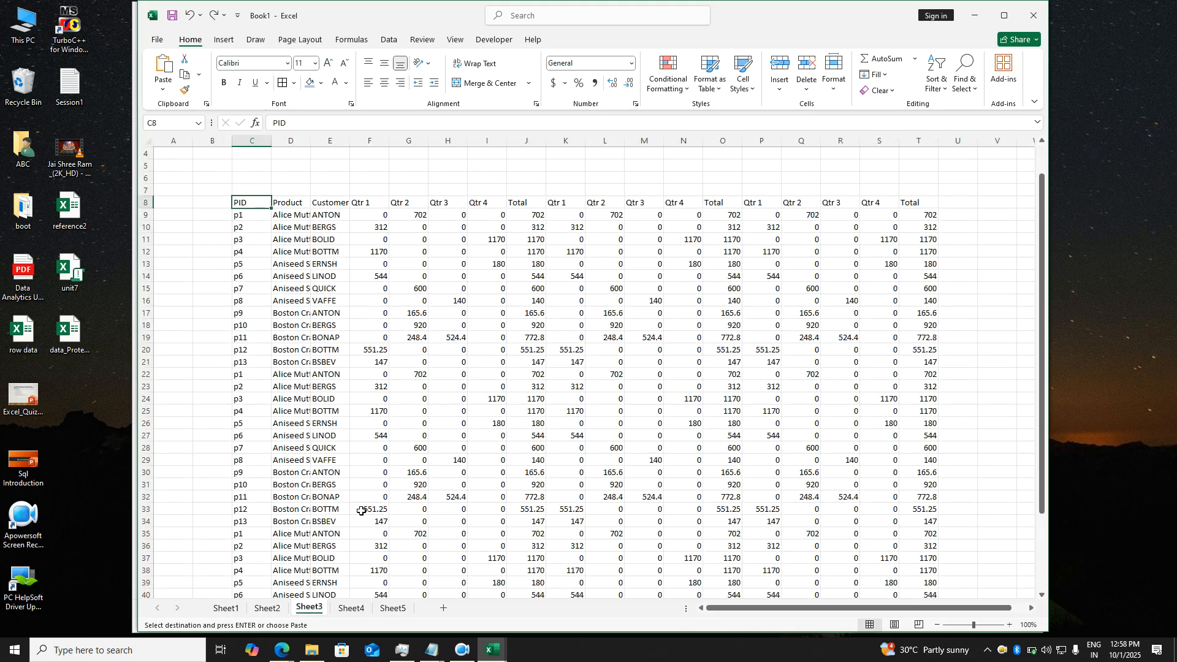
click(356, 608)
click(396, 608)
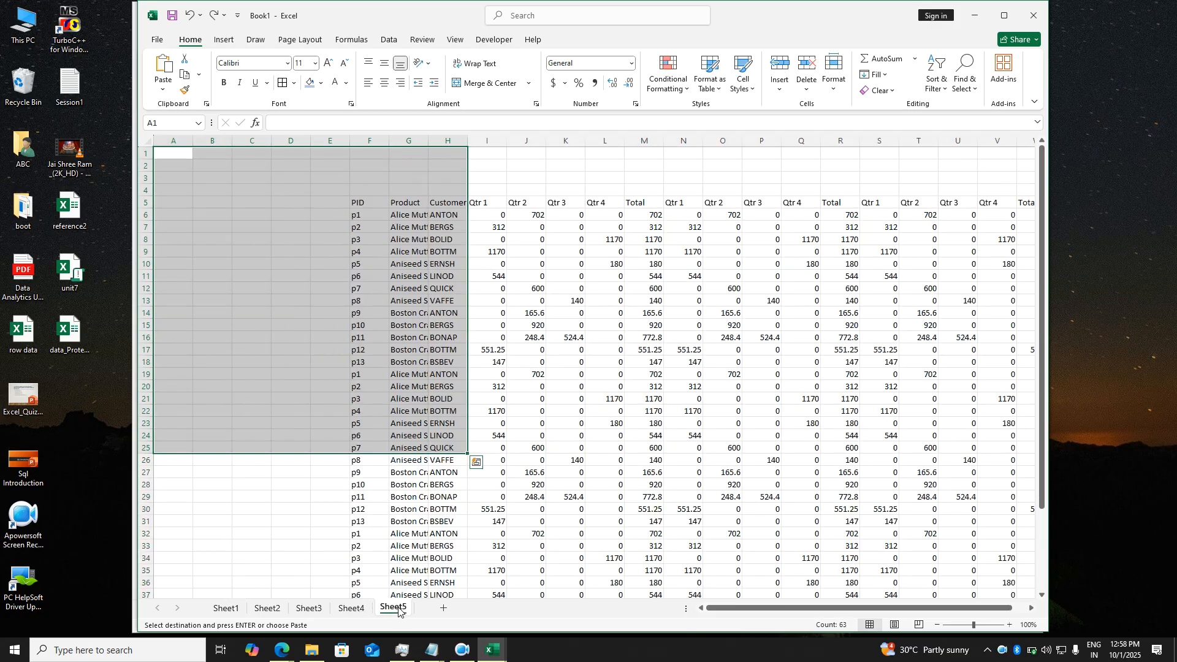
click(560, 464)
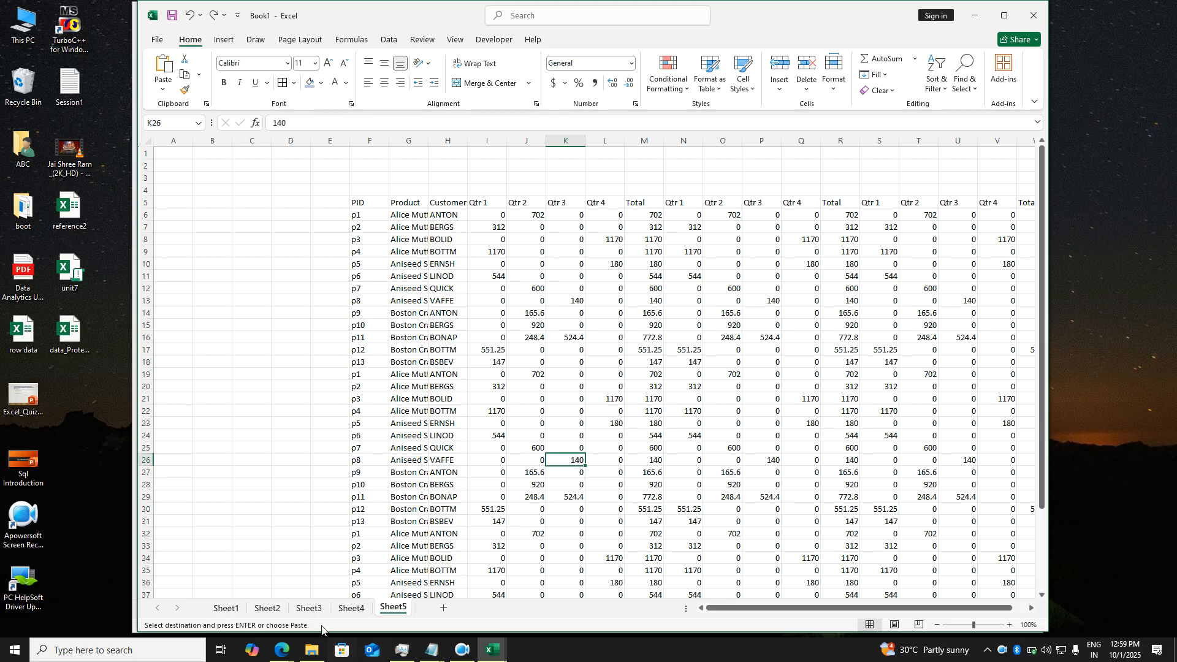
click(309, 608)
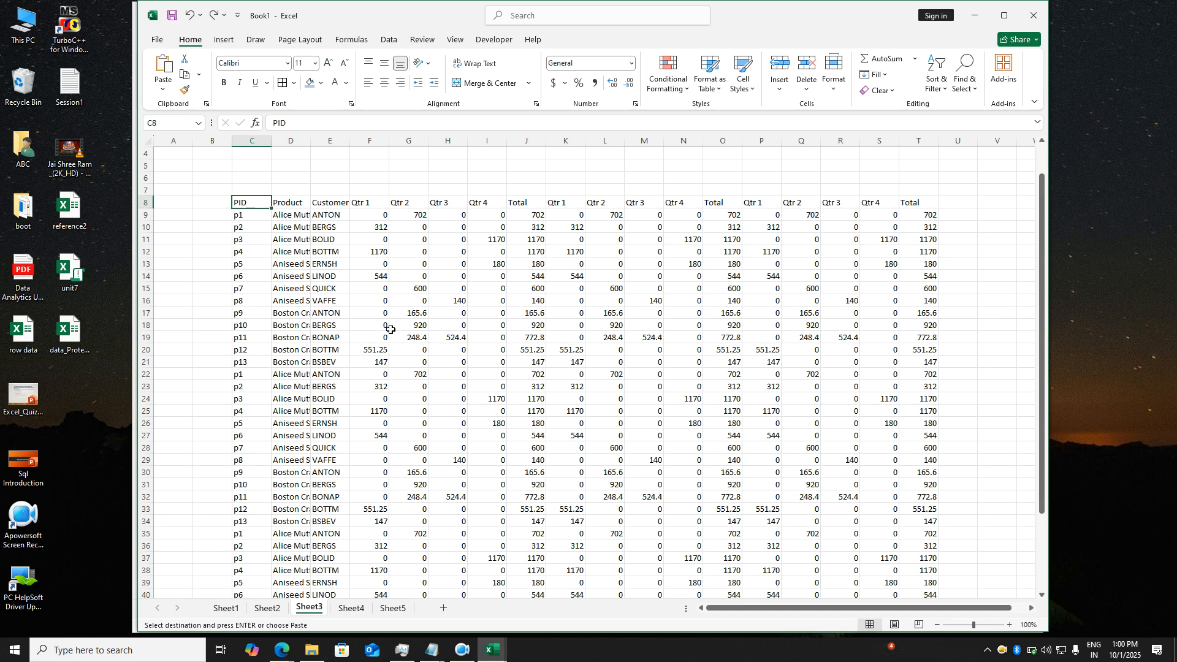
- Run the formatting macro on Sheet3's data, then on Sheet5's table starting at F5
key(Return)
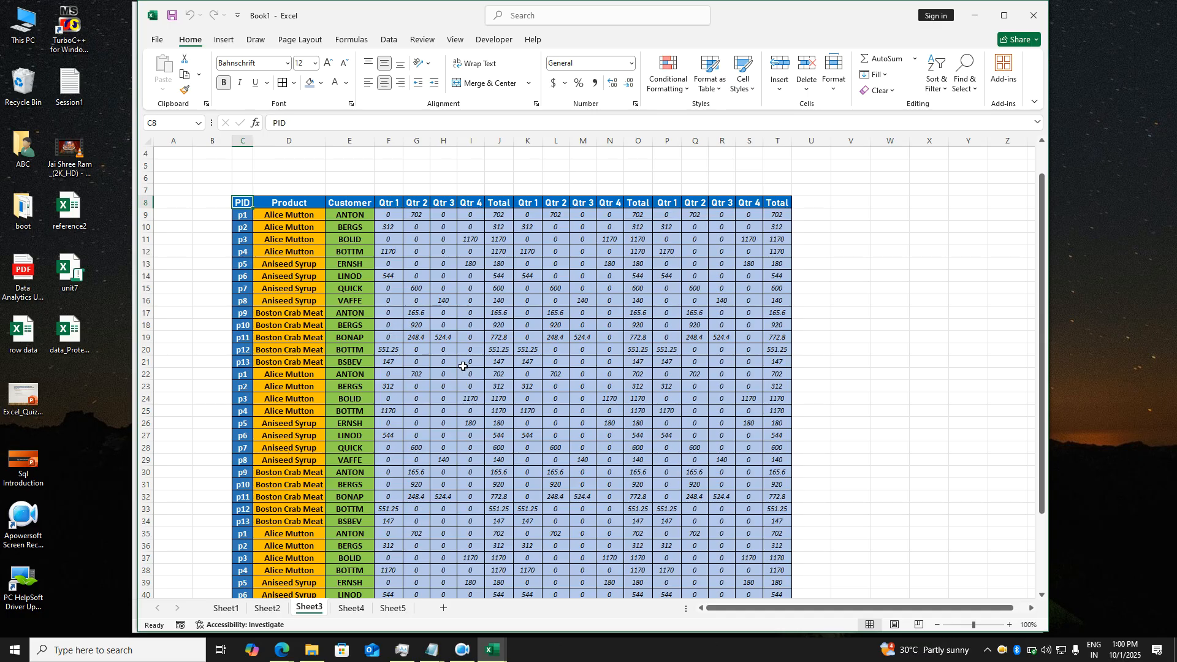
click(394, 608)
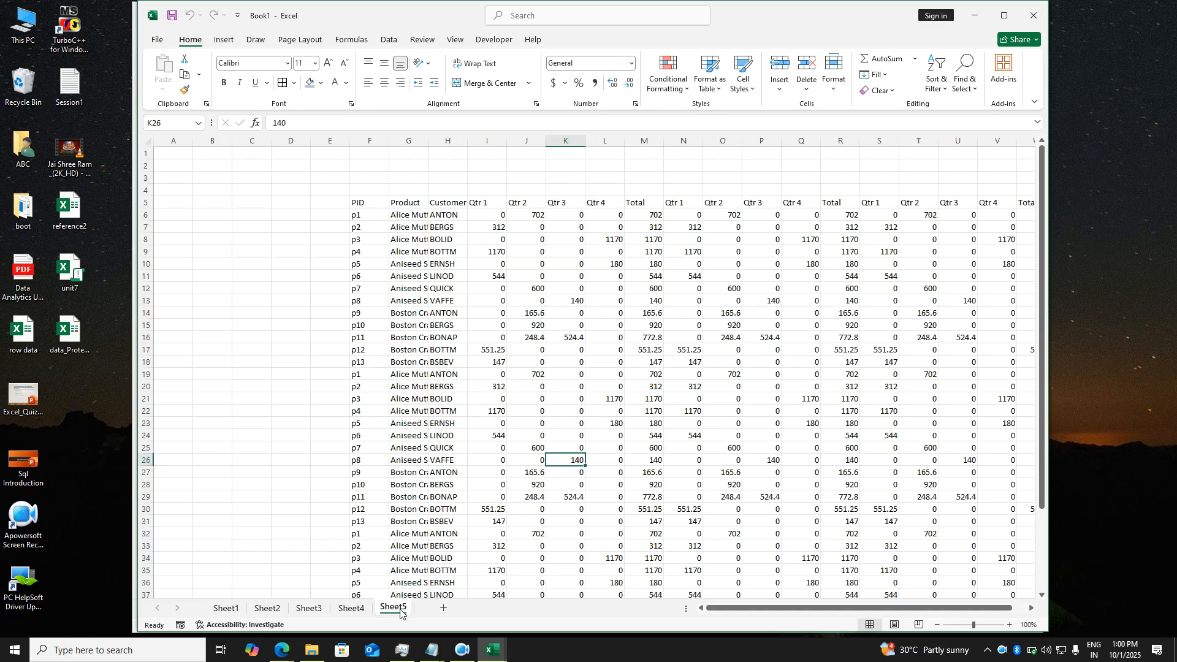
click(378, 207)
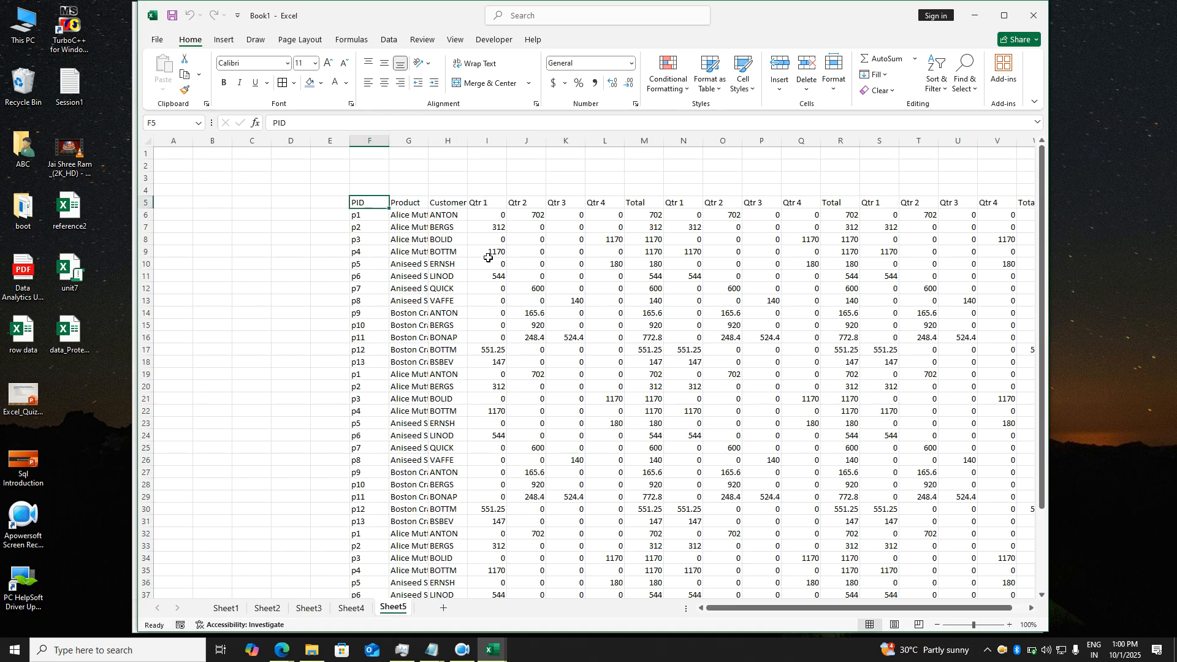
key(ctrl+m)
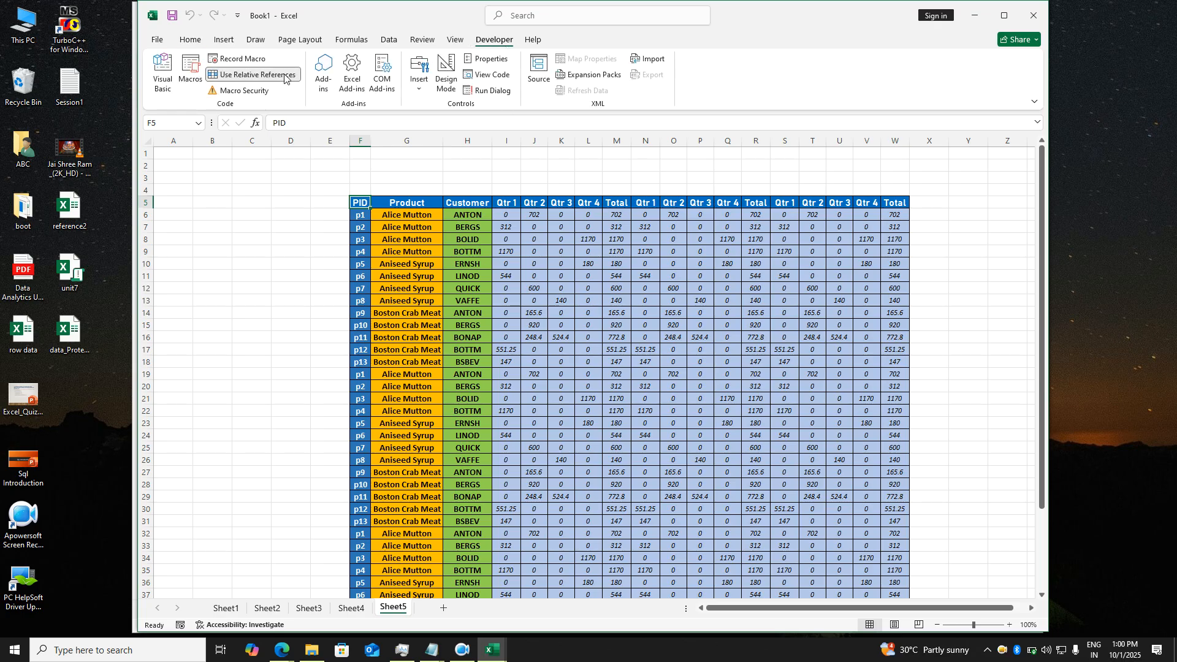
click(188, 78)
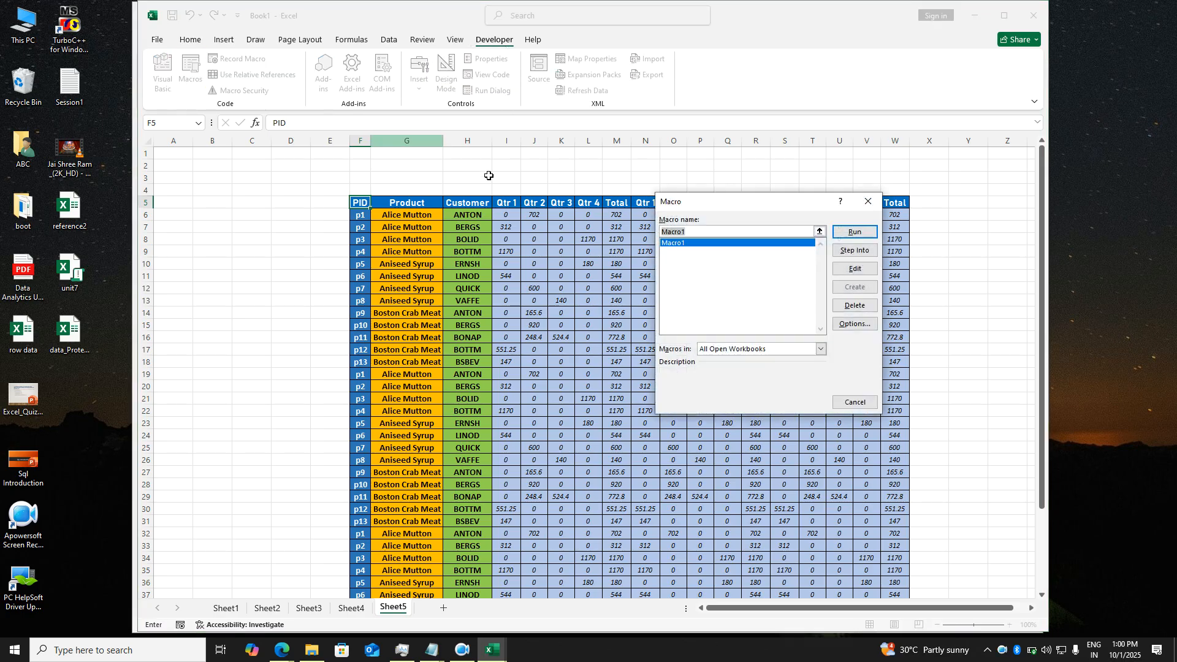
click(853, 325)
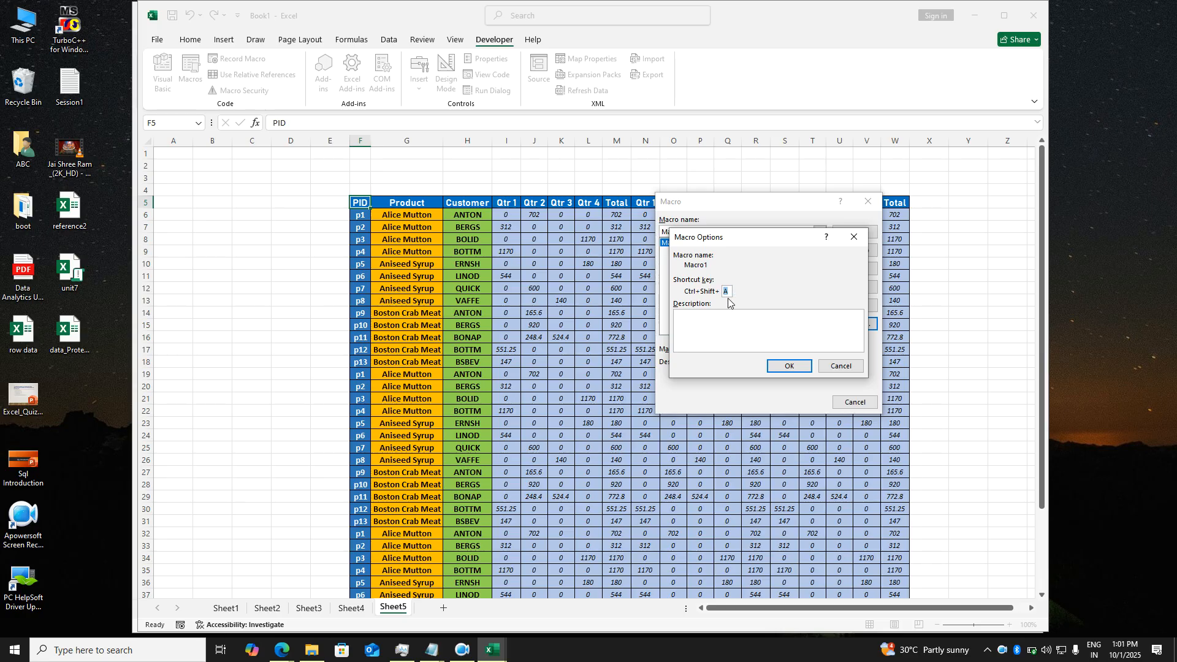
click(854, 237)
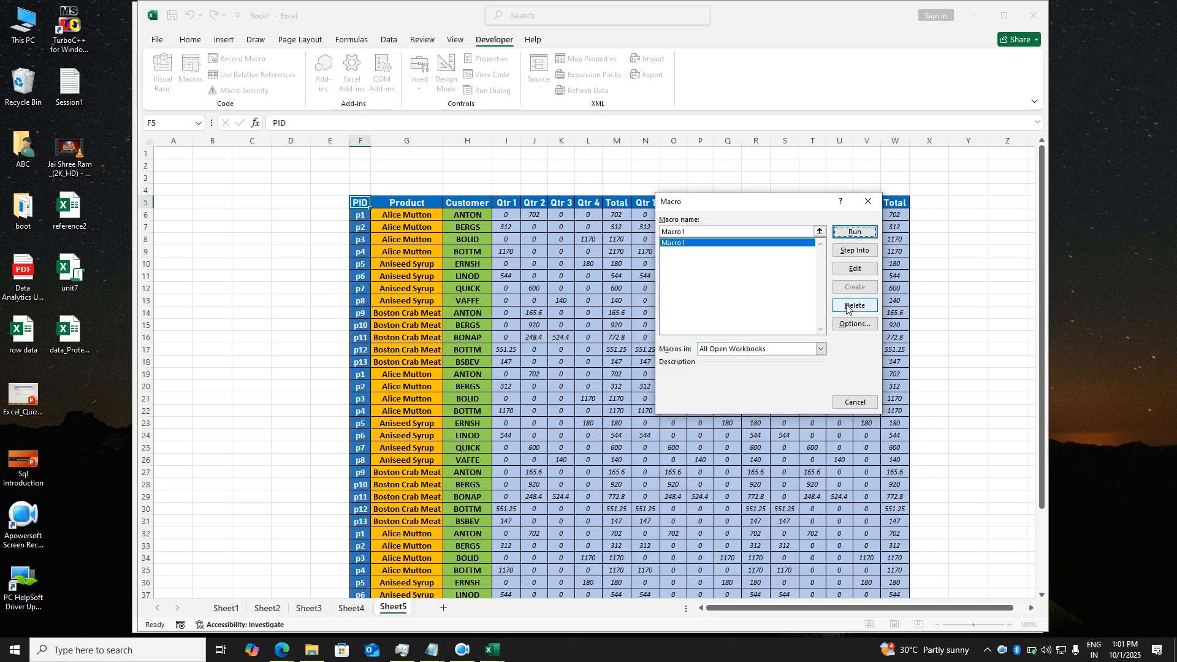
click(874, 202)
click(588, 288)
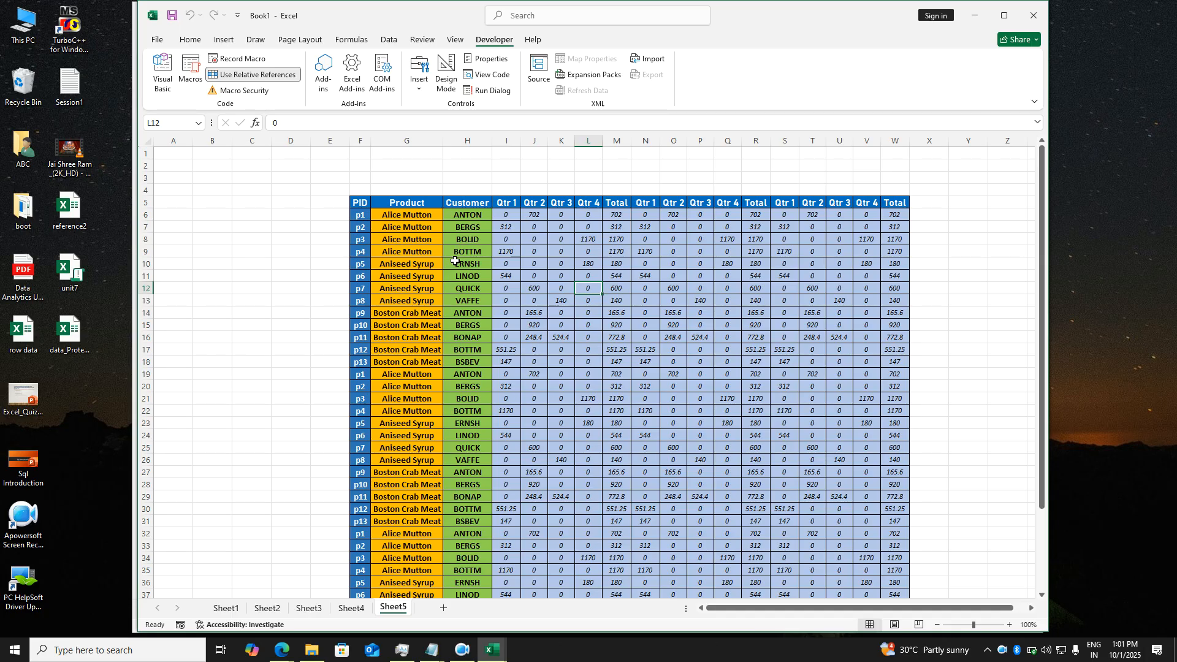
click(454, 261)
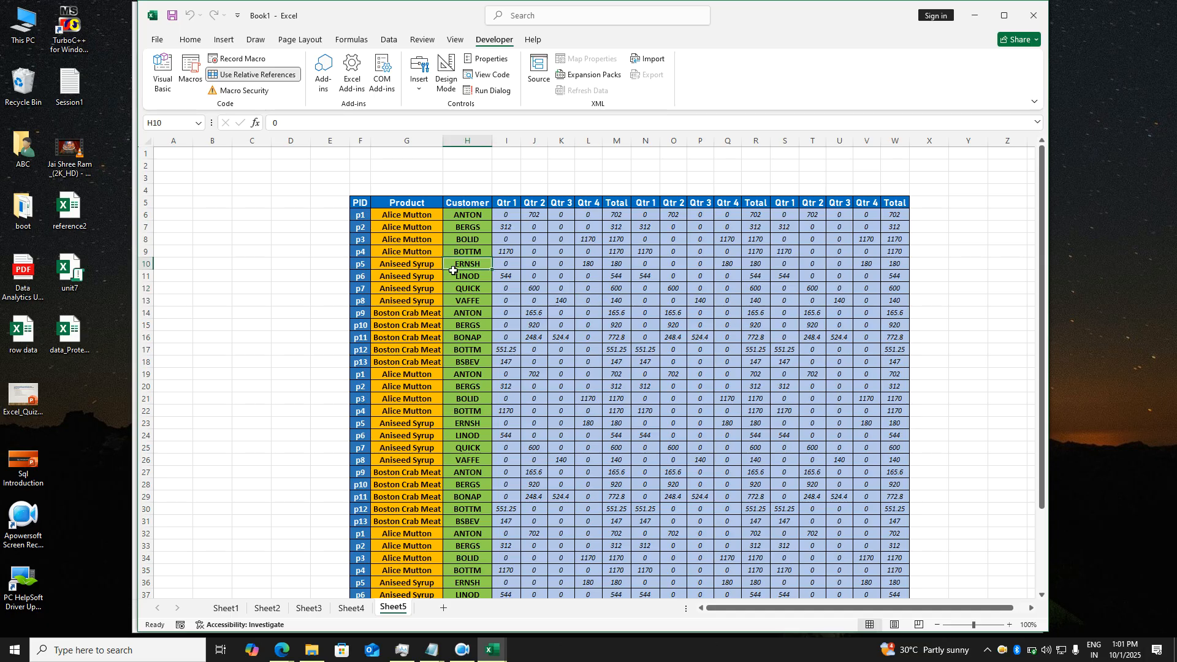
- Open Macro1 for editing in the VBA editor, then move the window left and widen it
click(191, 72)
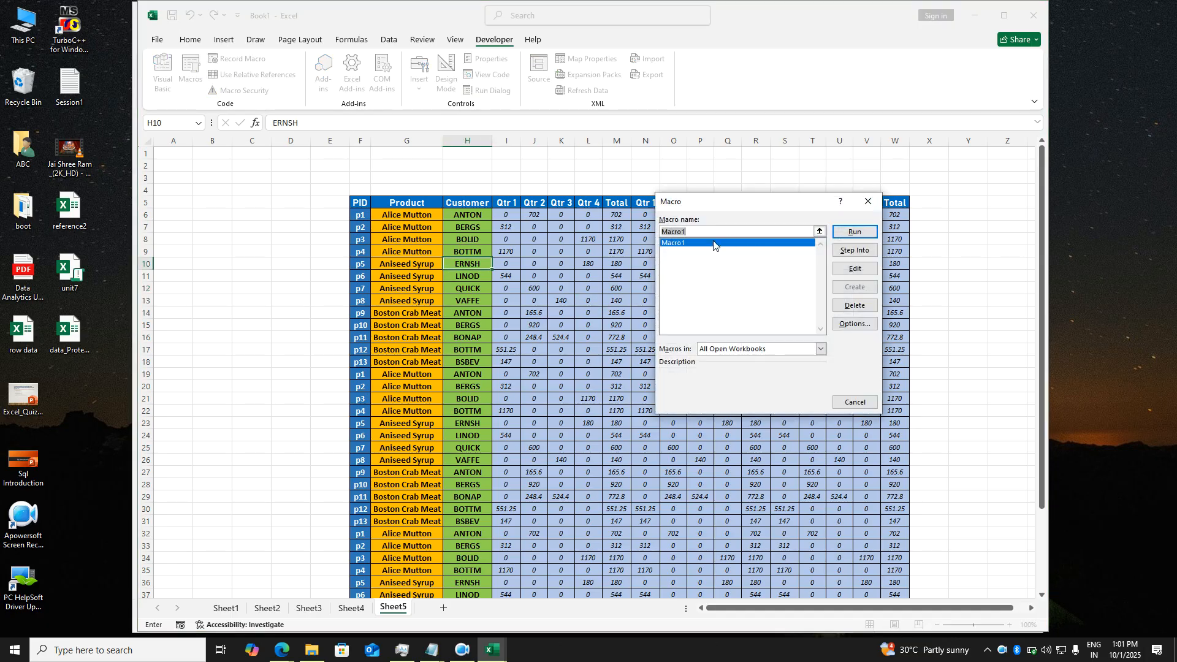
click(857, 269)
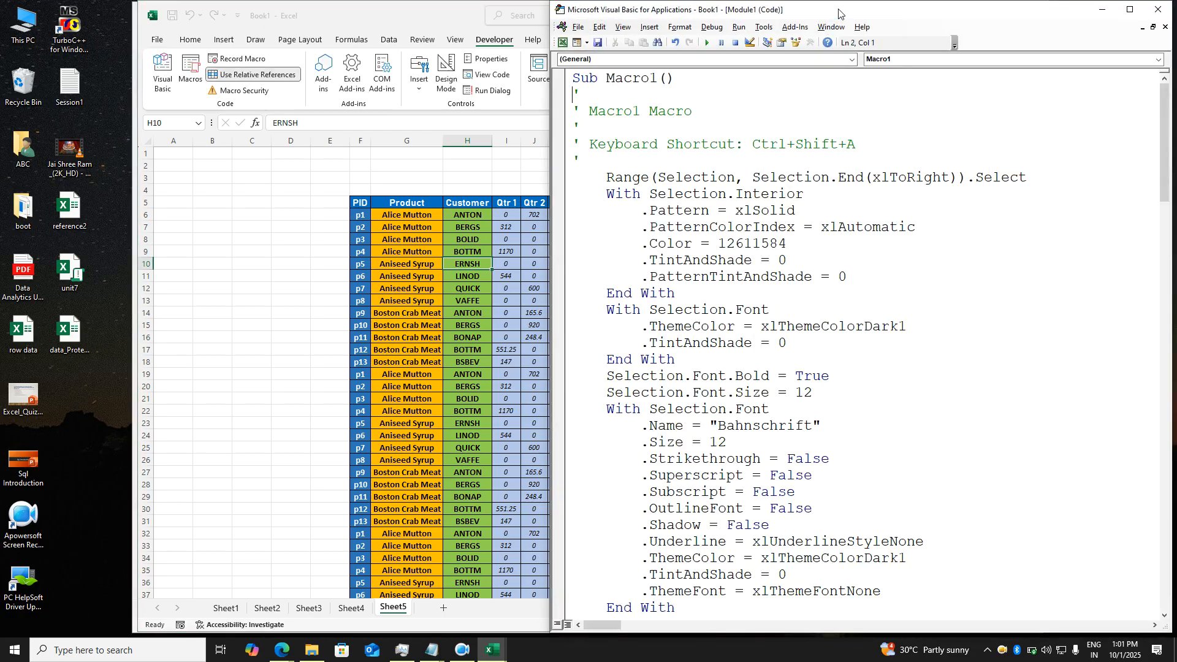
drag(839, 13, 427, 13)
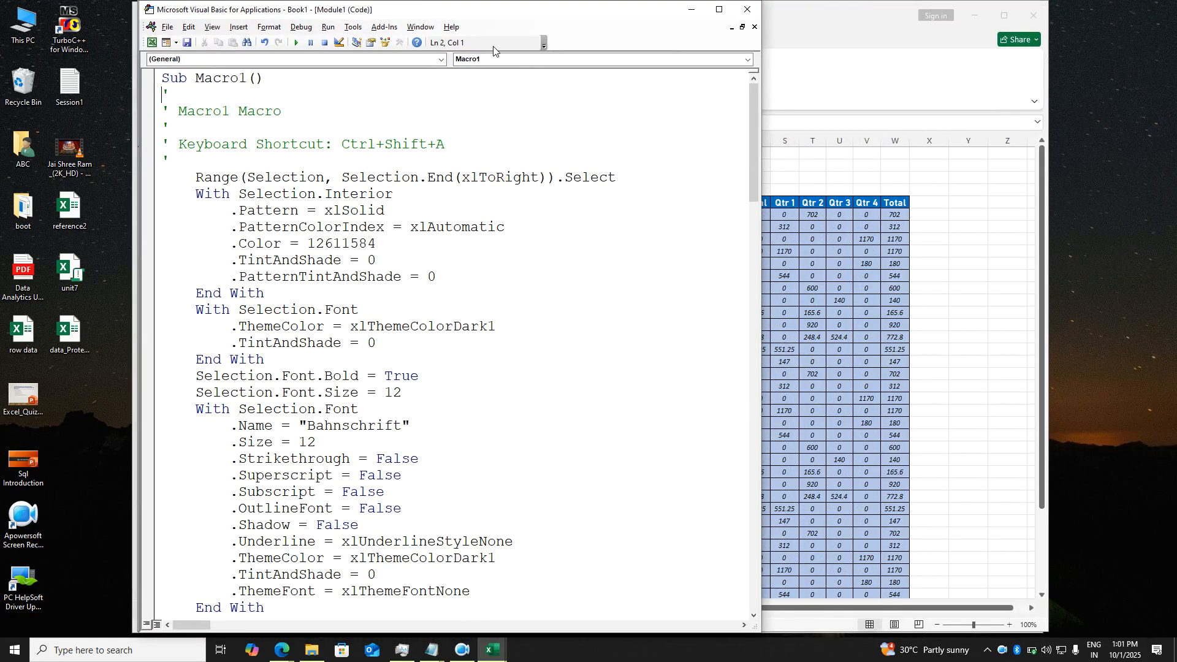
drag(762, 276, 1035, 276)
- Scroll through Macro1's recorded formatting statements in Module1
scroll(541, 353, down, 3)
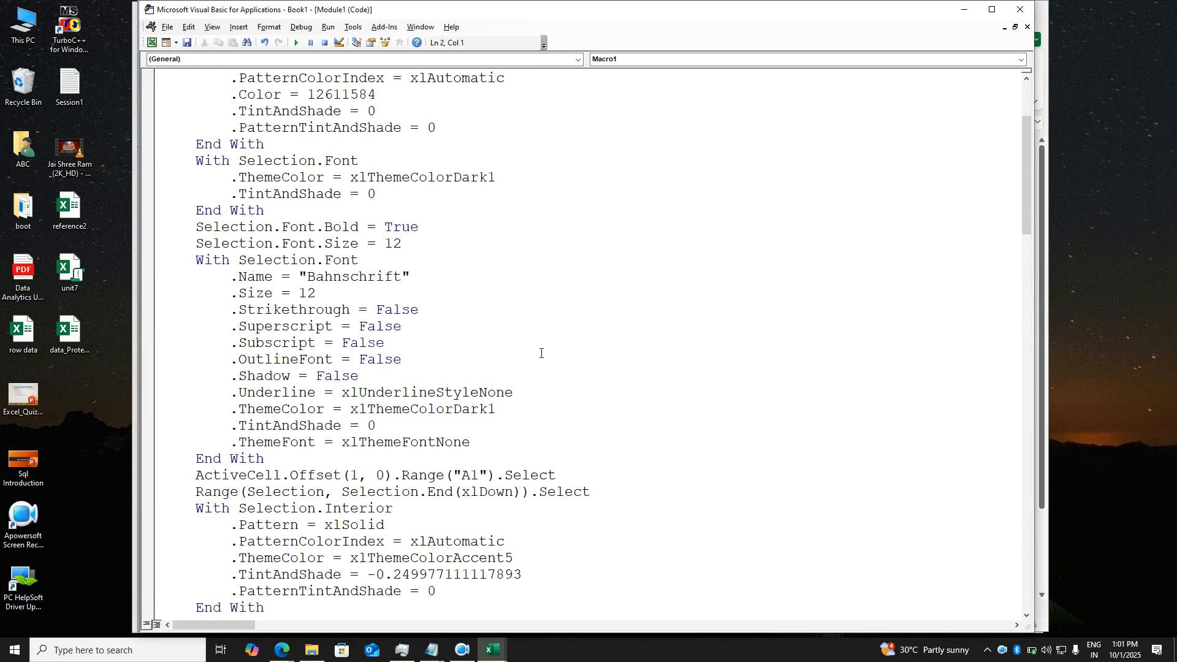
scroll(541, 353, down, 4)
scroll(541, 353, down, 8)
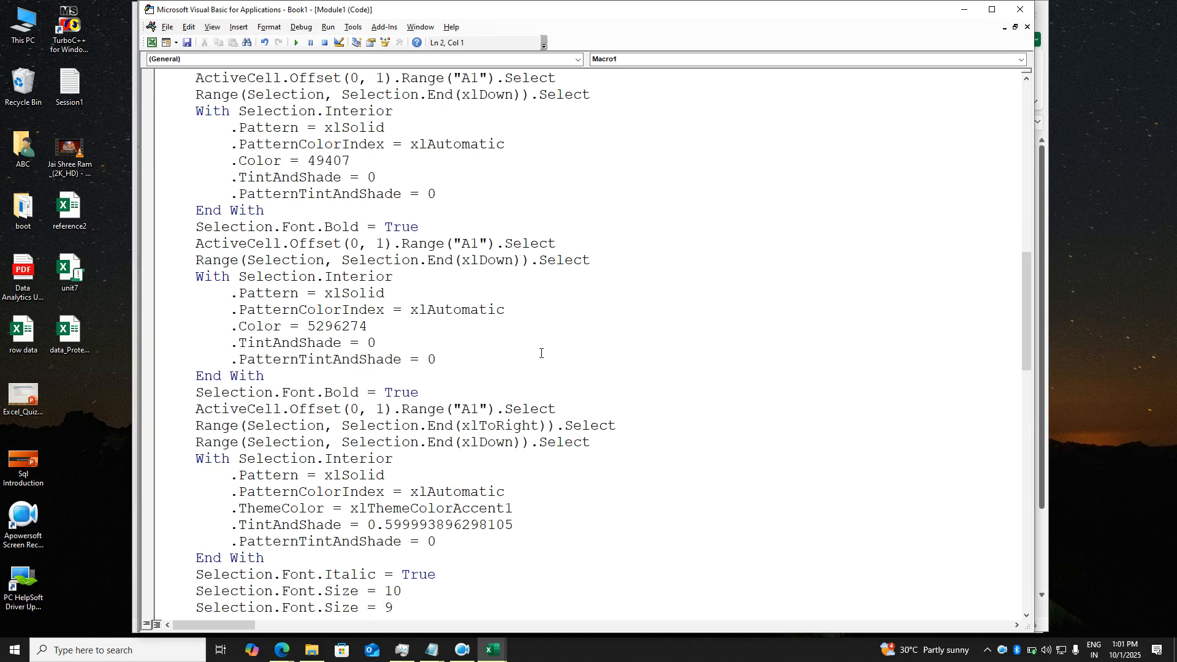
scroll(541, 353, down, 6)
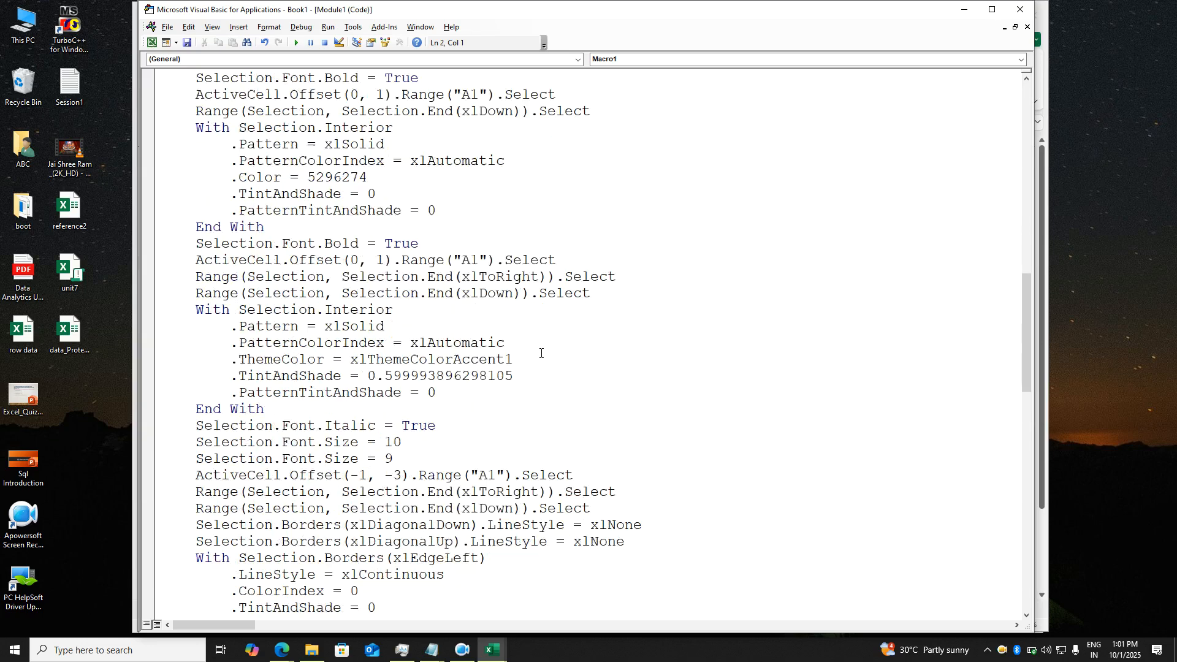
scroll(541, 353, down, 6)
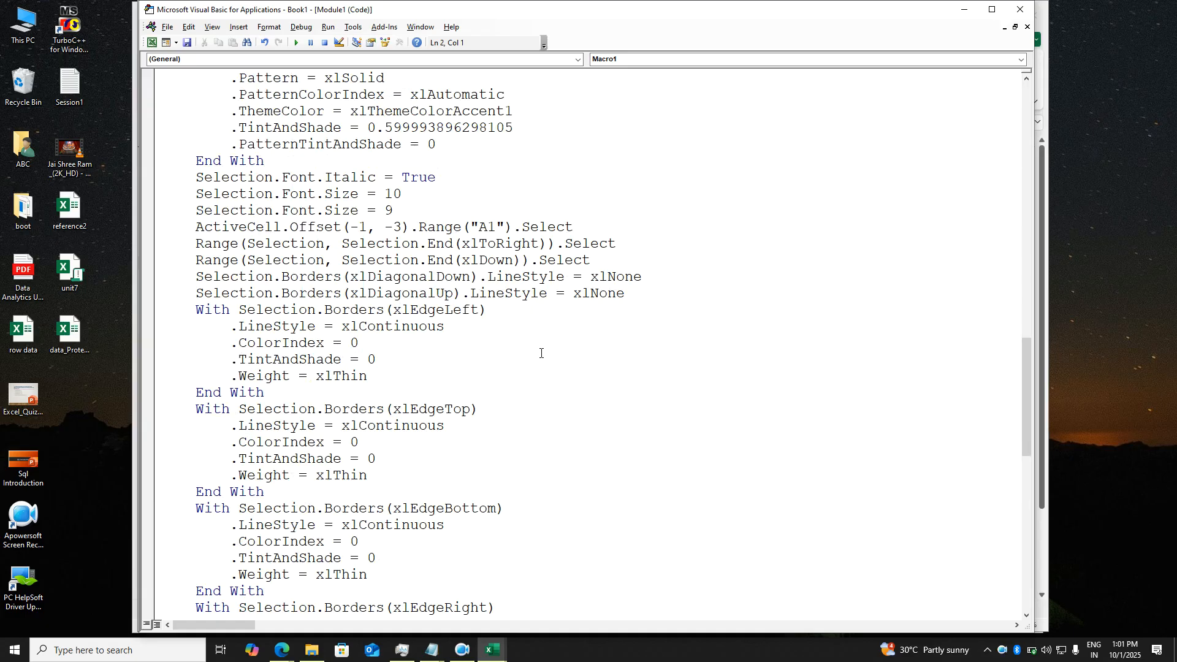
scroll(541, 353, up, 2)
scroll(542, 353, up, 16)
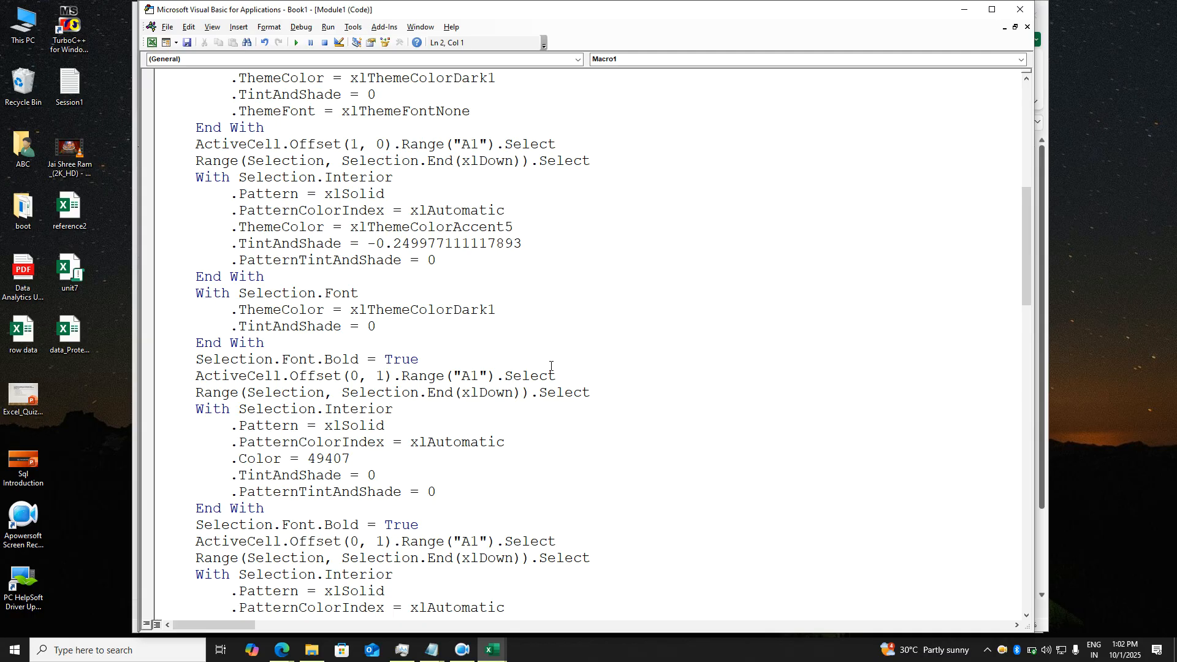
click(426, 282)
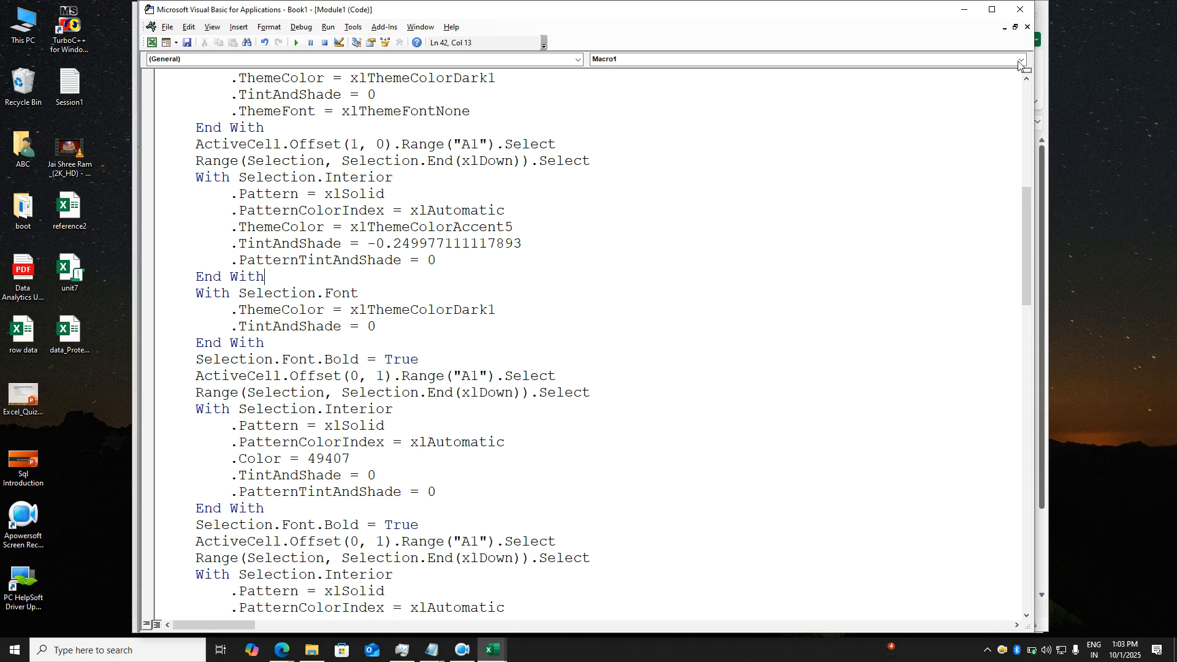
- Close the VBA editor and save the workbook to the Desktop as 'macro'
click(1020, 9)
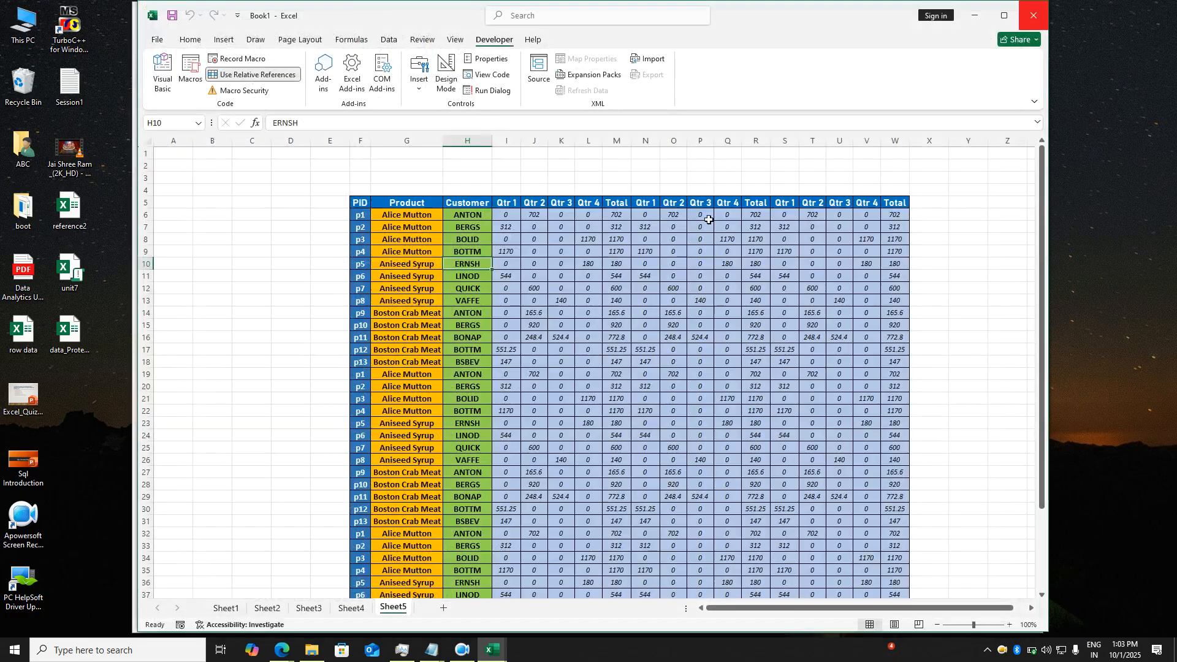
click(532, 264)
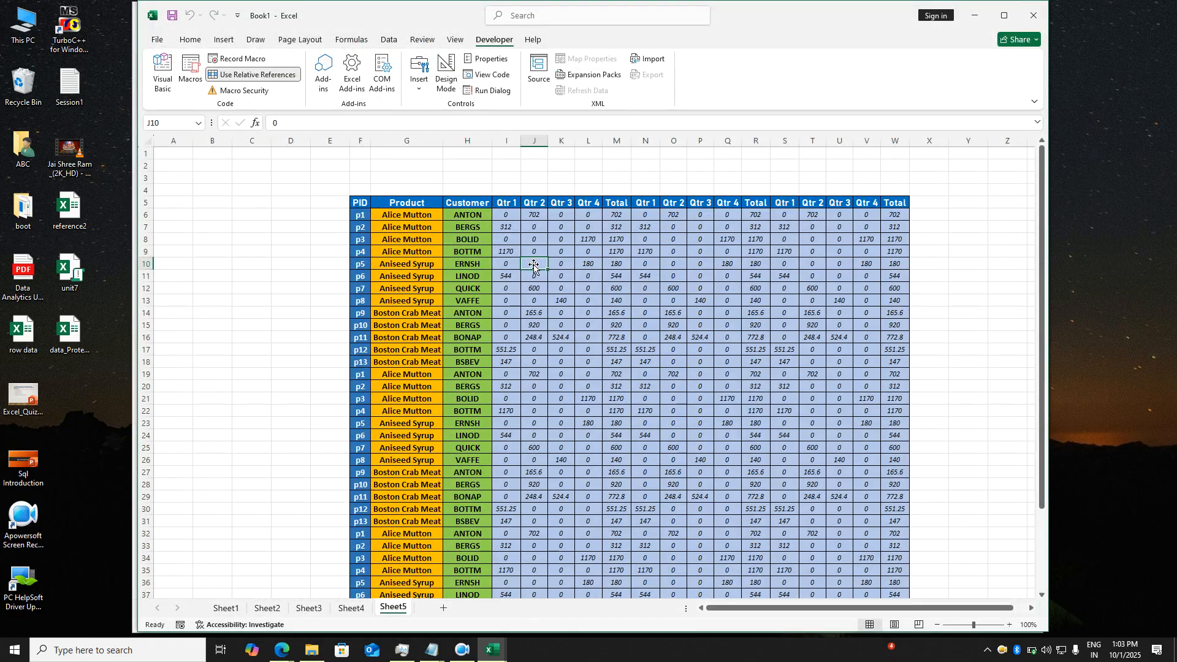
click(159, 41)
click(175, 183)
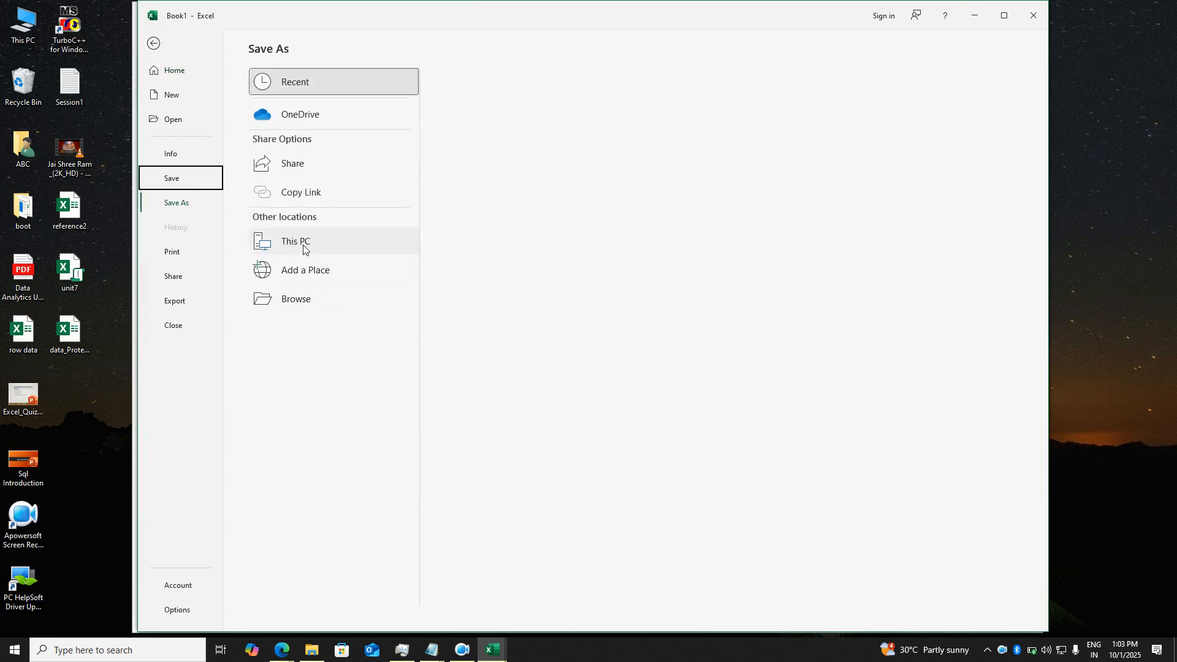
click(311, 253)
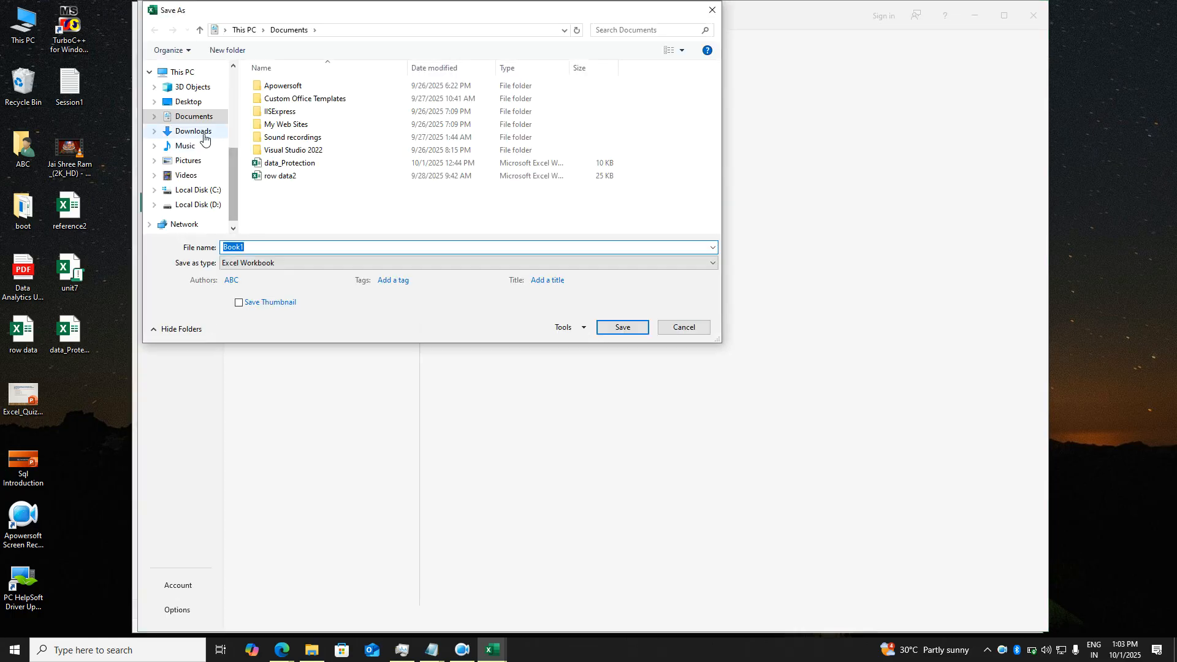
click(195, 103)
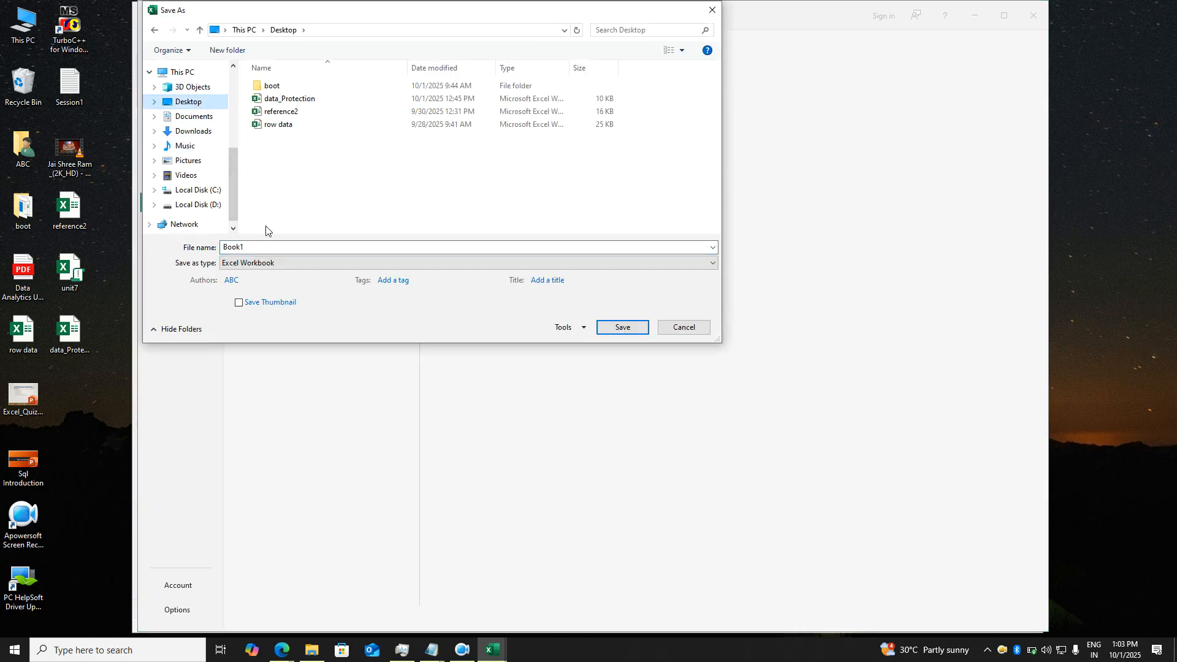
double_click(275, 248)
text(macro)
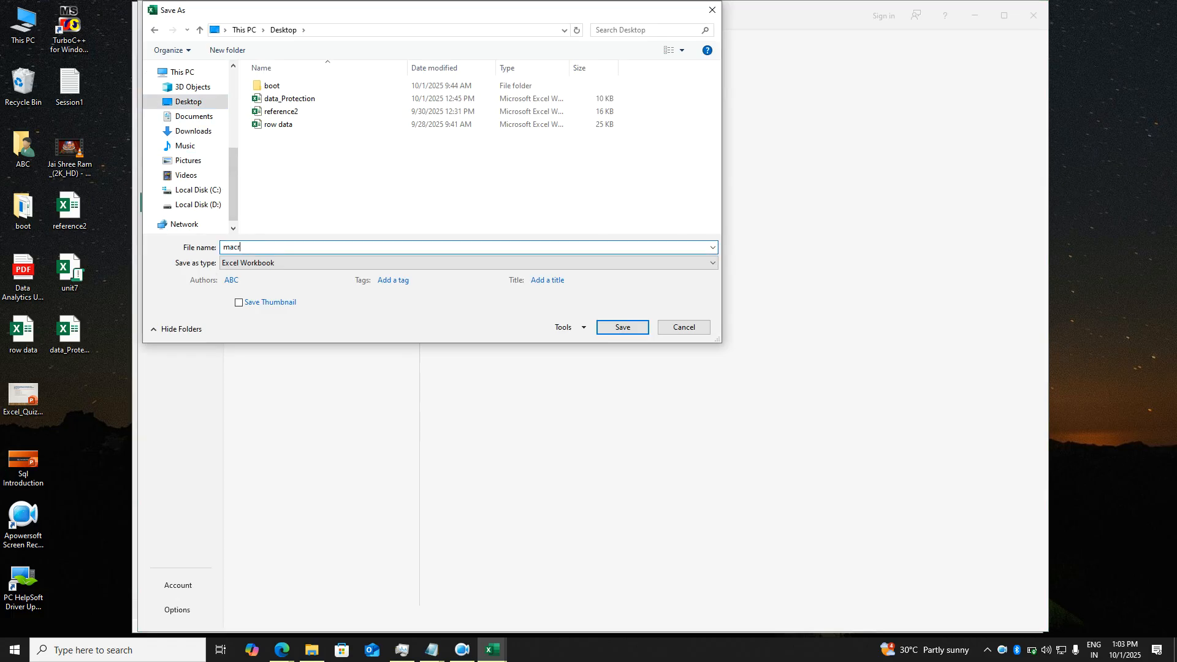
click(613, 335)
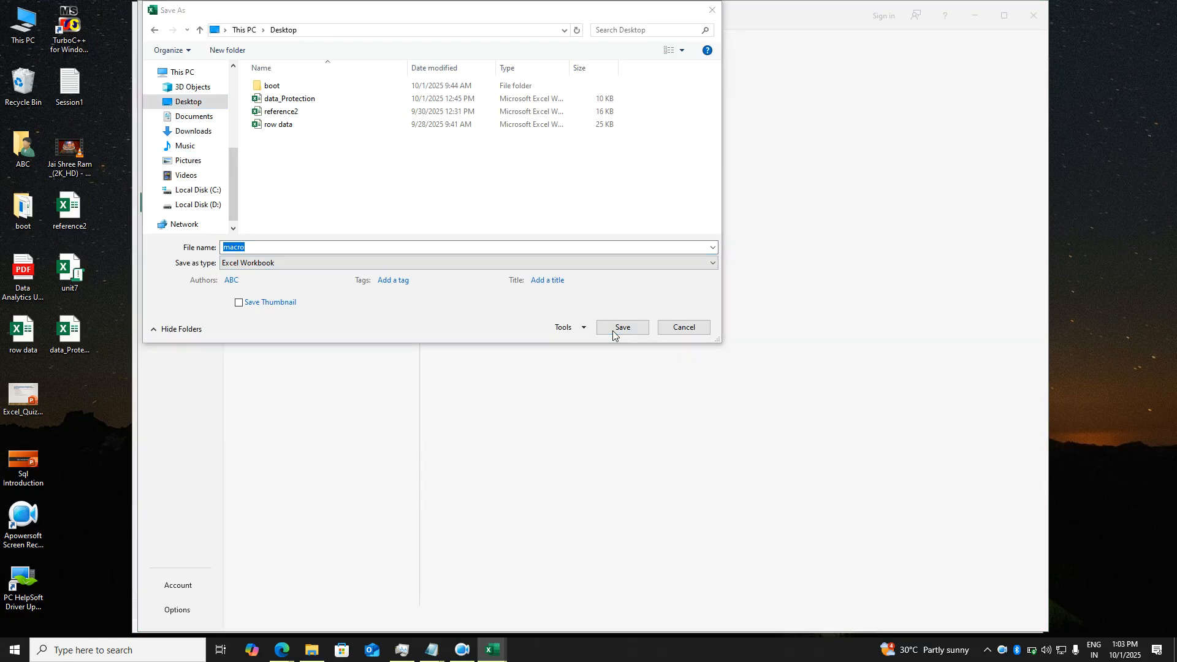
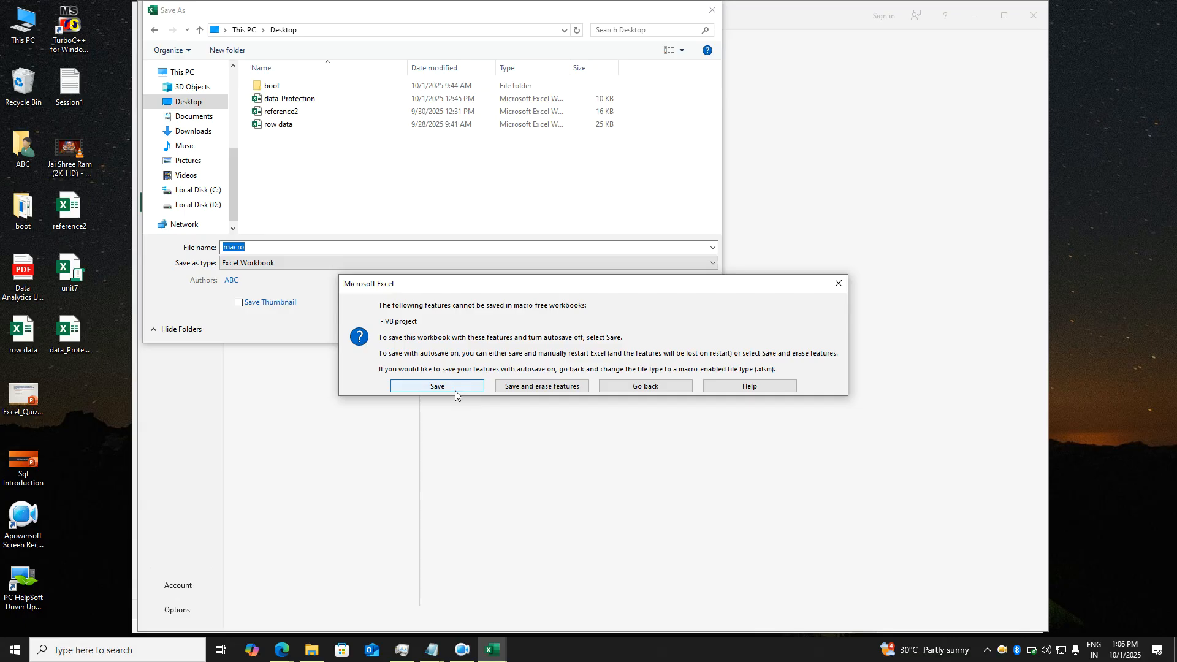
- Save the workbook on the Desktop as 'macro' in Excel Macro-Enabled Workbook format
click(837, 286)
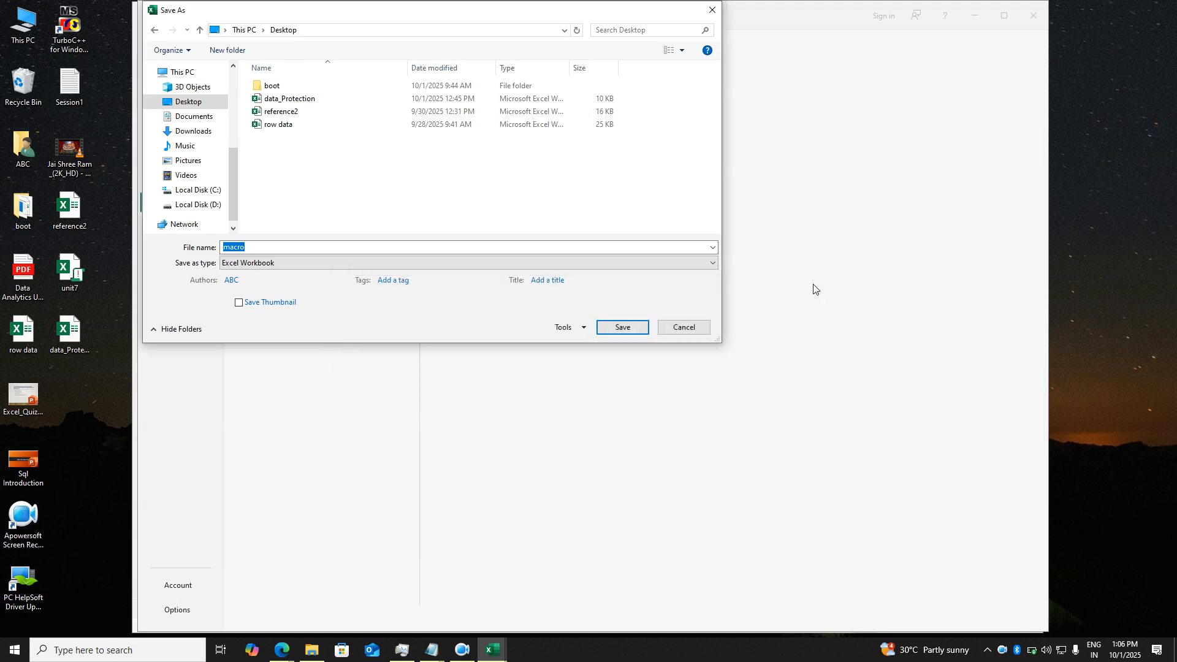
click(255, 269)
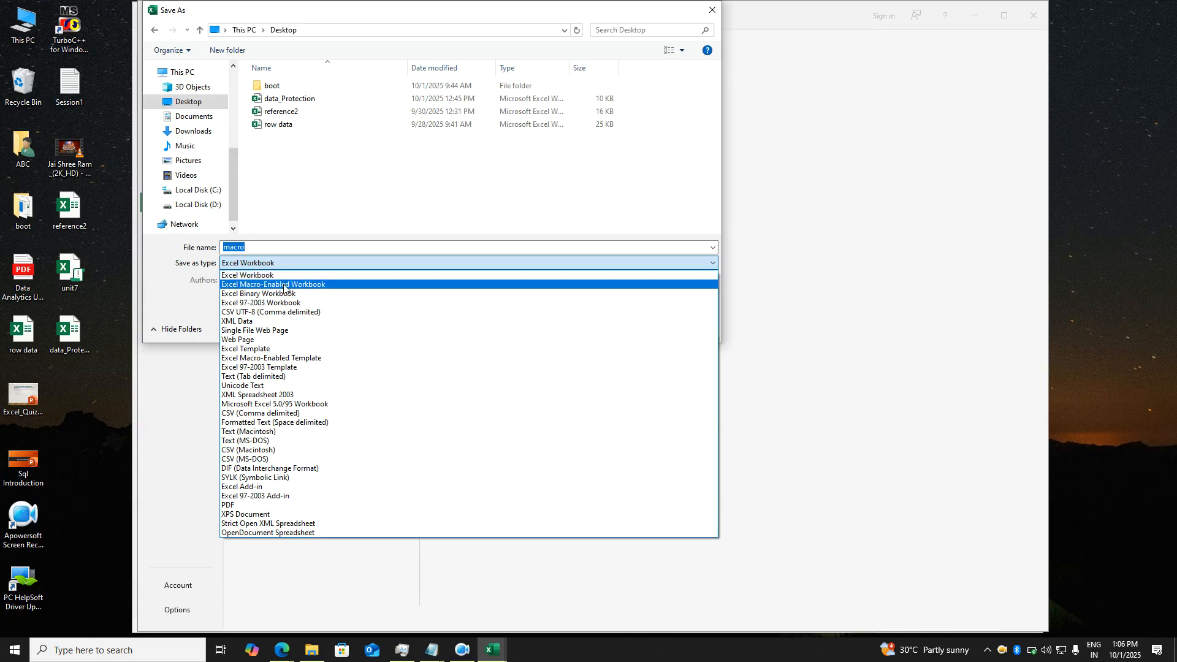
click(268, 285)
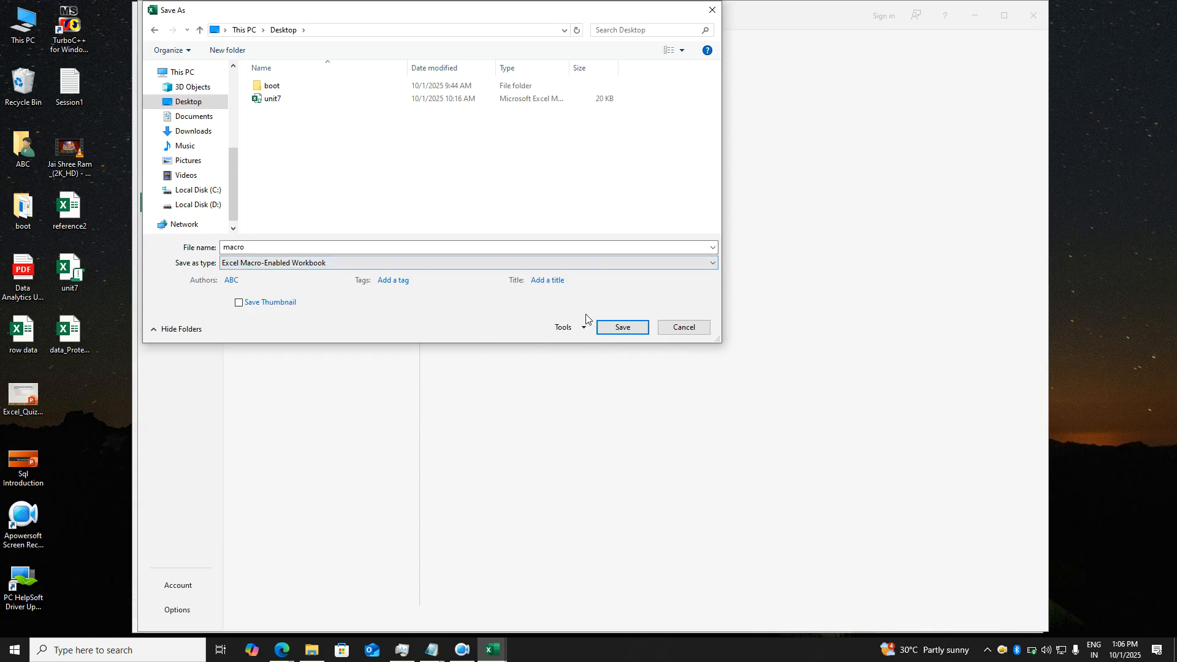
click(616, 328)
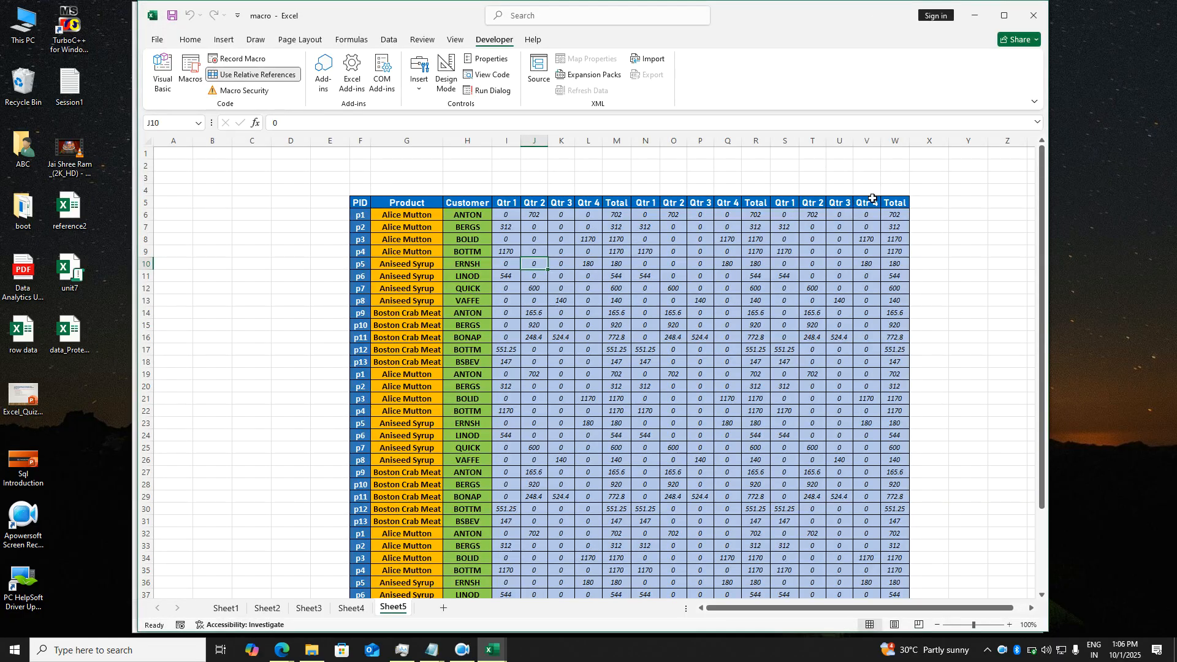
- Close both Excel workbooks and the Downloads folder, then reopen macro.xlsm from the Desktop
click(1034, 19)
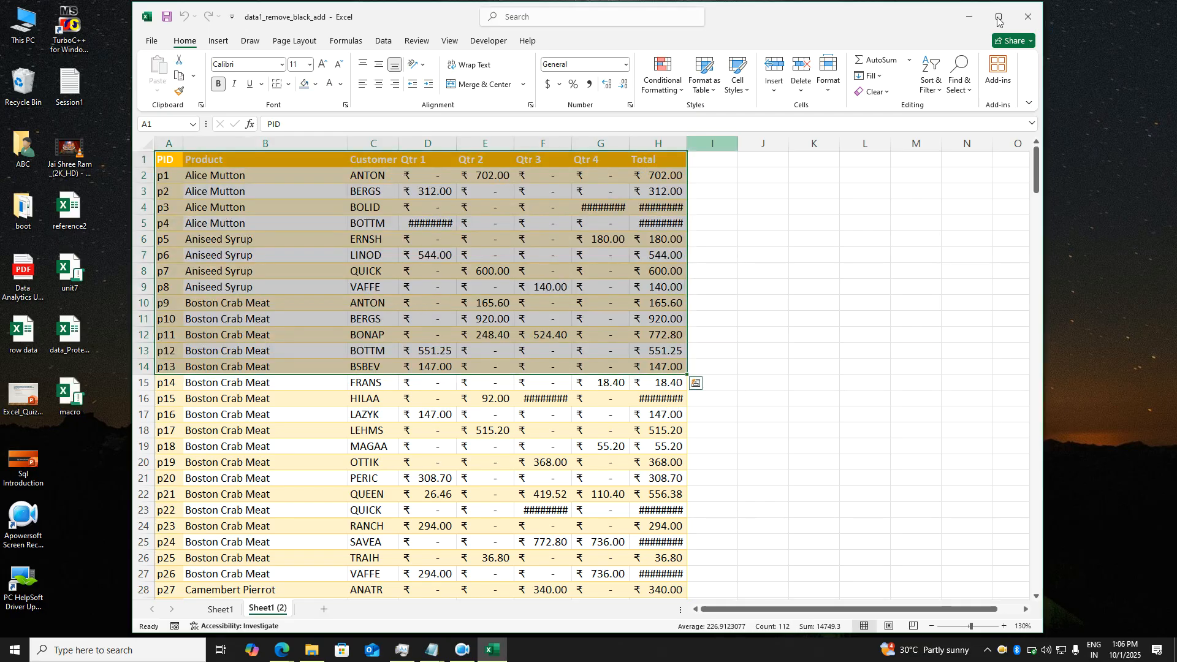
click(1035, 28)
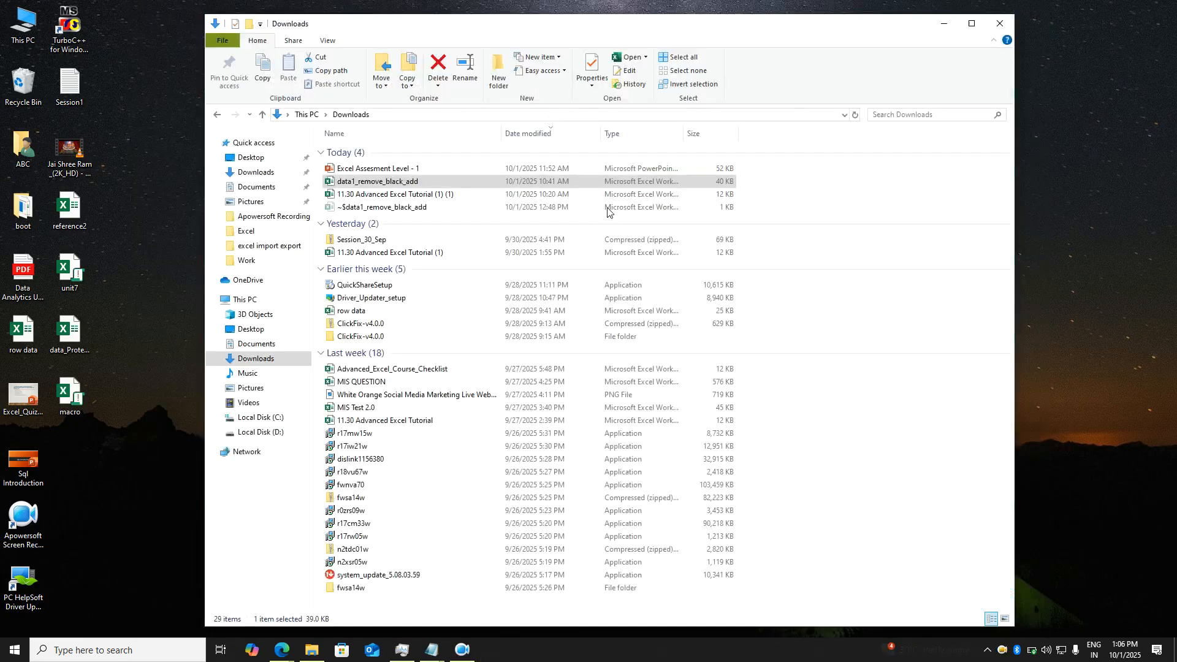
click(1000, 23)
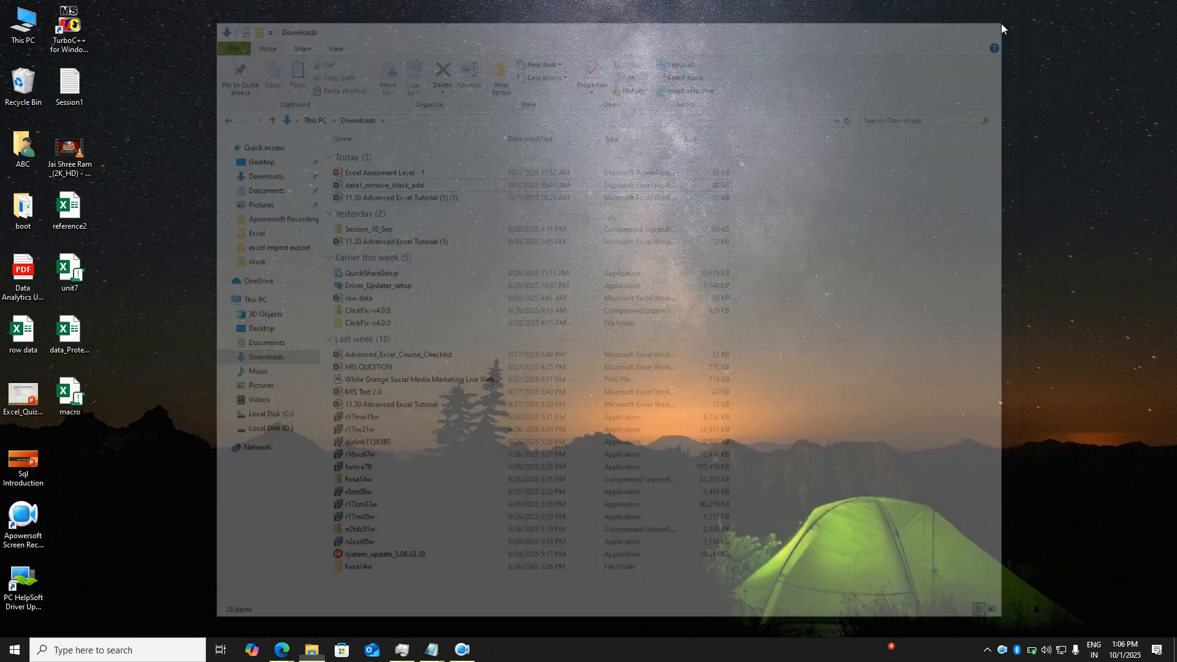
double_click(76, 392)
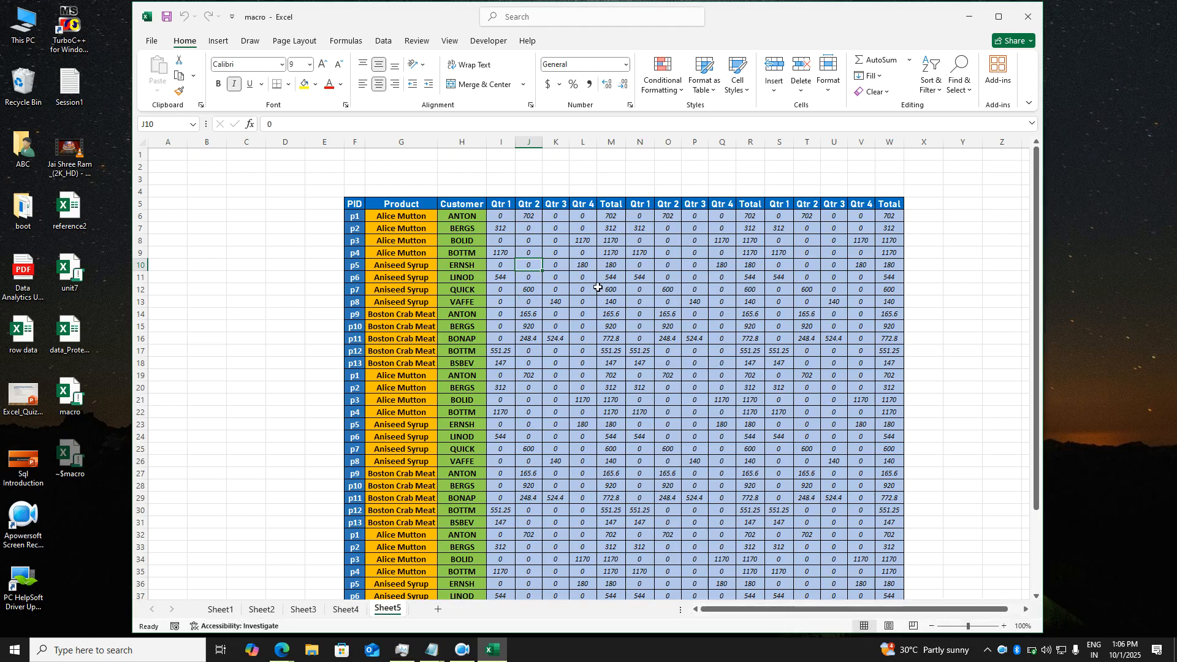
- On Sheet4, run the Ctrl+M formatting macro starting from cell D1
click(584, 278)
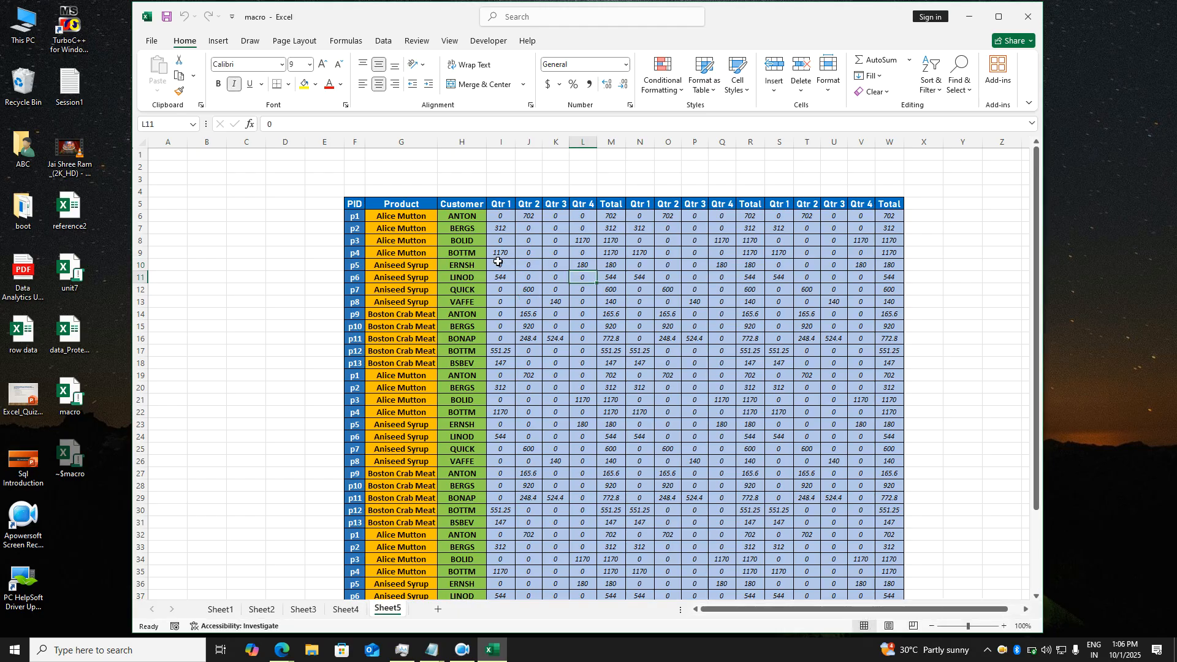
click(344, 609)
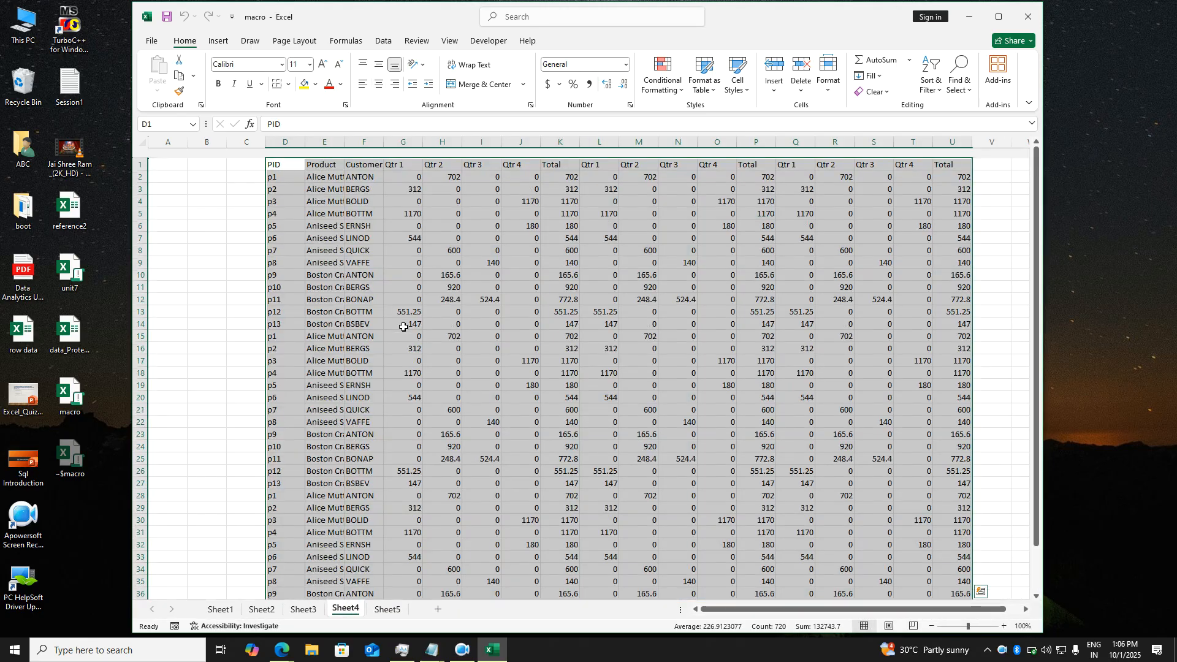
click(394, 301)
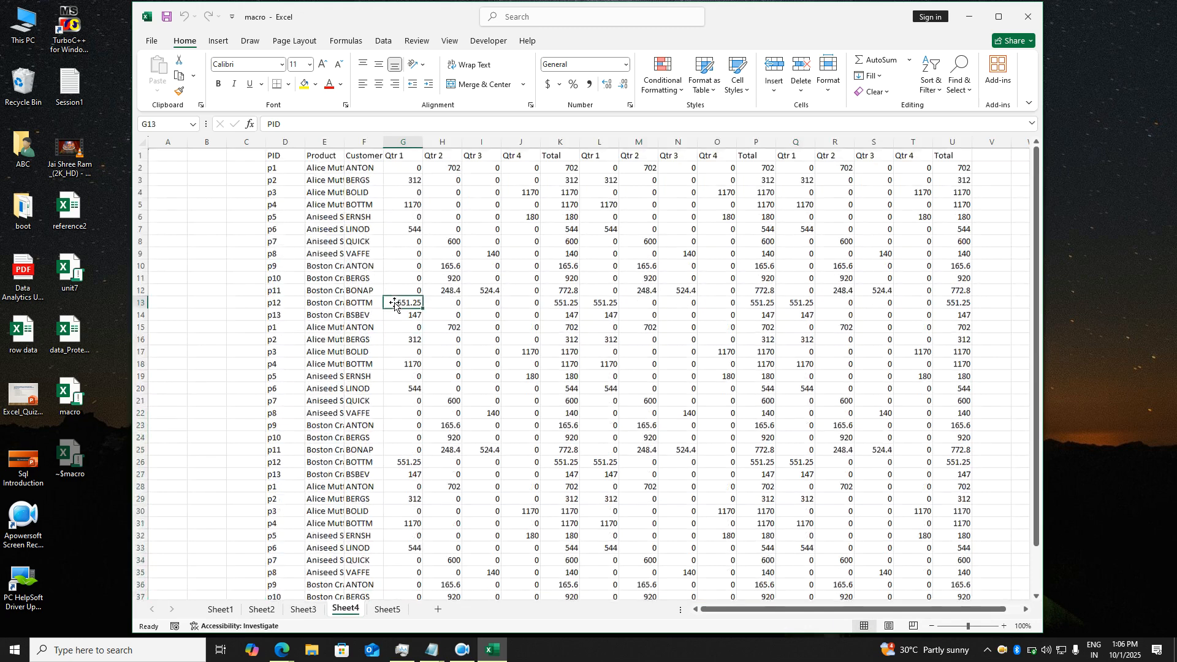
click(294, 158)
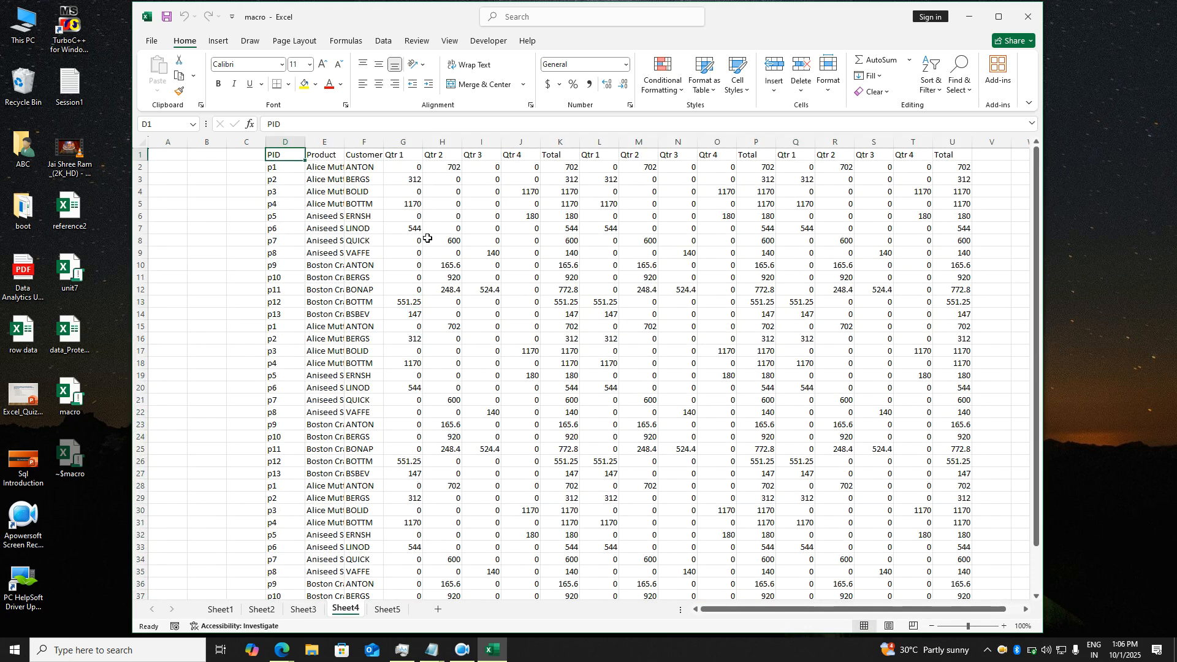
key(ctrl+m)
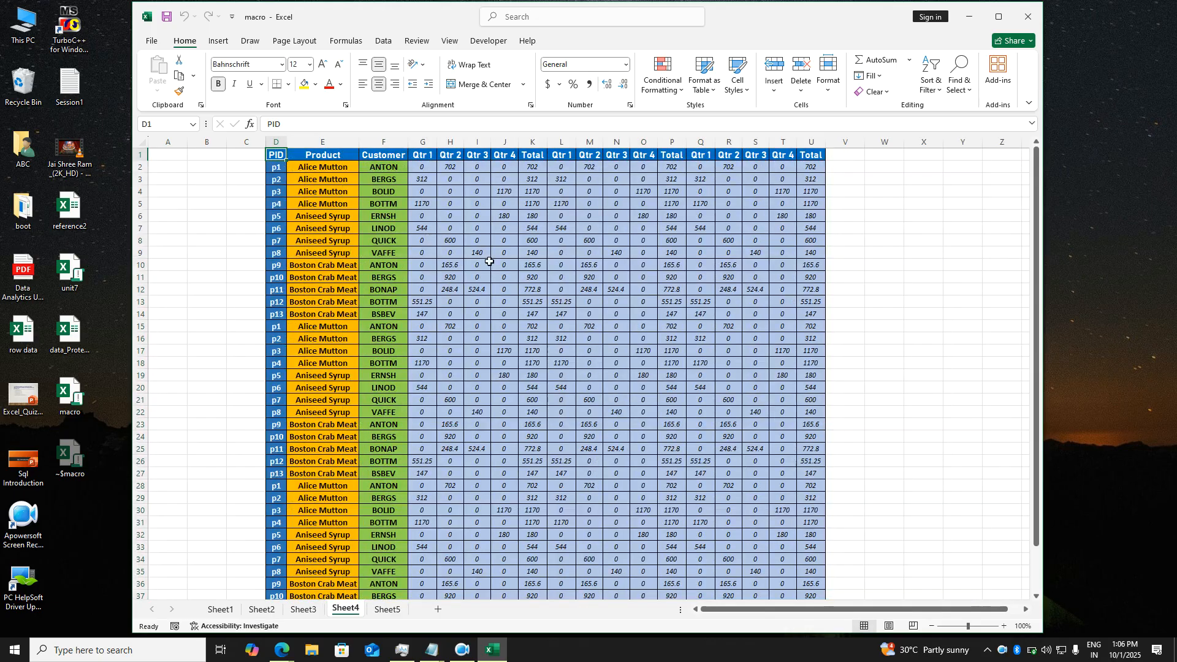
- Check the formatted cells K12, P10 and T8, then close the workbook
click(529, 290)
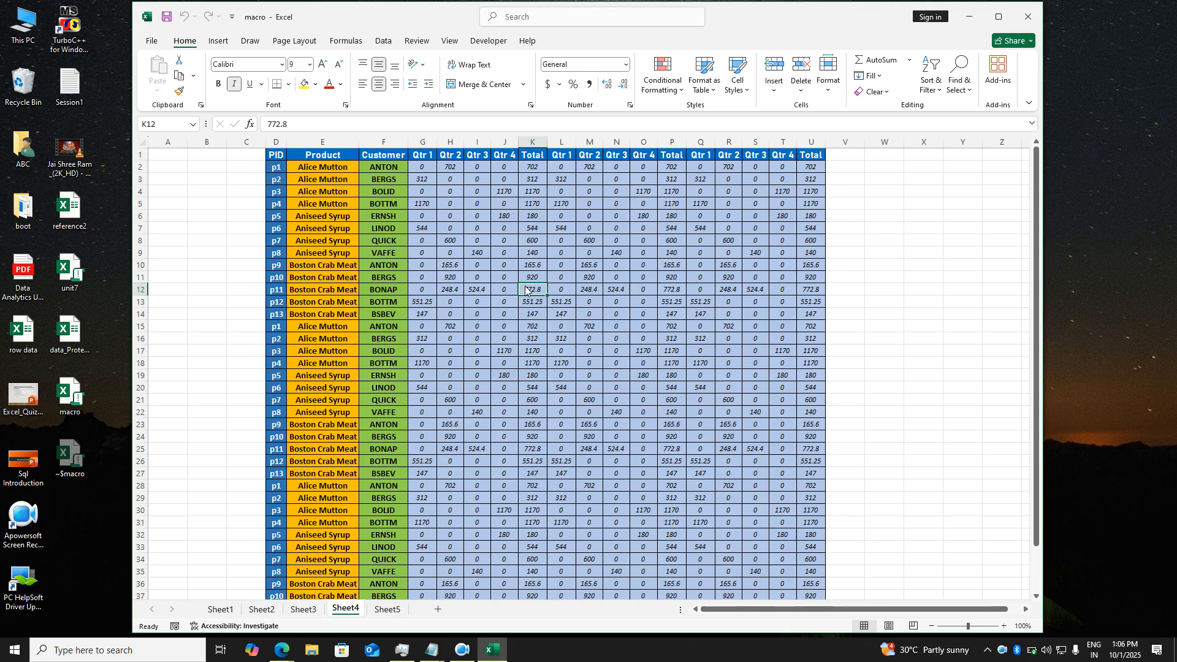
right_click(526, 289)
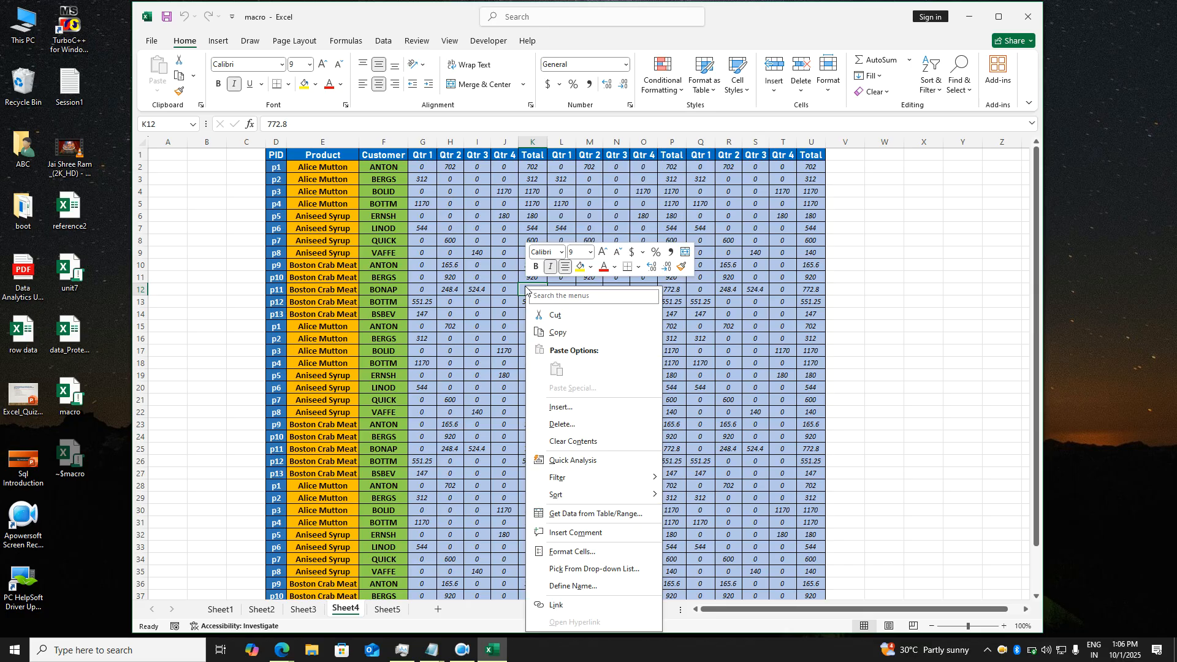
click(473, 273)
click(664, 269)
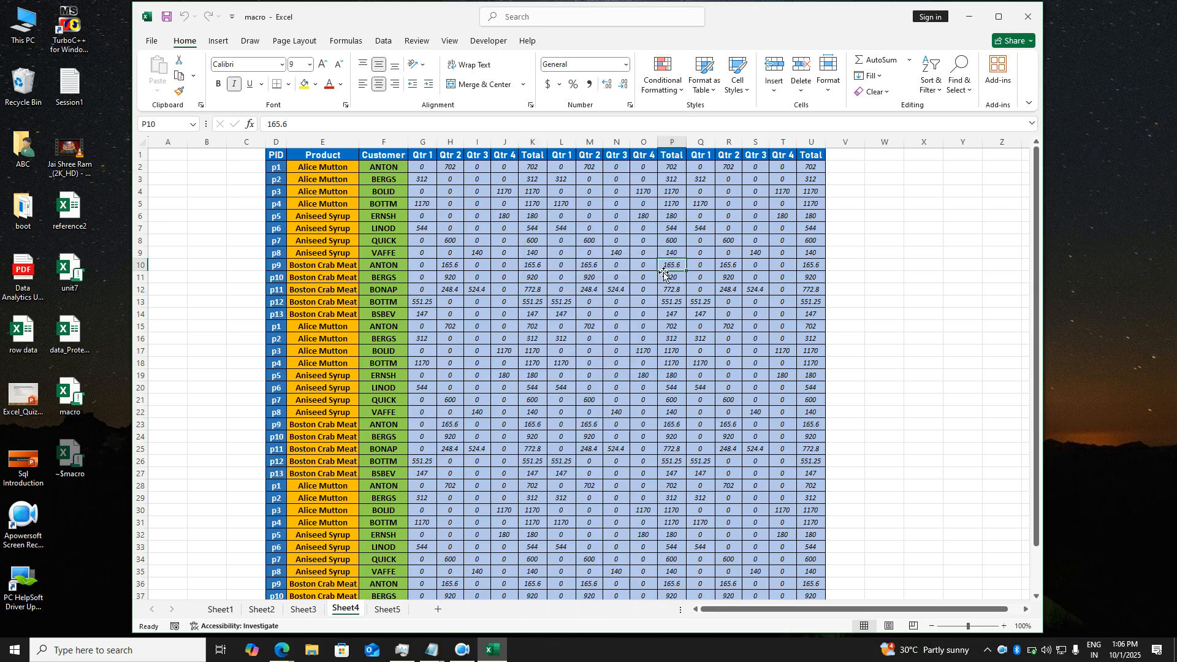
click(792, 241)
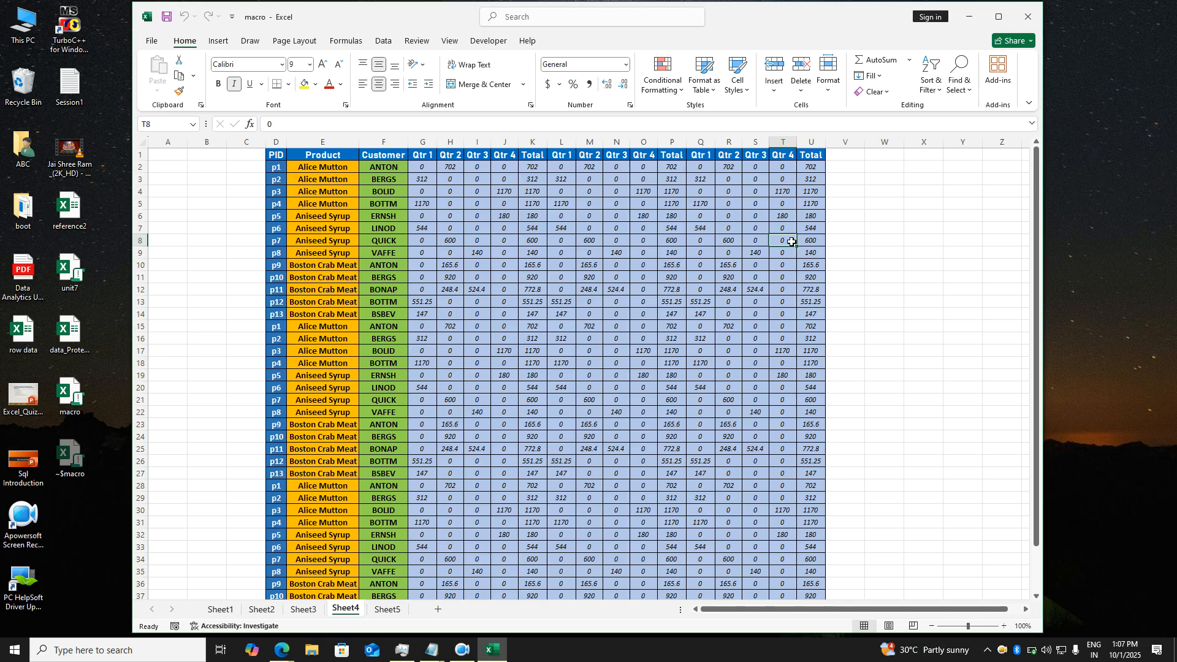
click(880, 194)
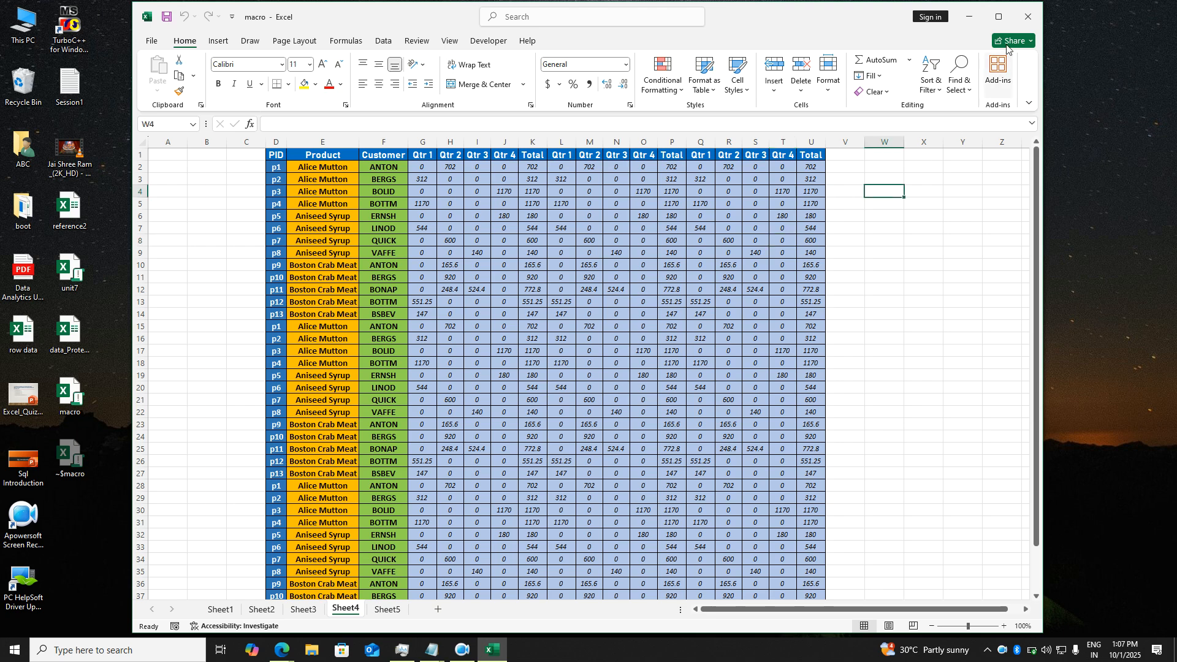
click(1022, 27)
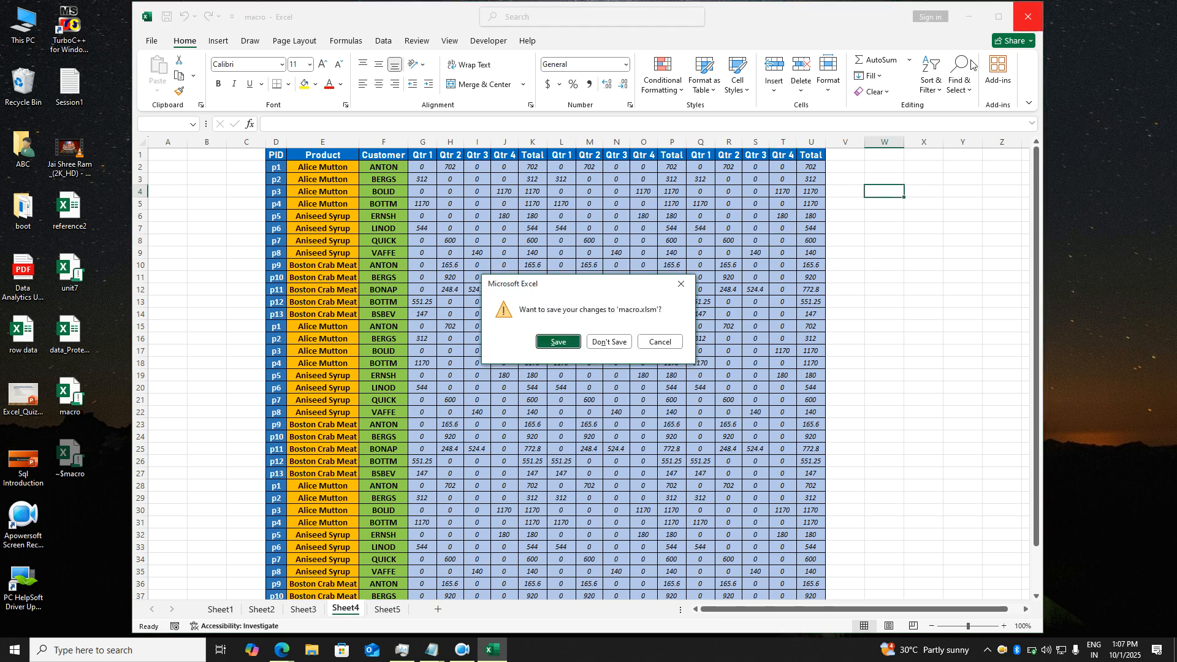
- Close macro.xlsm without saving and switch to the Edge window showing WhatsApp Web
click(621, 348)
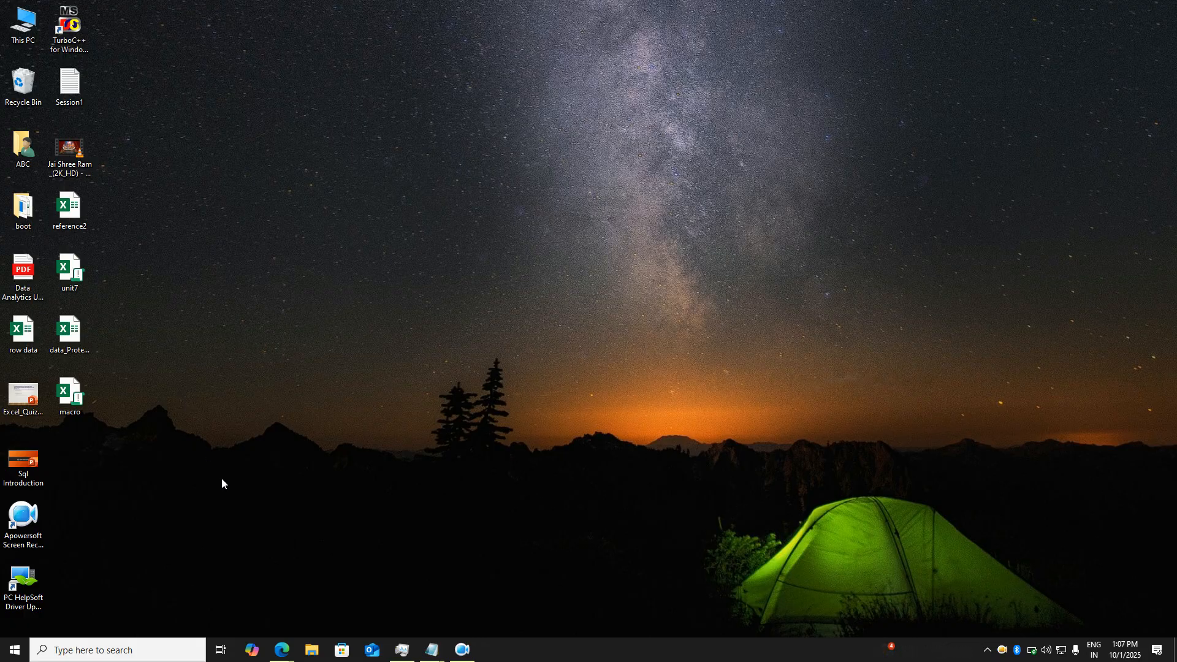
mouse_move(282, 650)
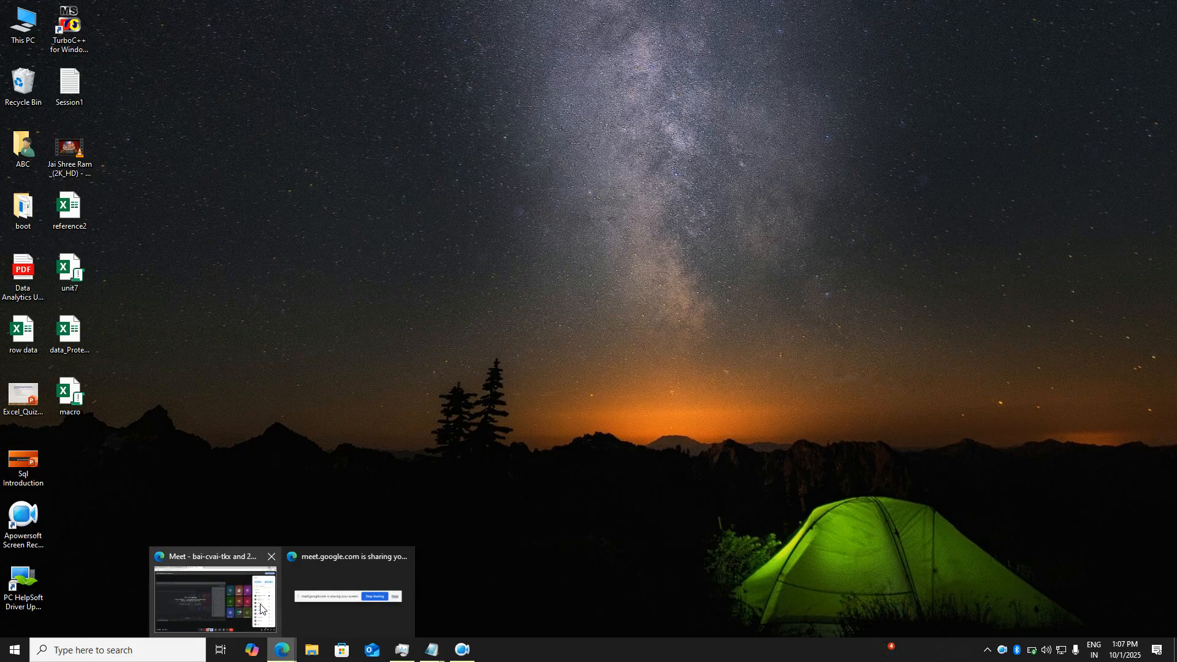
click(257, 606)
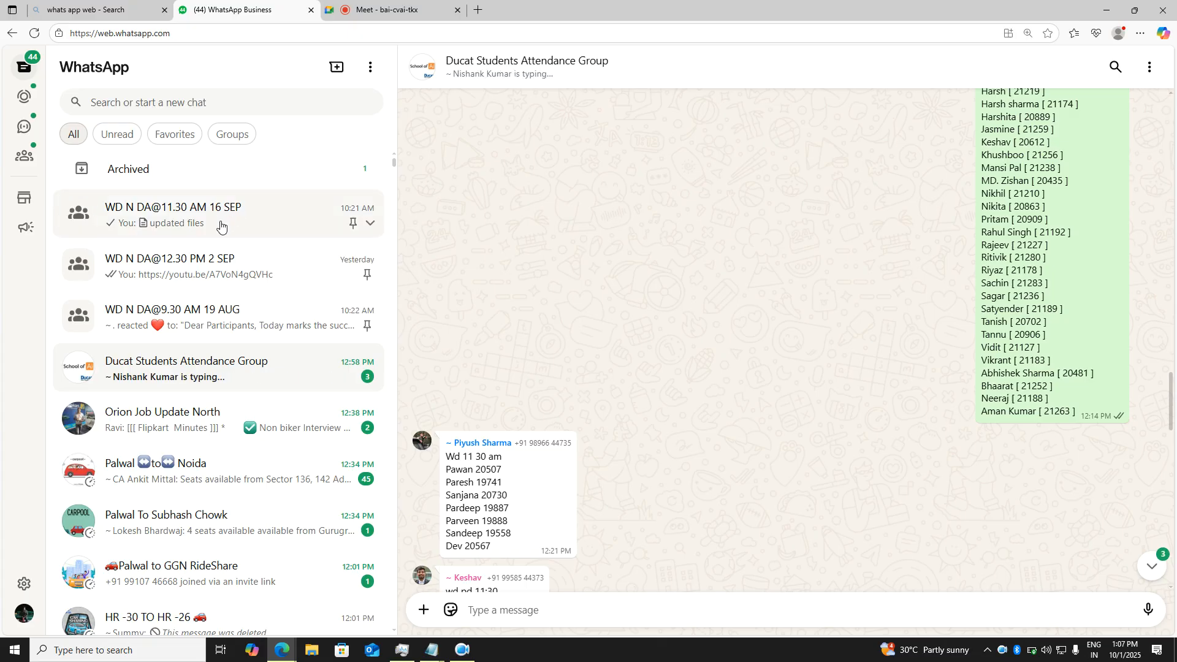
click(210, 257)
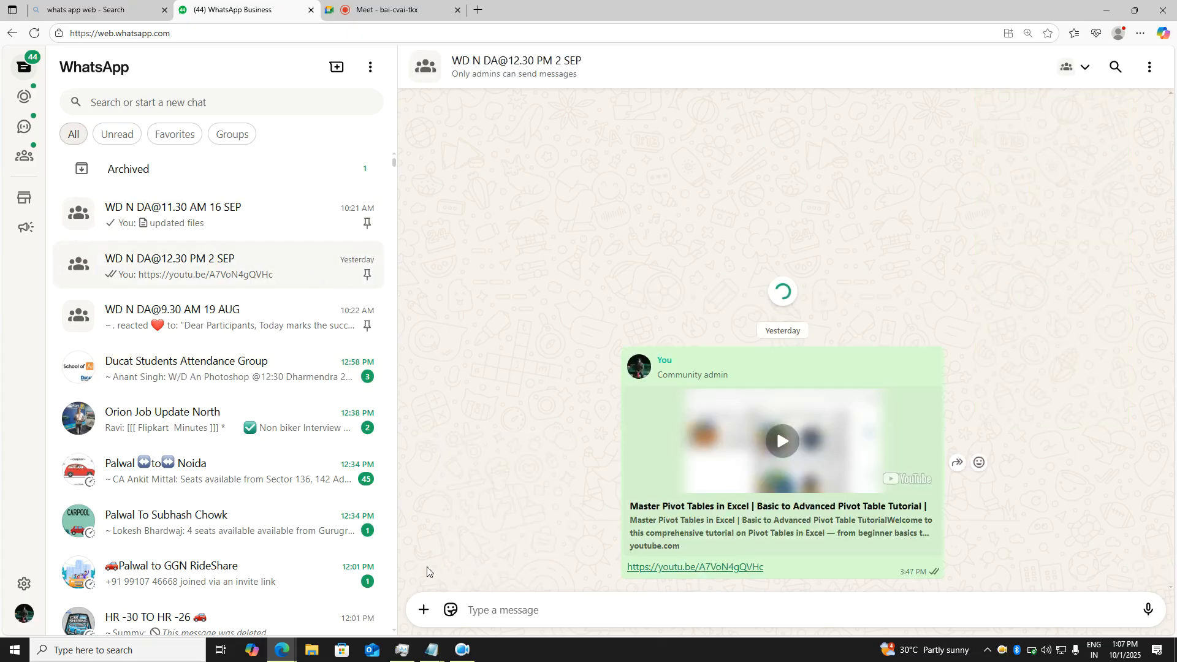
click(433, 612)
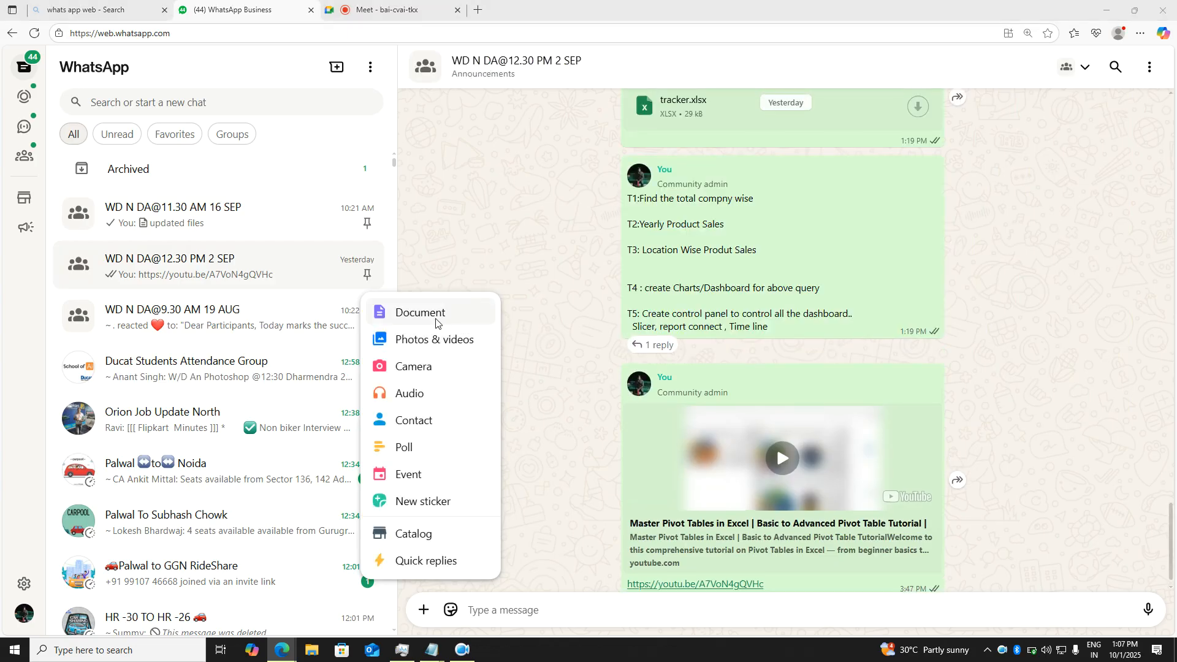
click(449, 315)
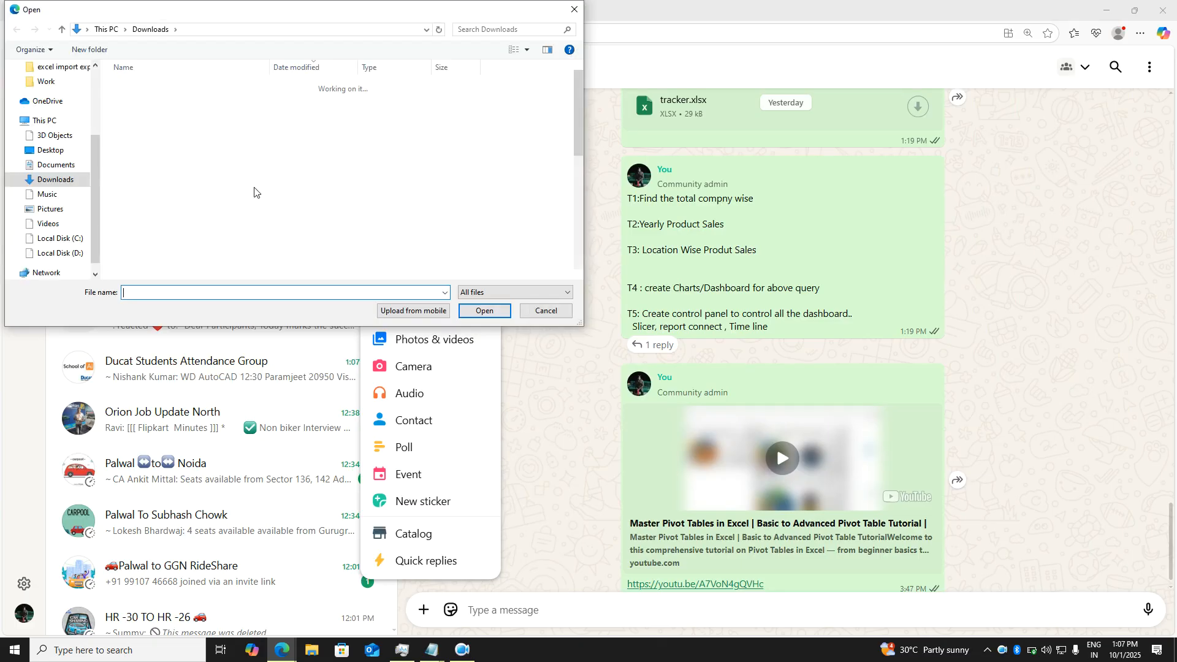
drag(93, 185, 93, 197)
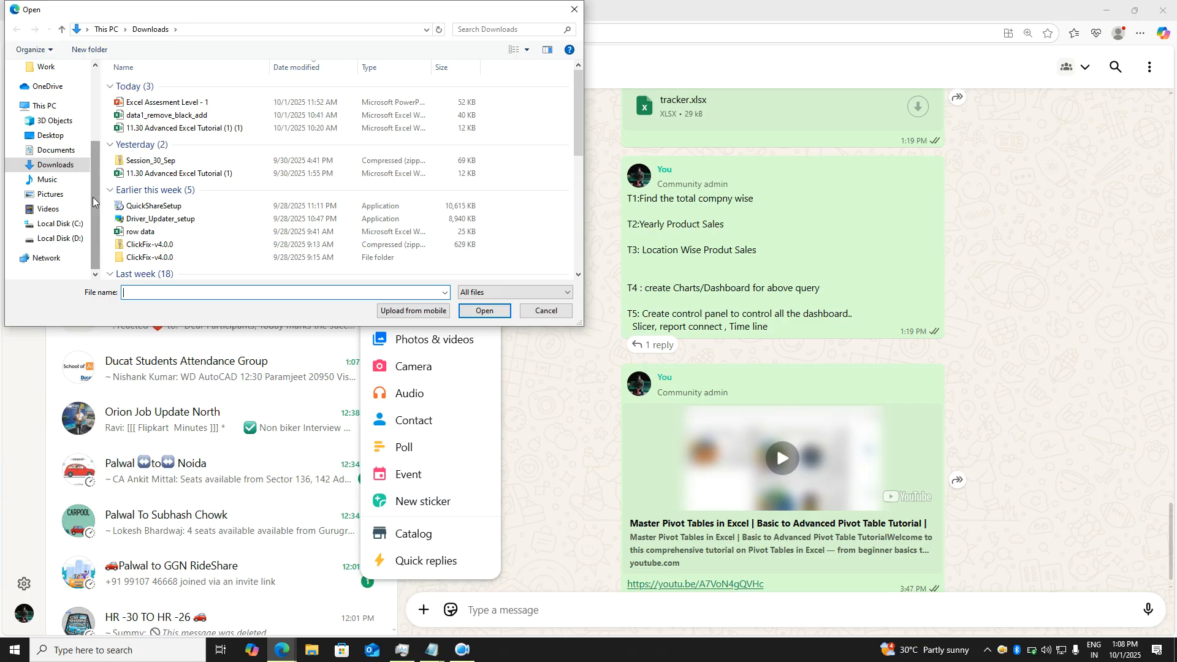
drag(96, 212, 95, 109)
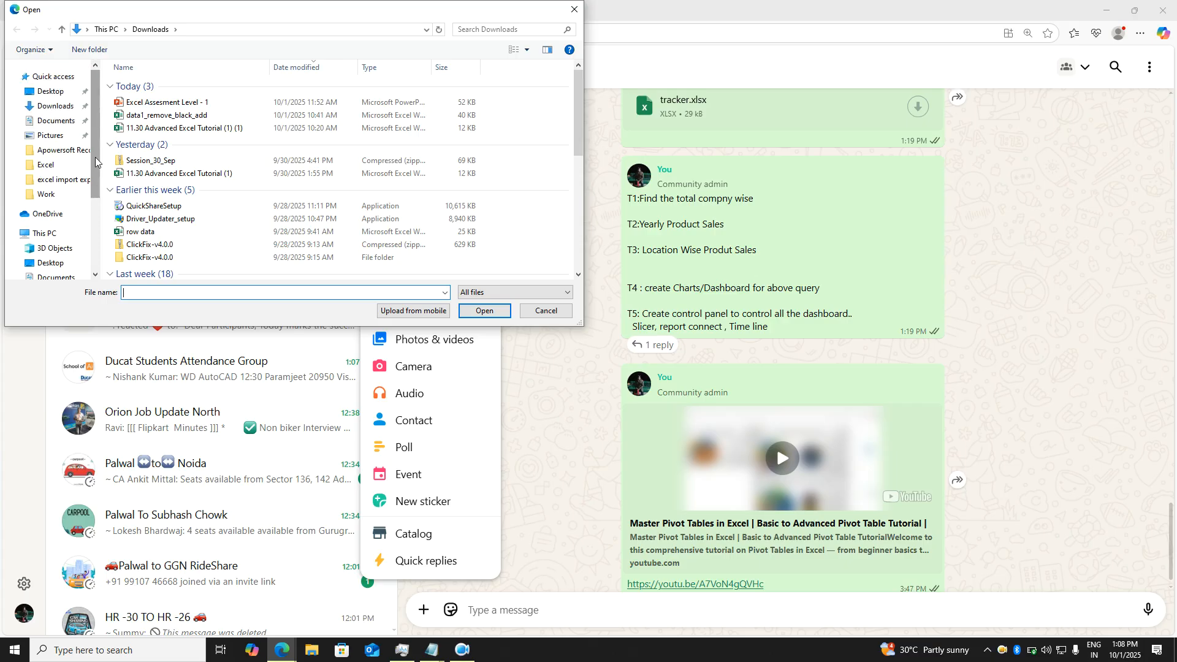
drag(97, 161, 96, 182)
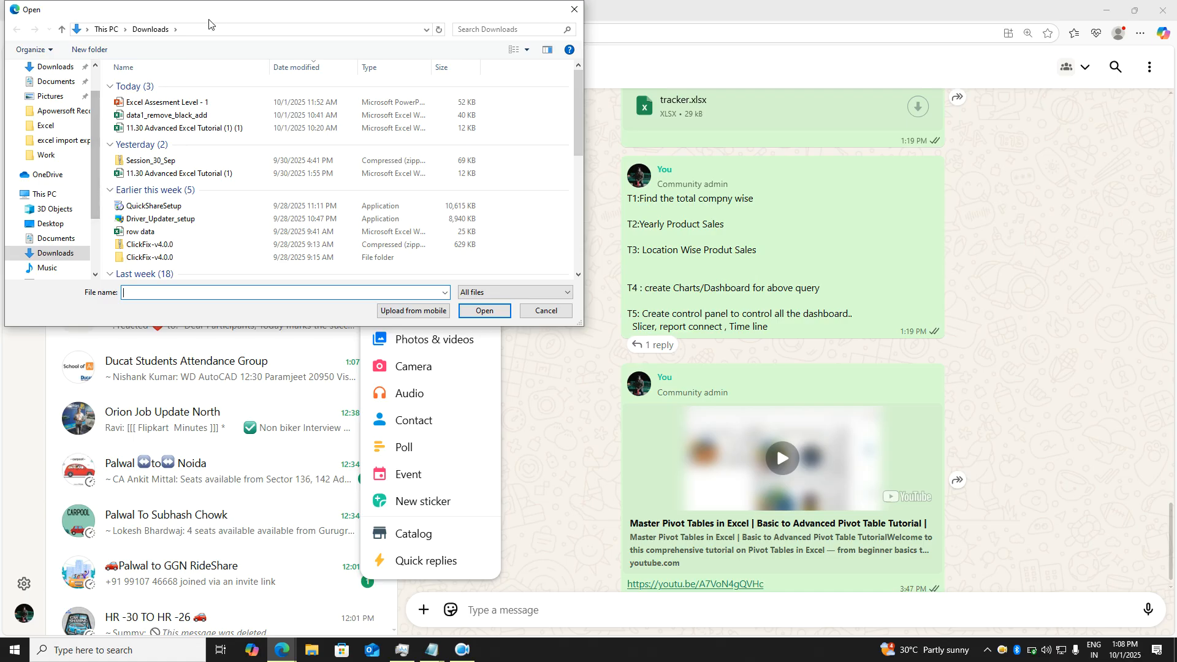
drag(219, 15, 421, 94)
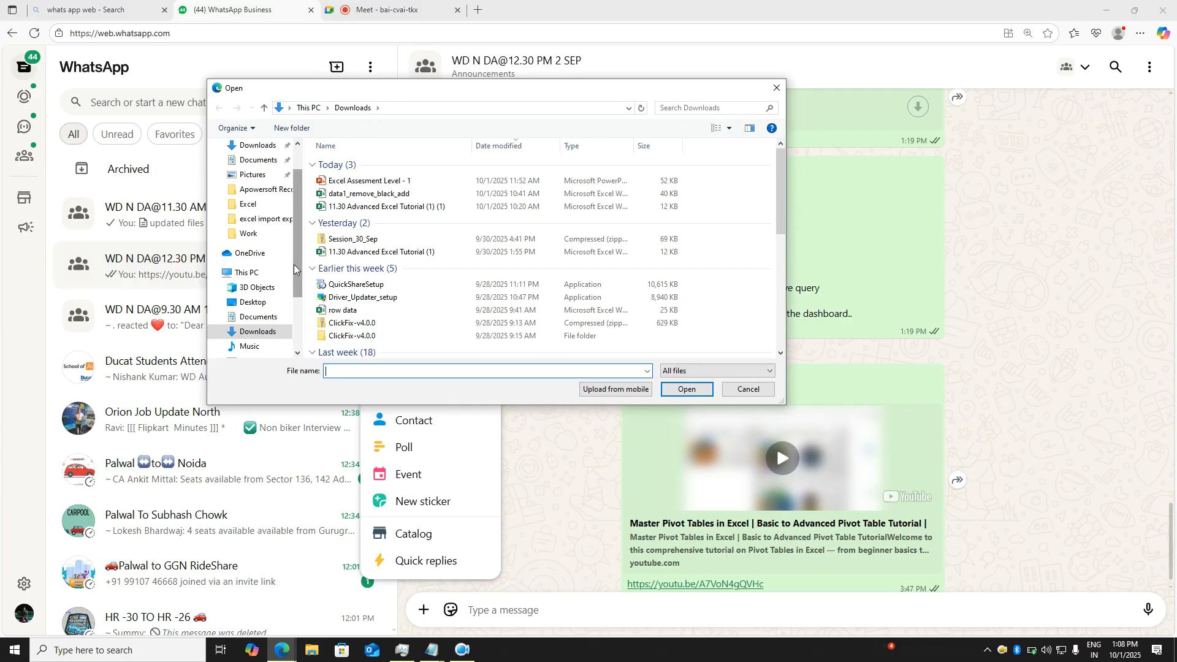
- Pick macro.xlsm from the Desktop and send it to the group
scroll(293, 274, down, 1)
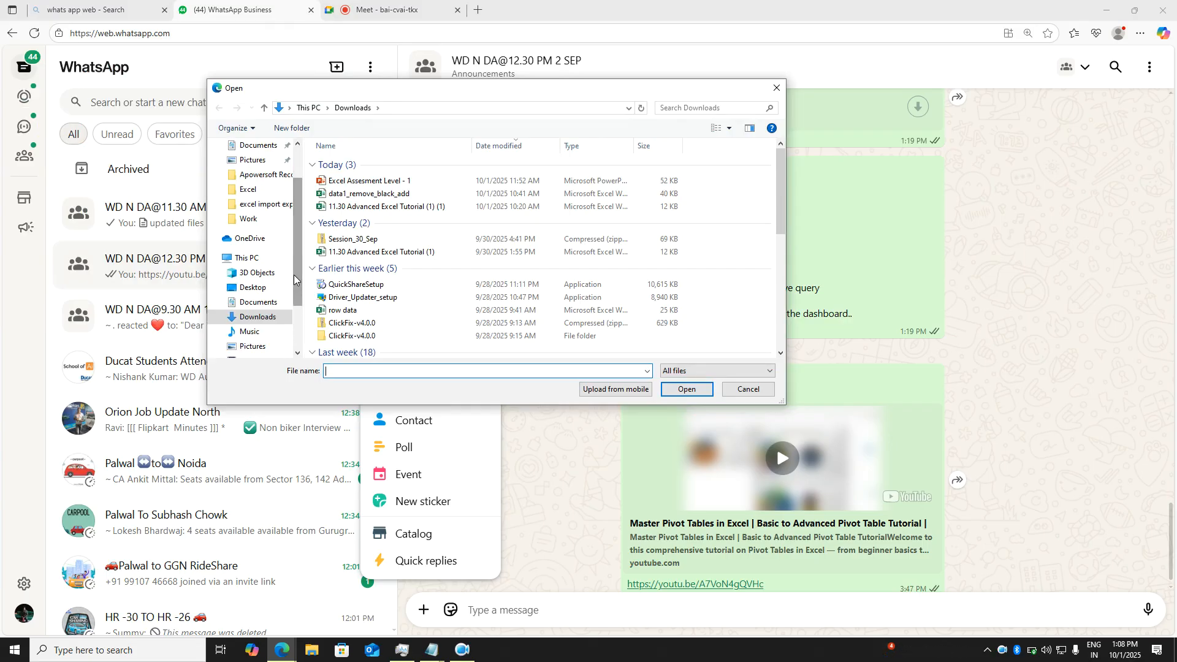
click(267, 288)
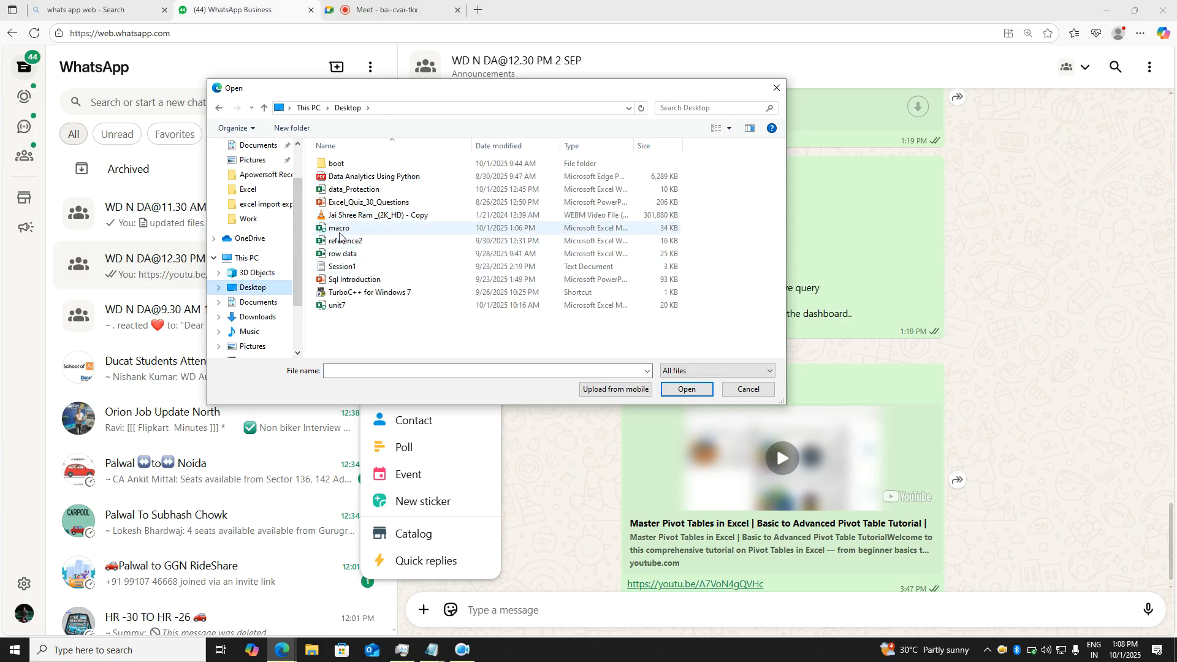
double_click(340, 232)
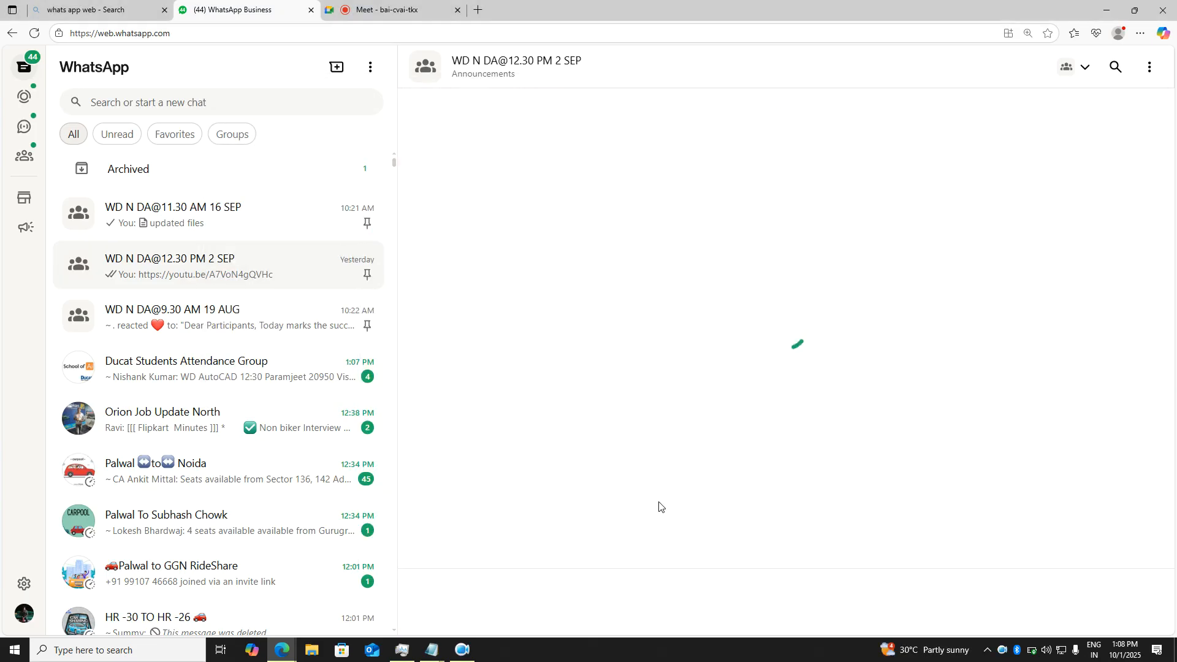
click(1141, 600)
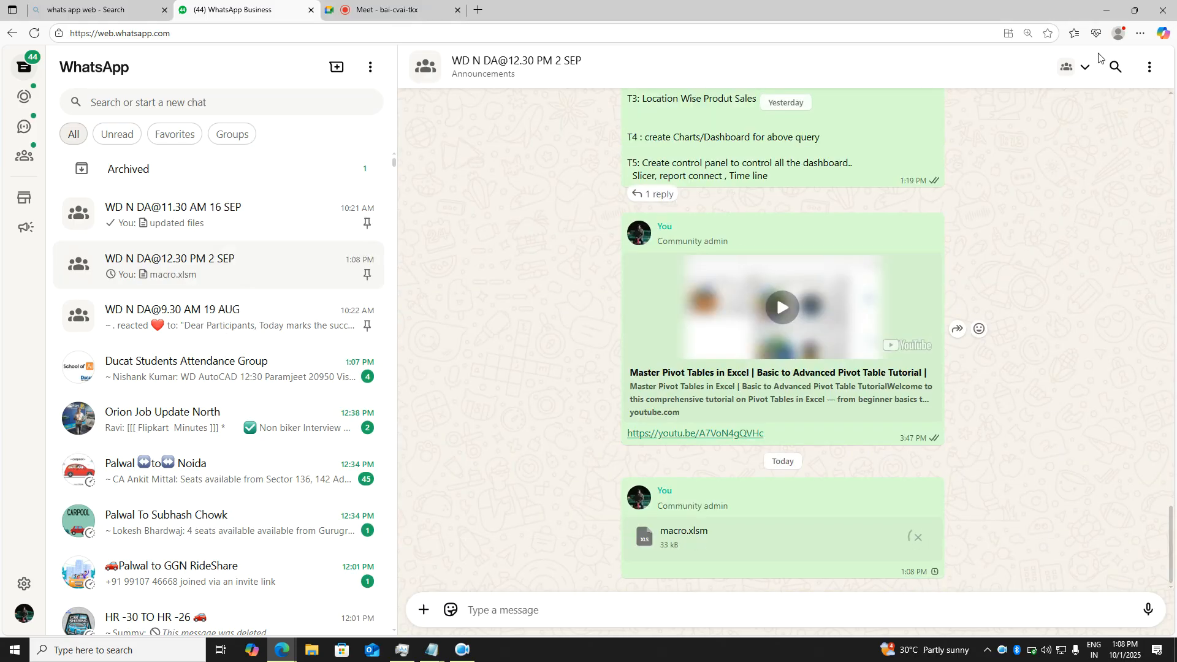
- Minimize the browser and refresh the Windows desktop
click(1101, 10)
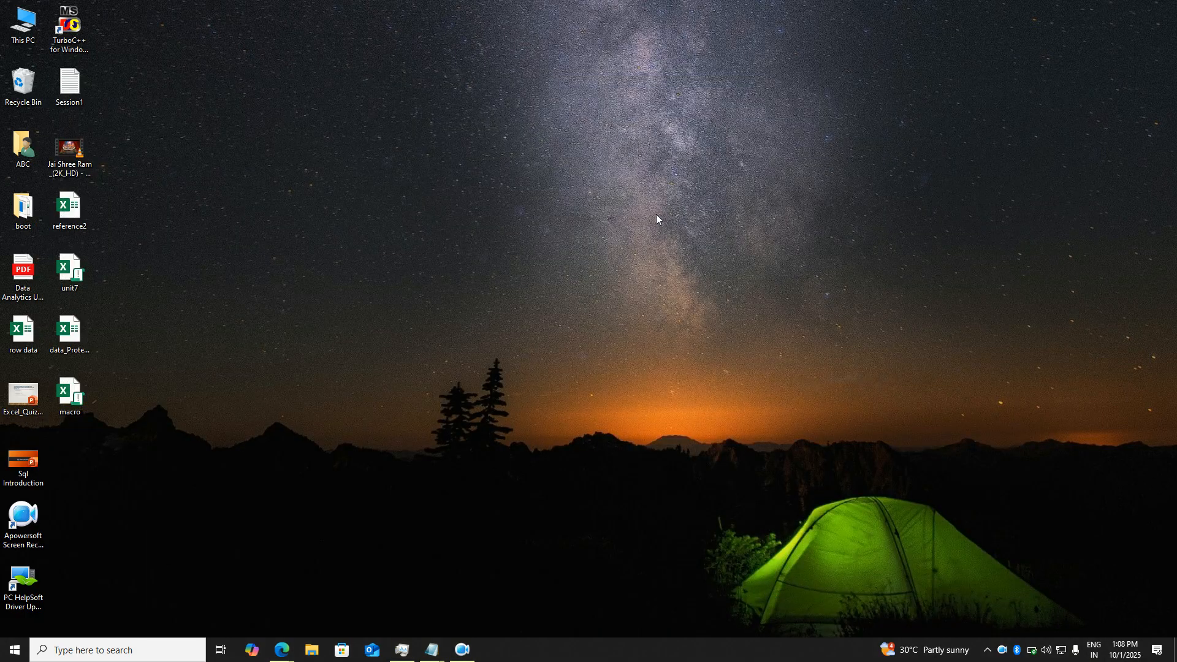
right_click(638, 208)
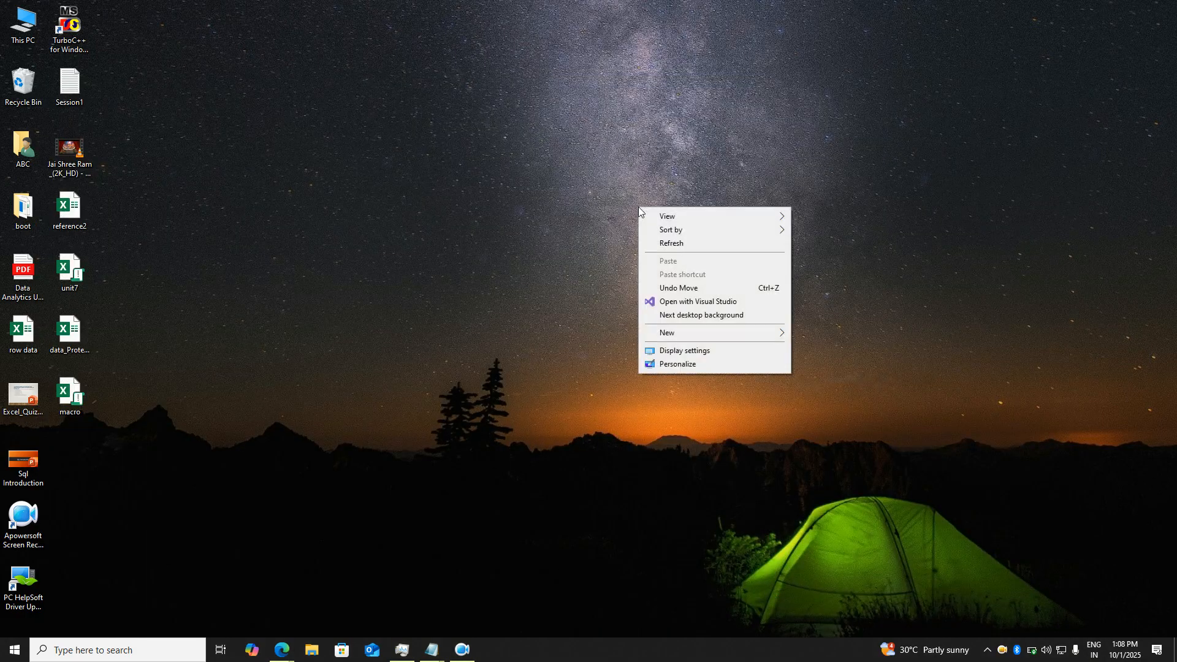
click(687, 243)
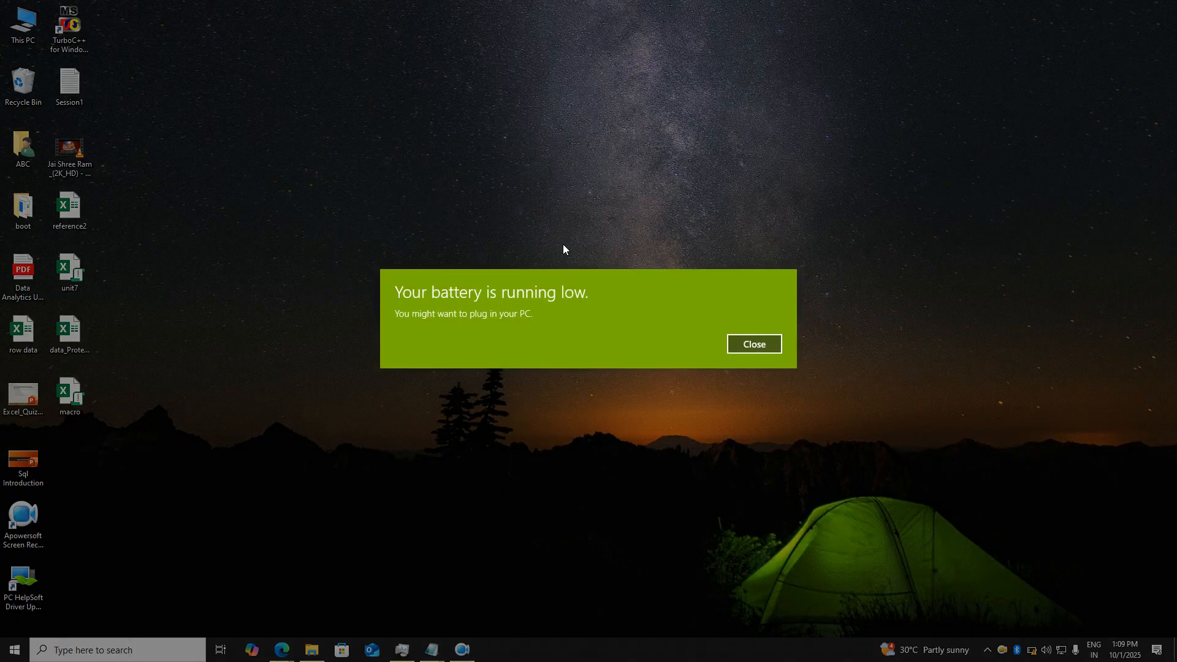
- Close the 'Your battery is running low' notification
click(754, 346)
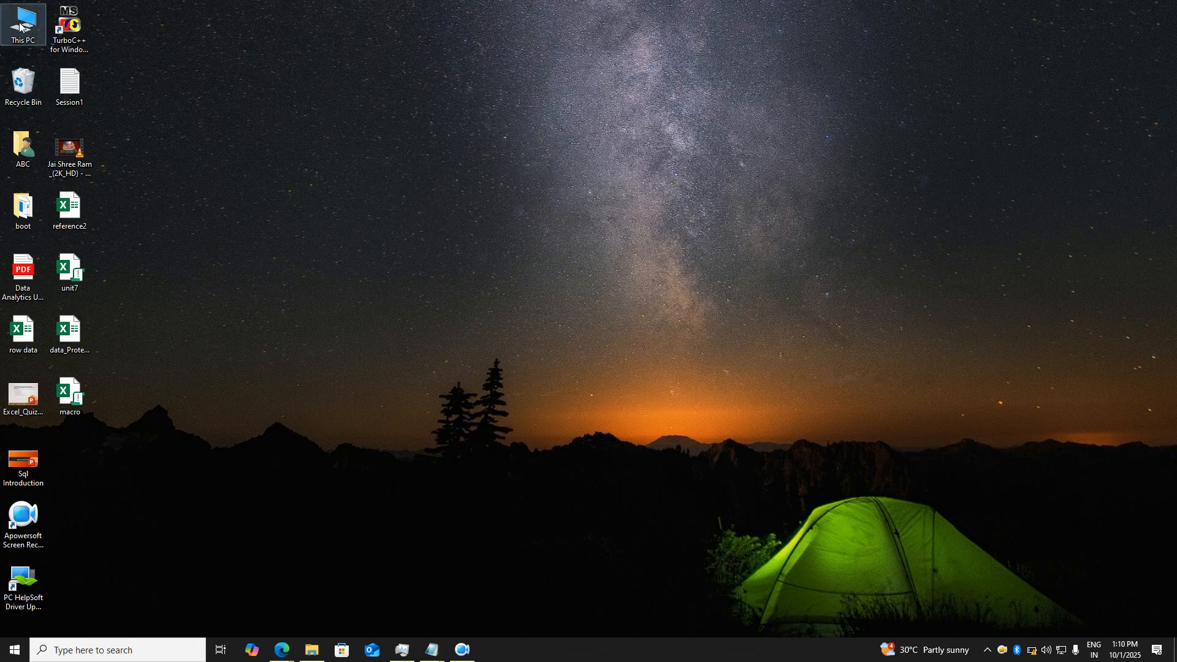
- Open the D:\Work\Excel folder in File Explorer, then search Start for 'excel'
key(super+e)
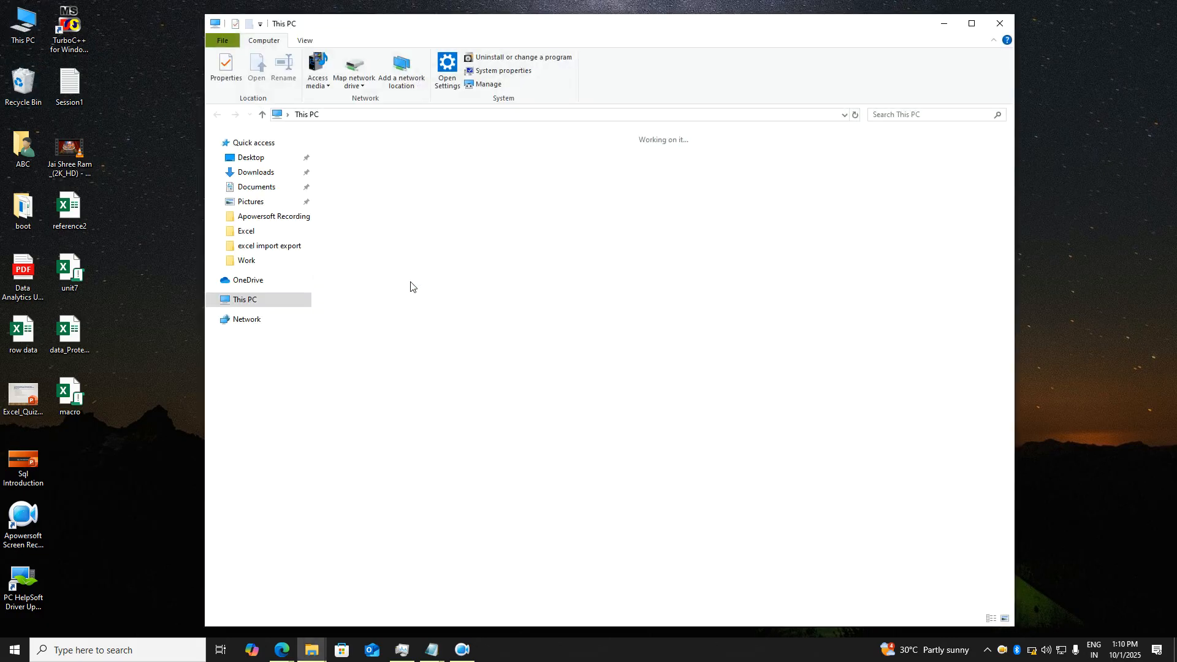
double_click(529, 247)
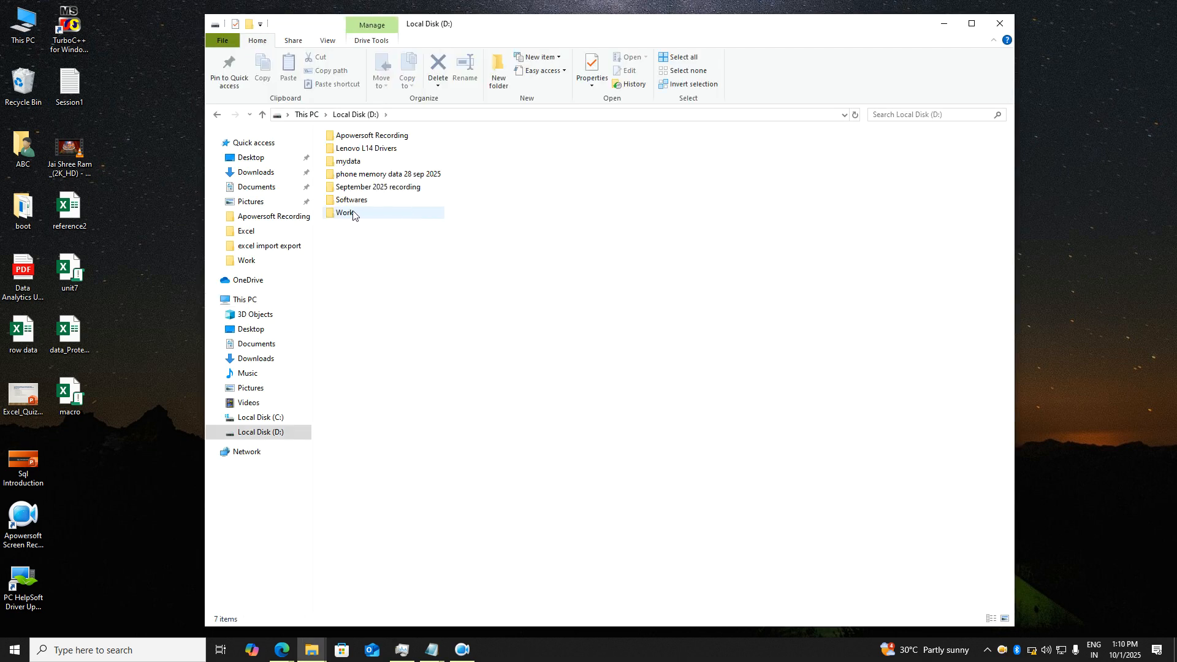
double_click(354, 215)
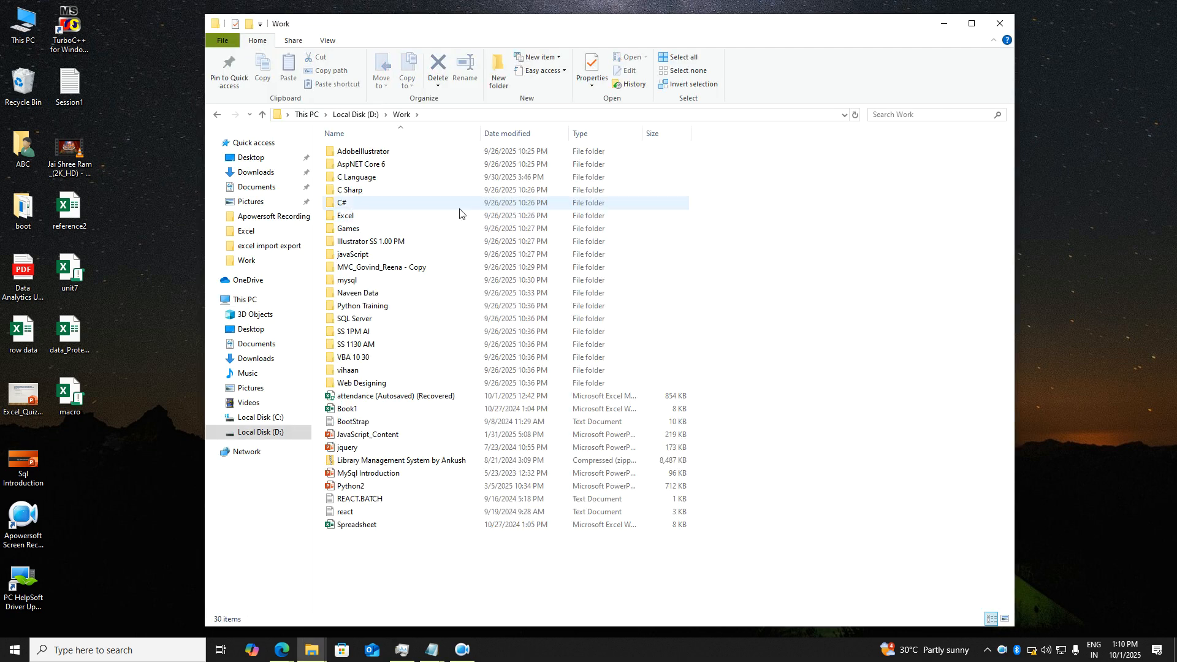
double_click(350, 218)
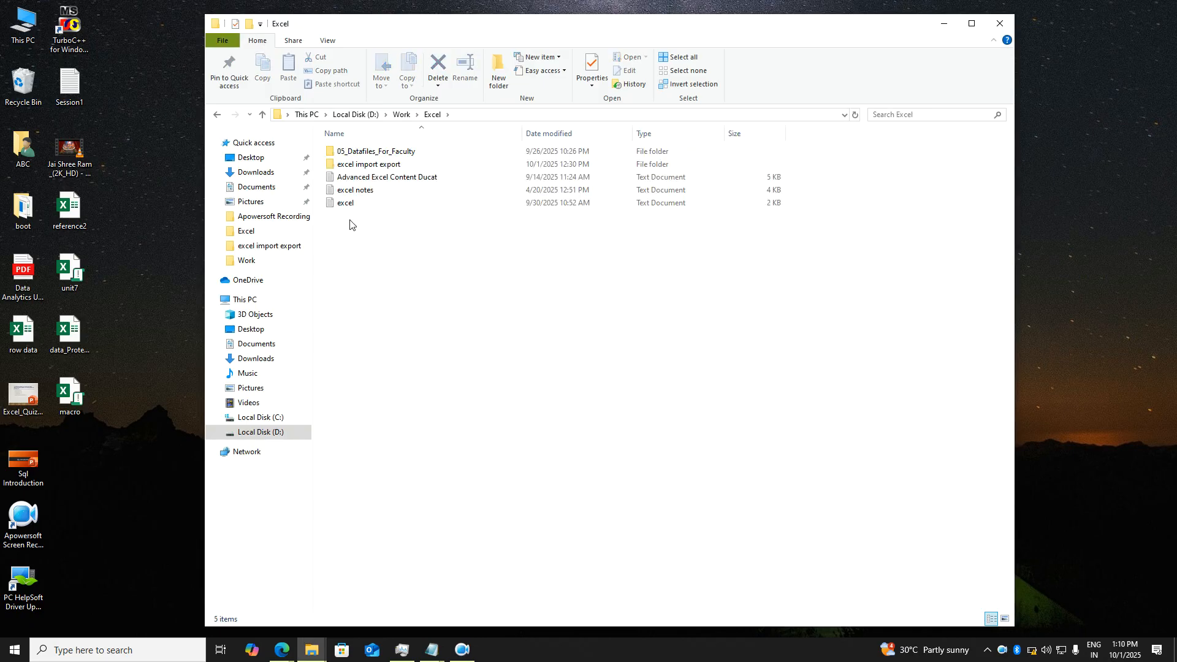
key(super)
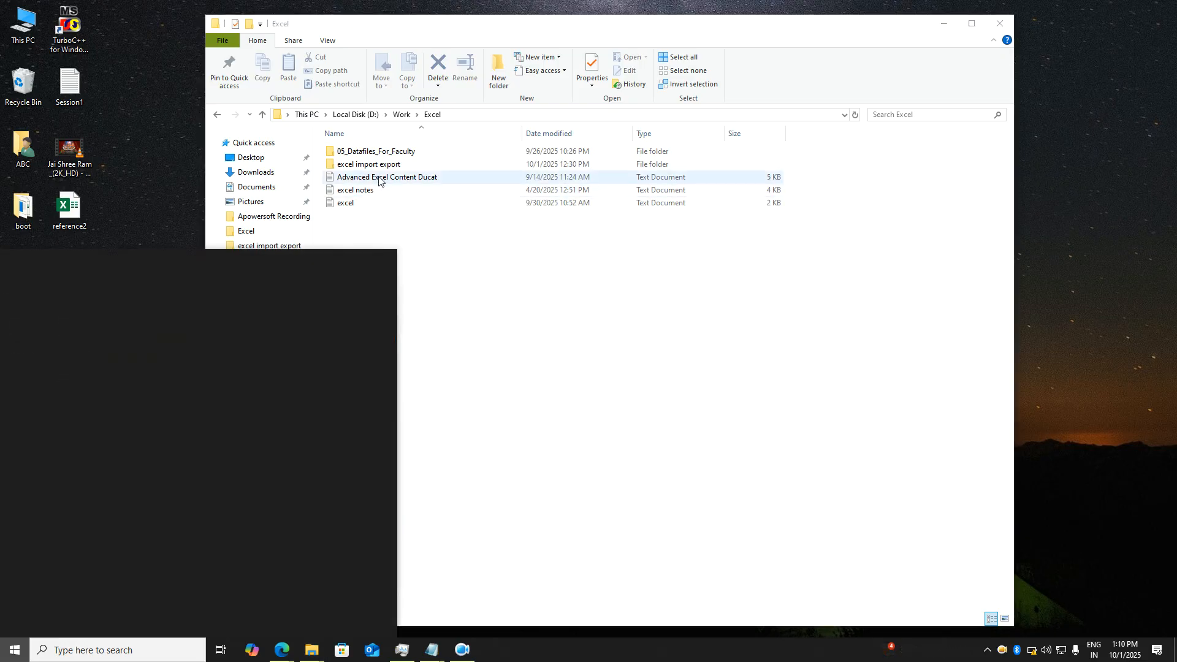
text(excel)
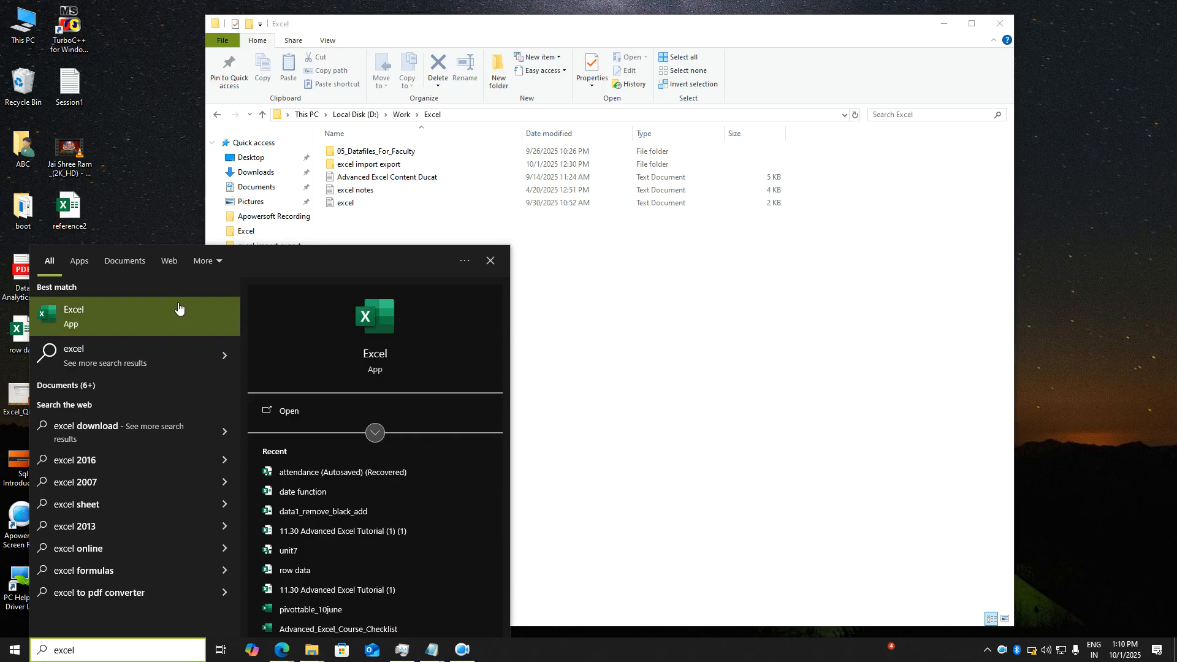
- Launch Excel from the search results and create a blank workbook, Book1
click(475, 315)
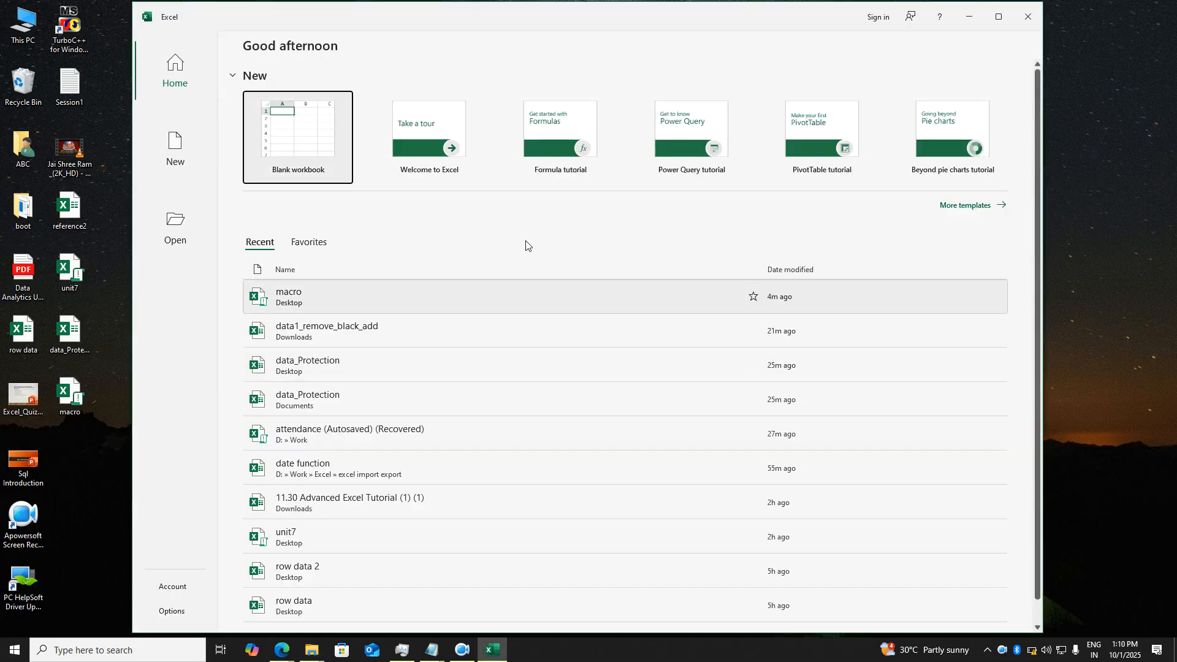
click(325, 154)
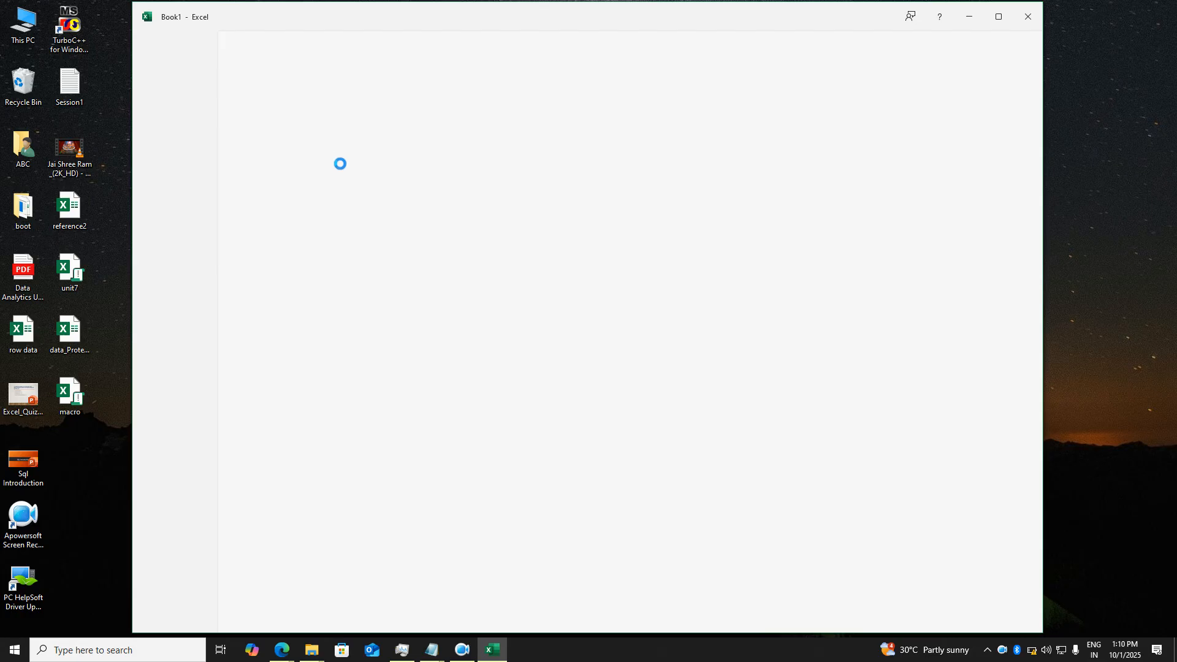
ctrl+scroll(450, 301, up, 5)
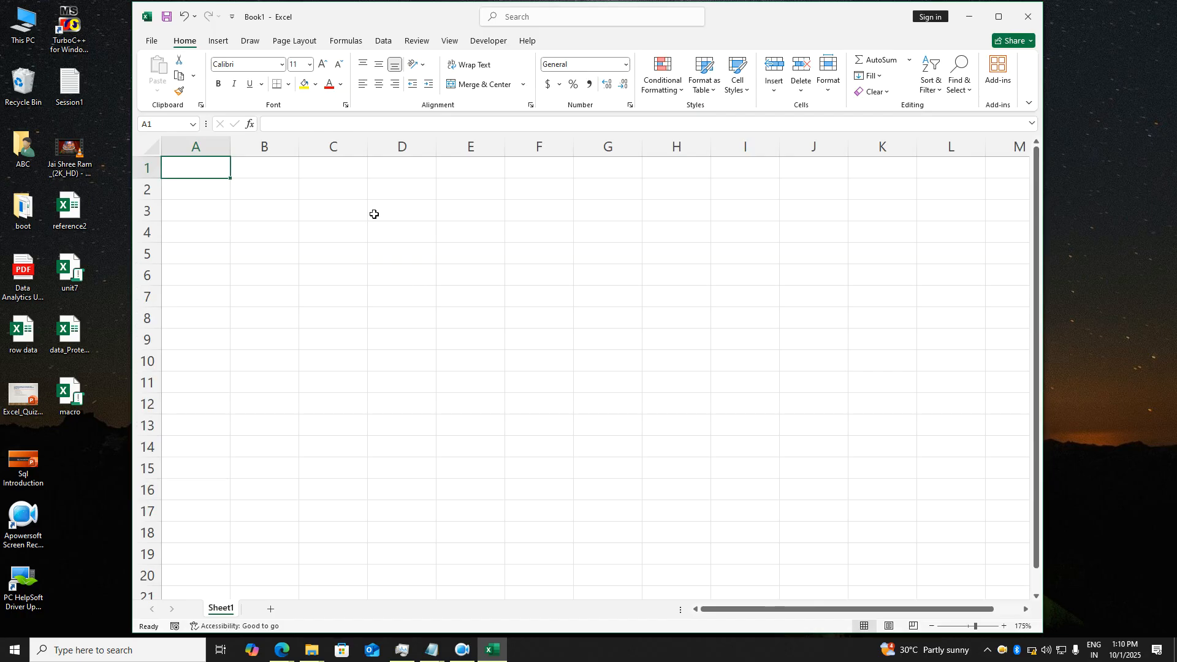
- Enter the month headers jan, feb, march, apr, may, june across row 1
text(jan)
key(Tab)
text(feb)
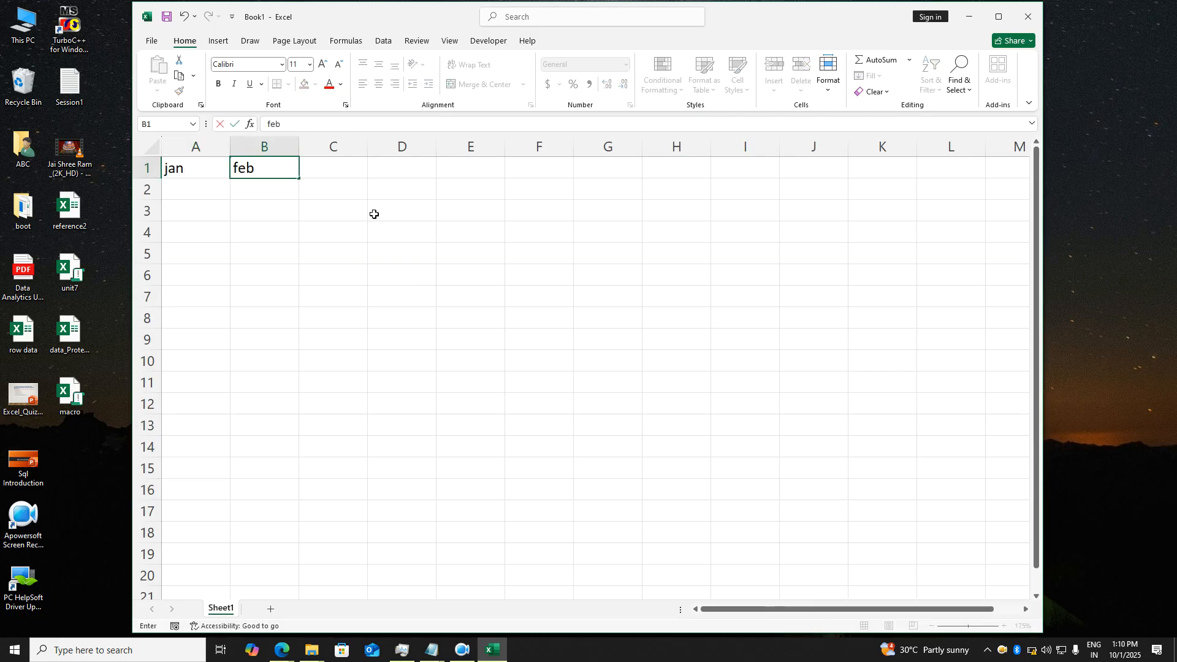
key(Tab)
text(march)
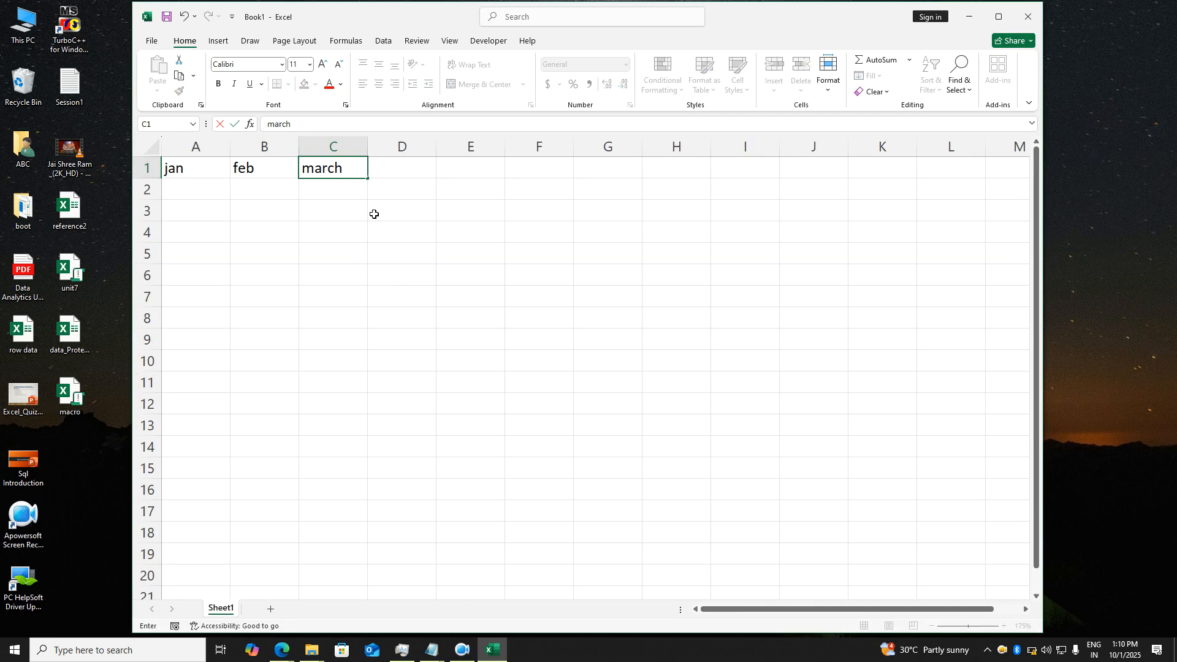
key(Tab)
text(apr)
key(Tab)
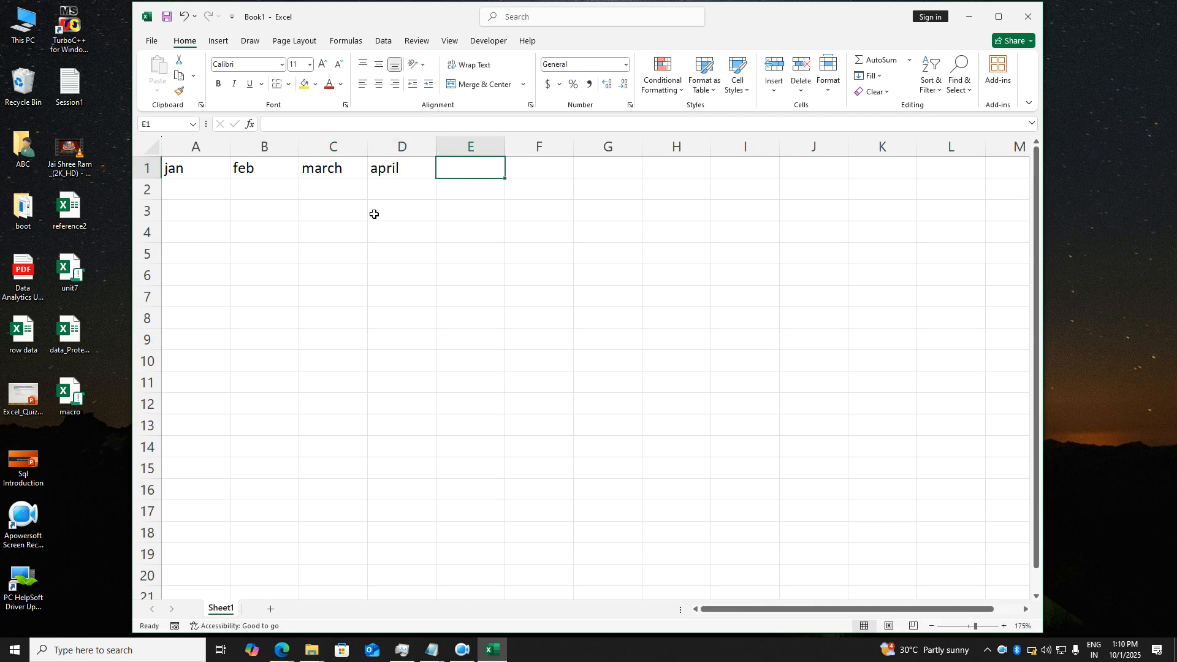
text(may)
key(Tab)
text(june)
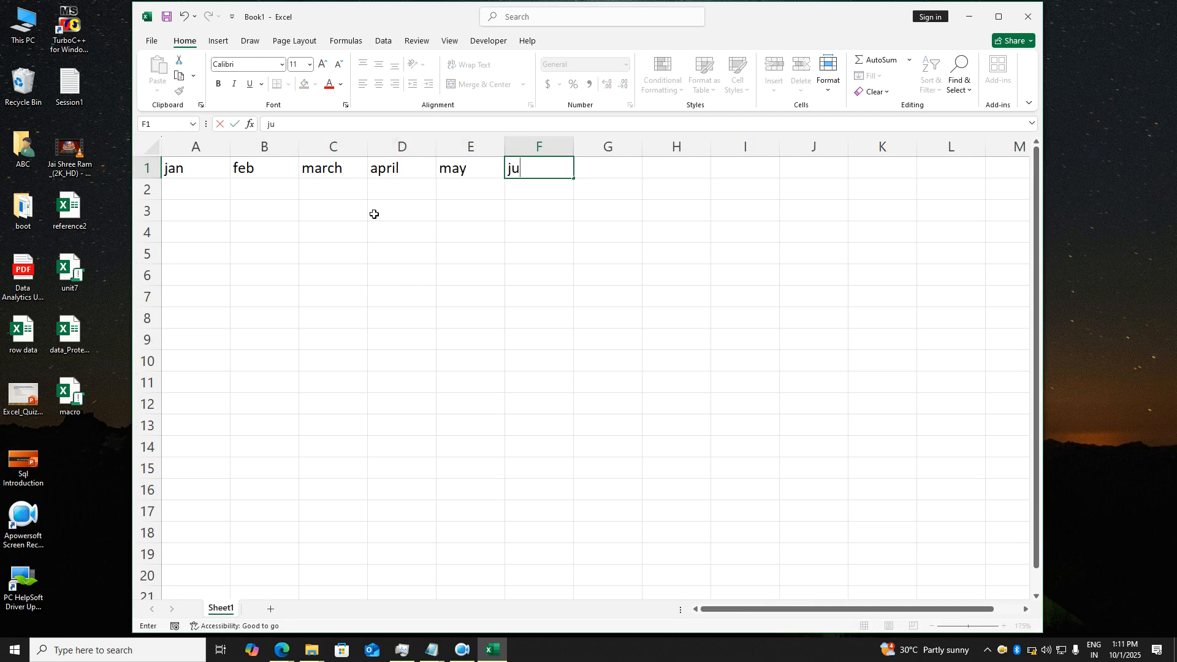
key(Tab)
- Fill A2:F11 with =RANDBETWEEN(1,100) random numbers using Ctrl+Enter
key(Down)
key(Left)
key(Left)
key(Left)
key(Left)
key(Left)
key(Left)
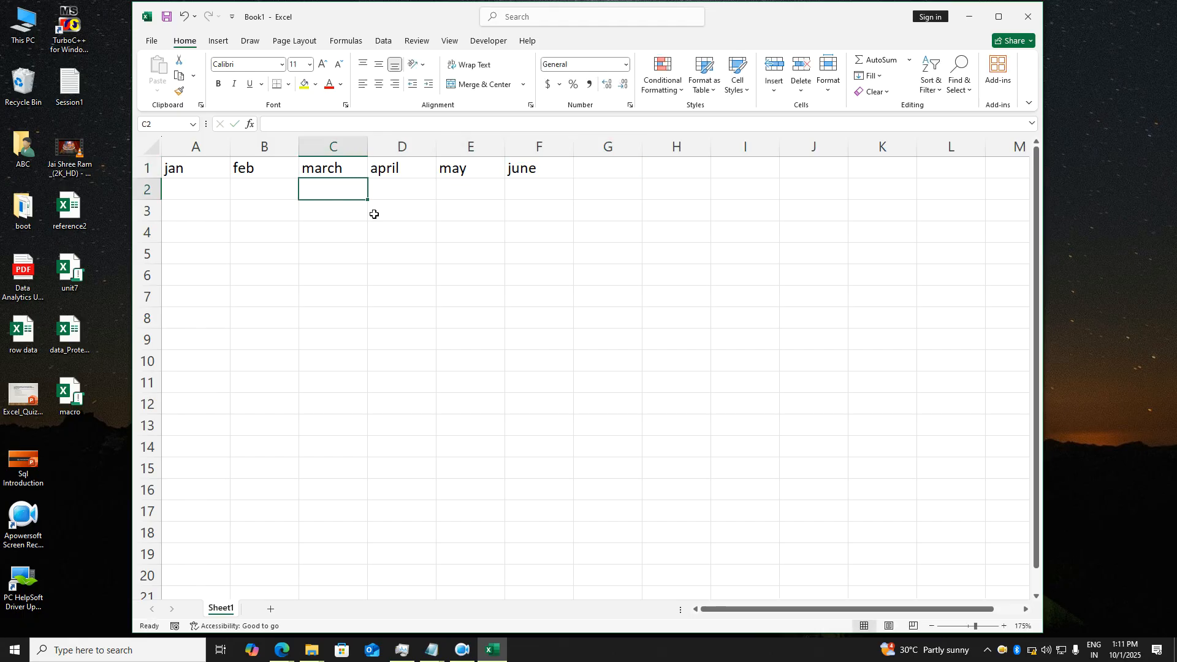
key(shift+Right)
key(shift+Right)
key(shift+Right)
key(shift+Right)
key(shift+Right)
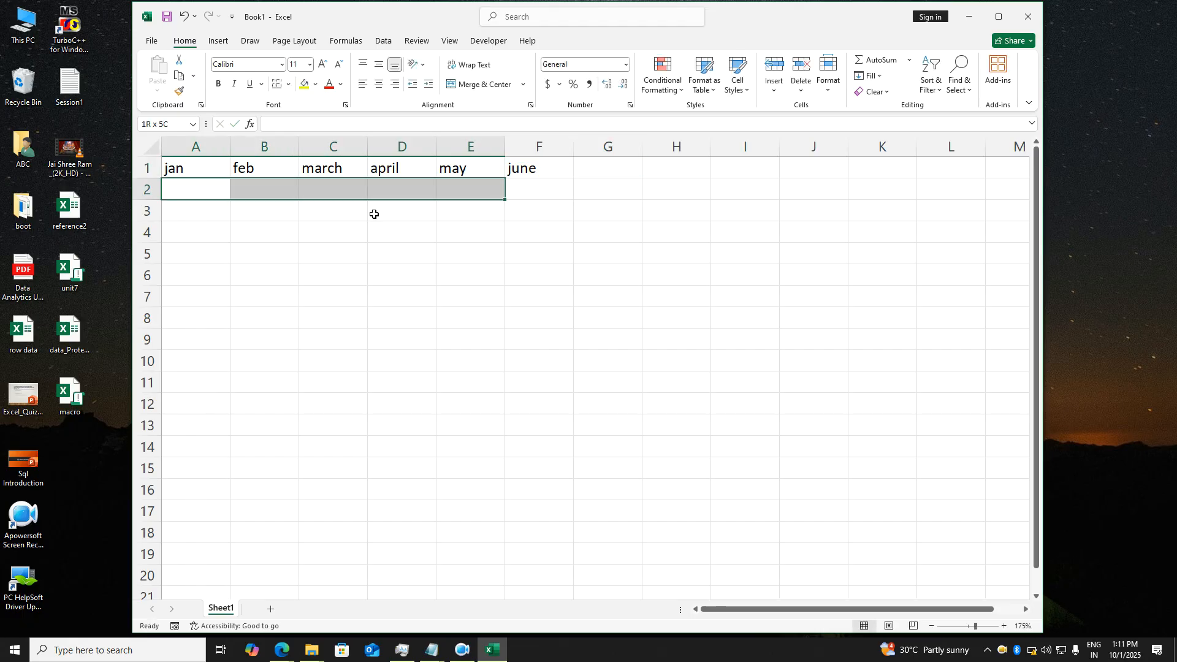
key(shift+Down)
key(shift+Down)
key(shift+Down)
key(shift+Down)
key(shift+Down)
key(shift+Down)
key(shift+Down)
key(shift+Down)
key(shift+Down)
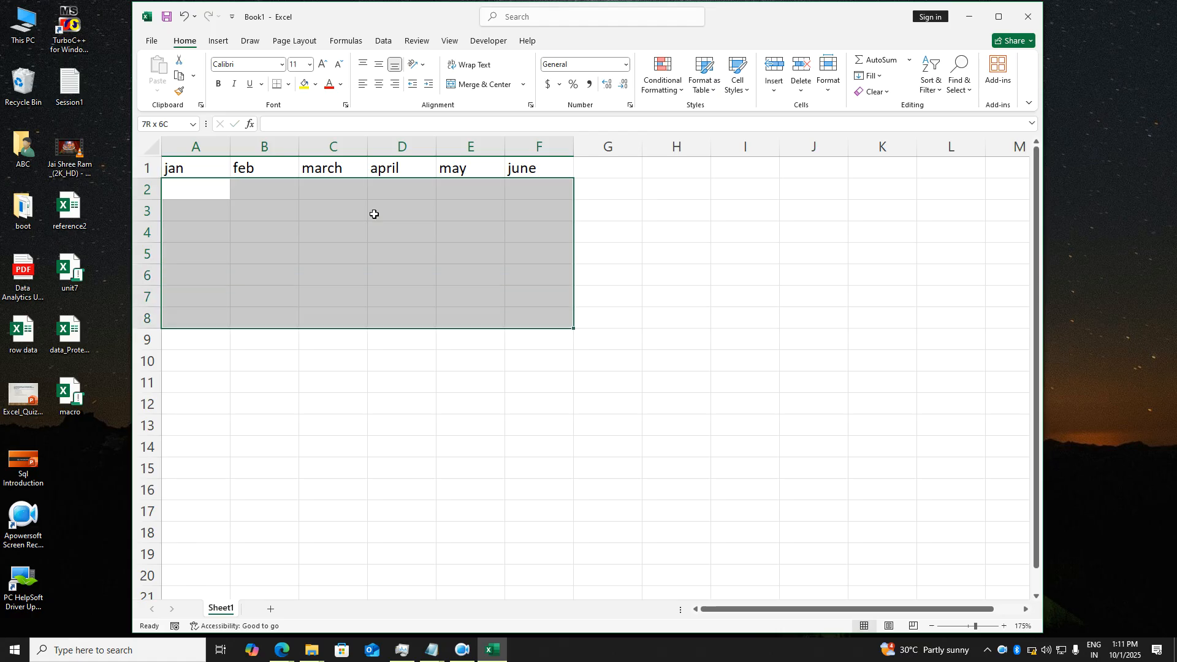
text(=rand)
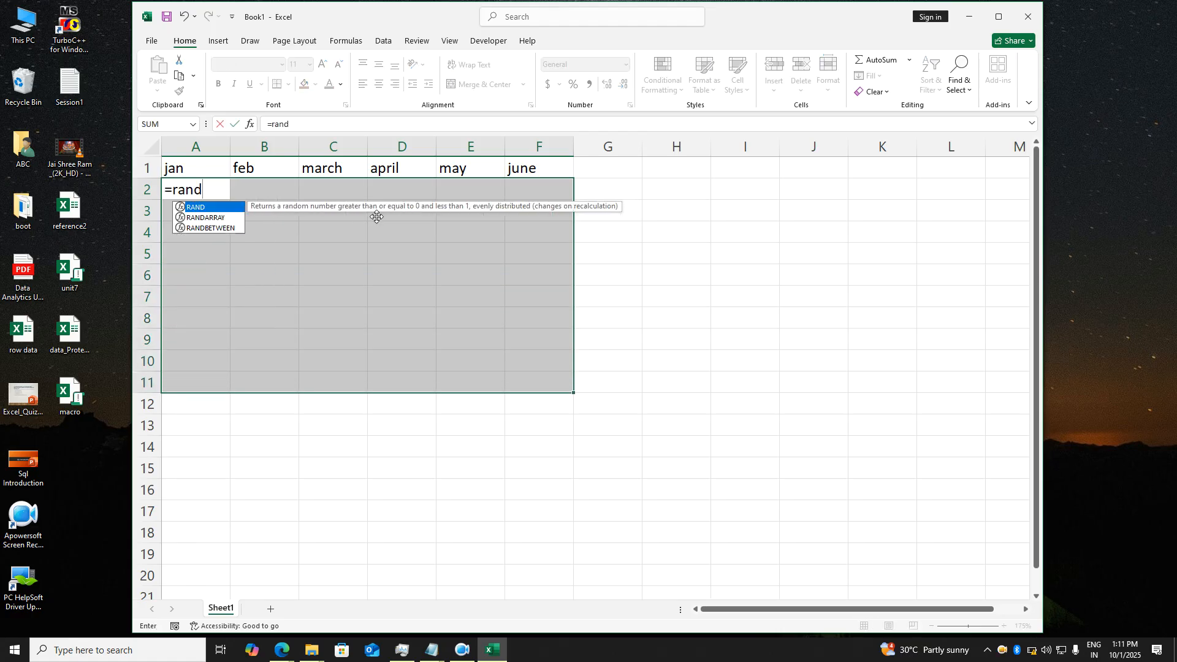
text(bett)
key(BackSpace)
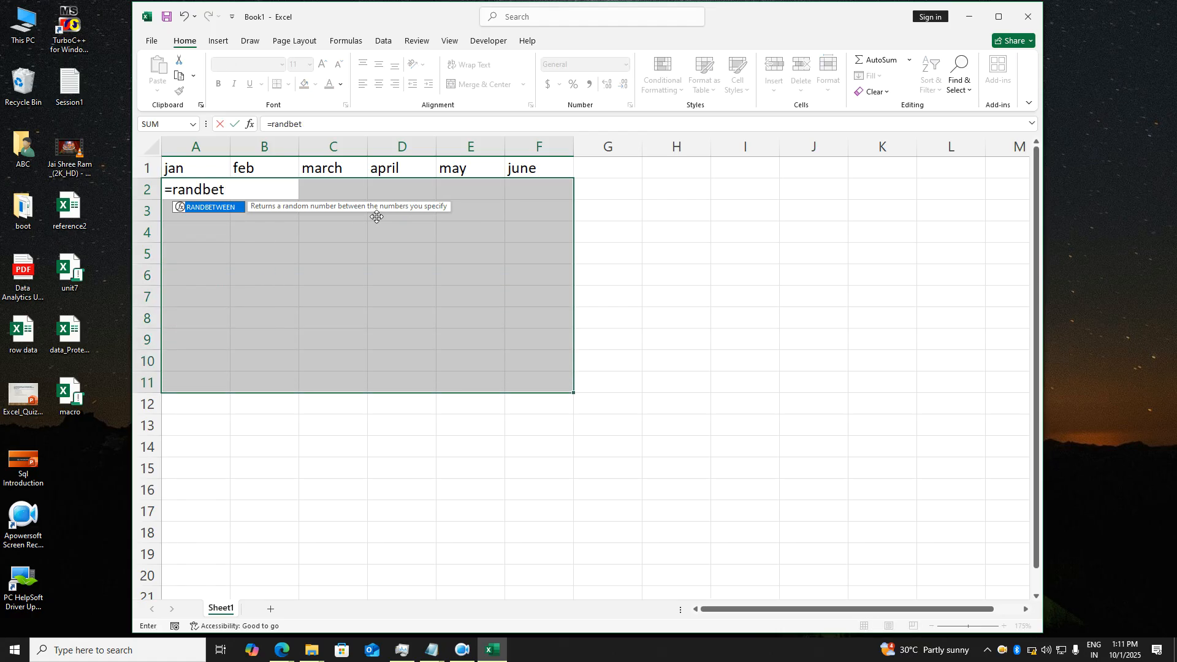
text(ween(1,10))
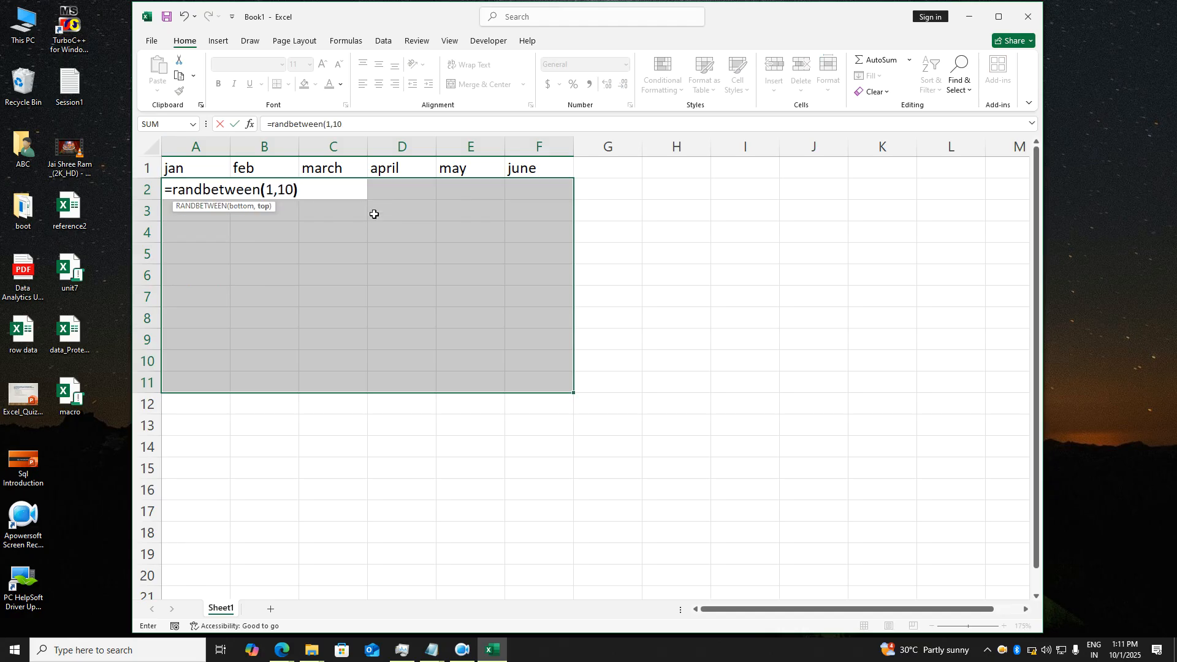
key(ctrl+Return)
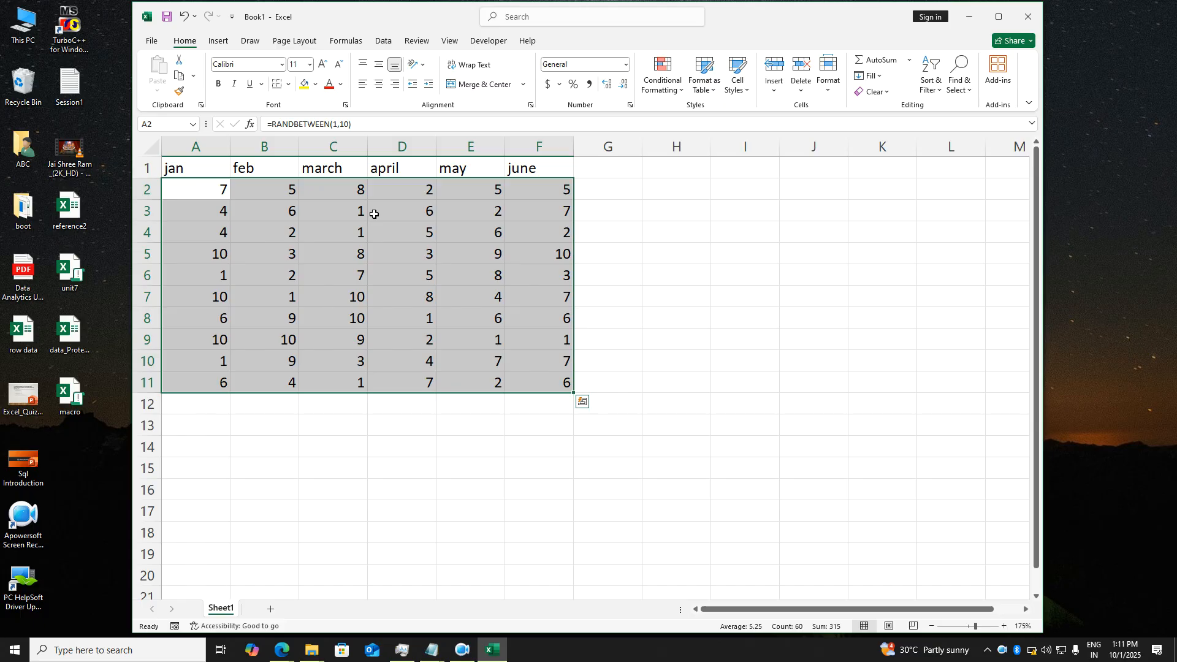
text(=randbet)
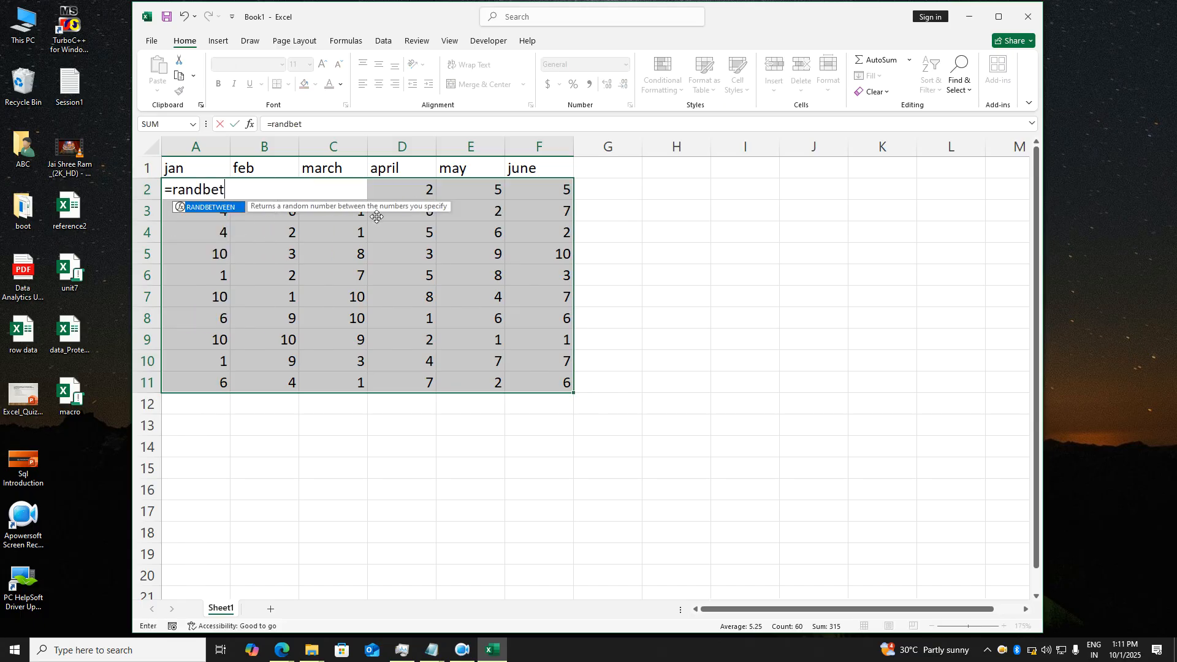
text(ween(1,100))
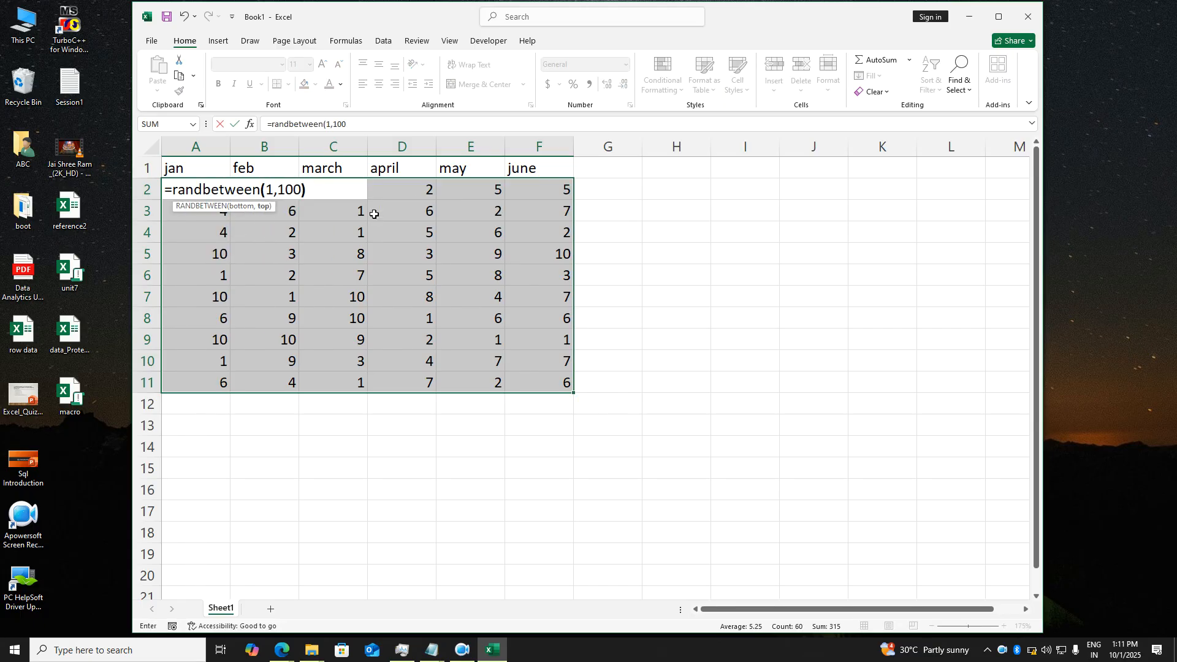
key(ctrl+Return)
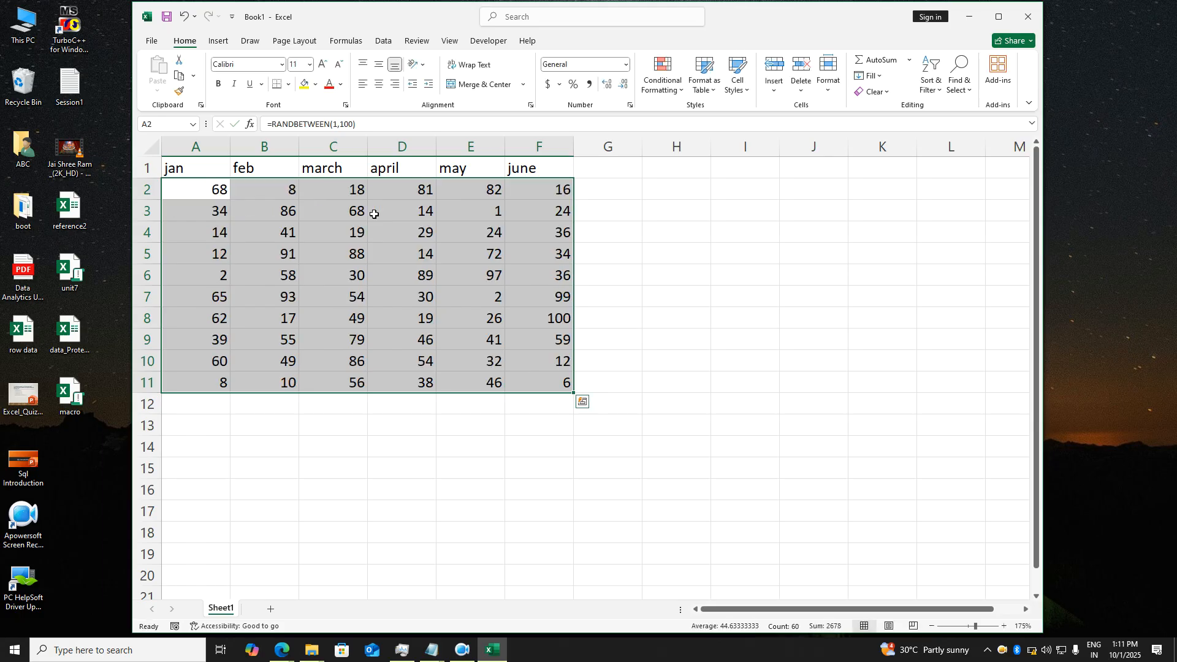
- Paste the random sales table over itself as fixed values
key(ctrl+c)
key(alt+h)
key(v)
key(v)
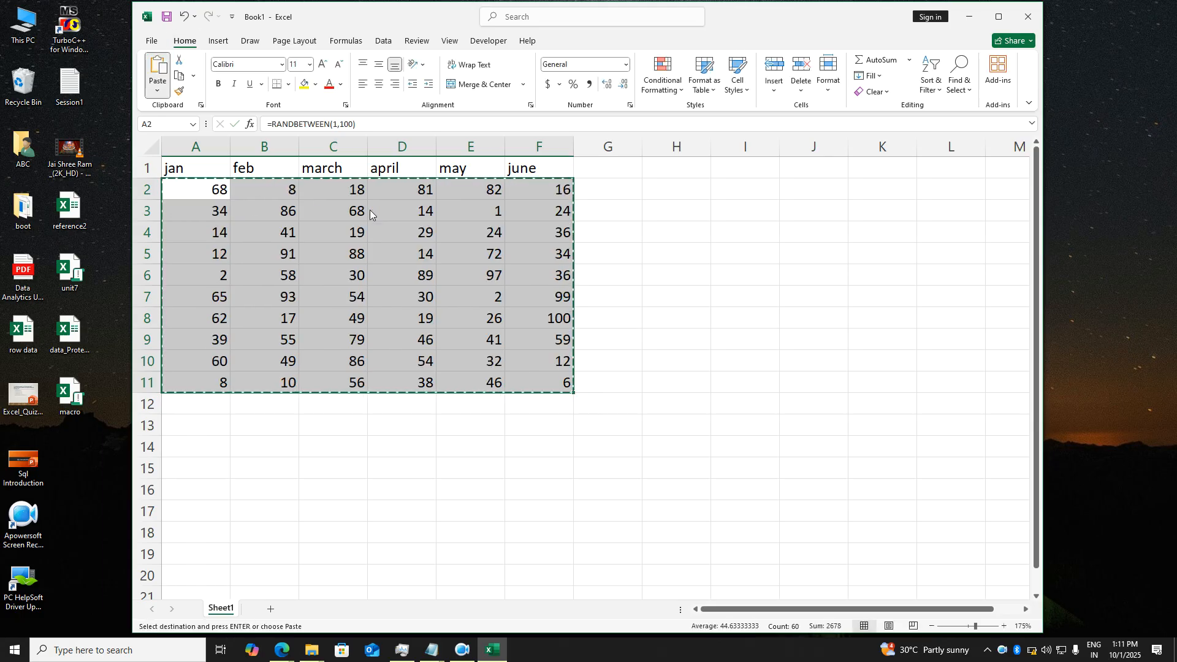
click(632, 282)
key(Escape)
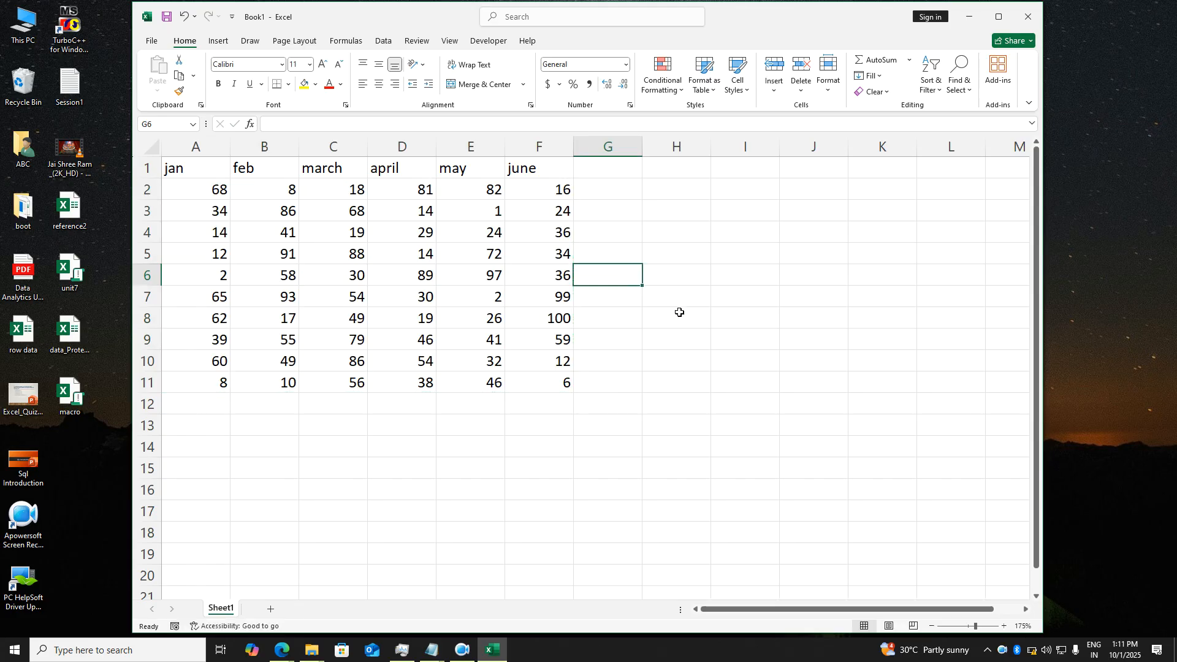
- Add a 'Total Top 3 Sales' heading in H1, fit column H, and fill D2's 81 yellow
click(668, 173)
text(Total)
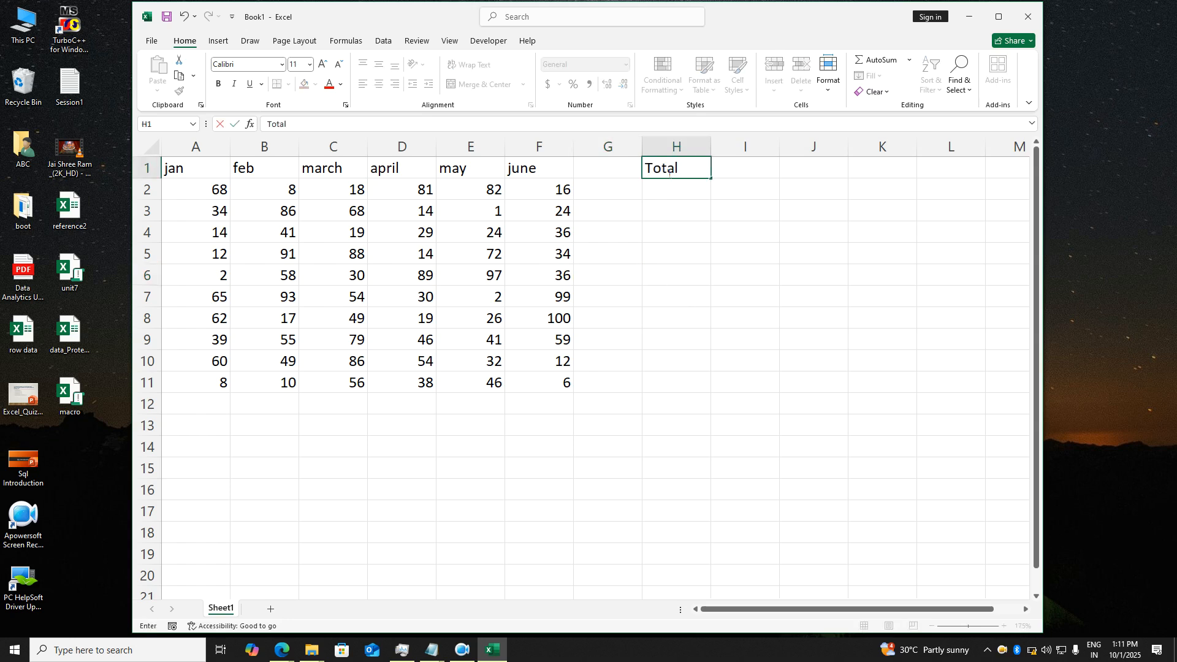
text( Top 3 Sales)
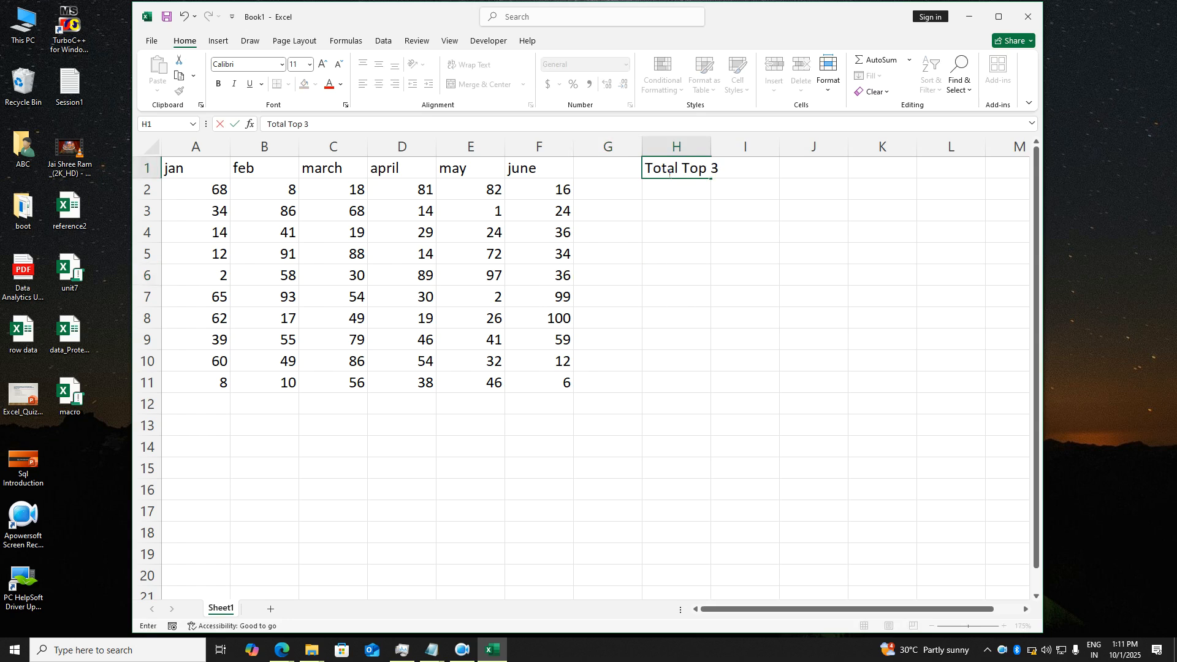
key(Return)
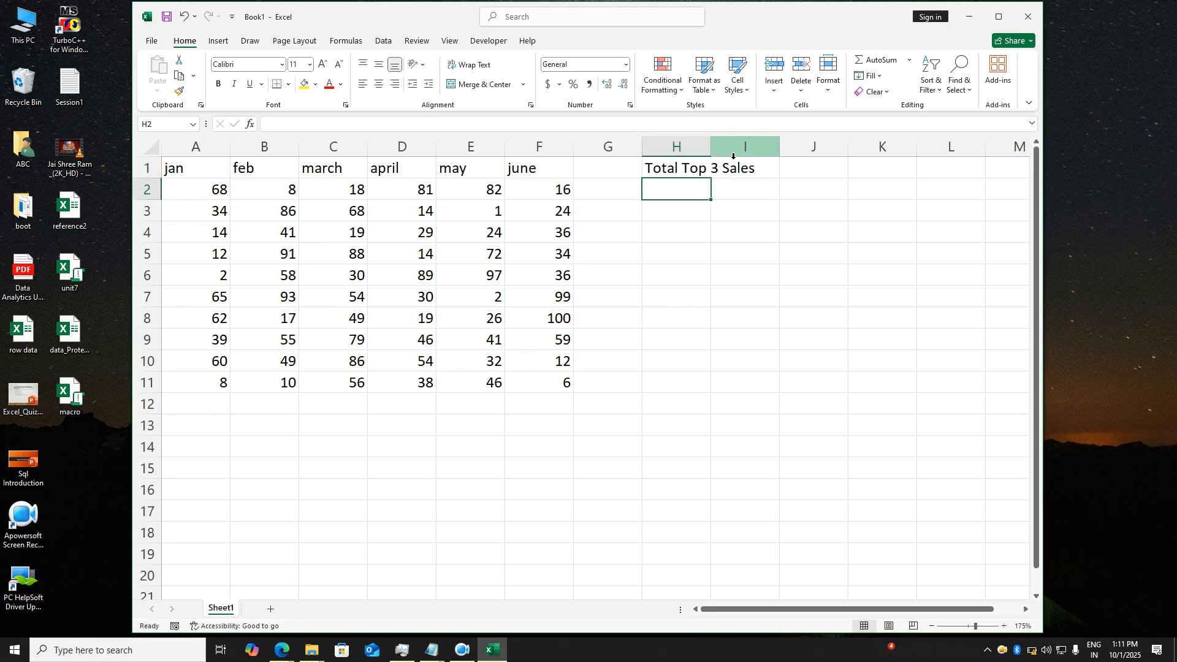
double_click(711, 147)
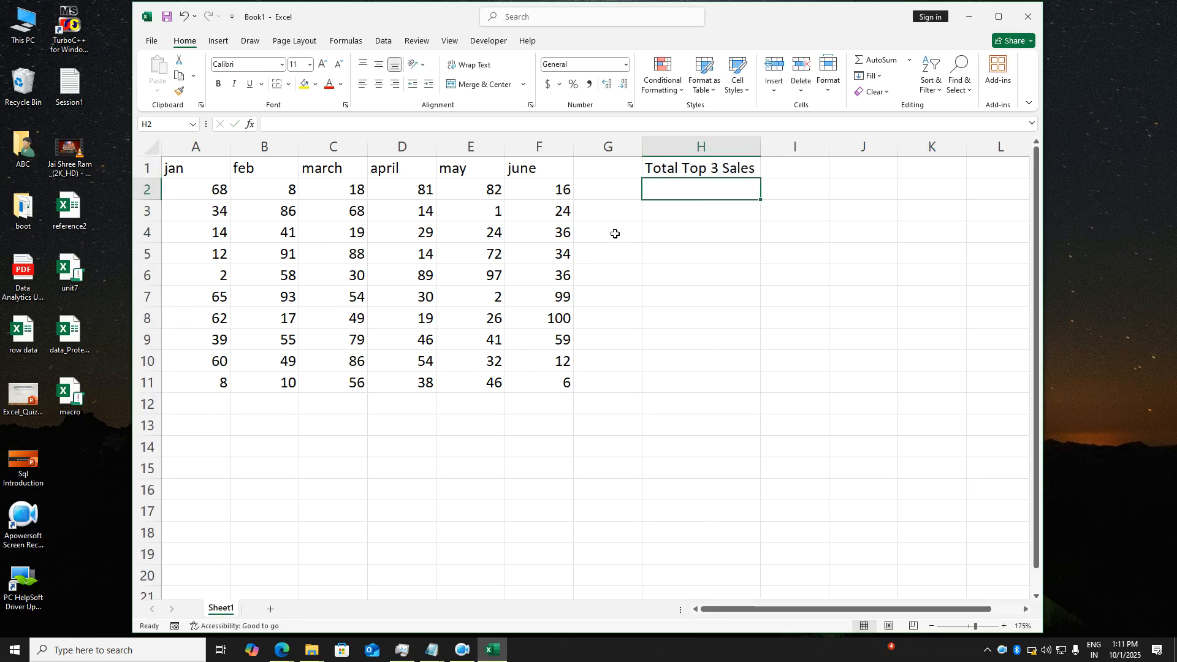
click(403, 190)
click(304, 85)
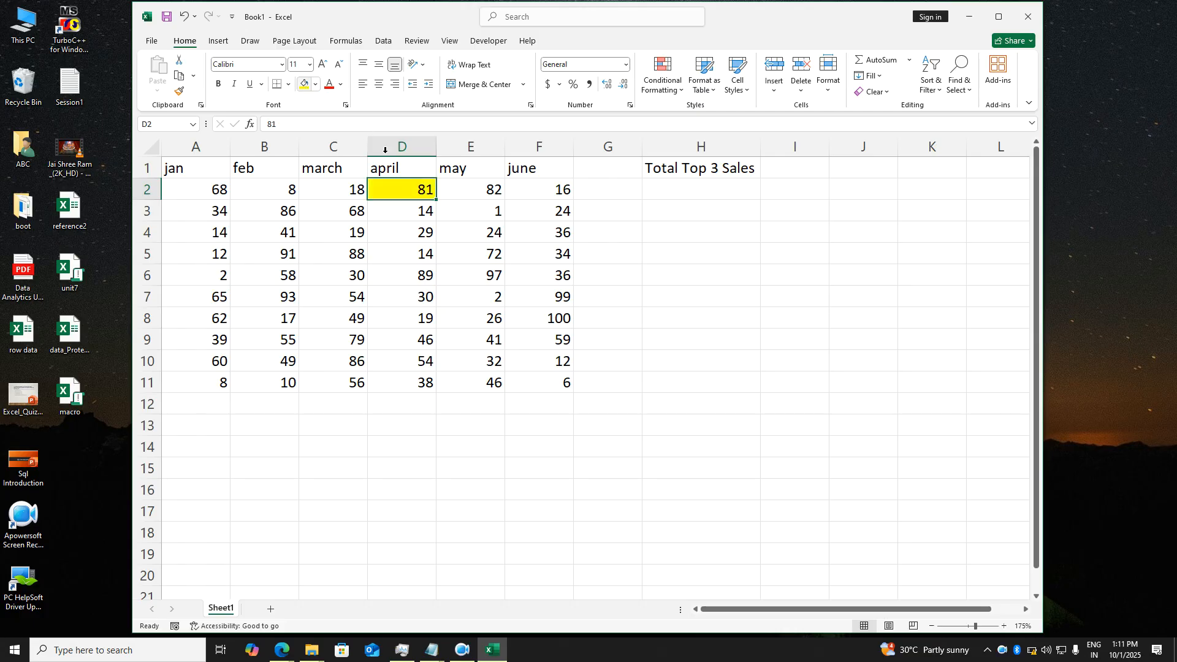
- Fill the 82 in E2 and the 68 in A2 yellow
click(478, 191)
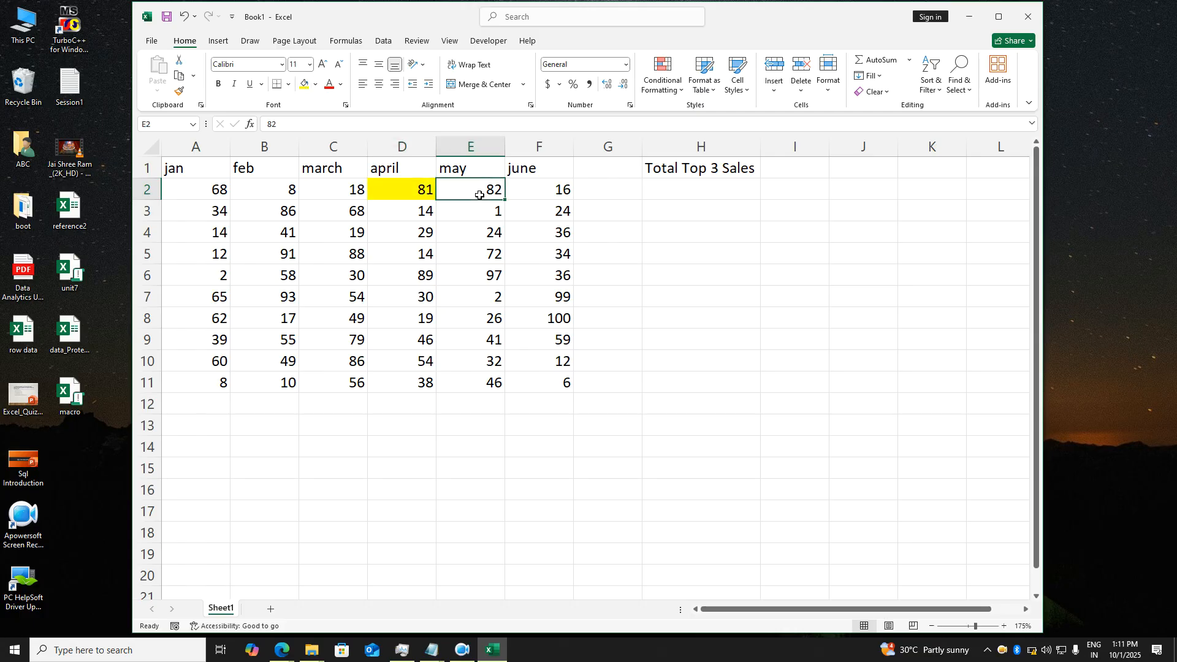
click(304, 84)
click(219, 195)
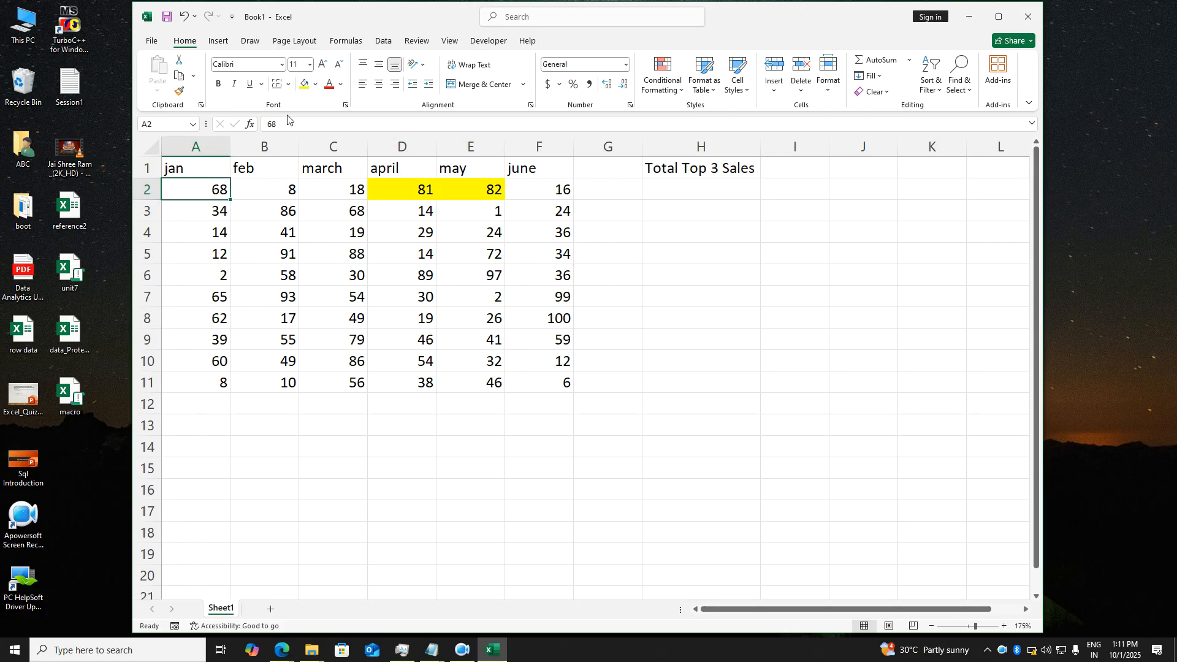
click(304, 85)
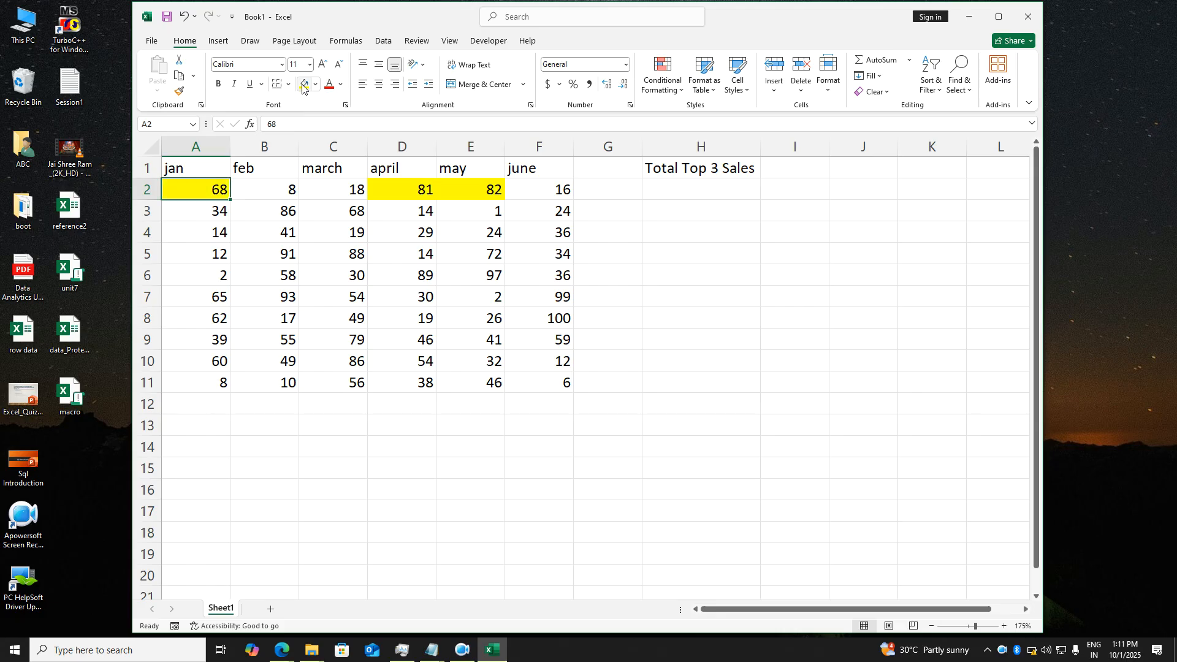
- Select H2:H11 under the new heading, then select the jan sales values in column A
click(685, 195)
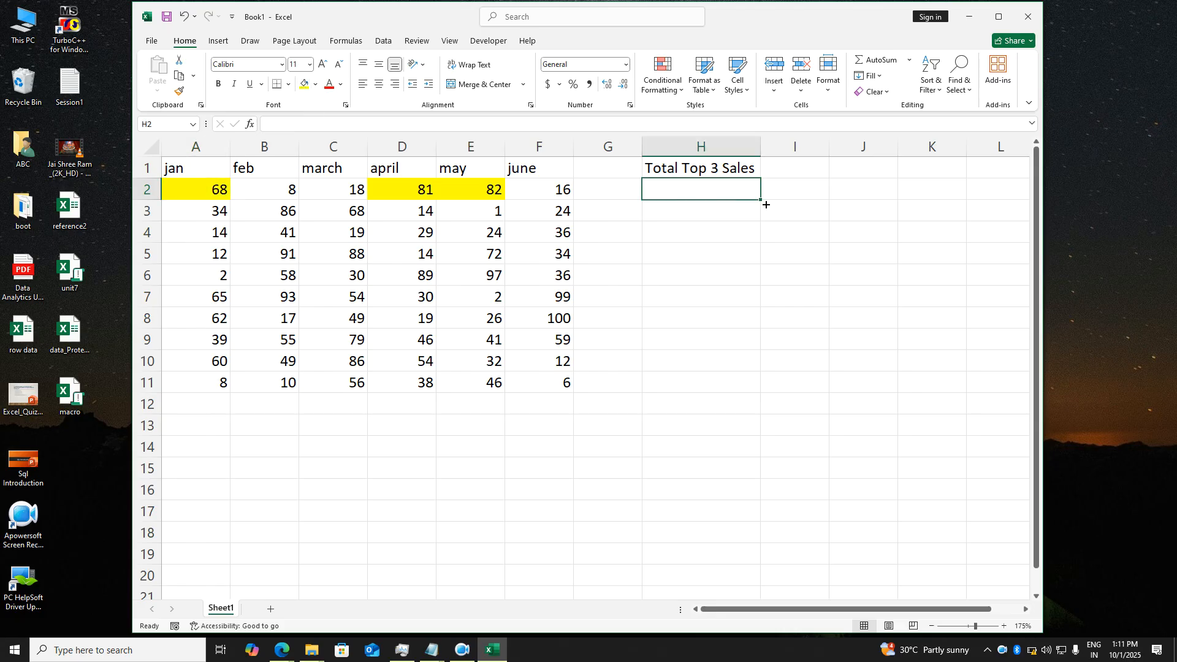
mouse_move(766, 205)
mouse_down()
mouse_move(761, 405)
mouse_move(749, 211)
mouse_up()
click(743, 275)
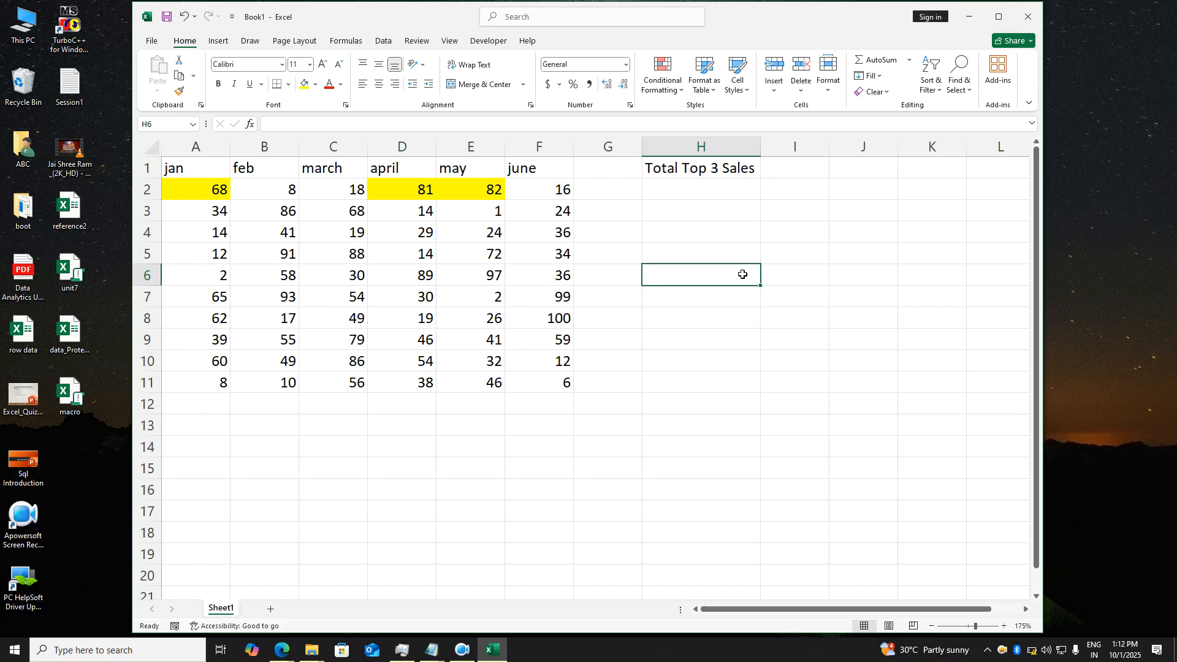
click(800, 239)
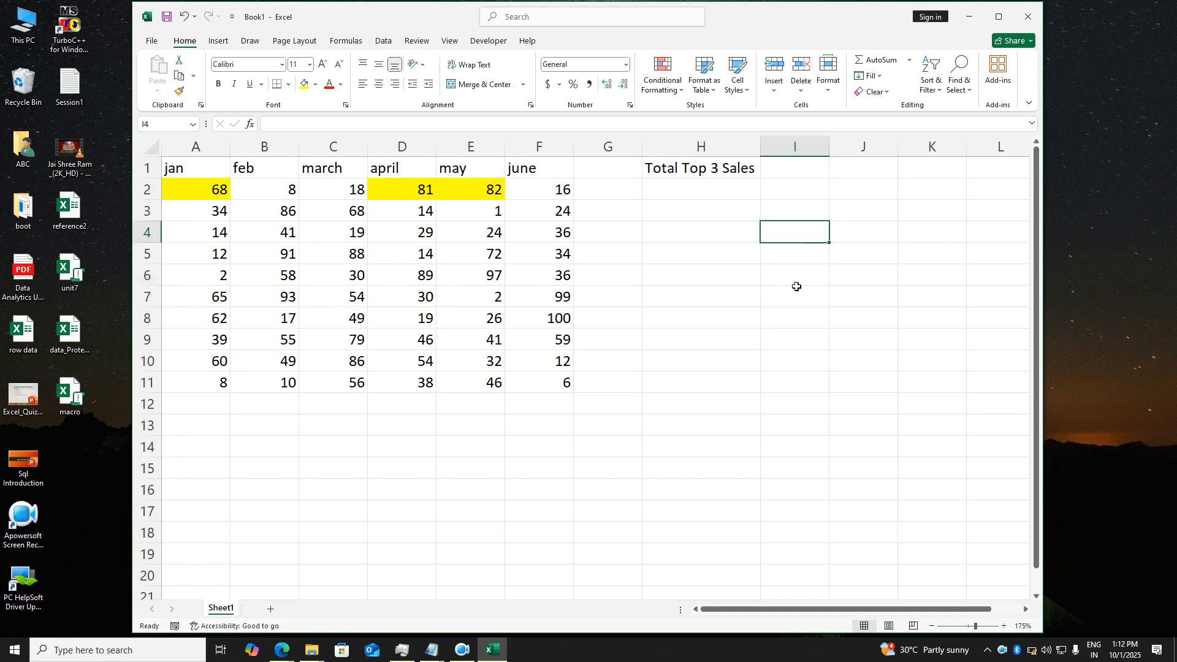
click(722, 317)
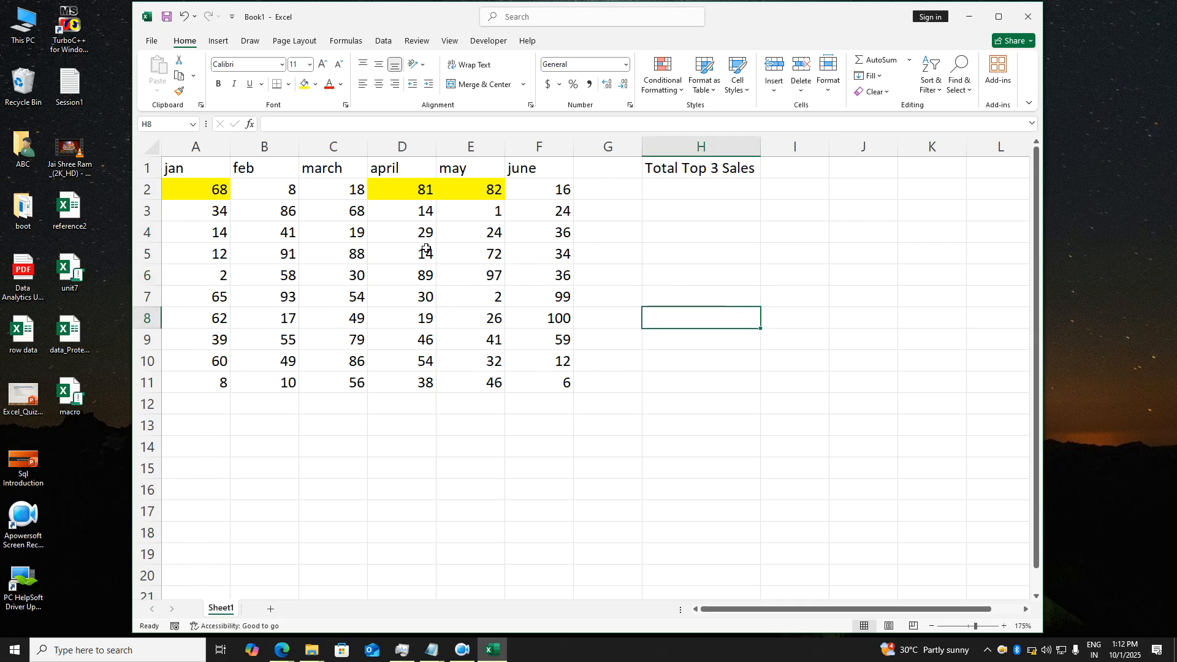
drag(215, 197, 214, 389)
- Enter 'Task :' in A14 and 'Second highest sales' in B14
click(219, 446)
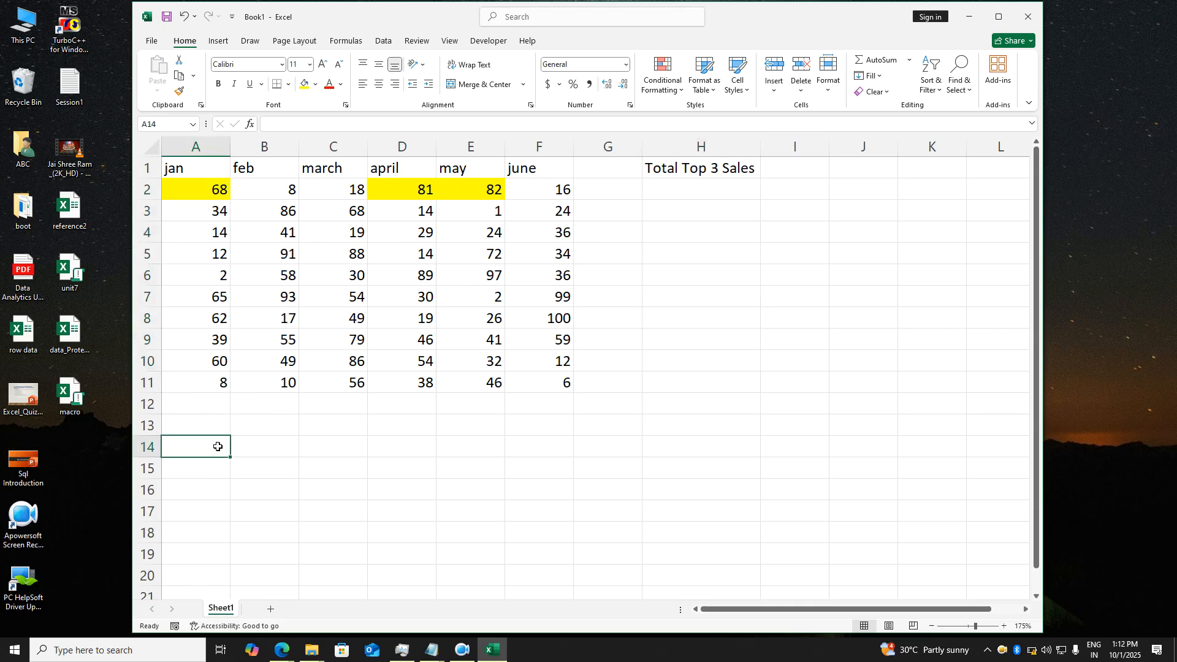
text(Task :)
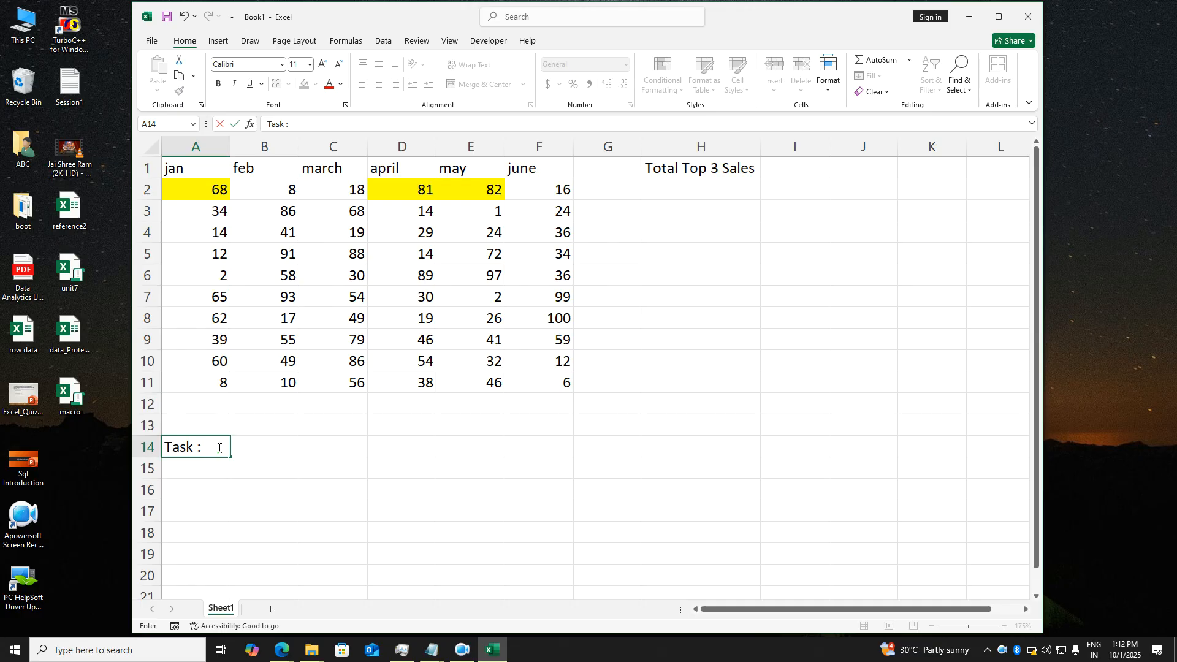
key(Tab)
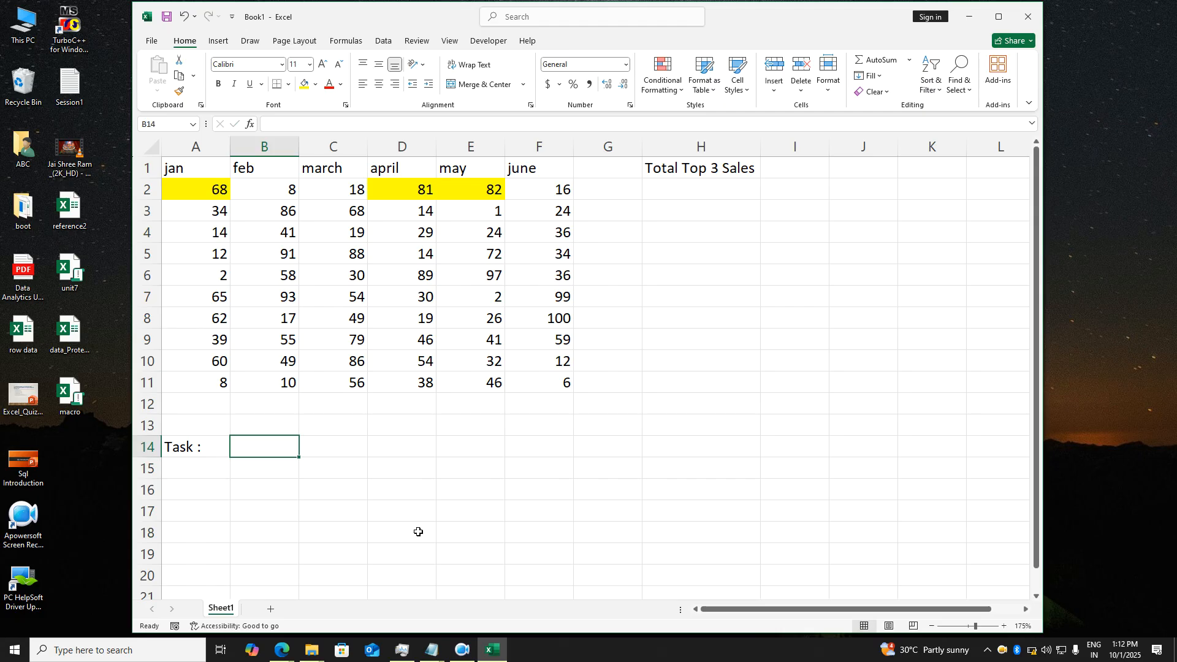
text(Second)
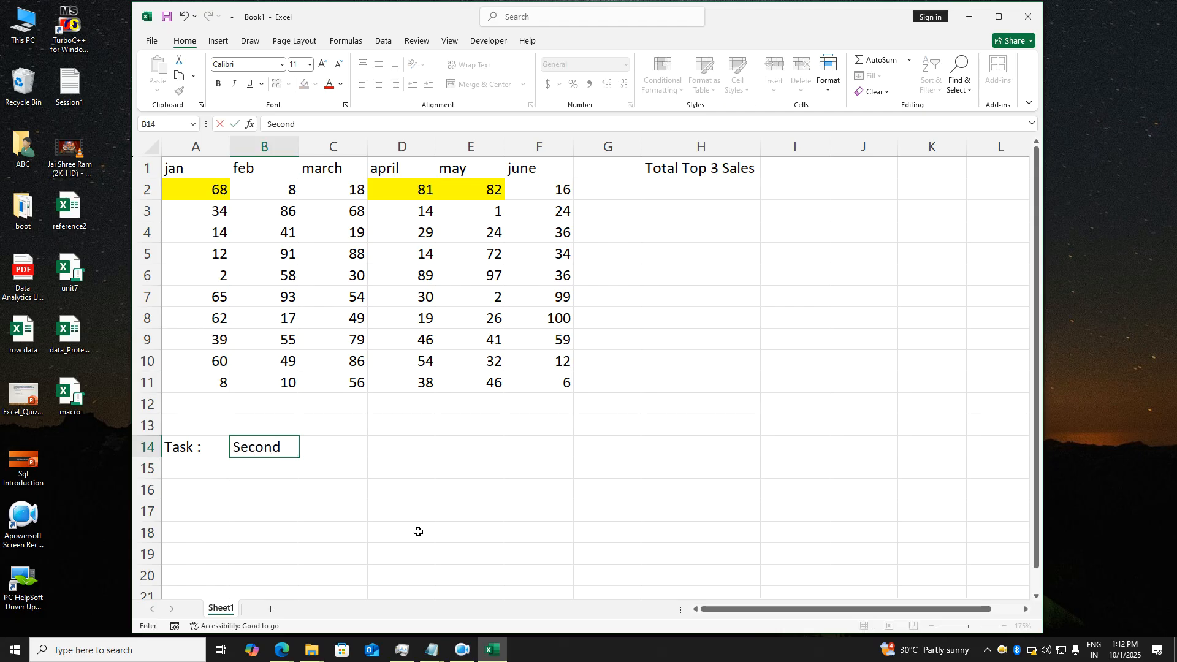
text( highest sales)
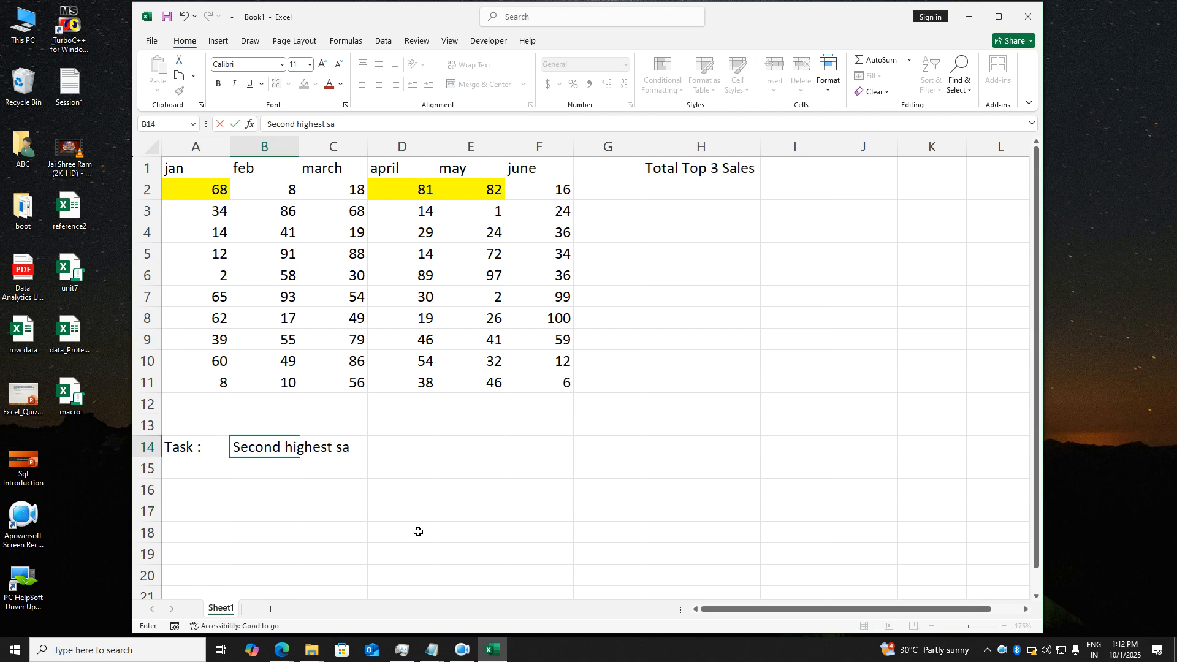
key(Return)
- Fill the answer cell E14 with yellow
key(Right)
key(Right)
key(Right)
key(Up)
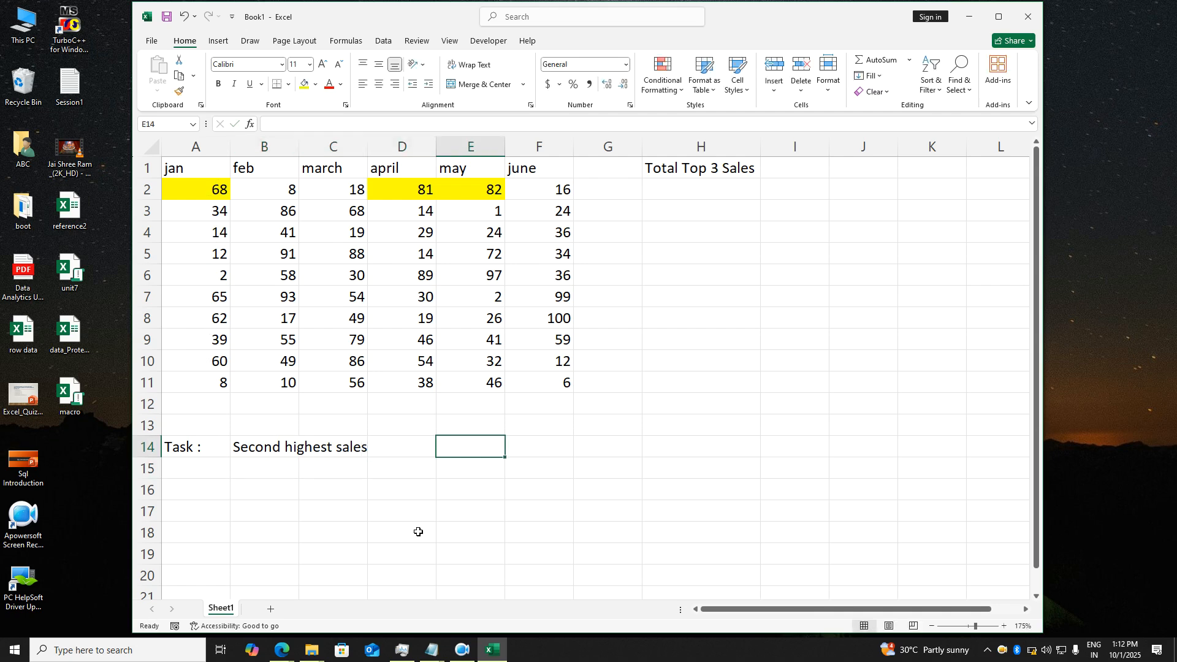
click(303, 84)
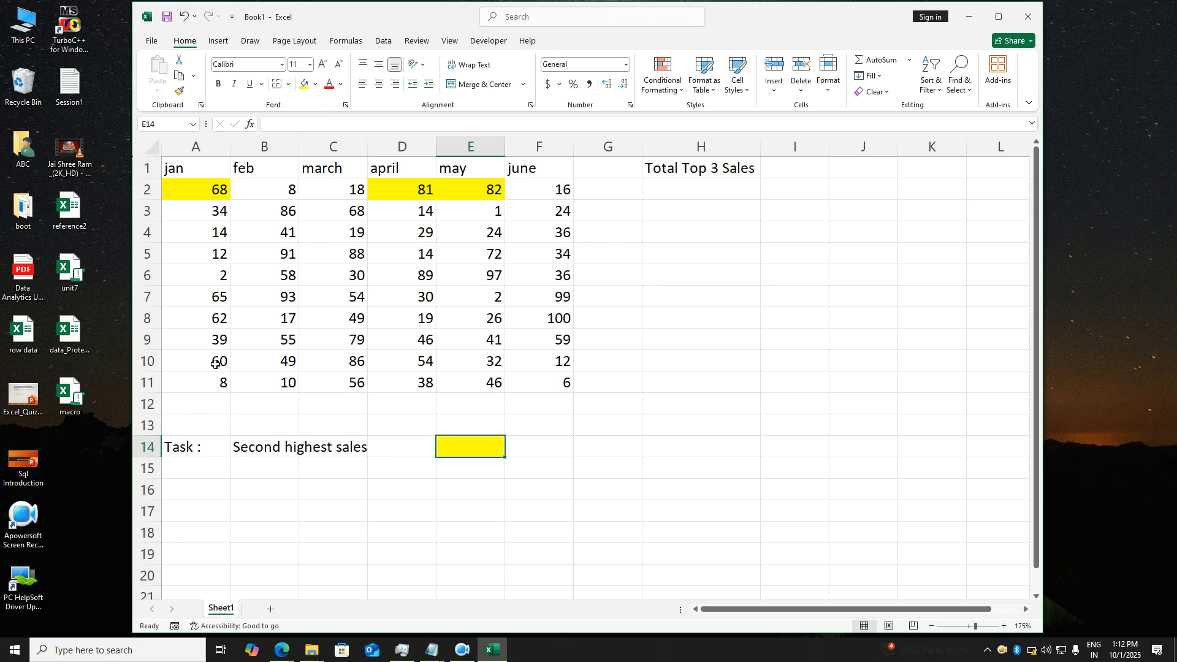
click(198, 297)
click(455, 451)
- Enter 'Task :' in A15 and 'Third bottom least sale of Feb' in B15
click(209, 479)
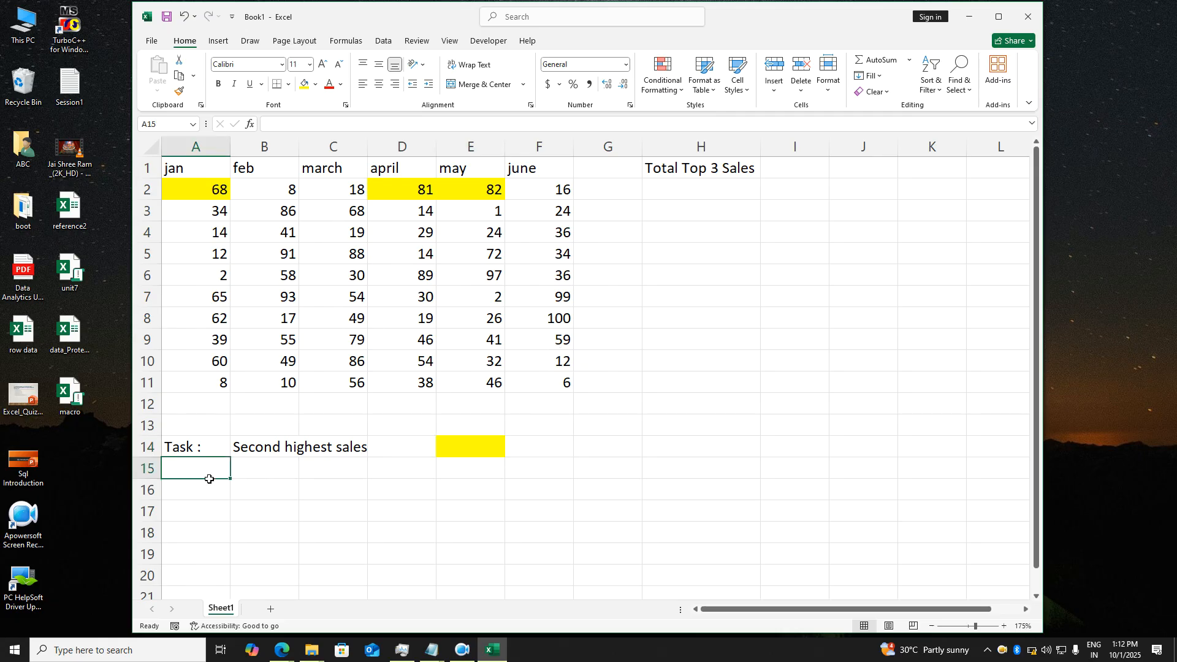
text(Task :)
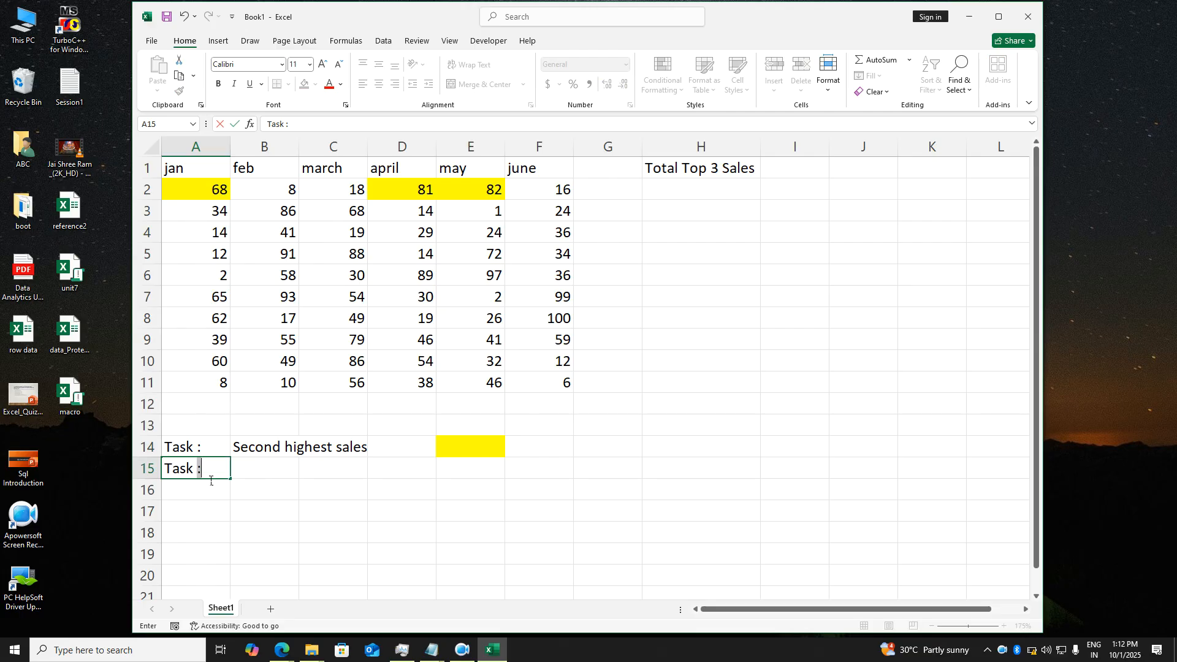
key(Tab)
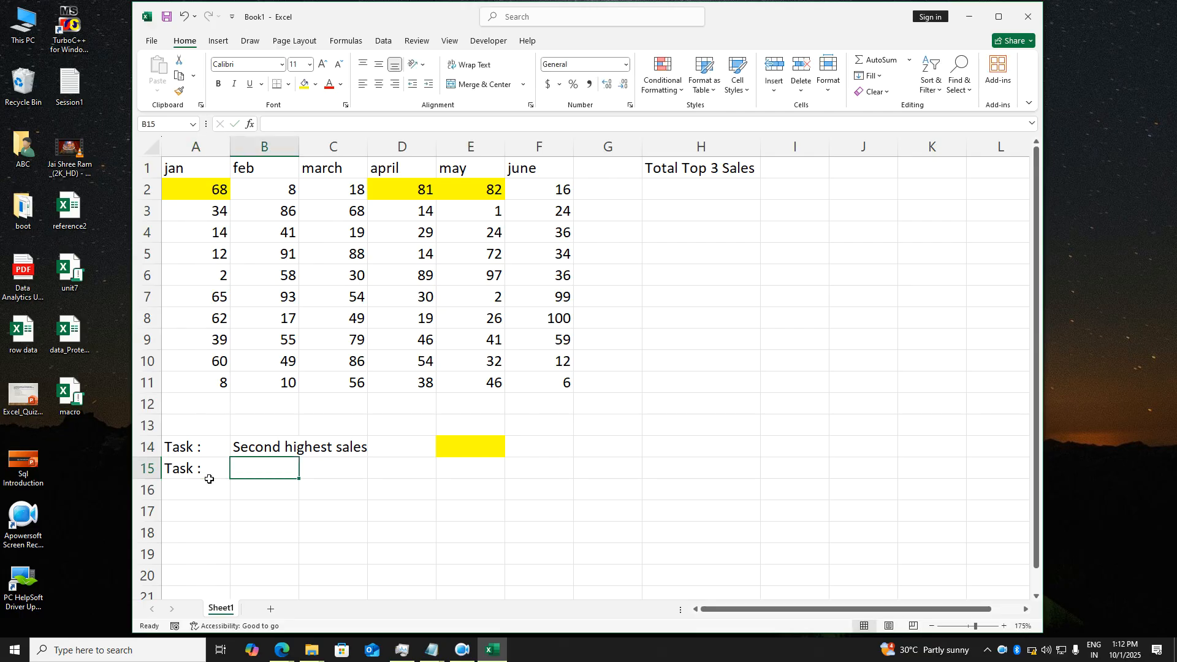
text(T)
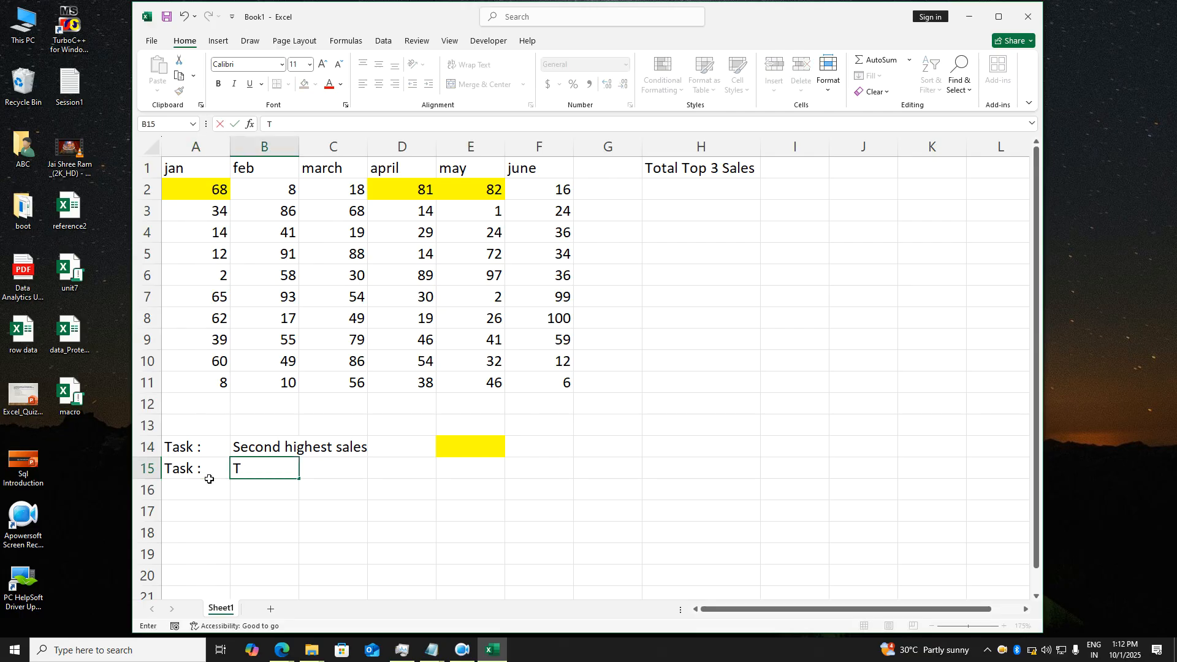
text(ho)
key(BackSpace)
key(BackSpace)
text(hird bottom)
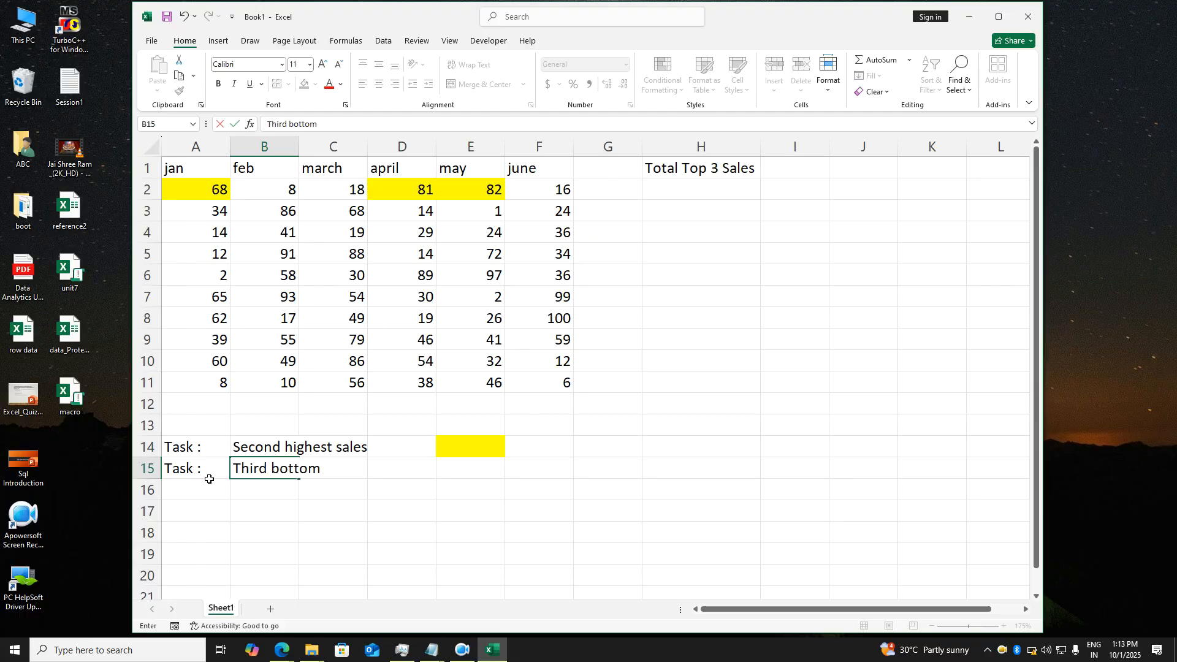
text( least sale of Feb)
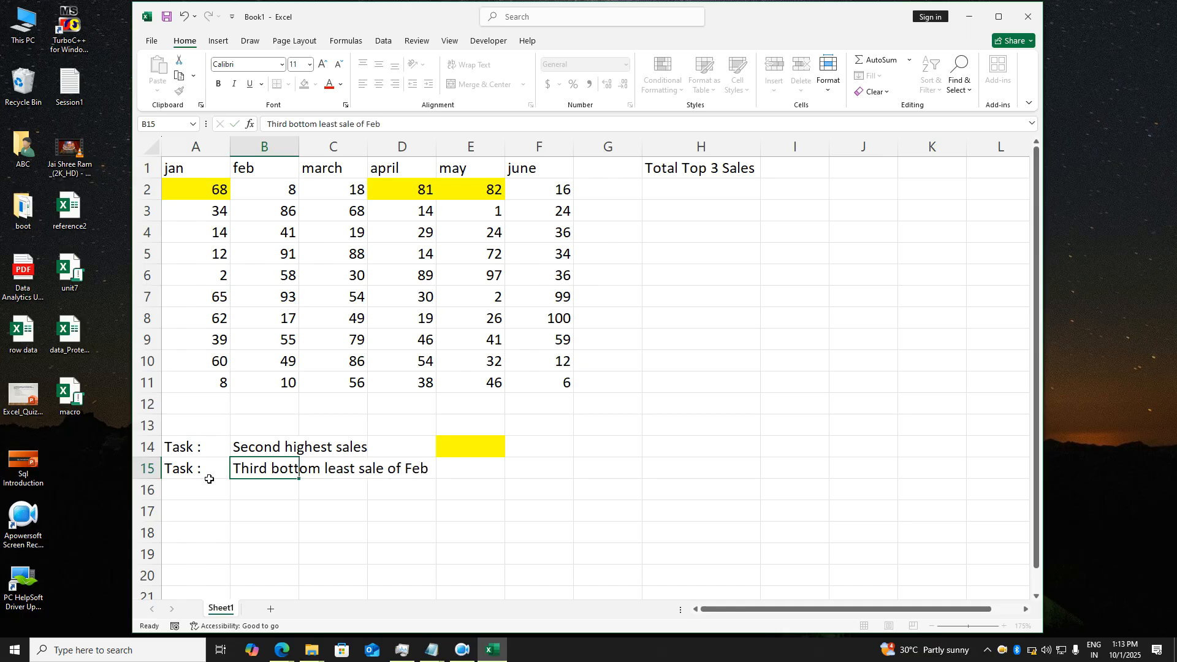
key(Return)
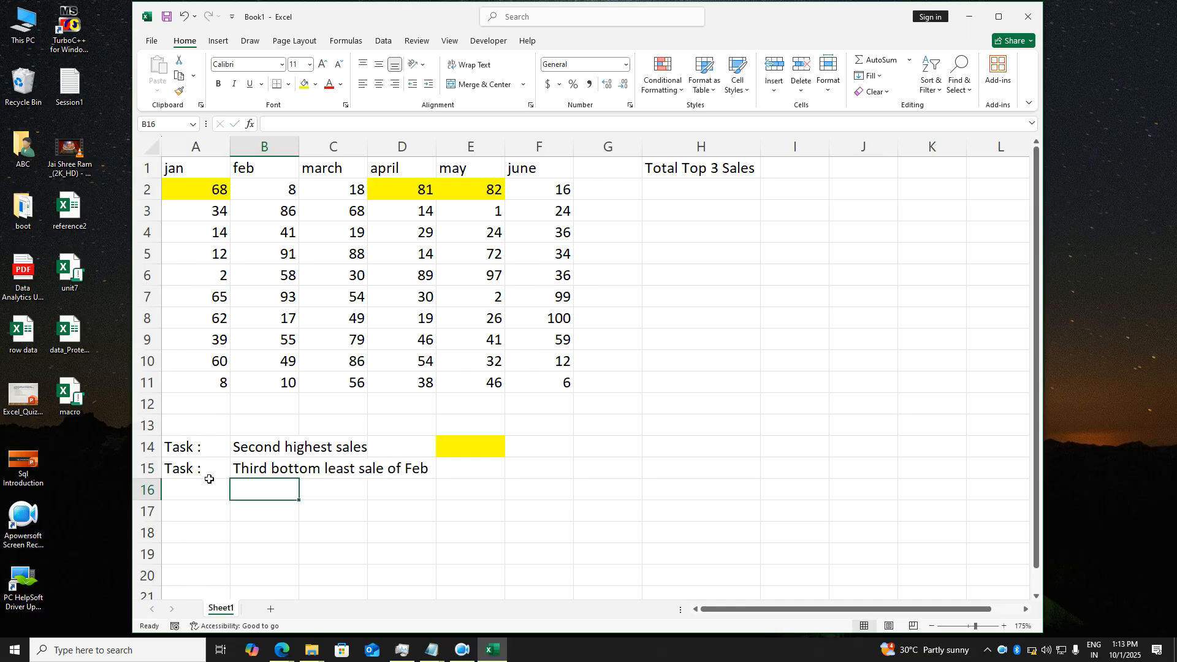
- Fill the answer cell E15 with yellow
click(476, 475)
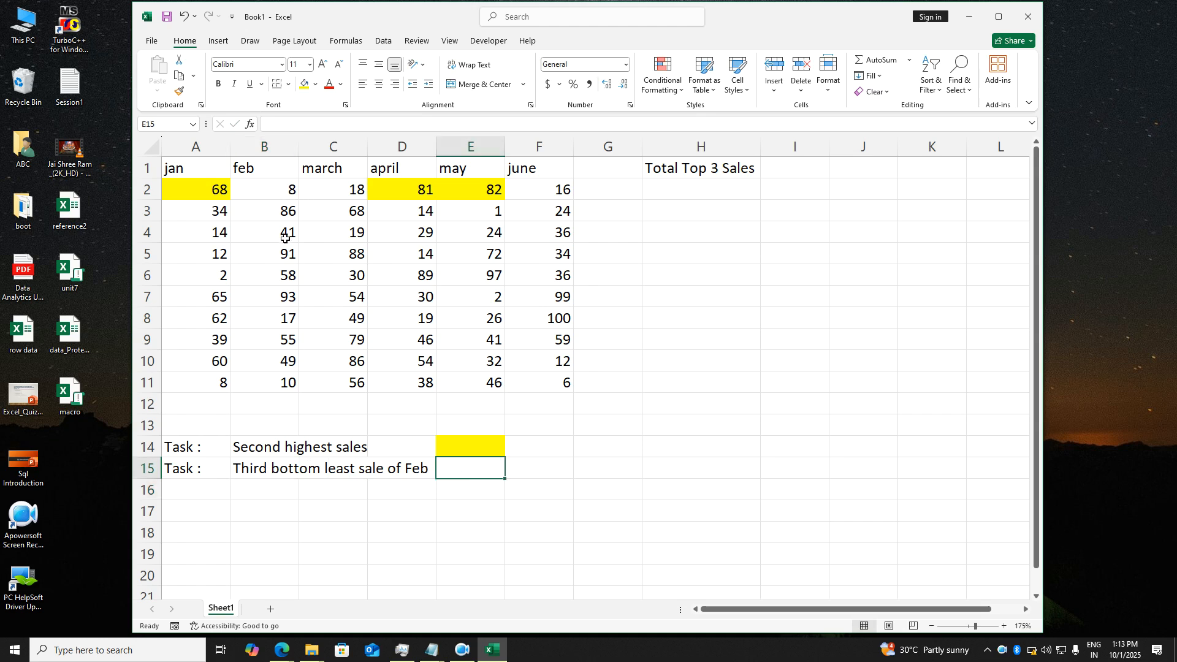
click(275, 322)
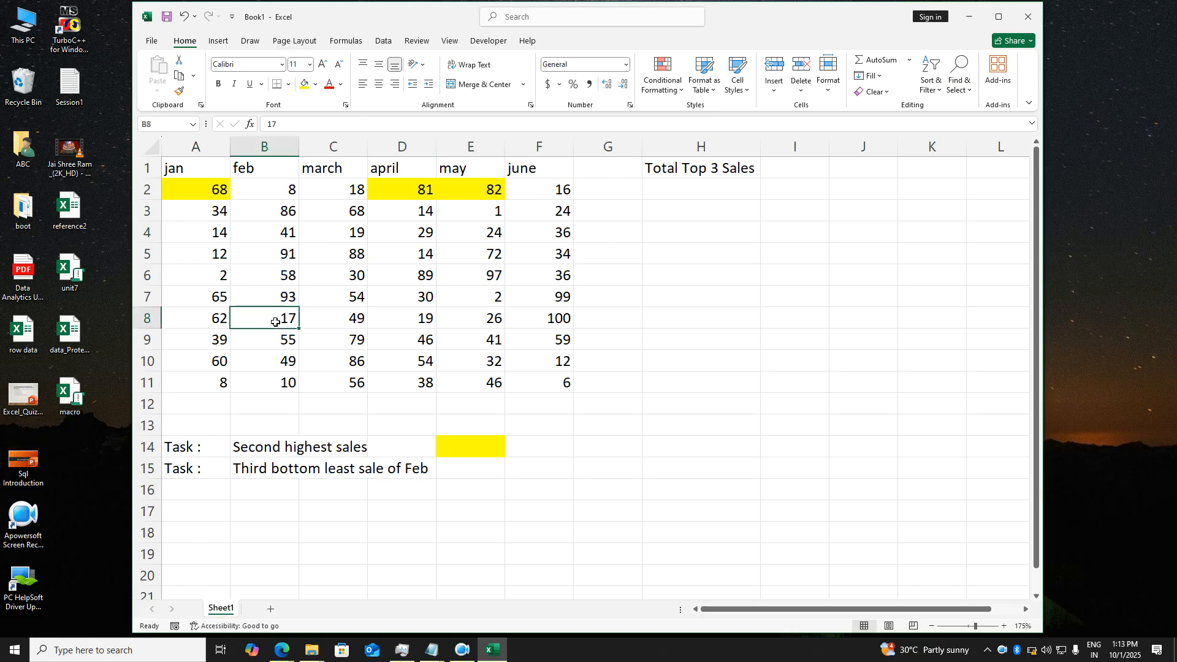
click(488, 465)
click(305, 85)
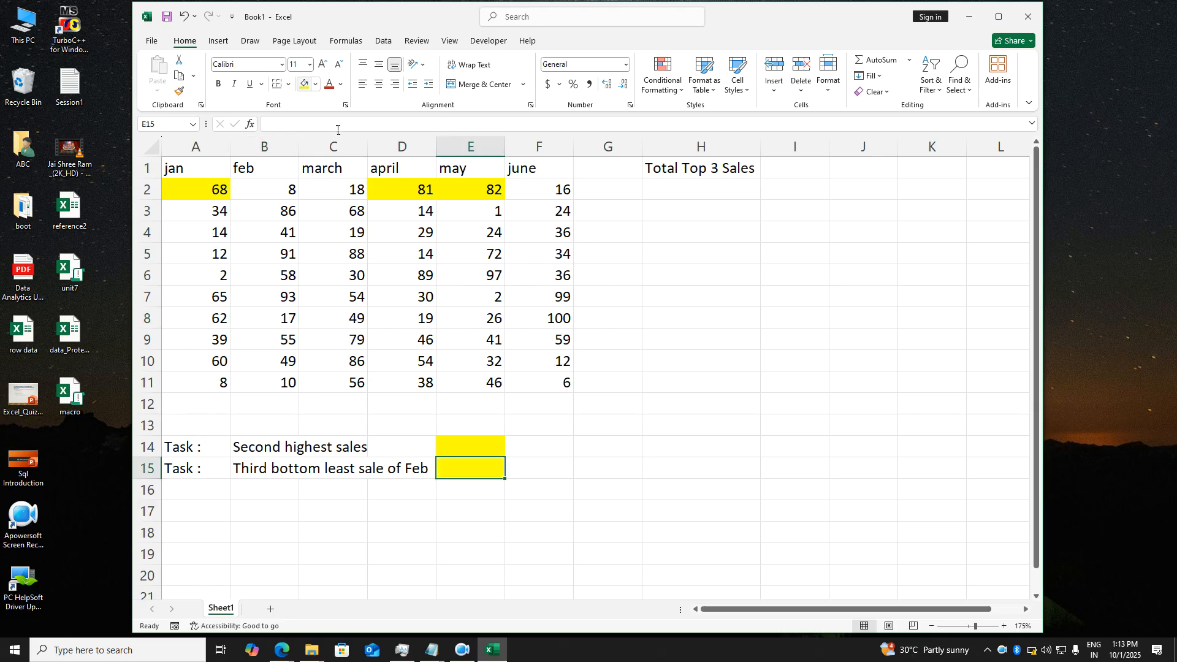
click(532, 366)
click(569, 428)
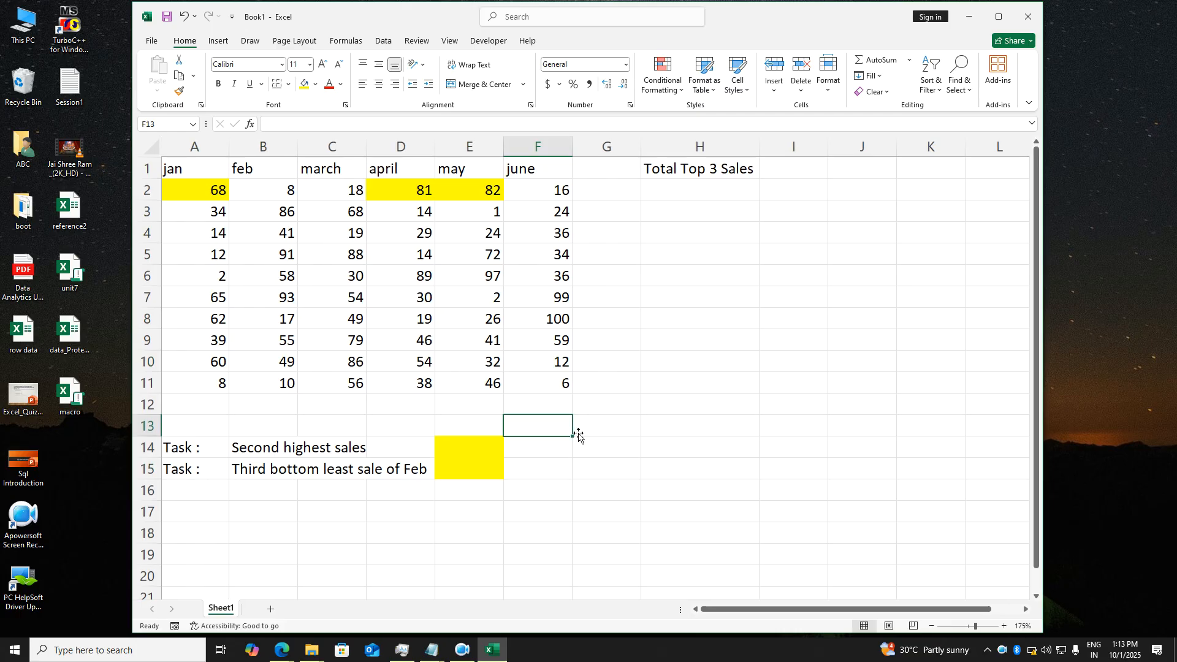
click(706, 413)
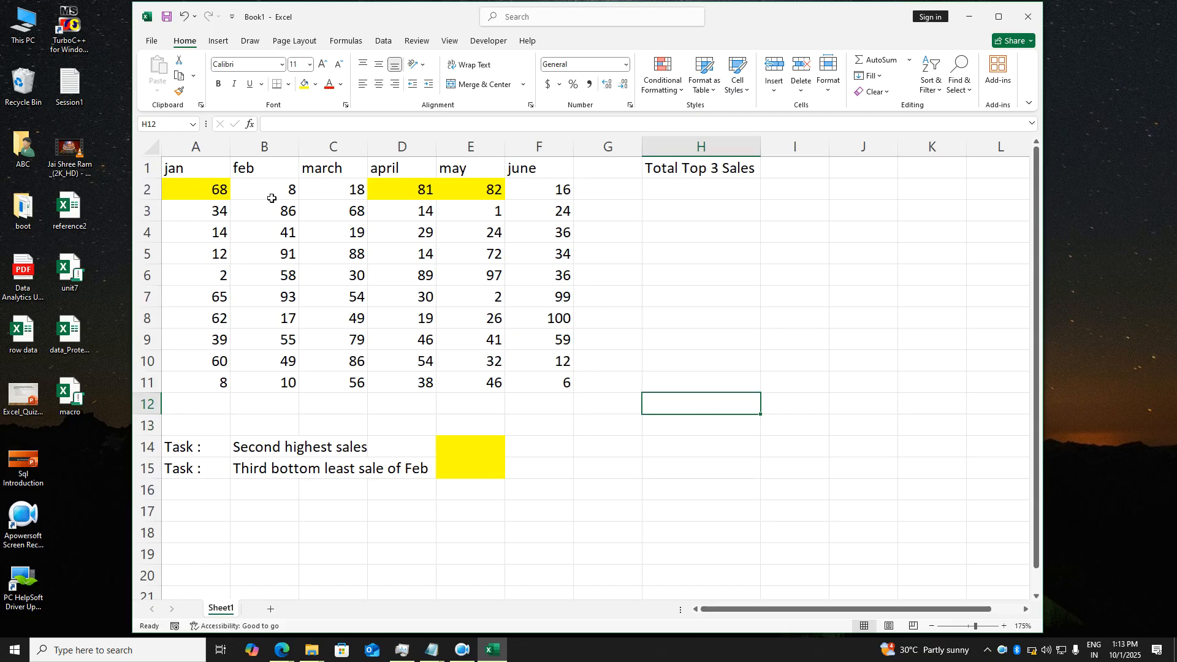
- Copy the A1:F11 sales table onto a new Sheet2, pasting it at C3
drag(205, 174, 556, 384)
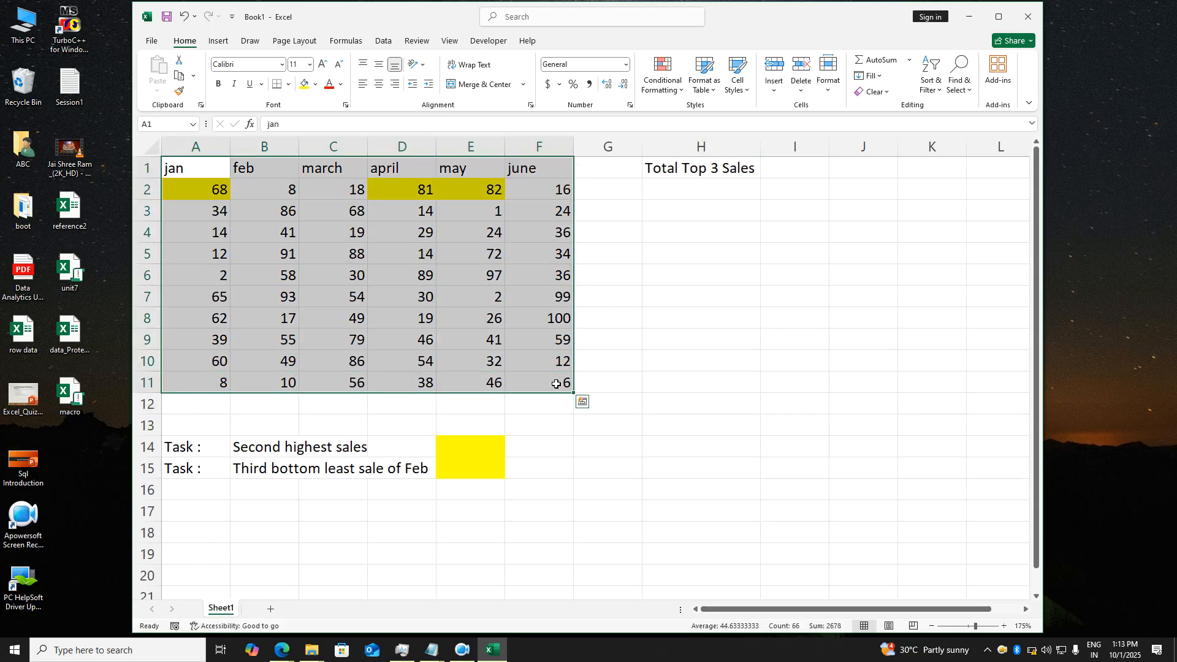
key(ctrl+c)
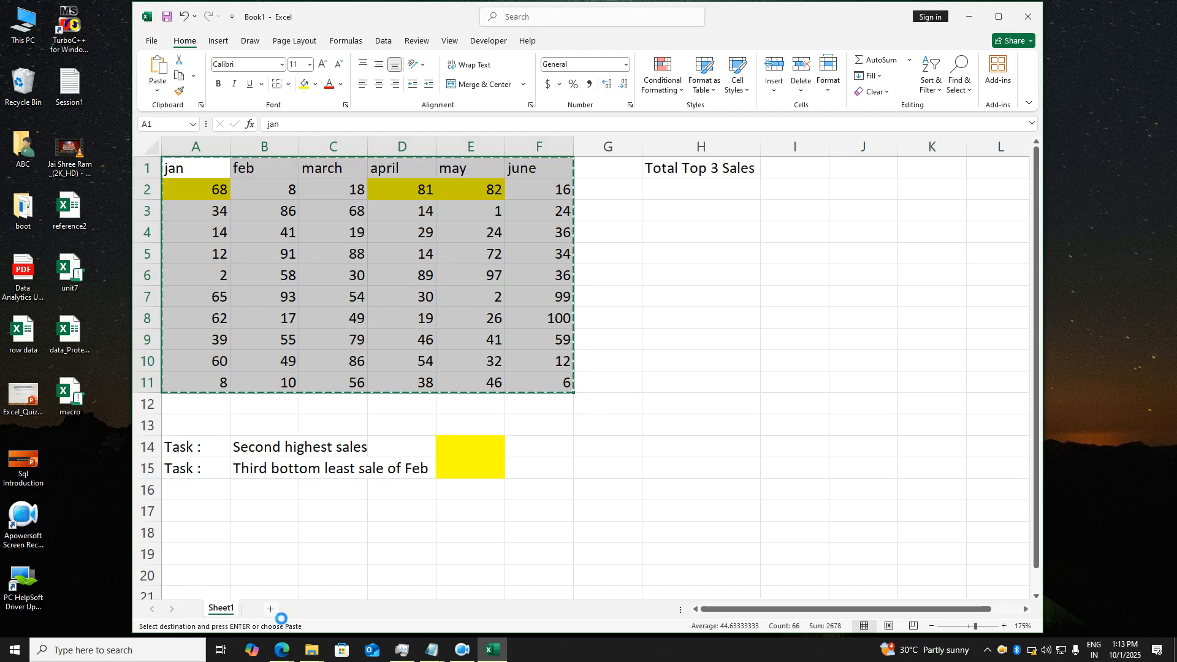
click(271, 609)
ctrl+scroll(402, 346, up, 4)
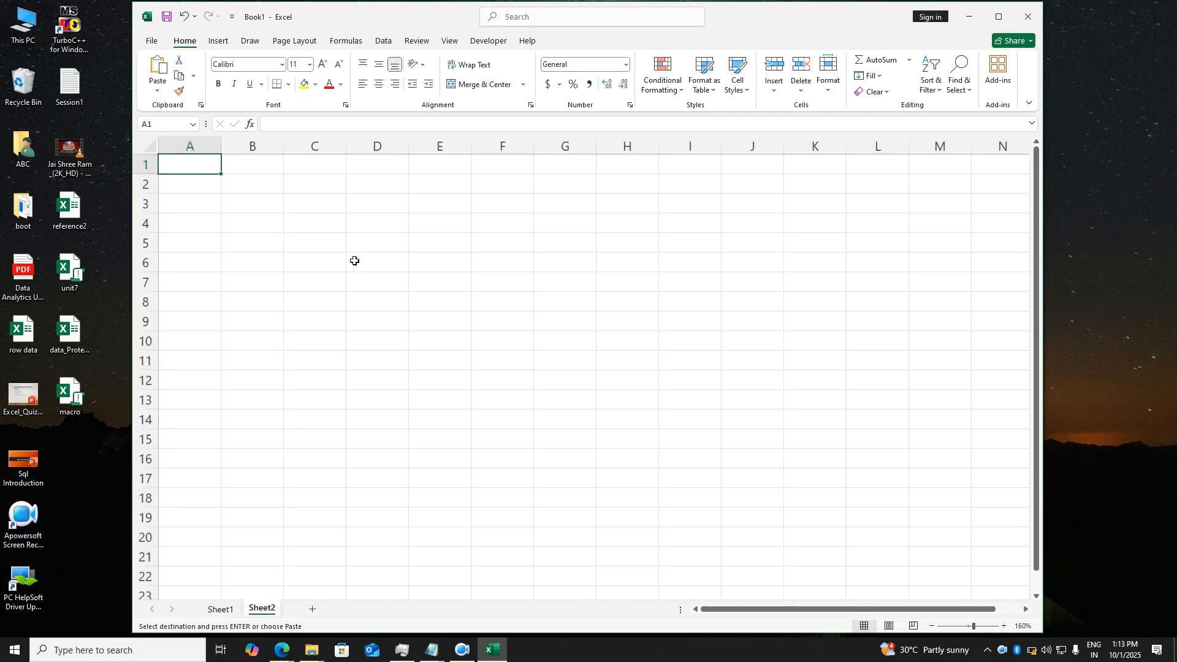
click(296, 210)
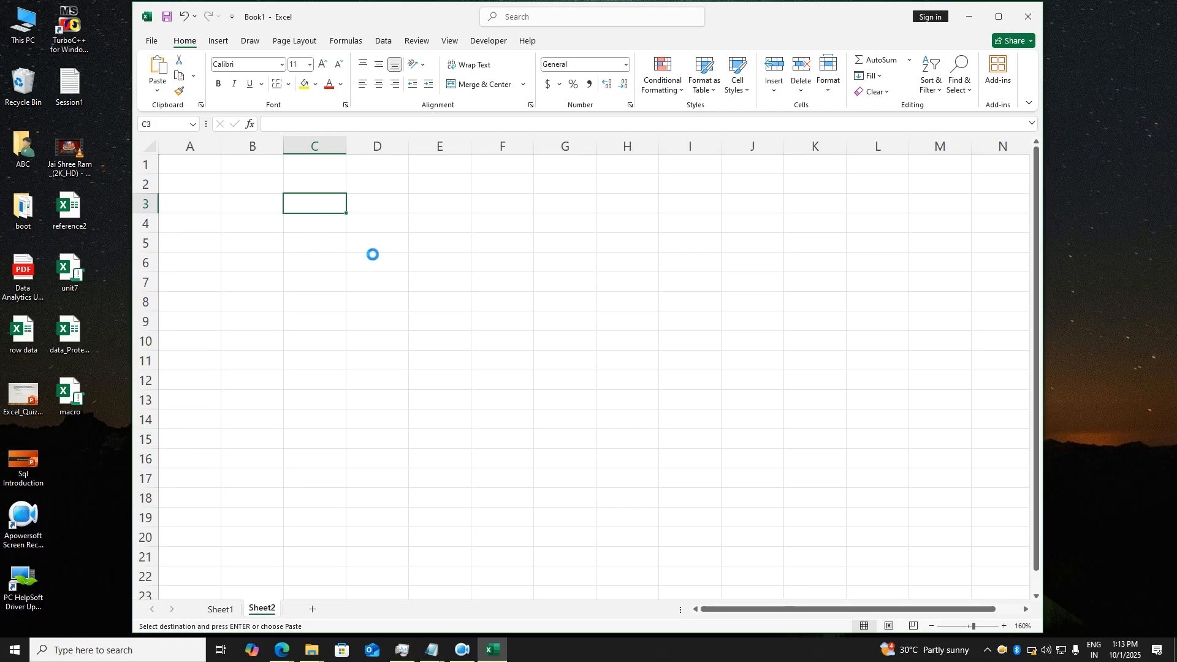
key(ctrl+v)
click(466, 341)
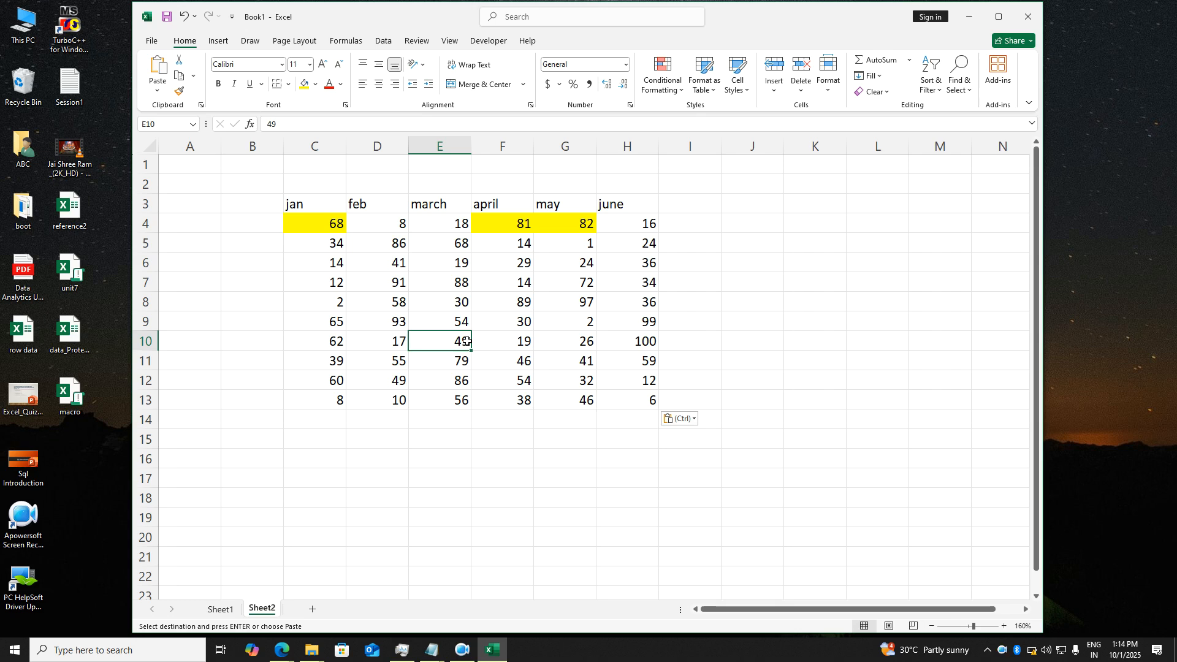
- Add a 'Name' heading in B3 and ten people's names in B4:B13
click(255, 205)
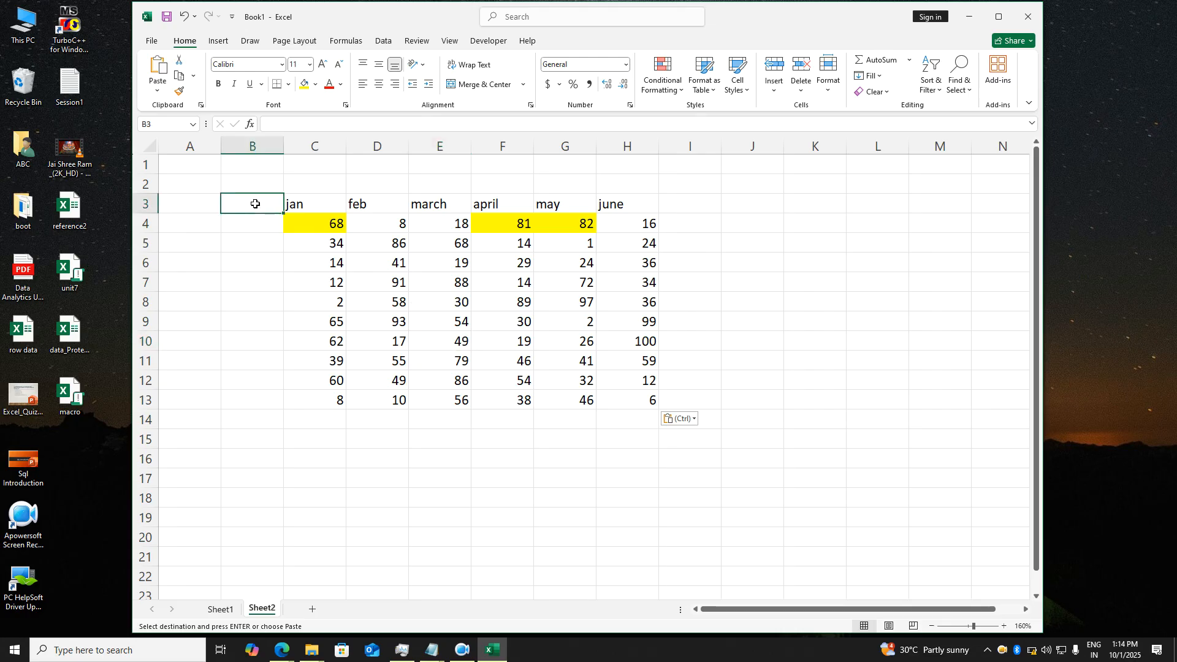
text(Name)
key(Return)
text(ram)
key(Return)
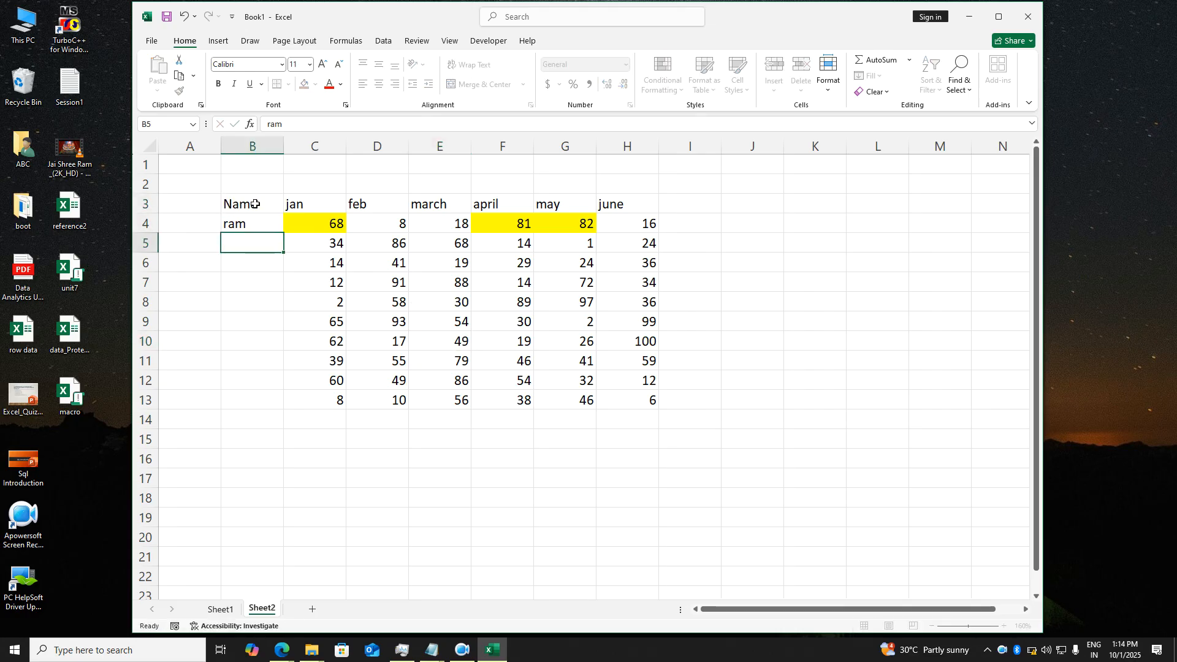
text(sham)
key(Return)
text(mohan)
key(Return)
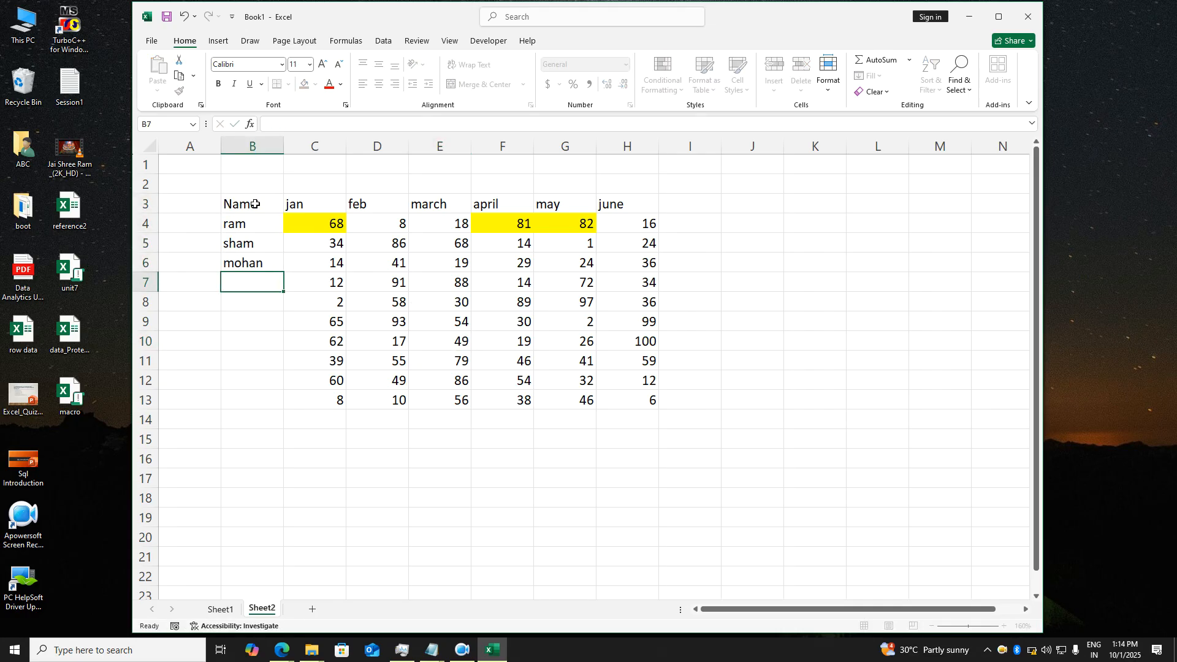
text(jai)
key(Return)
text(pawan)
key(Return)
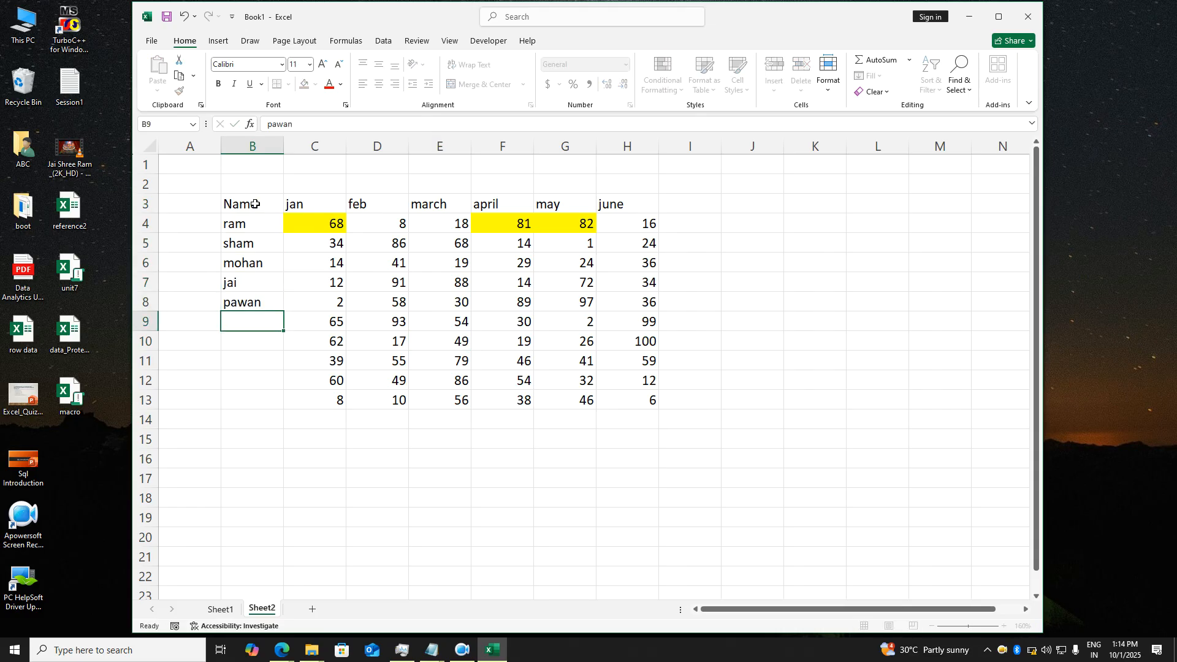
text(mukesh)
key(Return)
text(sumit)
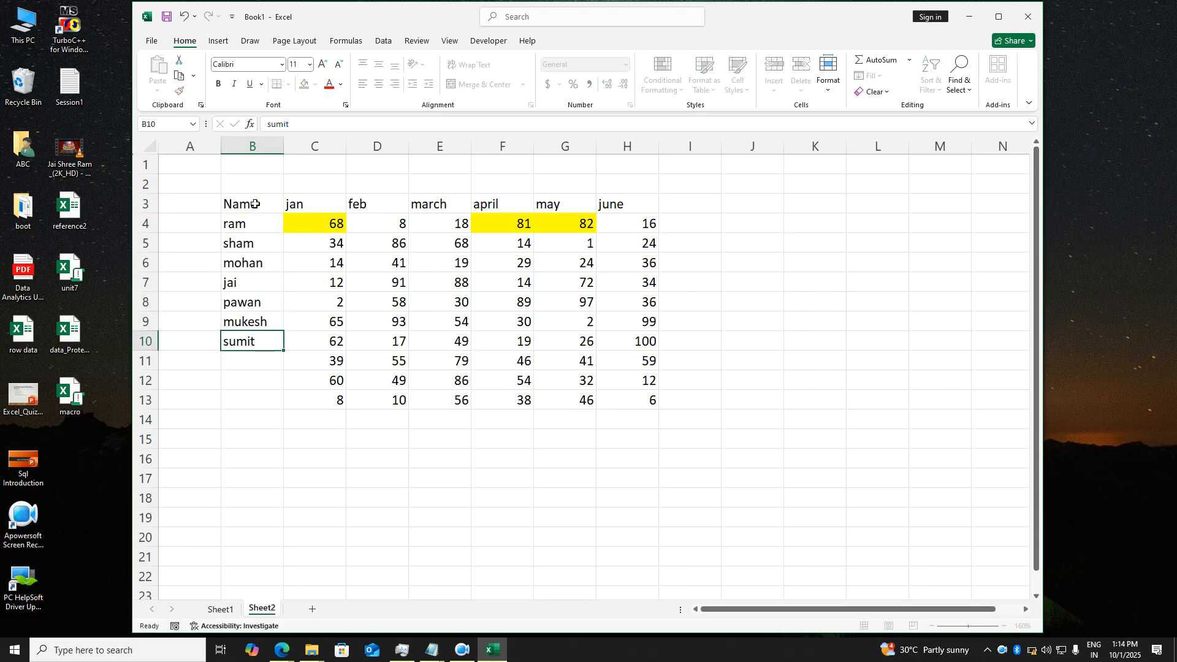
key(Return)
text(pawan)
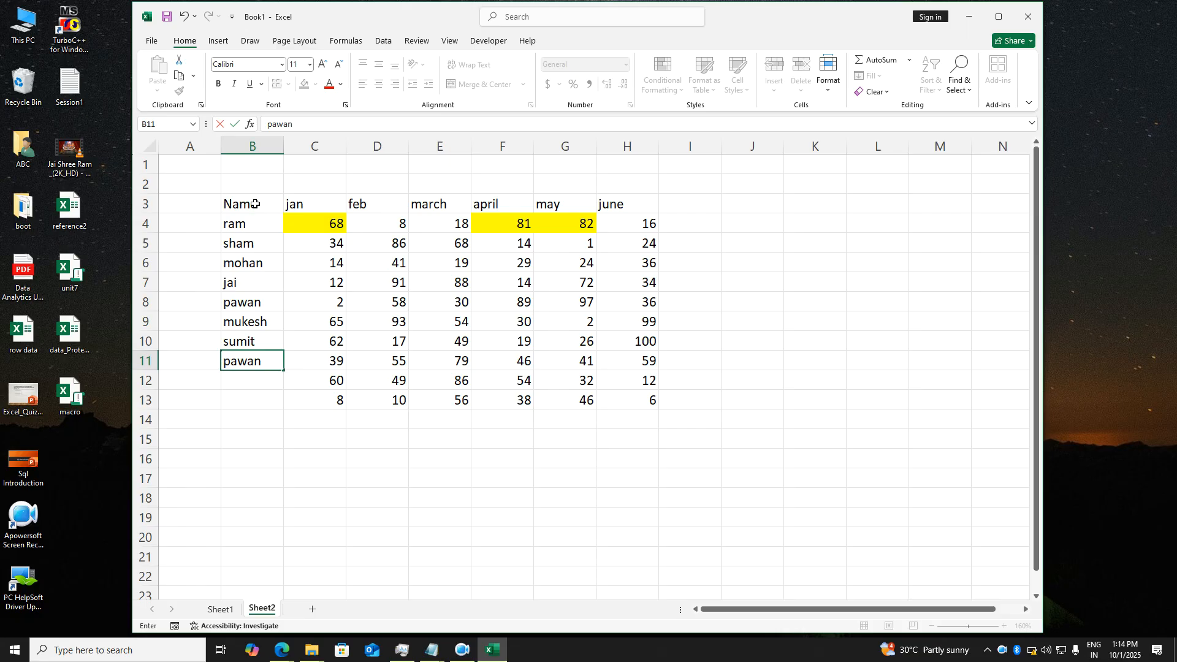
key(BackSpace)
key(BackSpace)
key(BackSpace)
text(nkaj)
key(Return)
text(manoj)
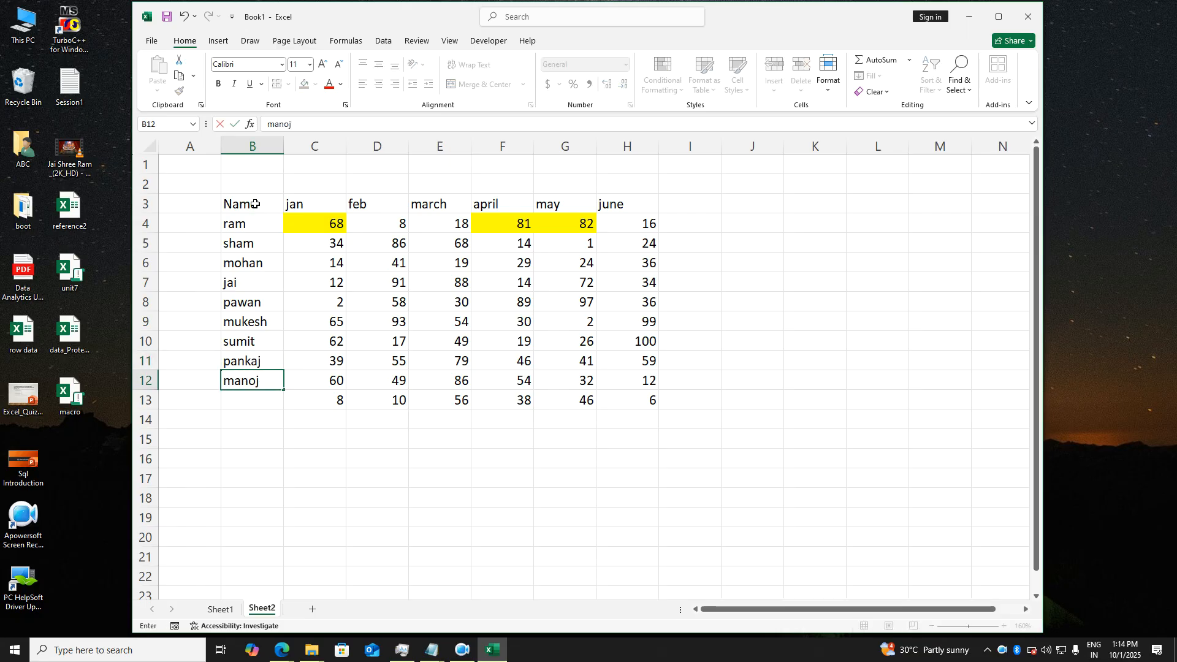
key(Return)
text(jatin)
key(Return)
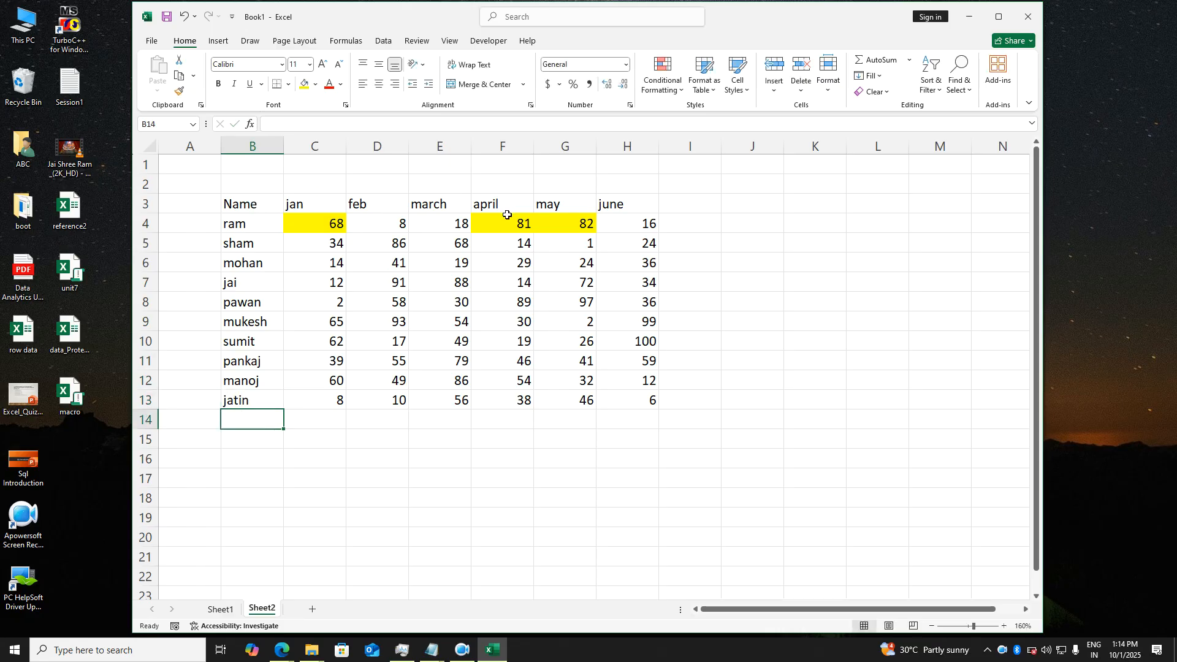
- Enter the headings Name, May and June in J3:L3
scroll(513, 241, down, 2)
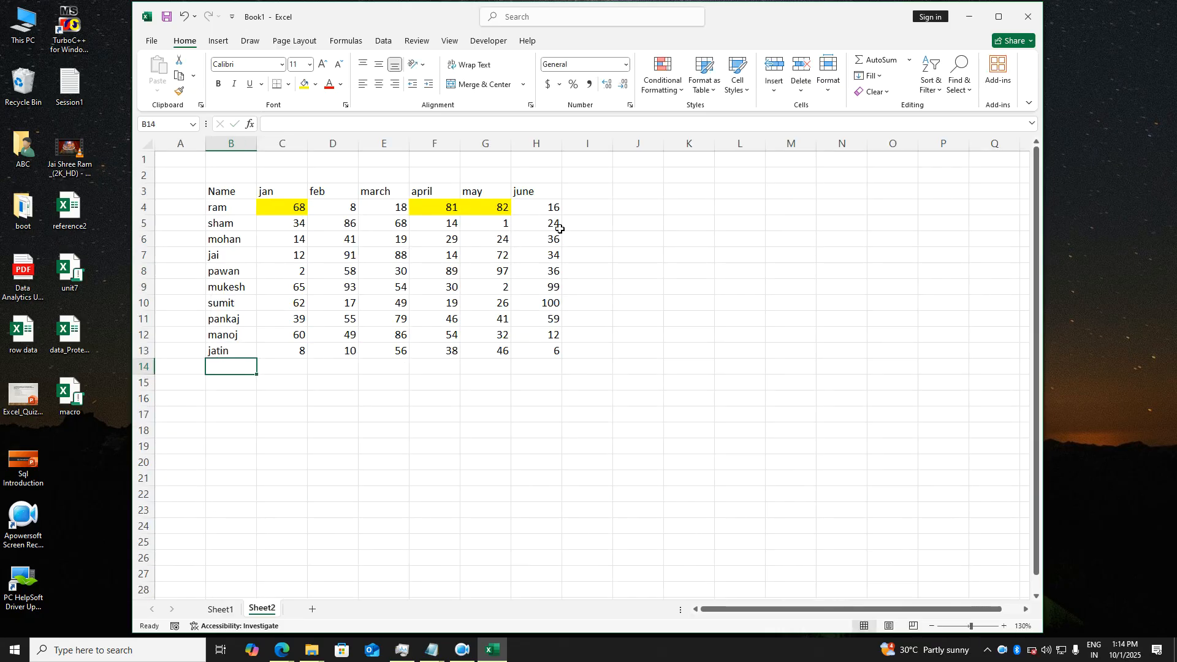
click(654, 196)
text(Name)
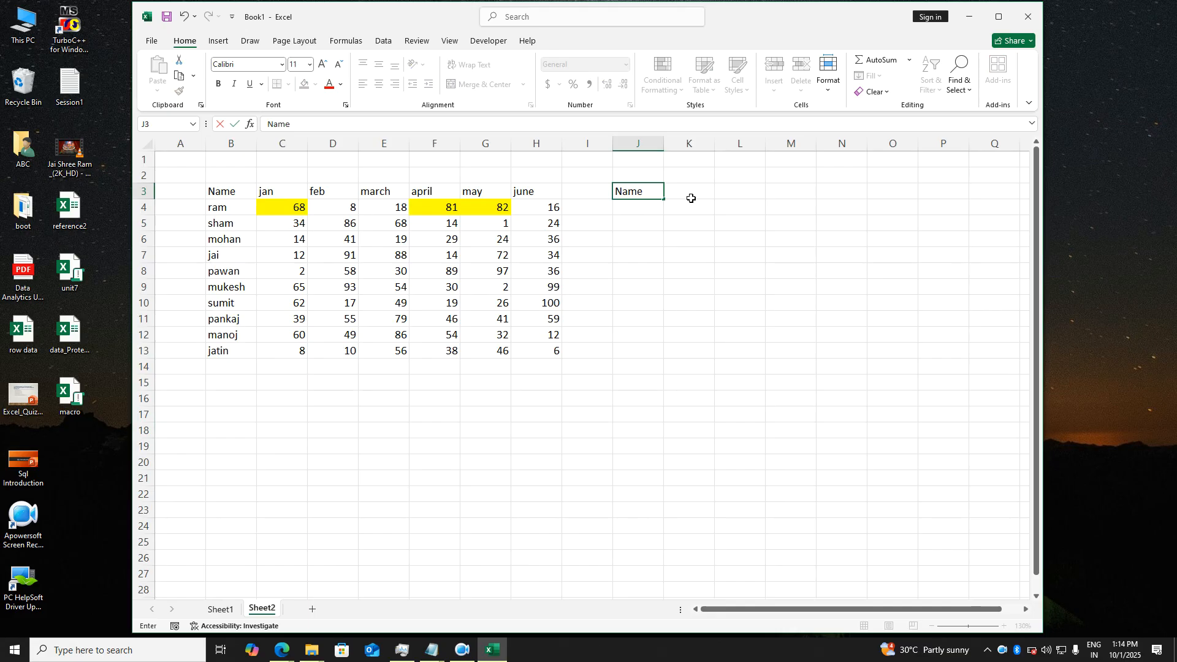
click(691, 198)
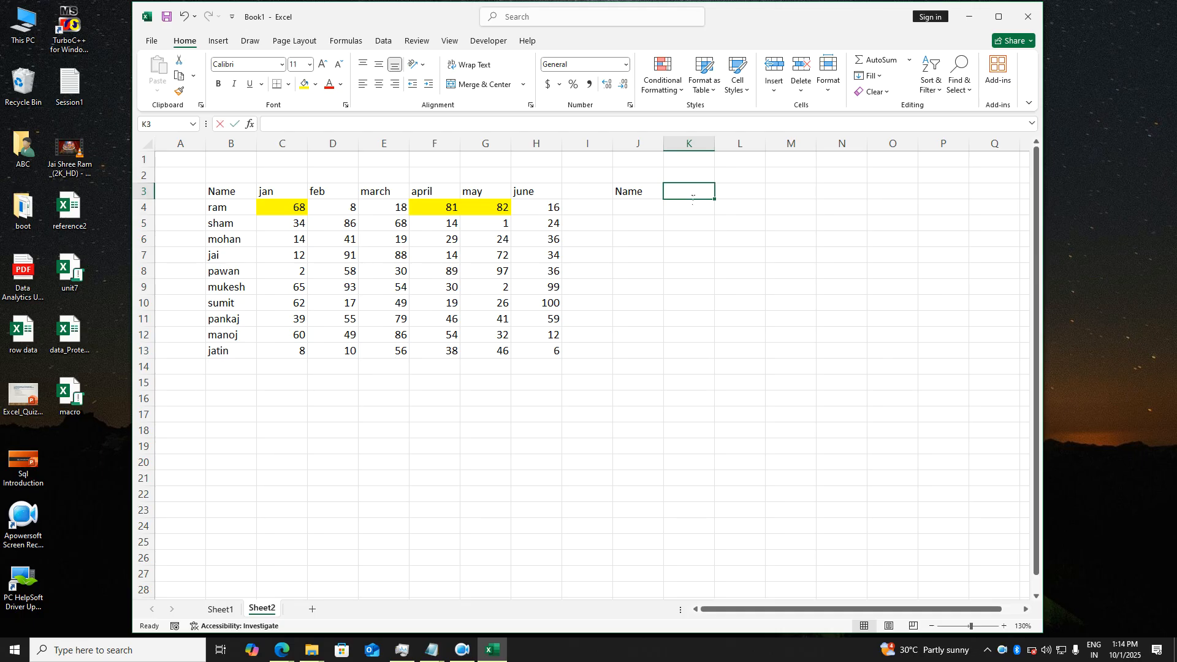
text(May)
key(Tab)
text(June)
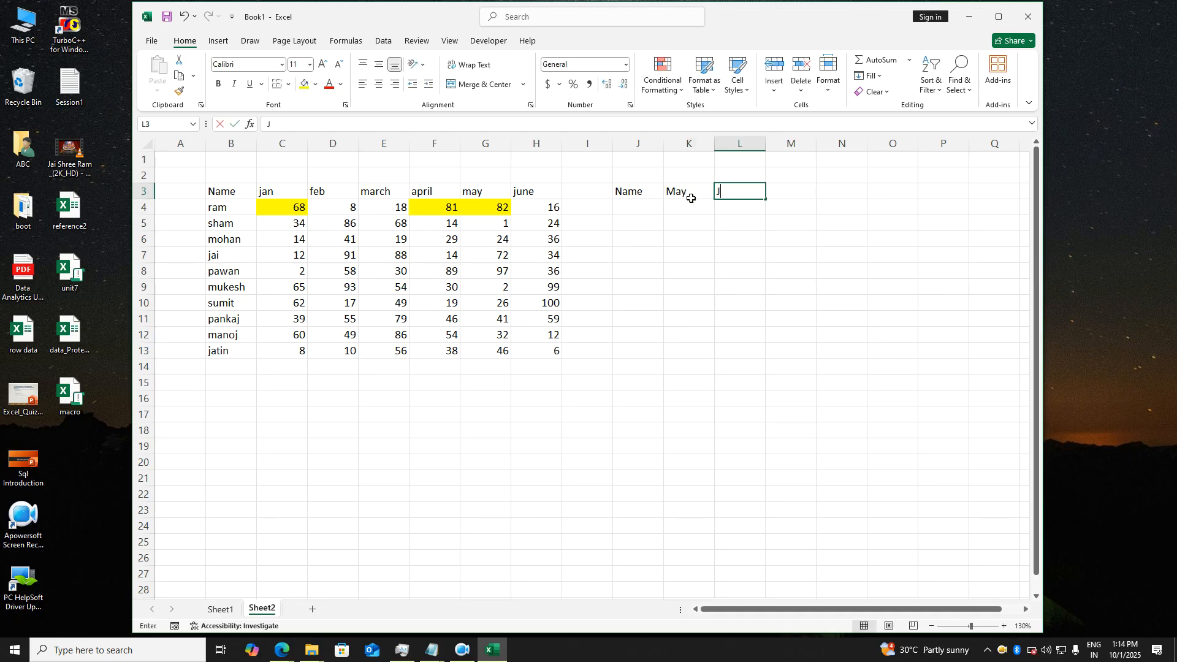
key(Return)
- Enter the first person's name in J4 under Name
key(Left)
key(Left)
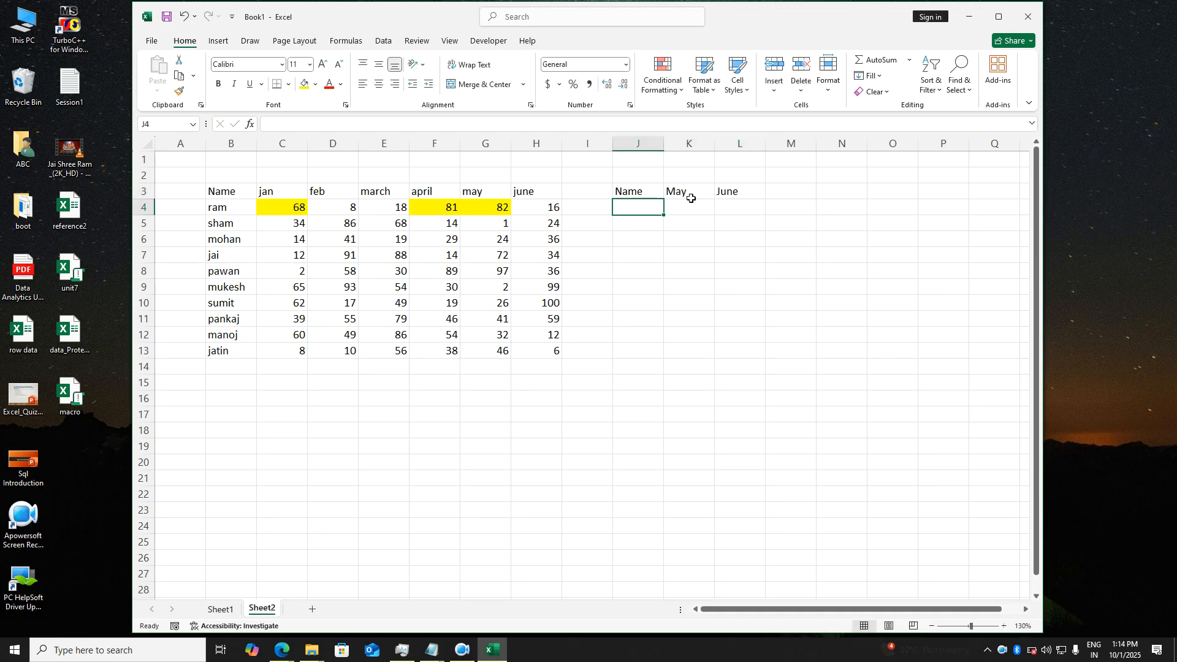
text(ram)
key(Return)
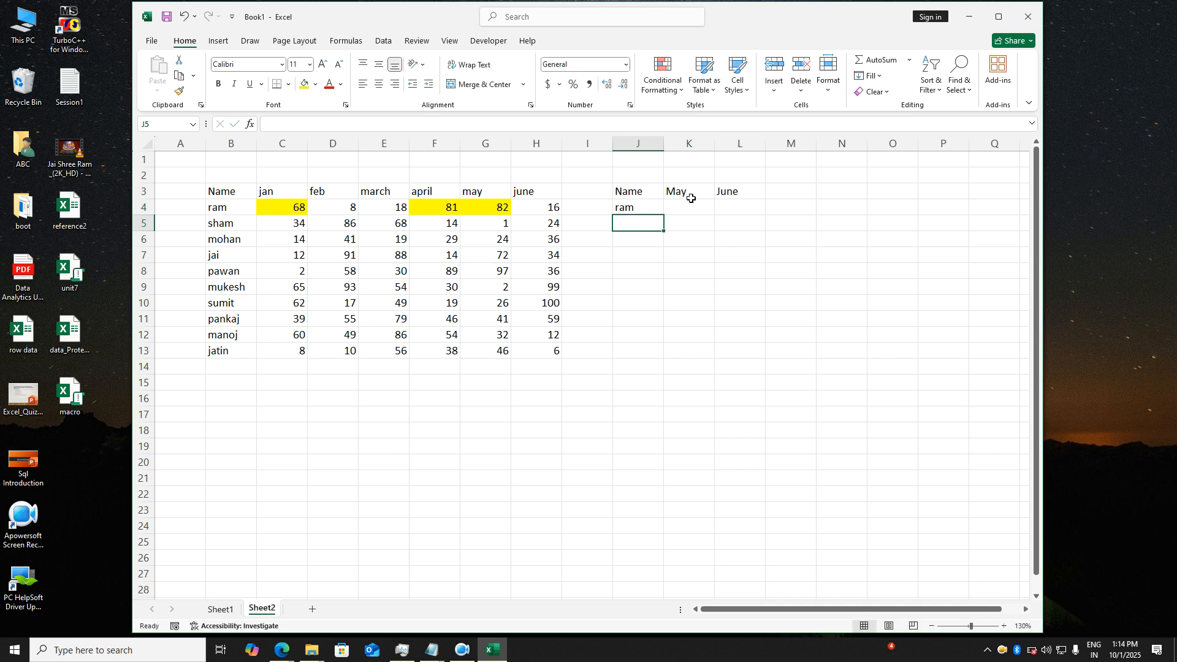
key(Down)
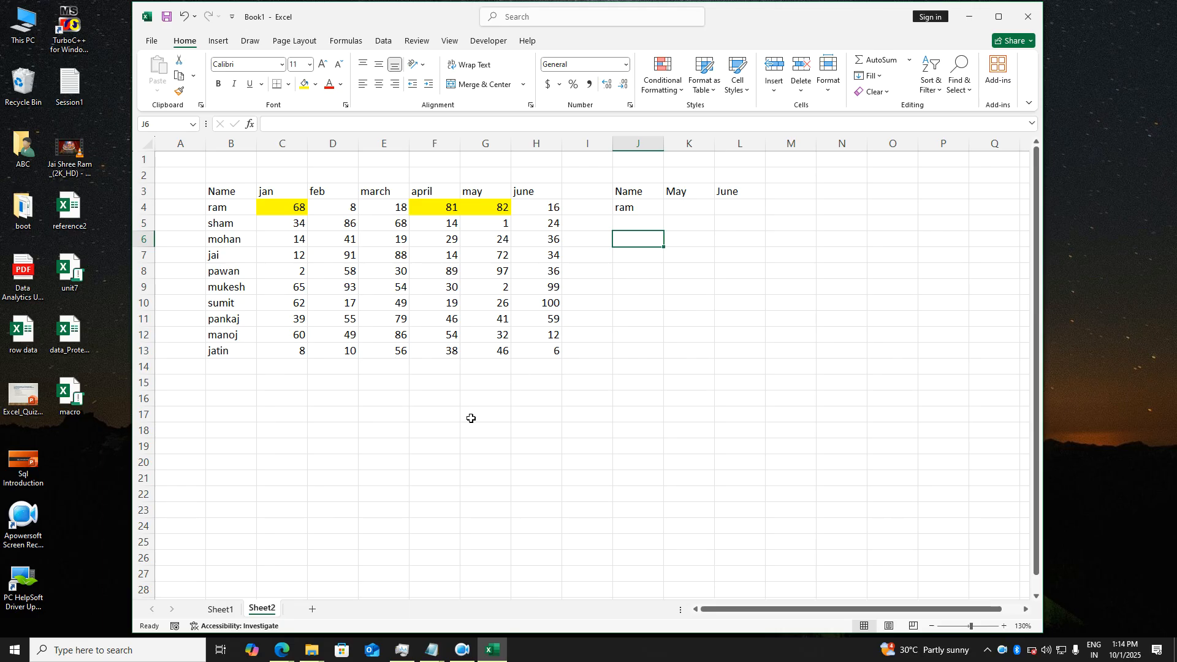
- Enter 'Task :' in B17 and 'convert it into horizontal..' in C17
click(224, 426)
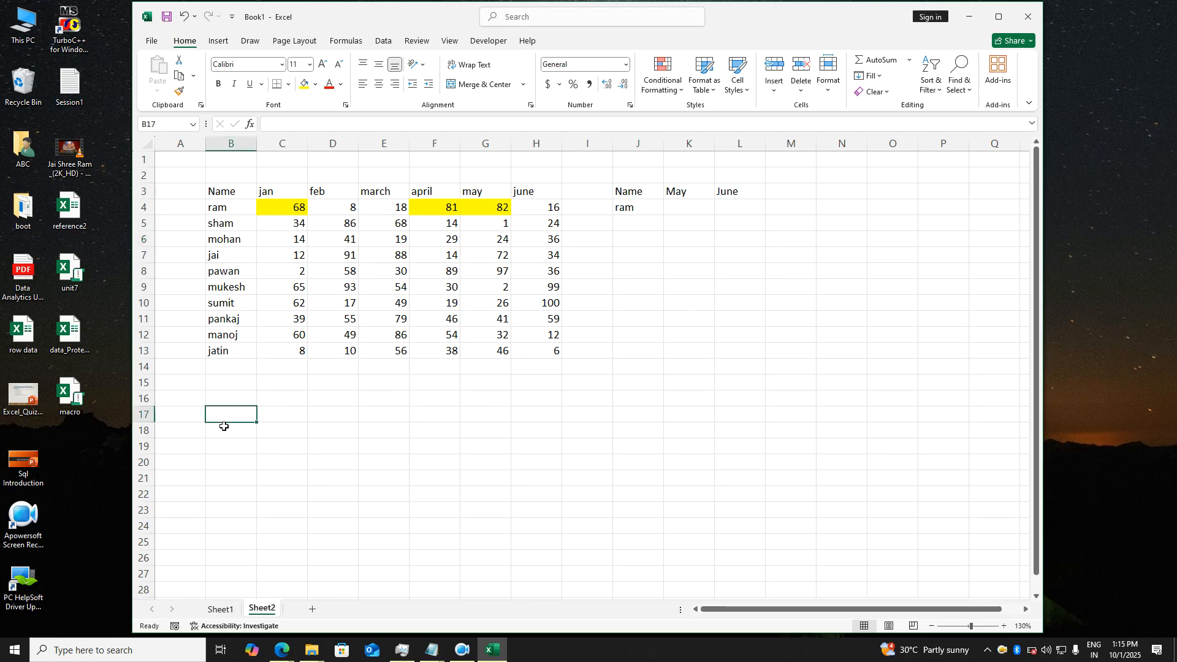
text(Task :)
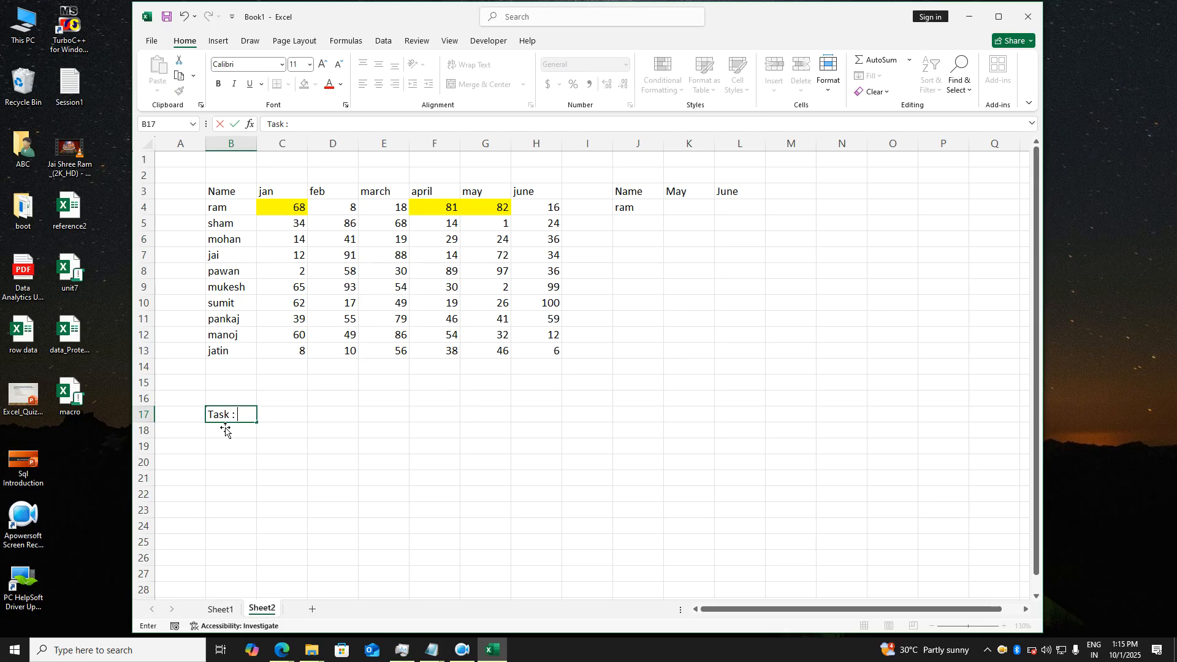
key(Tab)
text(i)
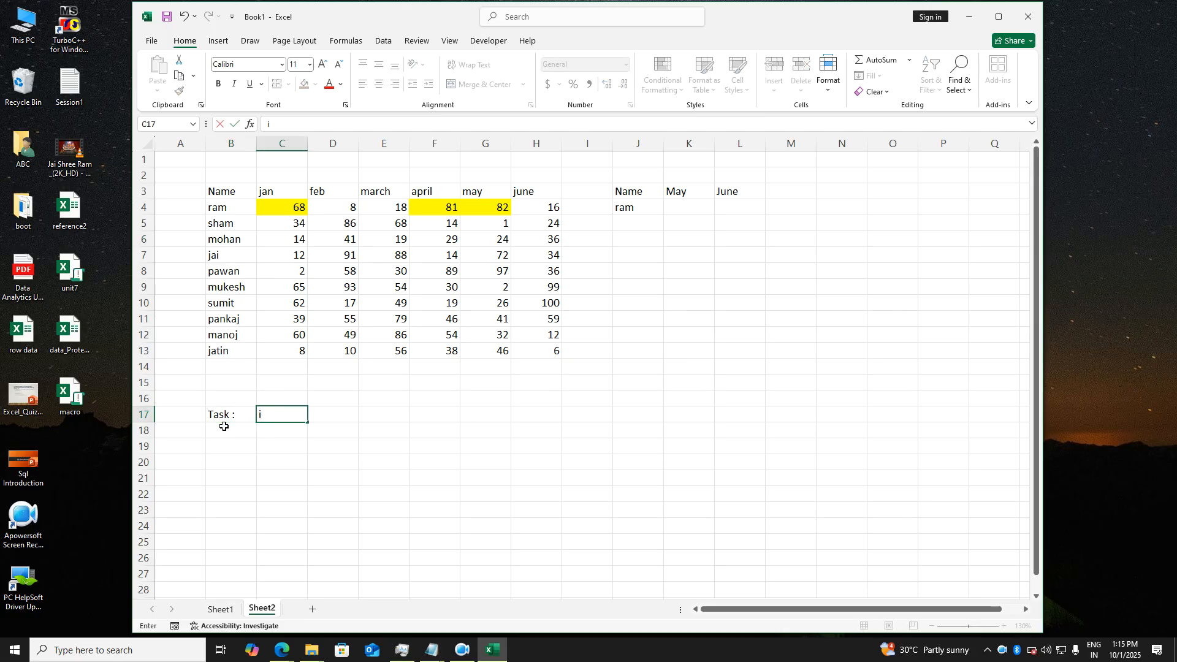
key(BackSpace)
text(convert it into horita)
key(BackSpace)
key(BackSpace)
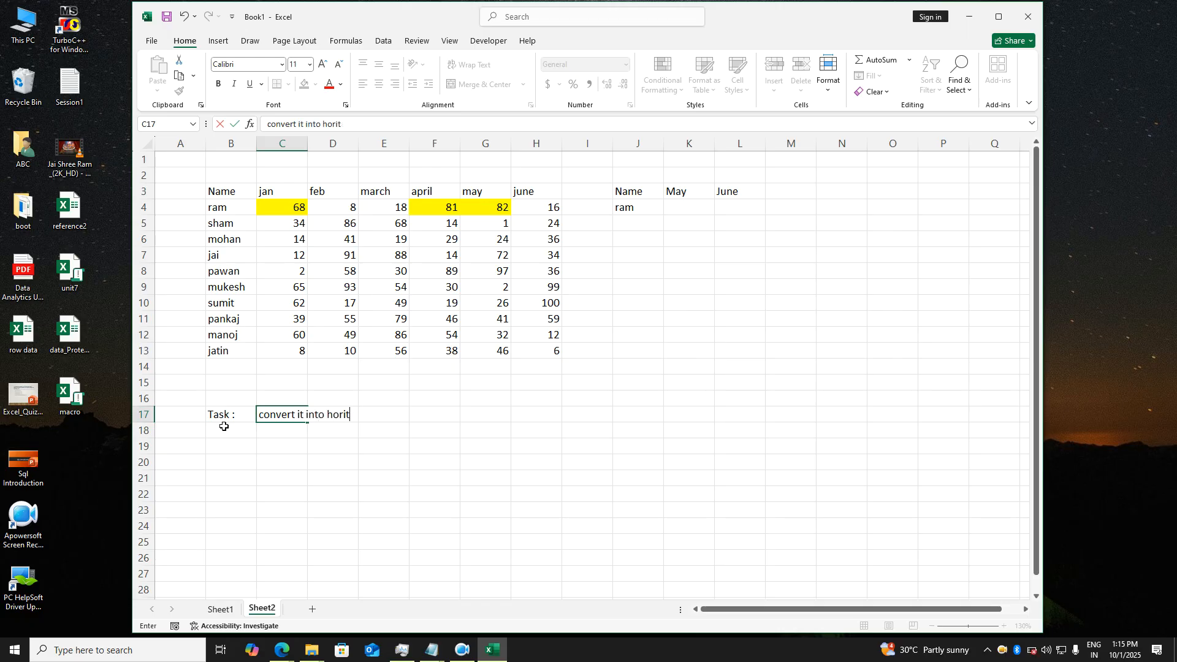
text(zontal..)
key(Return)
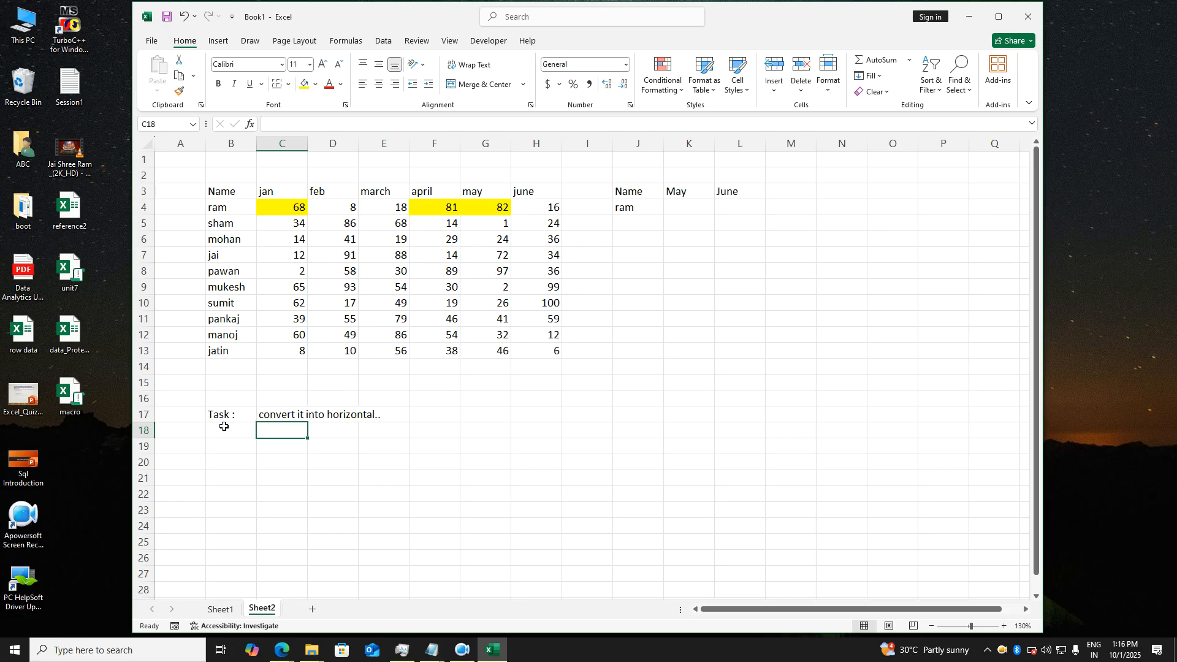
- Return to Sheet1 and clear the range selection
click(216, 610)
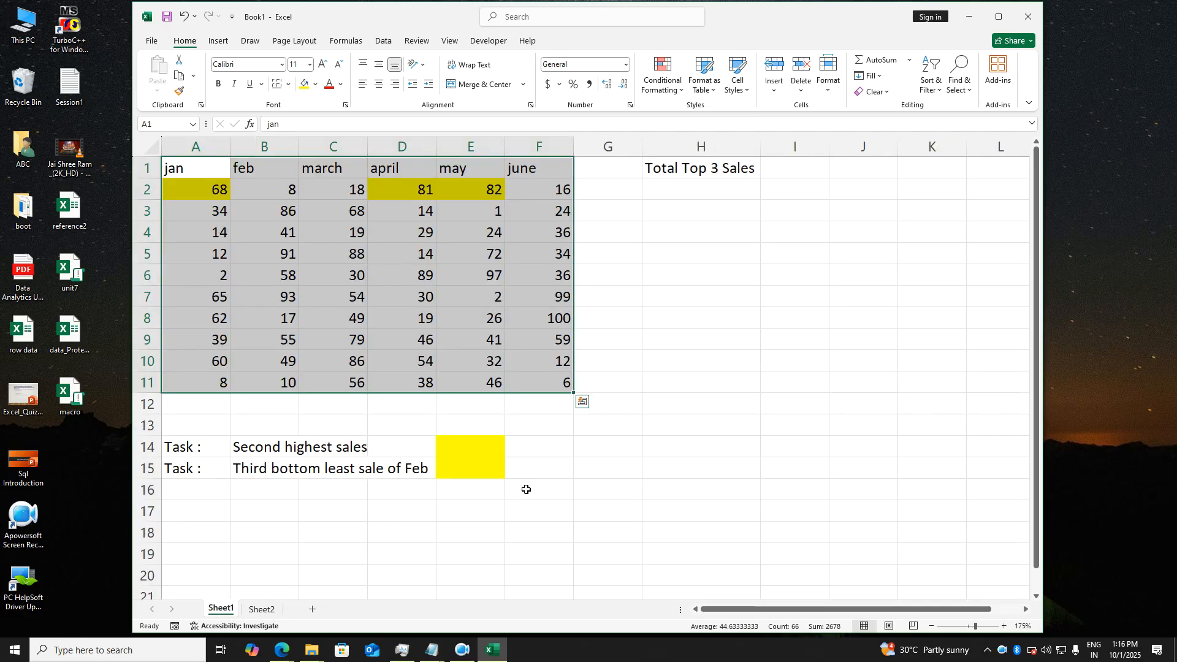
click(567, 491)
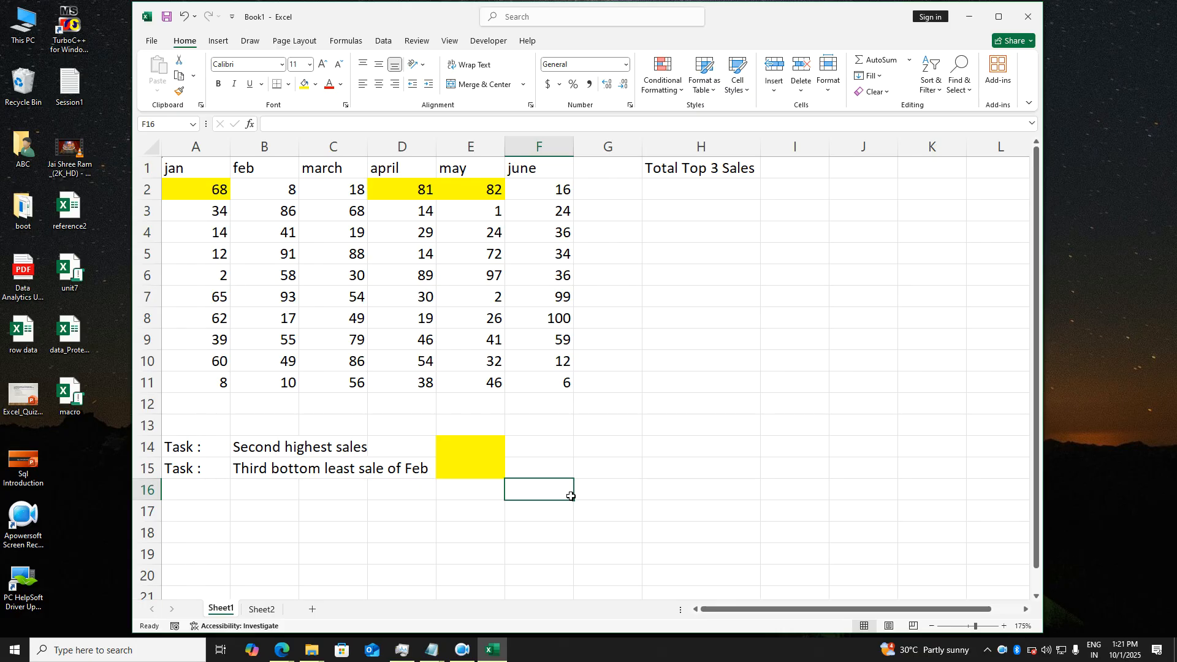
- Enter =LARGE(A2:A11,2) in E14, returning 65 as the second highest jan sale
click(466, 457)
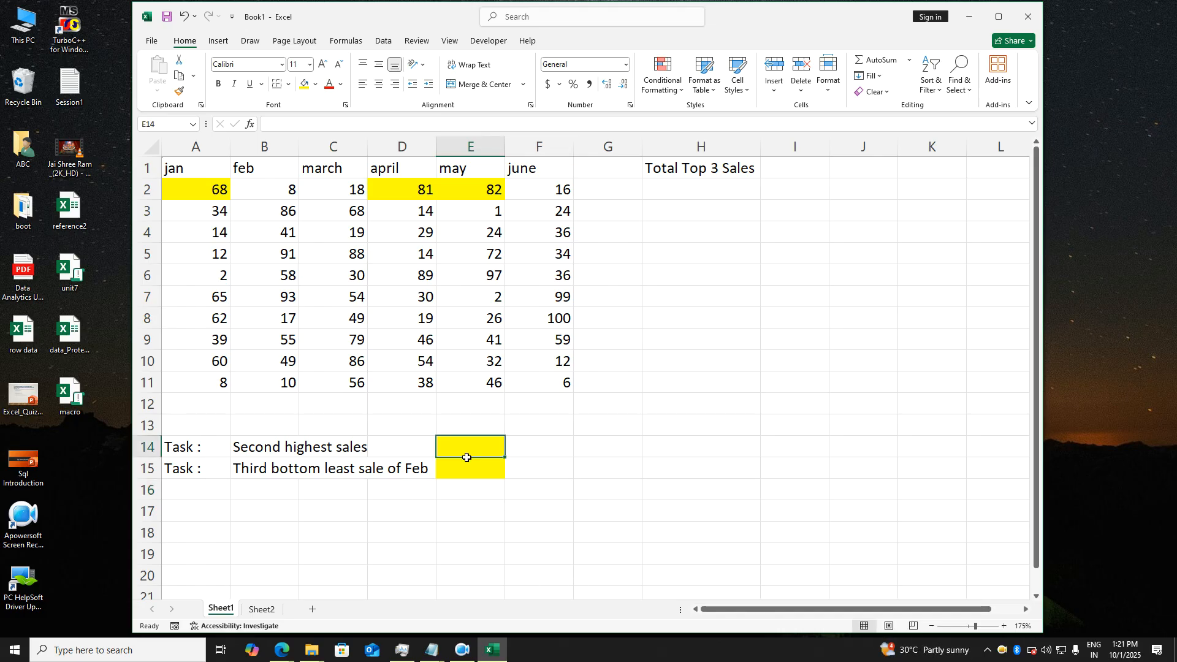
double_click(470, 475)
double_click(473, 455)
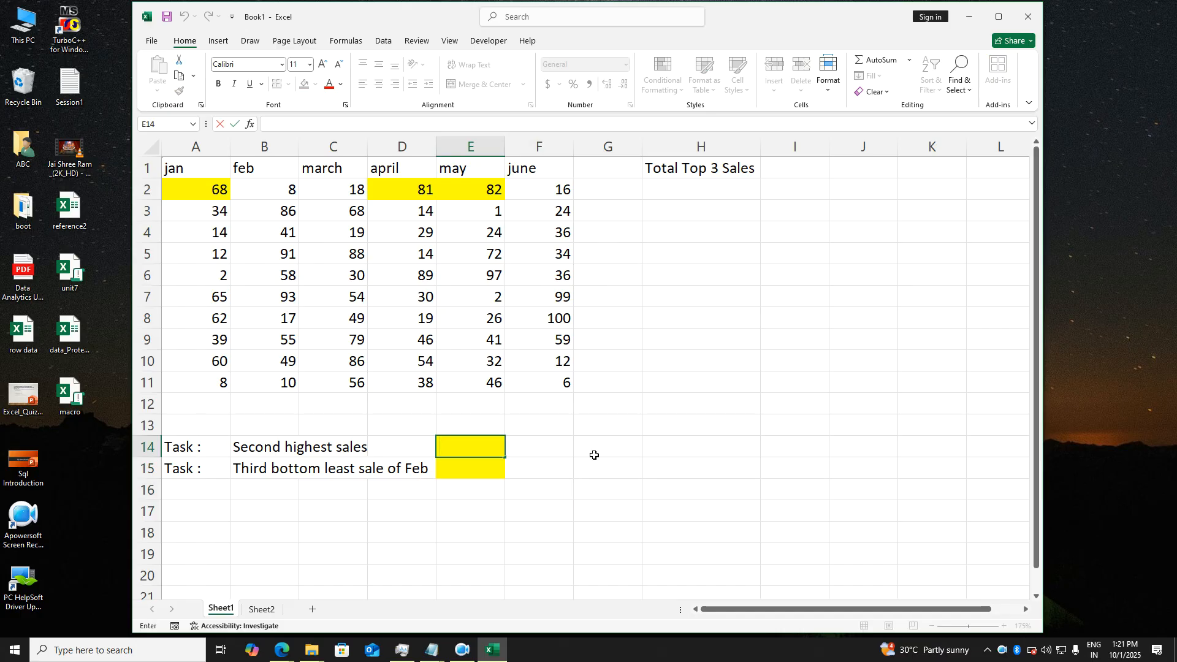
text(=large()
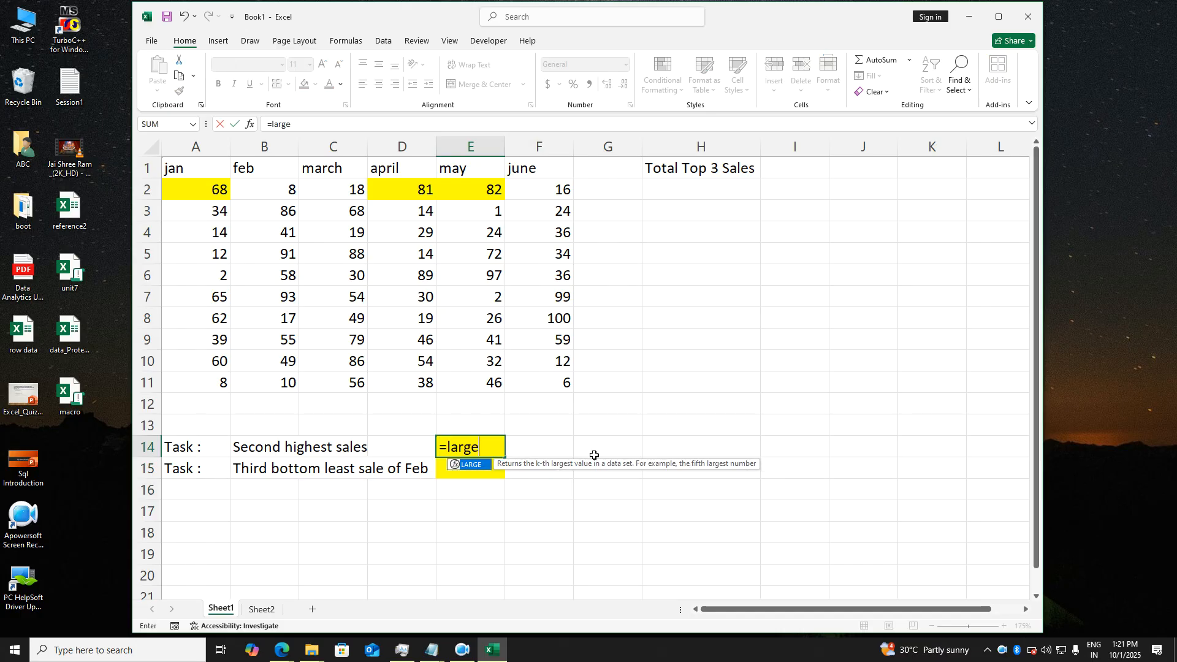
click(227, 199)
drag(227, 199, 225, 387)
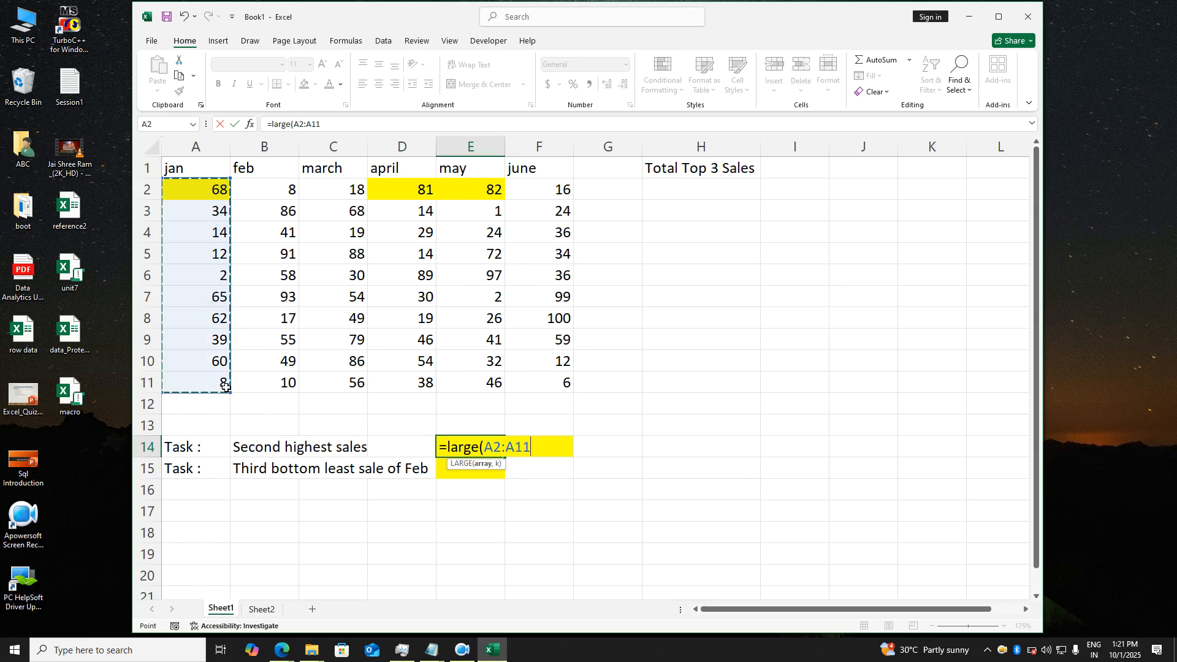
text(,)
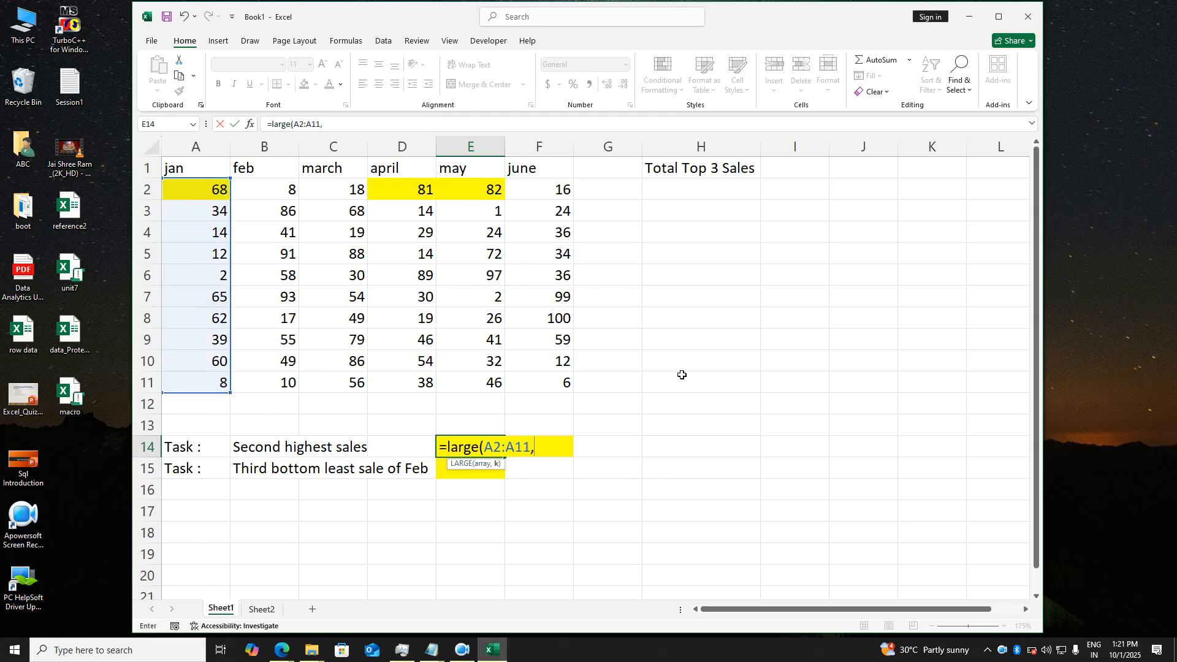
text(2))
key(Return)
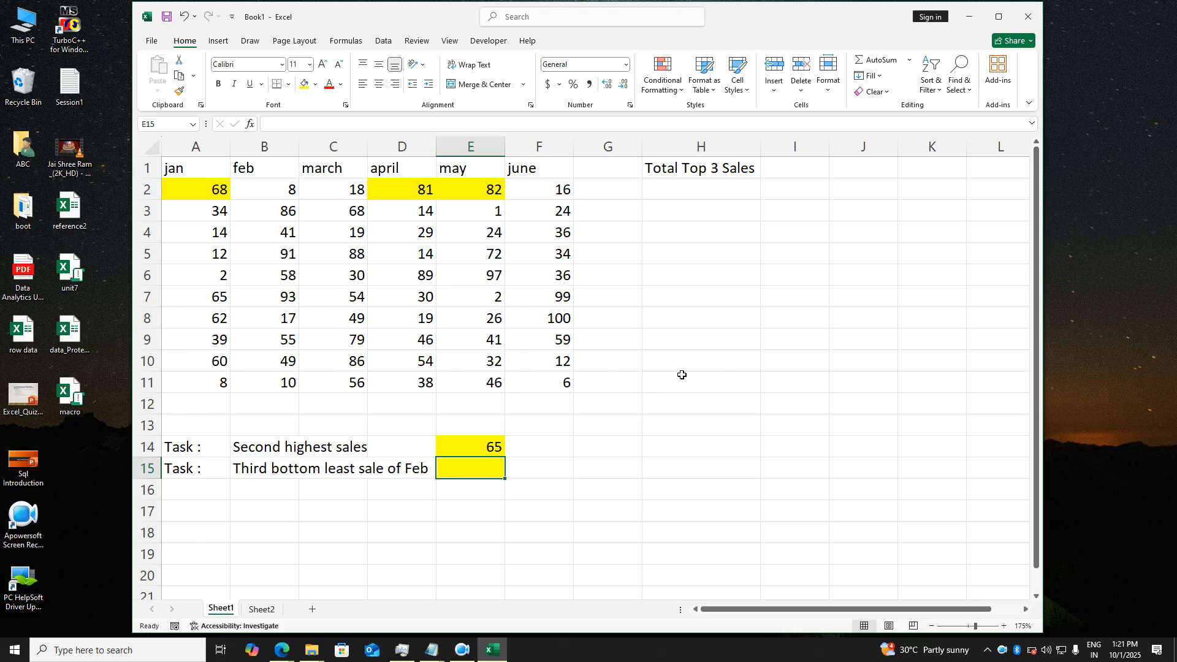
- Enter =SMALL(B2:B11,3) in E15, returning 17 as the third lowest Feb sale
double_click(484, 449)
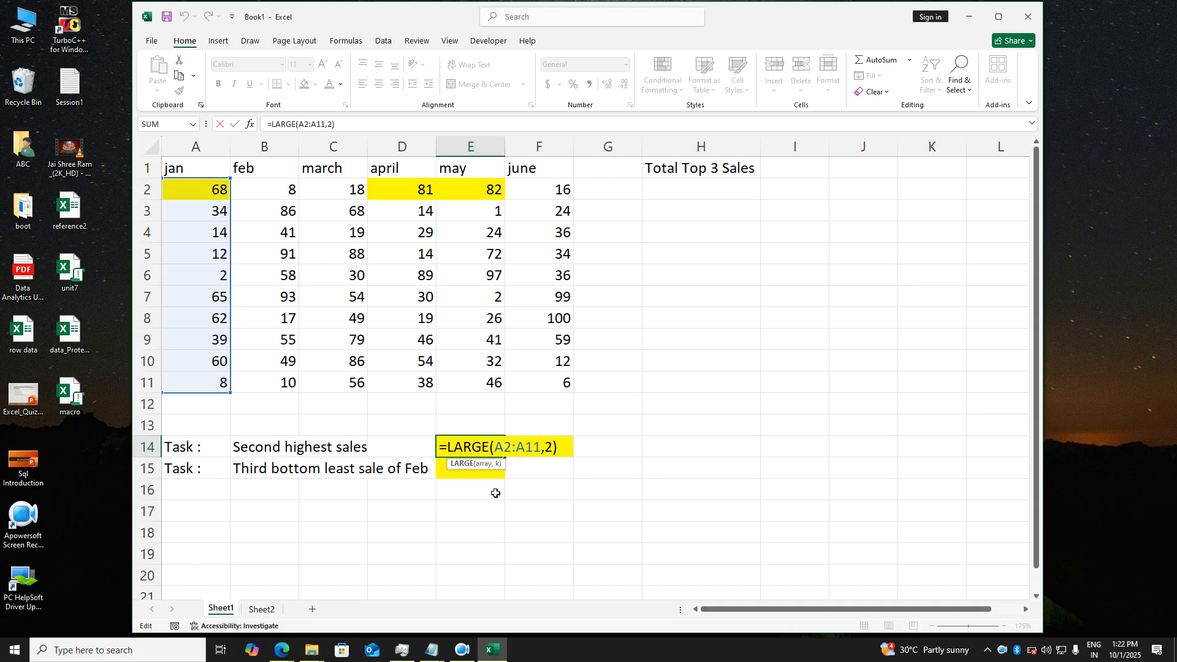
key(Return)
text(=s)
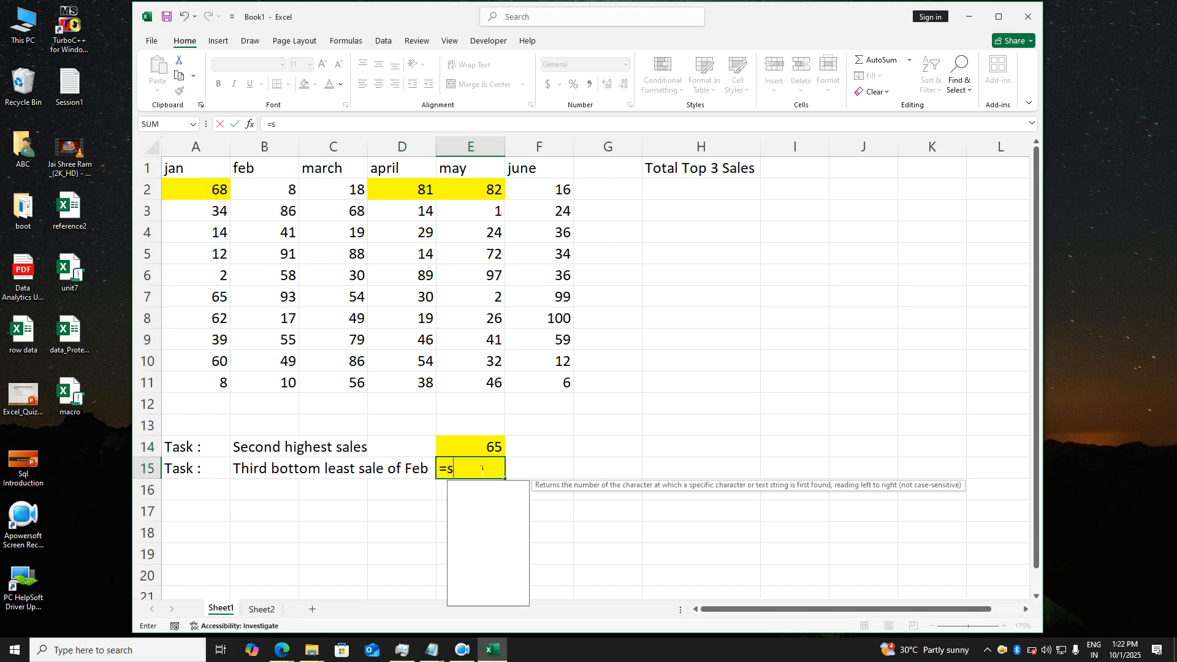
text(mall()
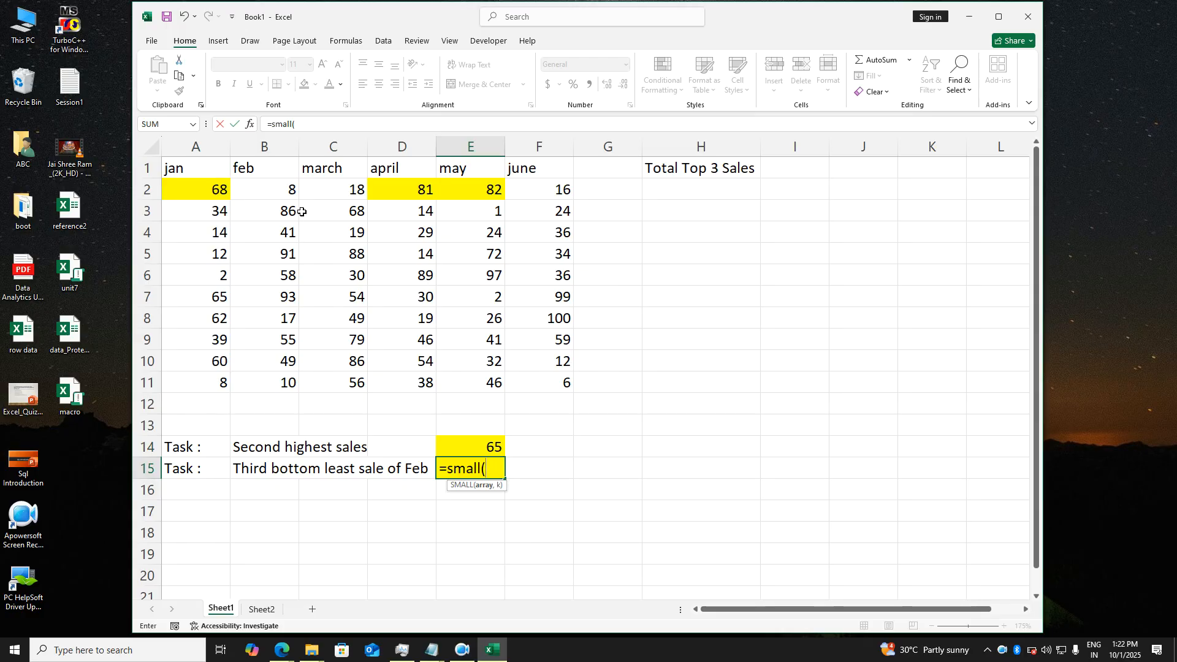
drag(292, 192, 293, 383)
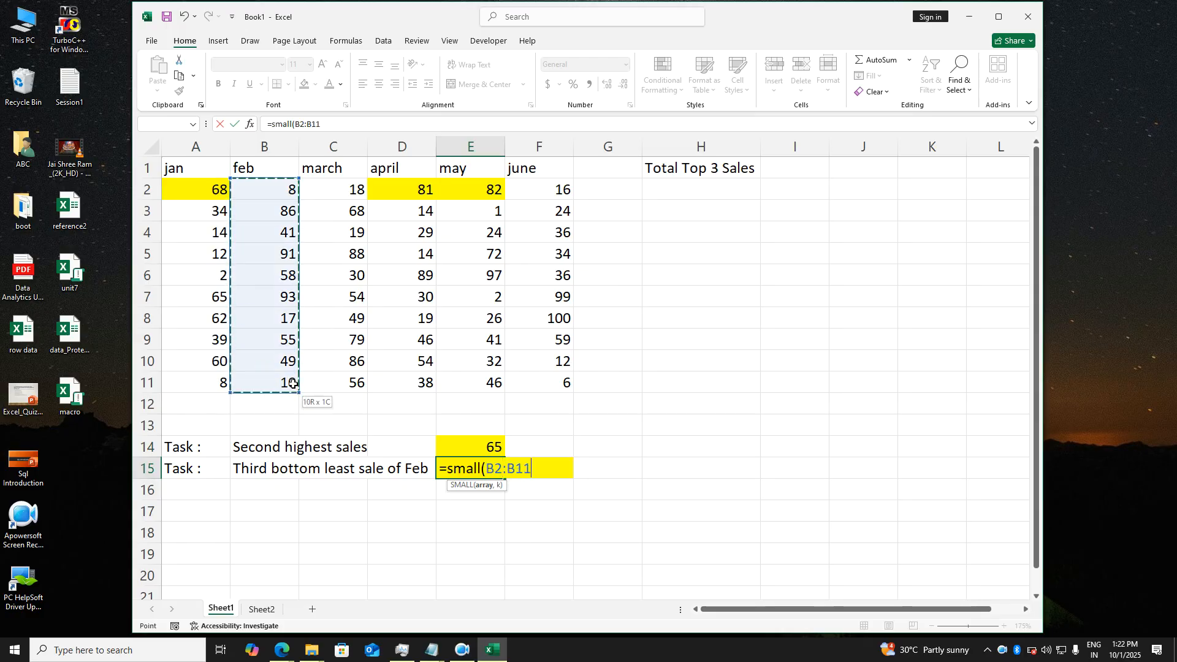
text(,3))
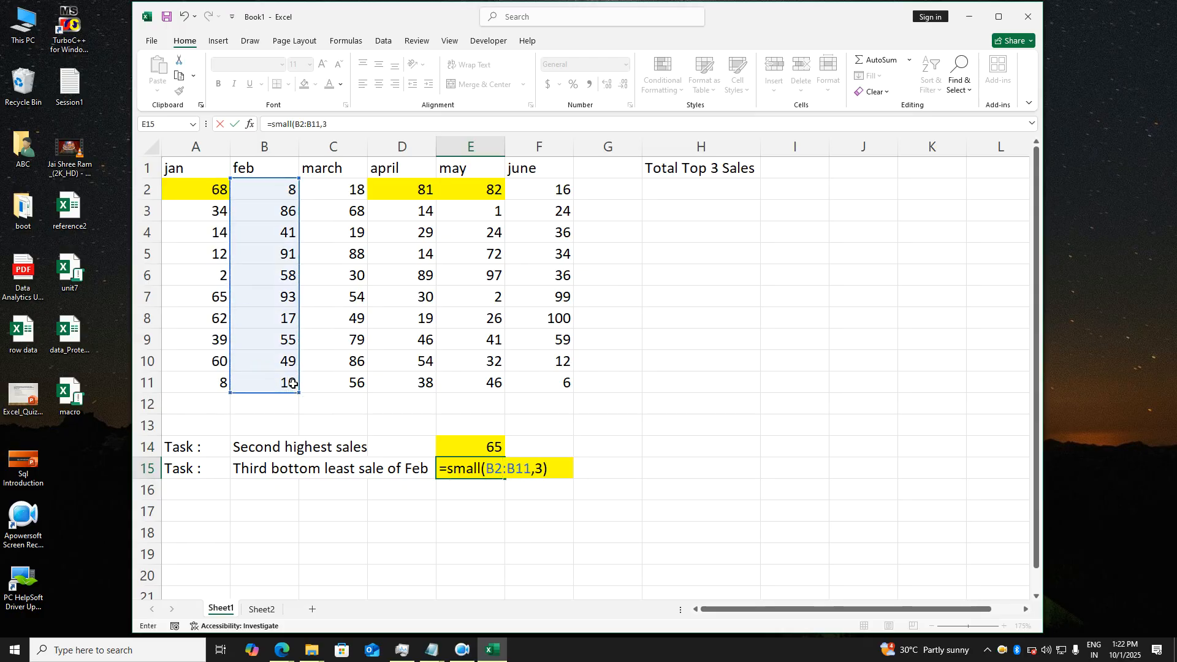
key(Return)
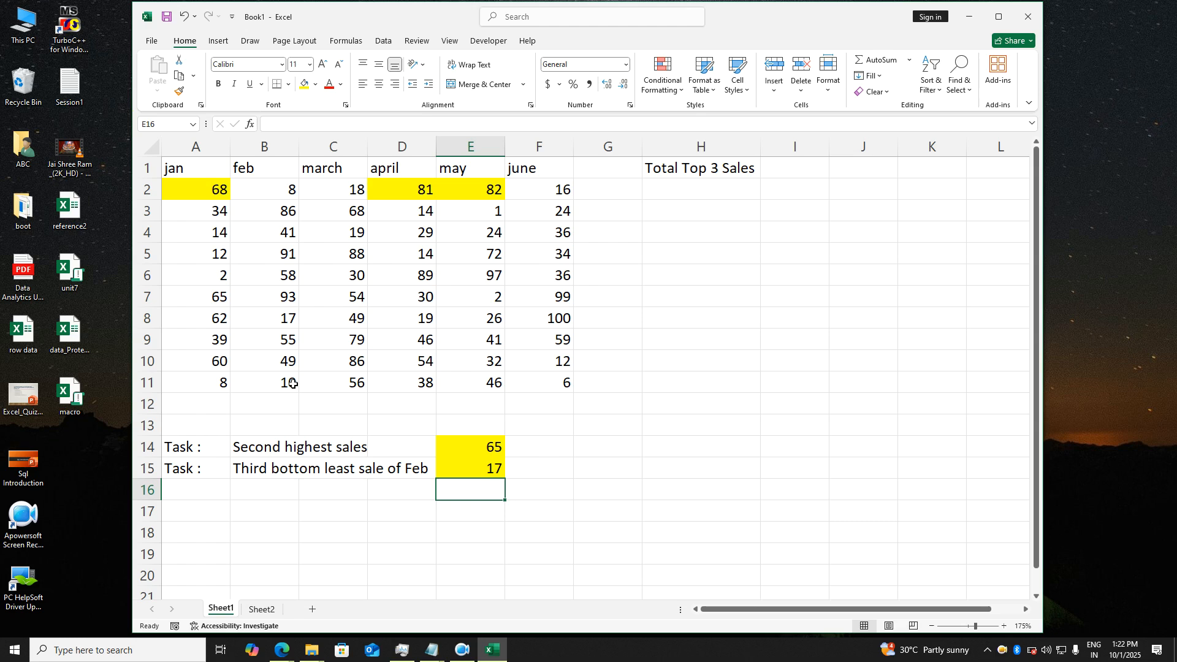
click(690, 200)
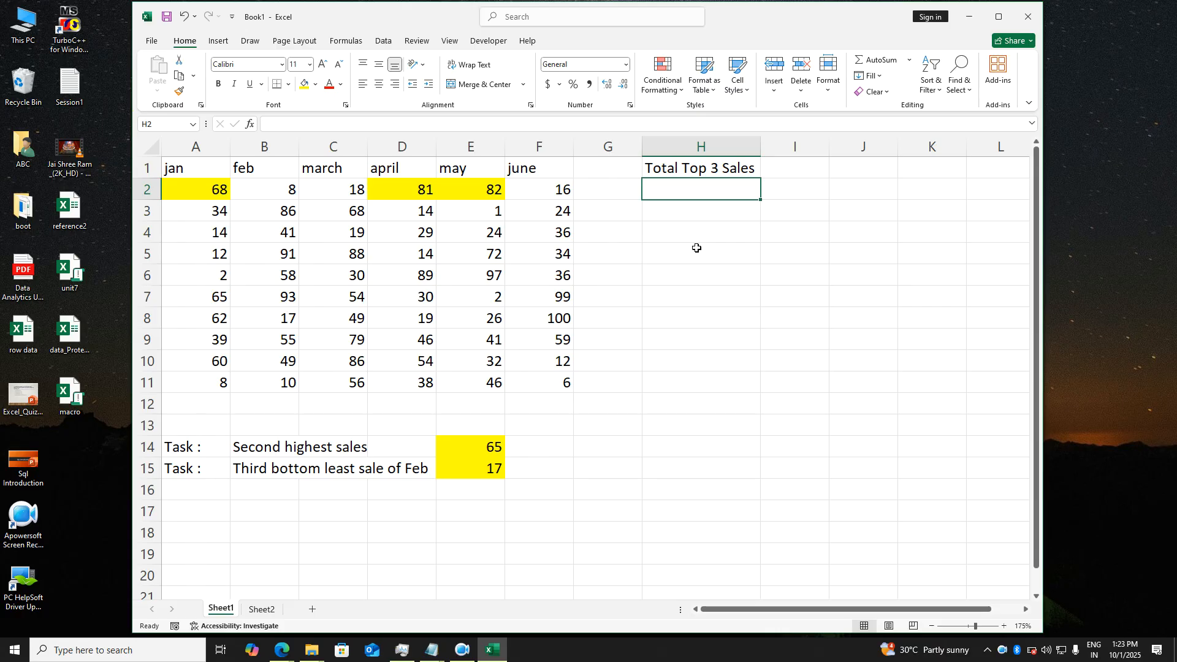
text(=)
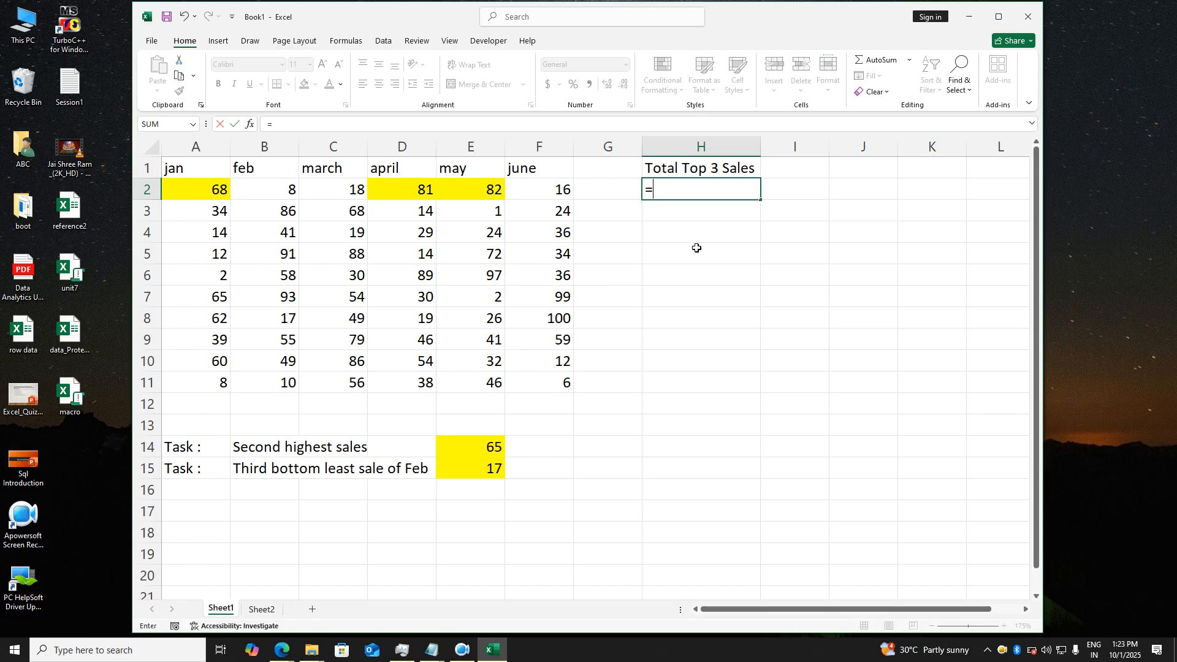
key(BackSpace)
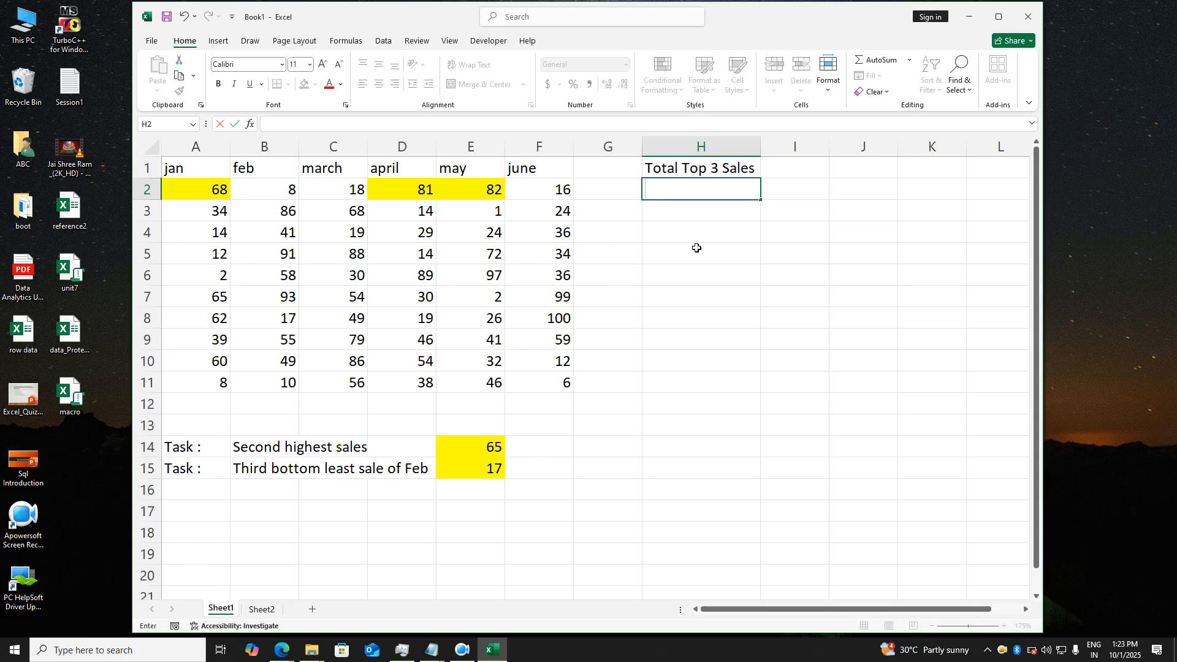